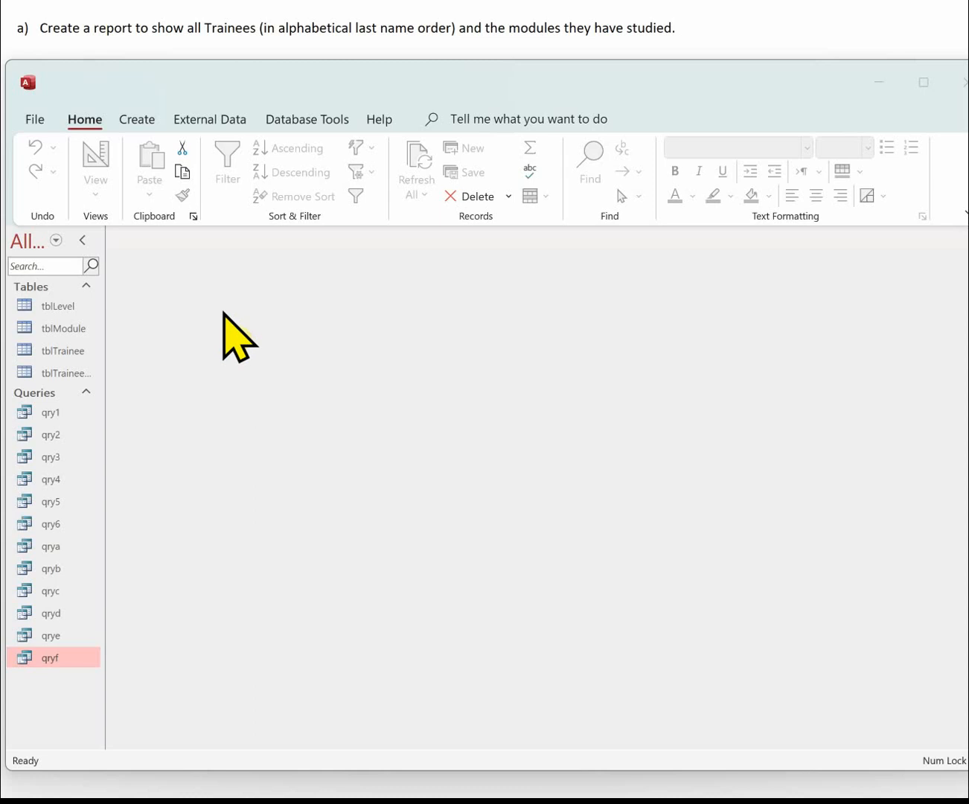
Step: Create a new query in design view with the tables tblTrainee, tblModule and tblTraineeModule
click(139, 120)
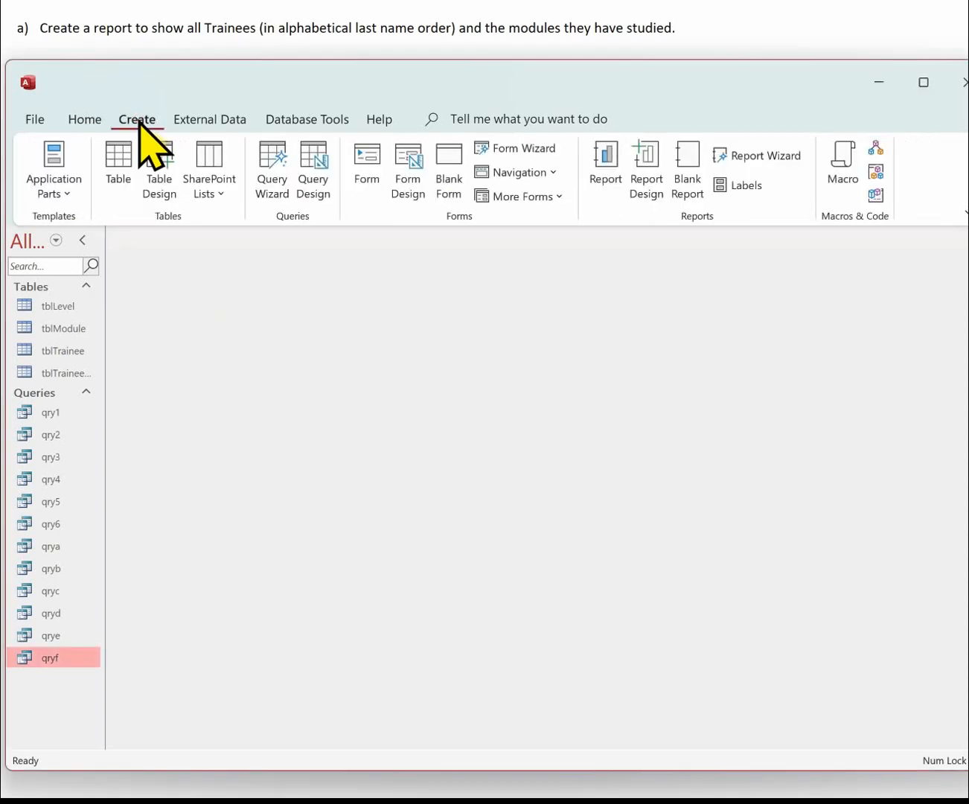
click(310, 171)
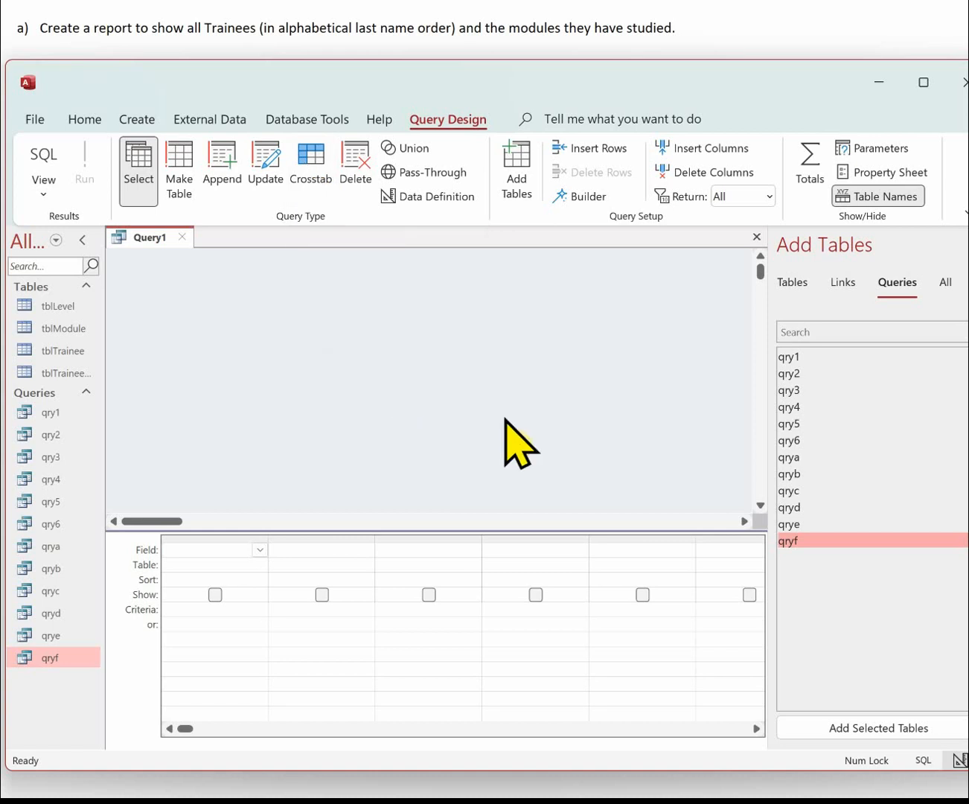
click(792, 283)
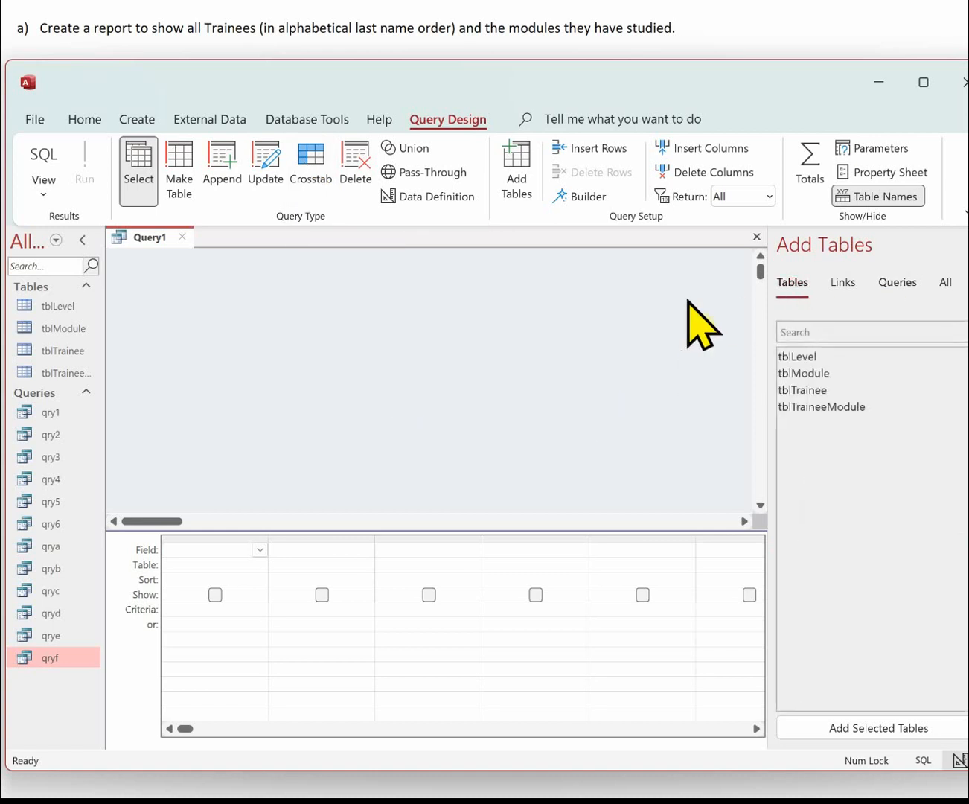
double_click(809, 390)
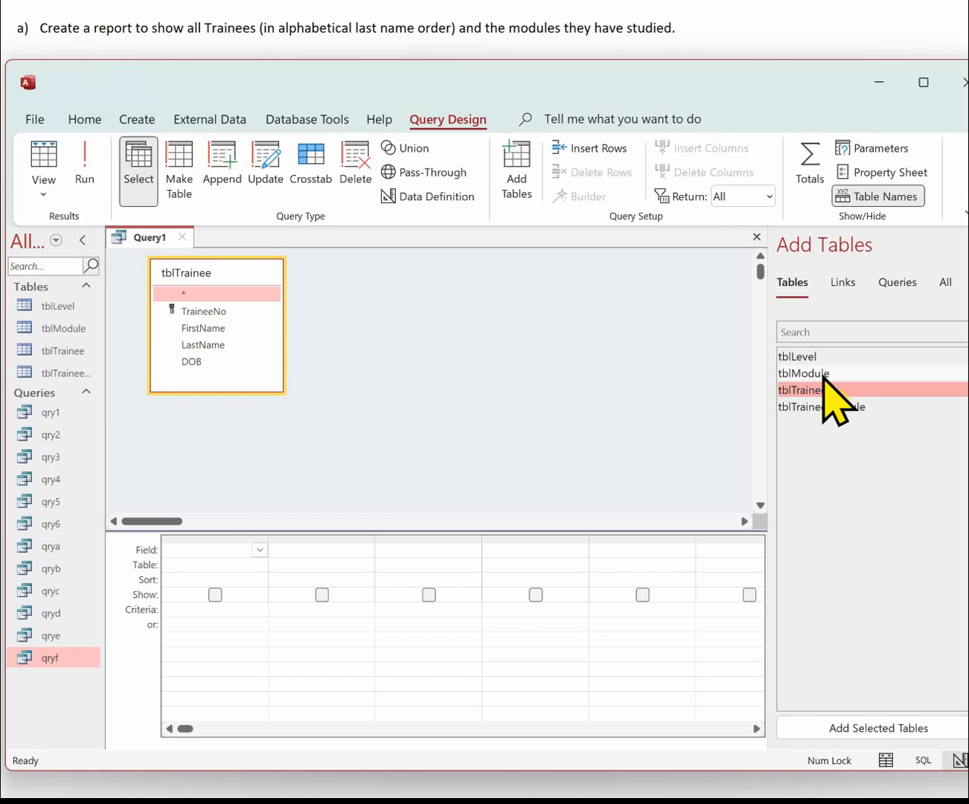
double_click(822, 374)
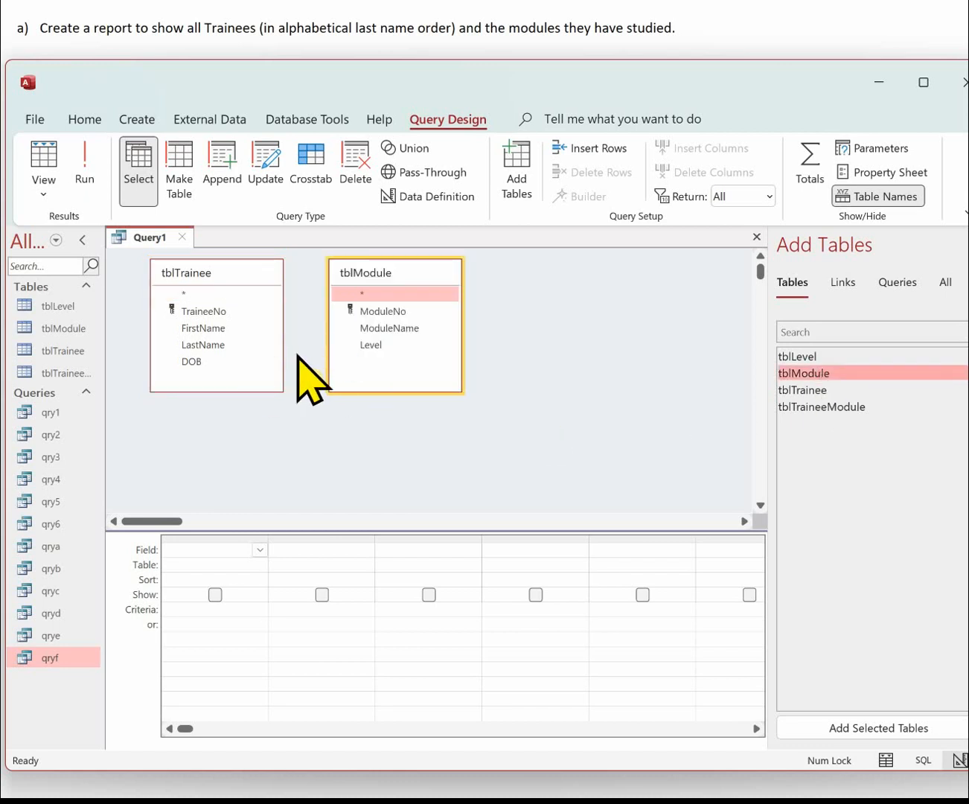
double_click(812, 407)
drag(363, 263, 358, 347)
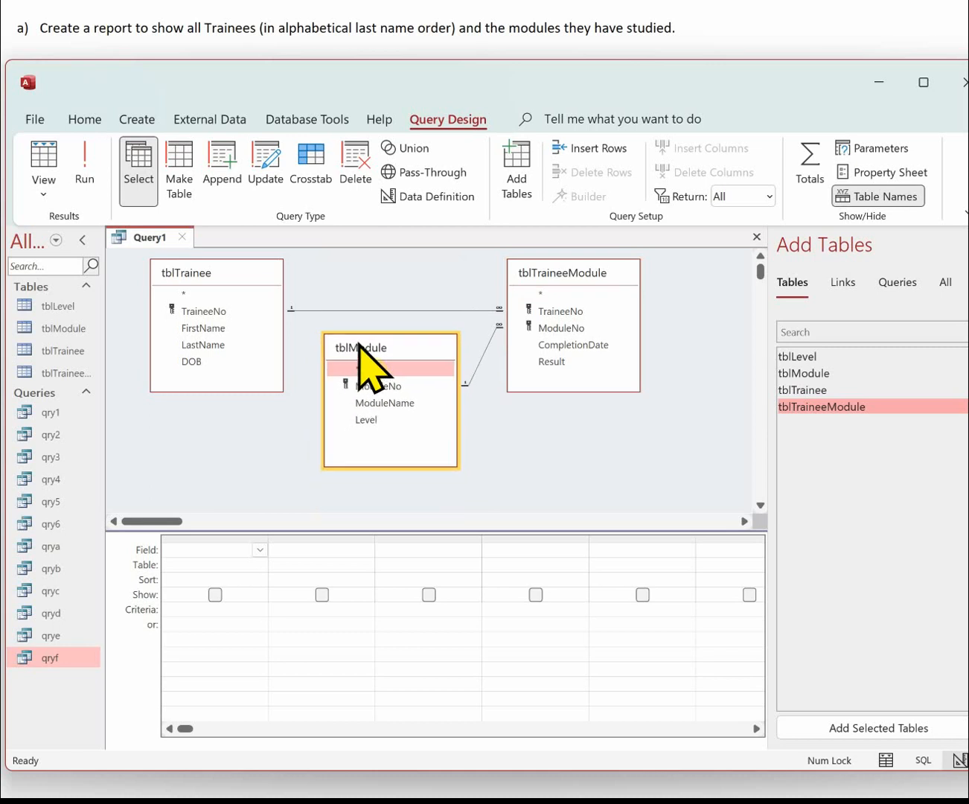
drag(359, 345, 365, 279)
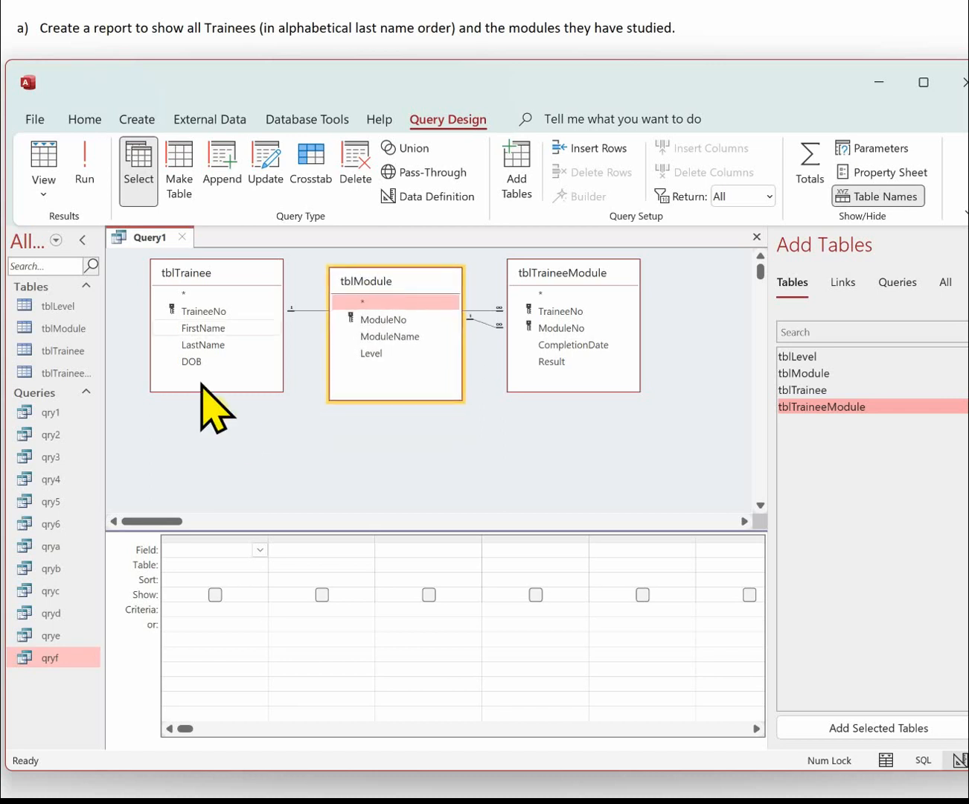
Step: Add the FirstName, LastName and ModuleName fields to the query, sorting LastName in ascending order
double_click(209, 327)
click(213, 343)
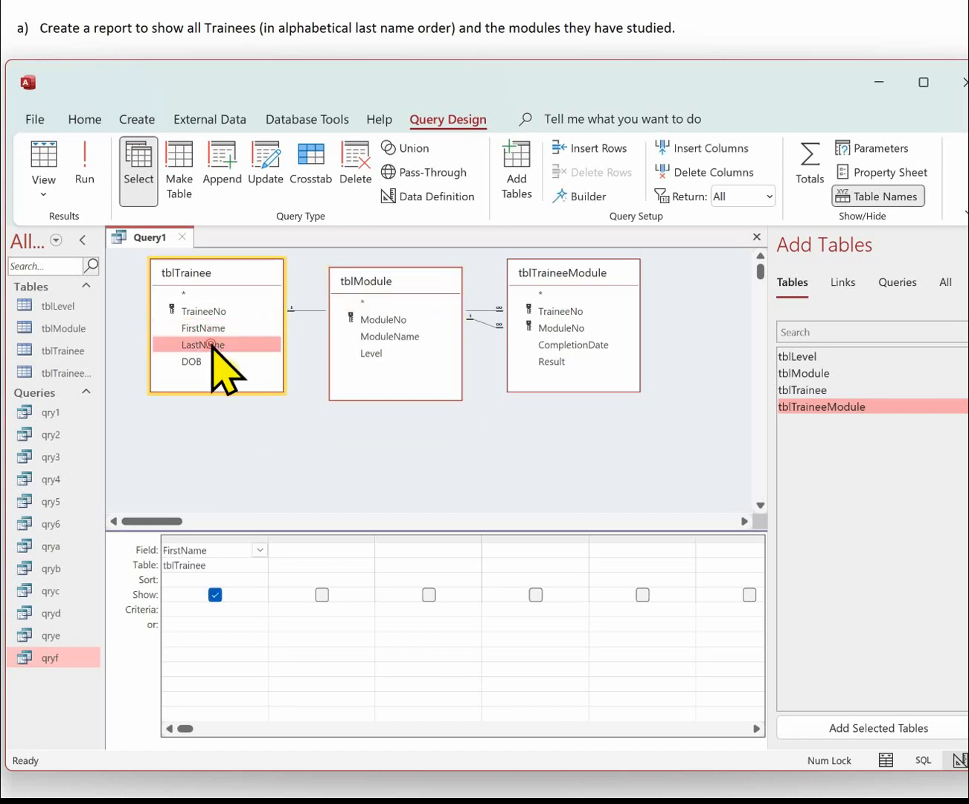
double_click(213, 344)
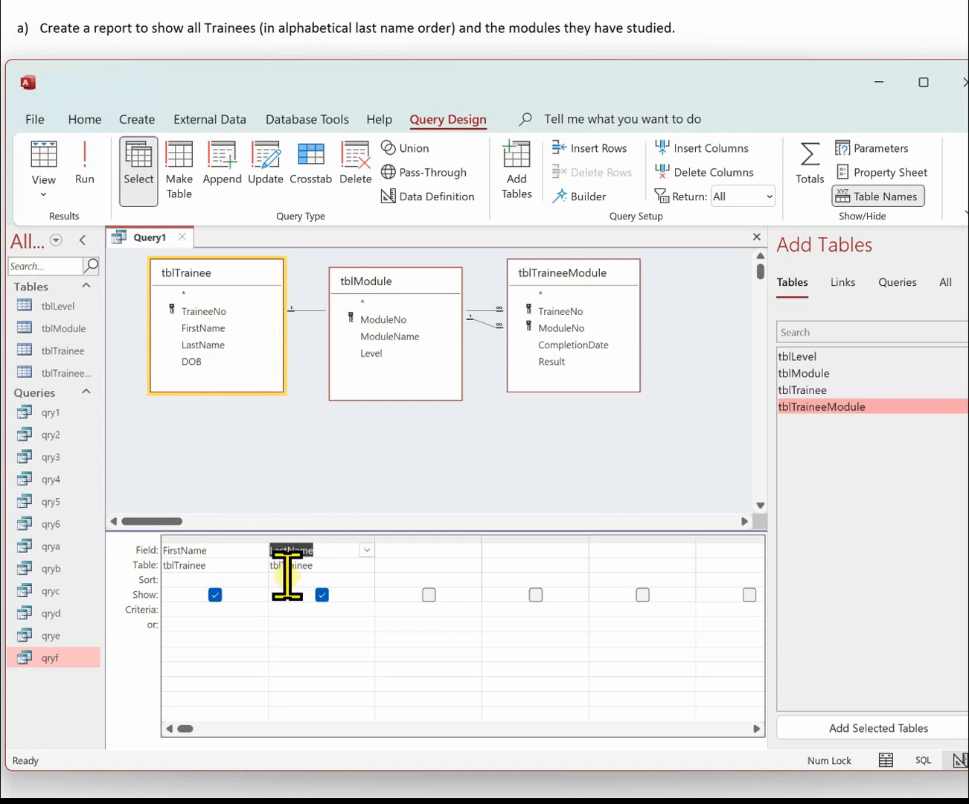
click(291, 579)
click(367, 579)
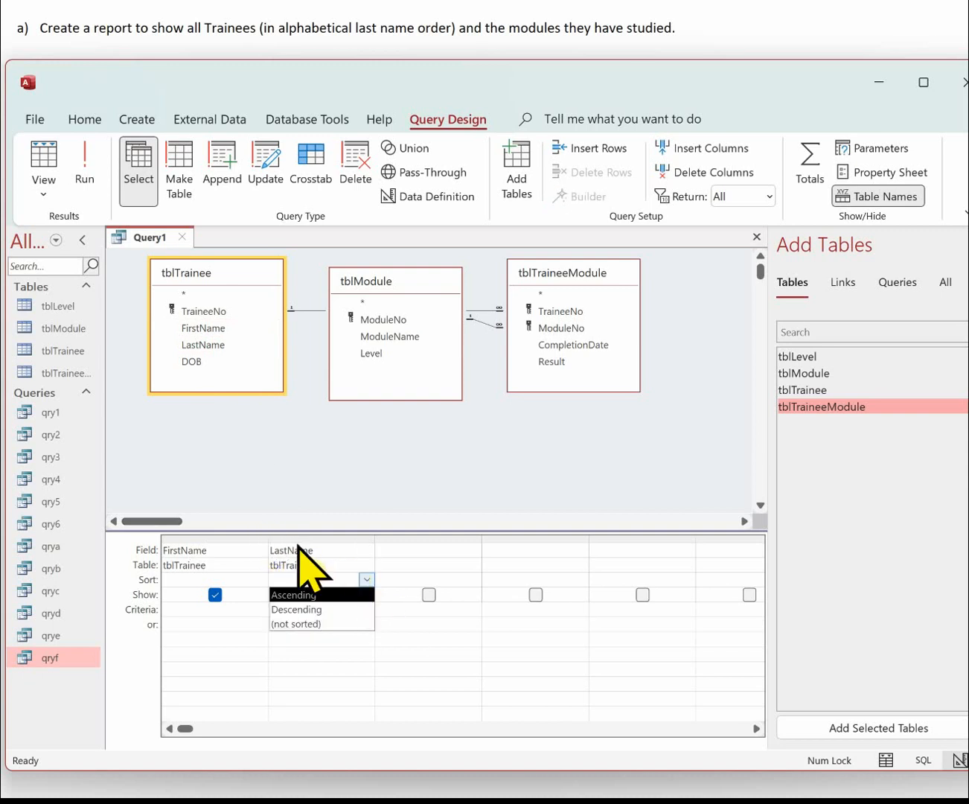
click(317, 595)
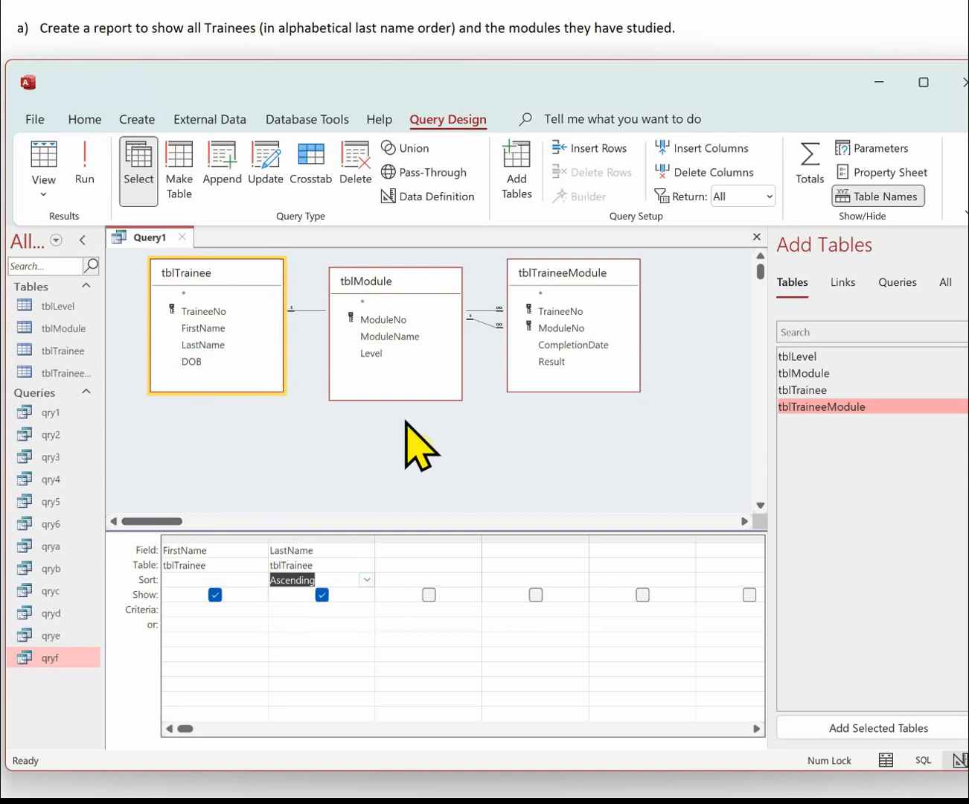
double_click(400, 337)
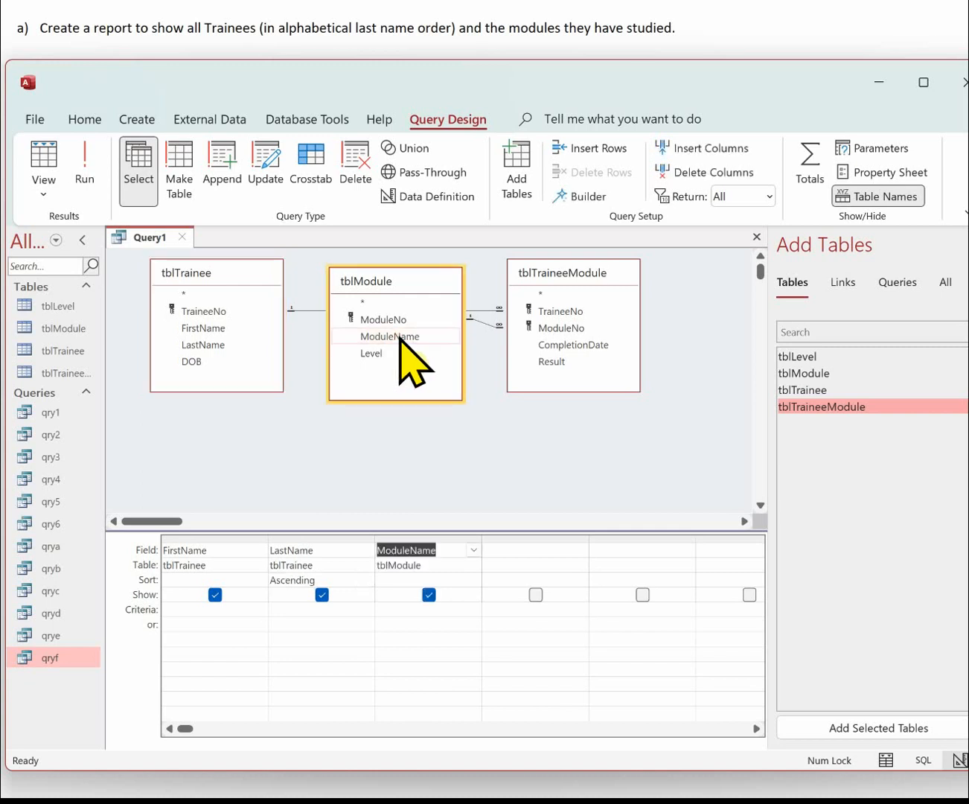
Step: Run the query, then save it as qryRepA and close it
click(86, 183)
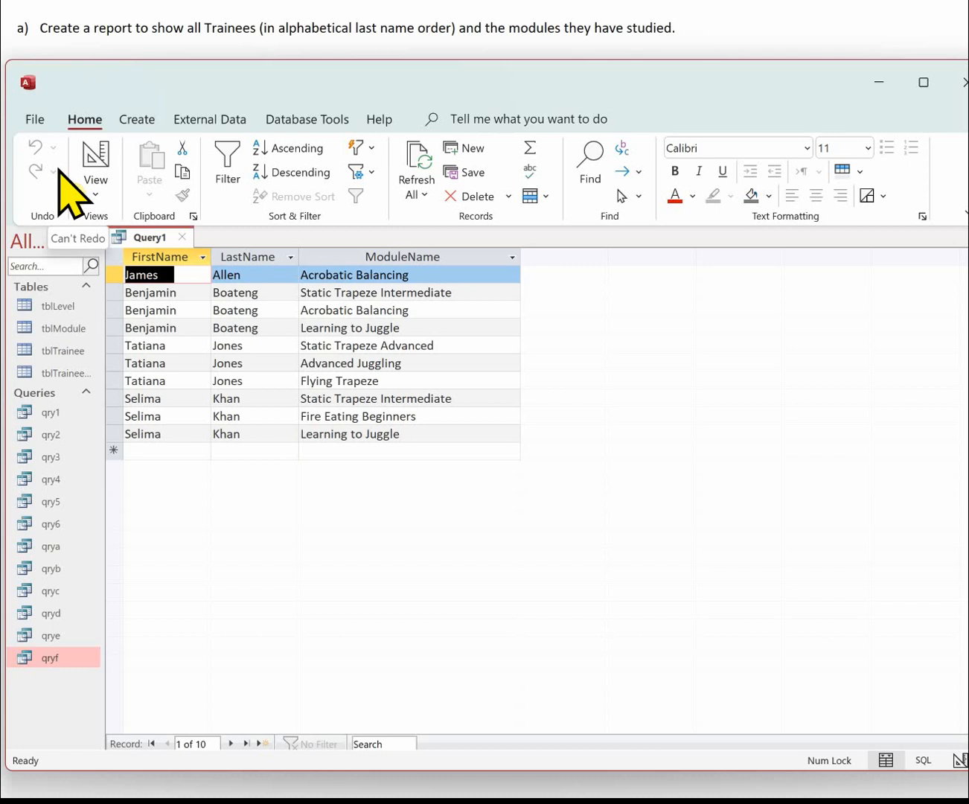
right_click(154, 236)
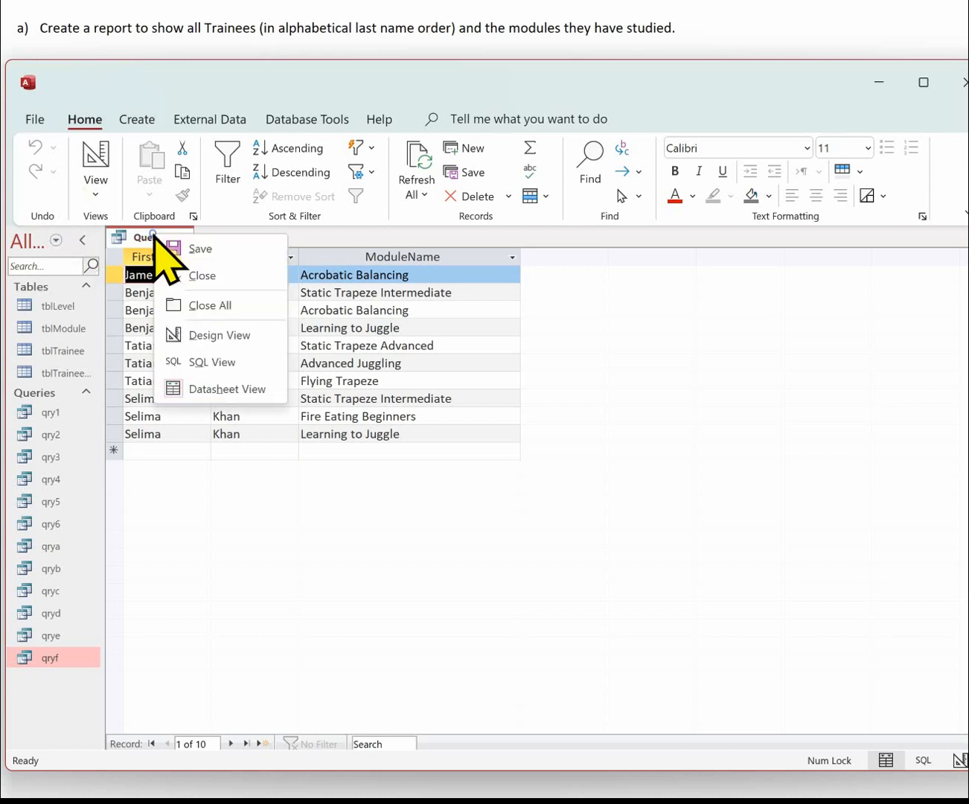
click(186, 247)
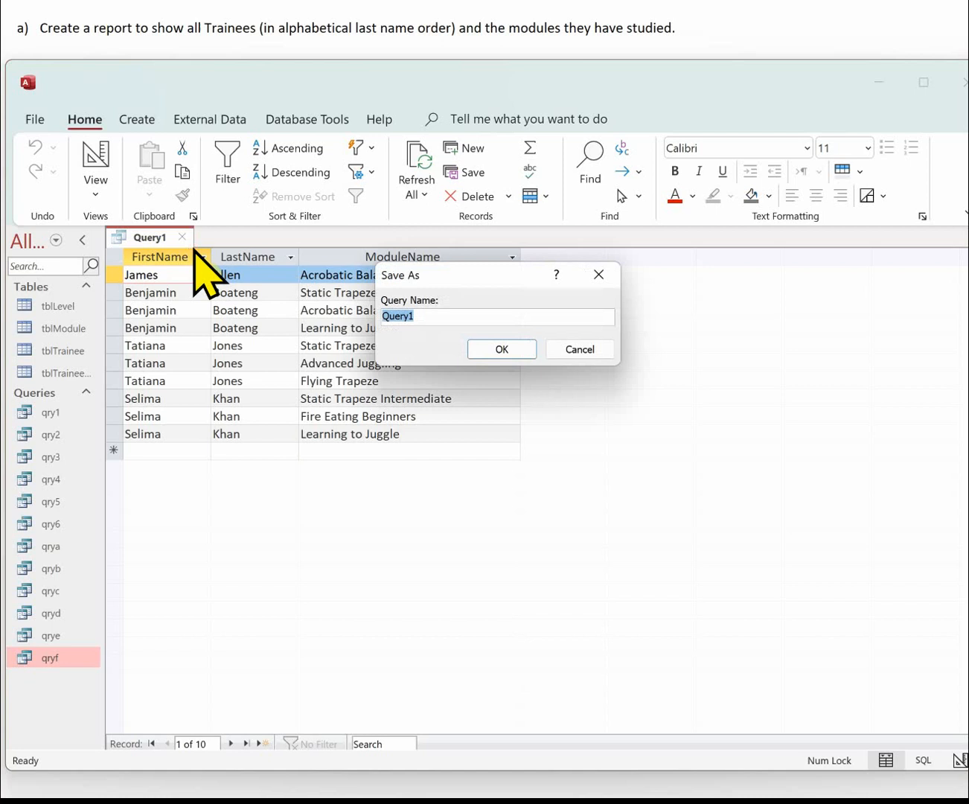
text(qryRepA)
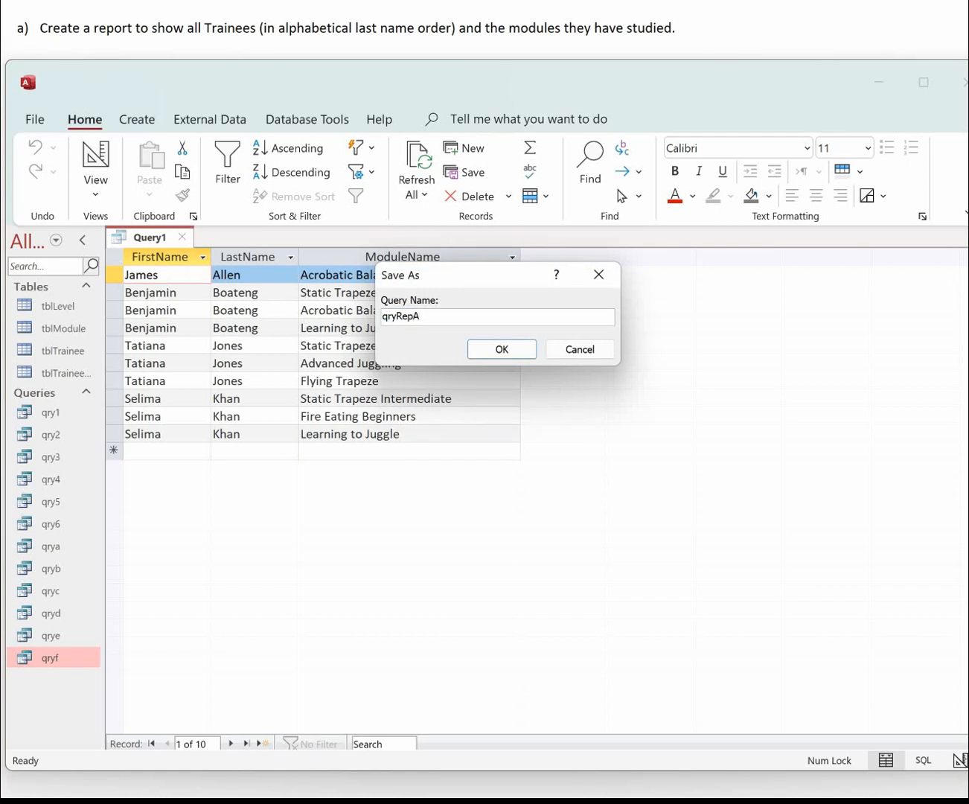
key(Return)
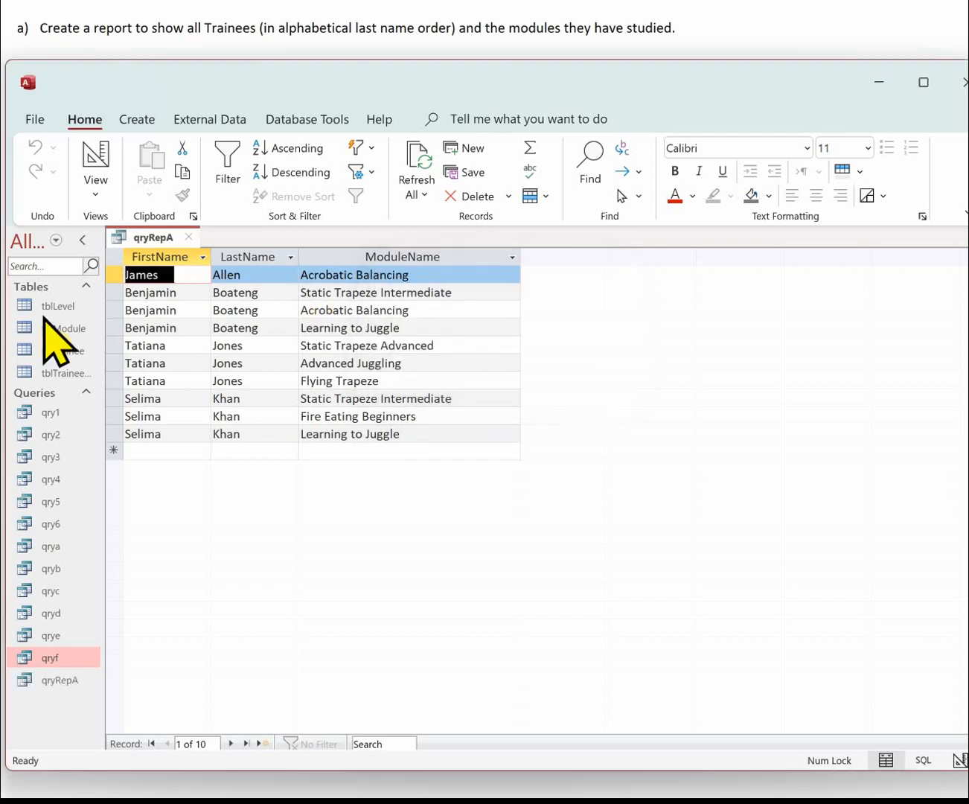
click(188, 238)
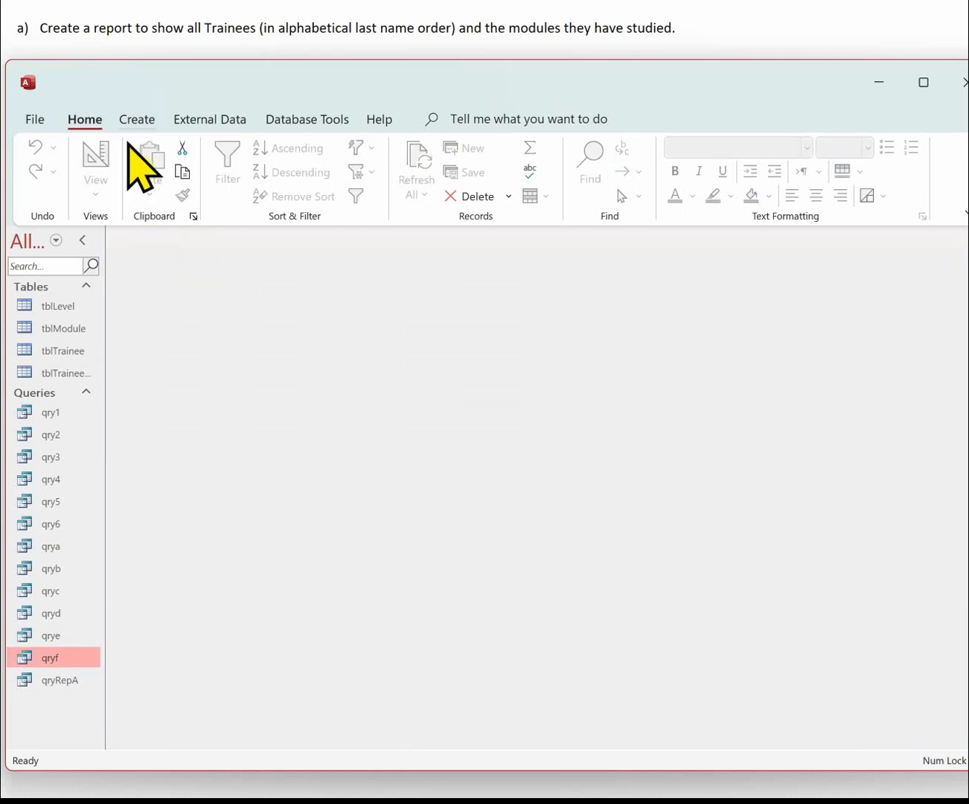
Step: Start a report with the Report Wizard based on query qryRepA, including all its fields
click(136, 121)
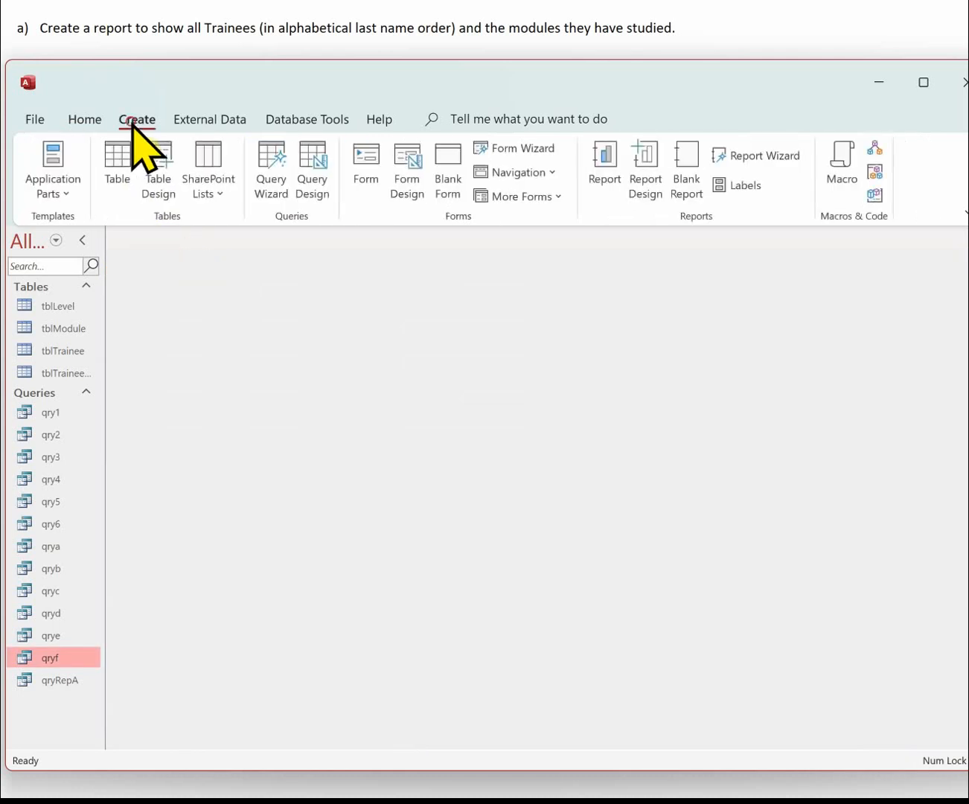
click(760, 155)
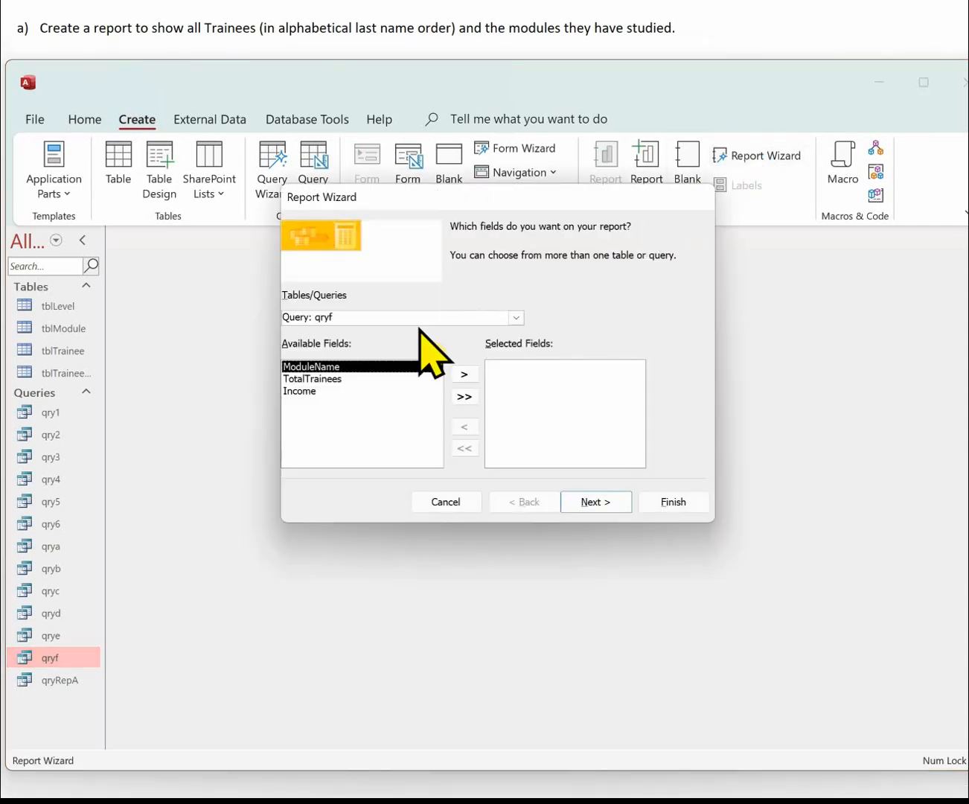
click(515, 319)
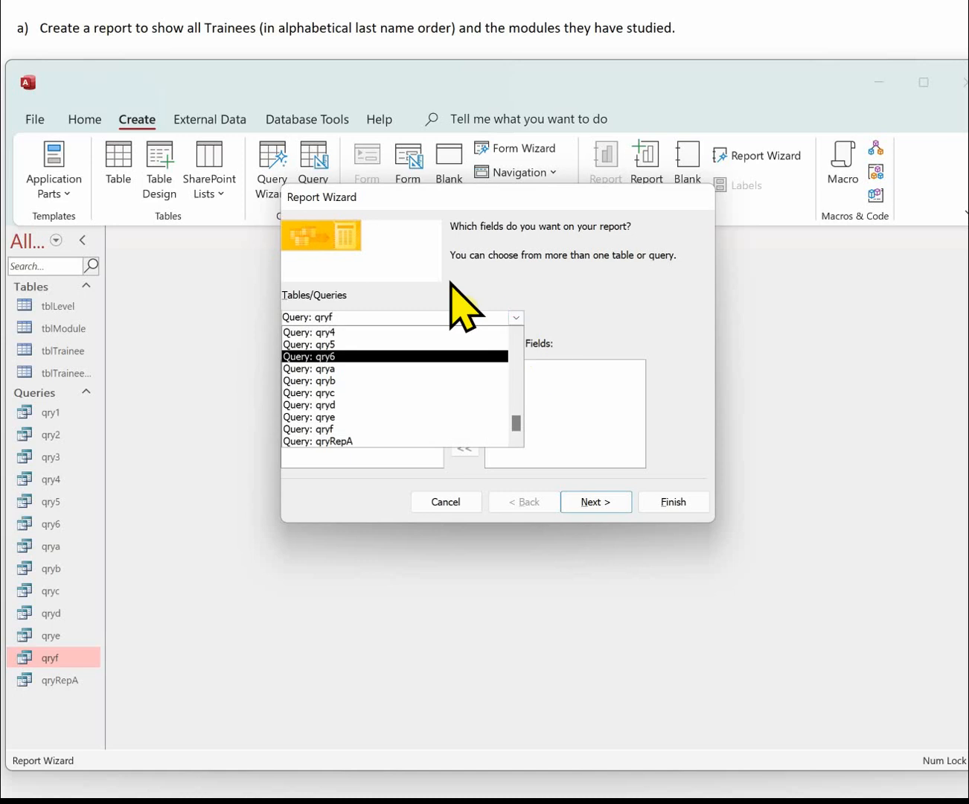
click(382, 442)
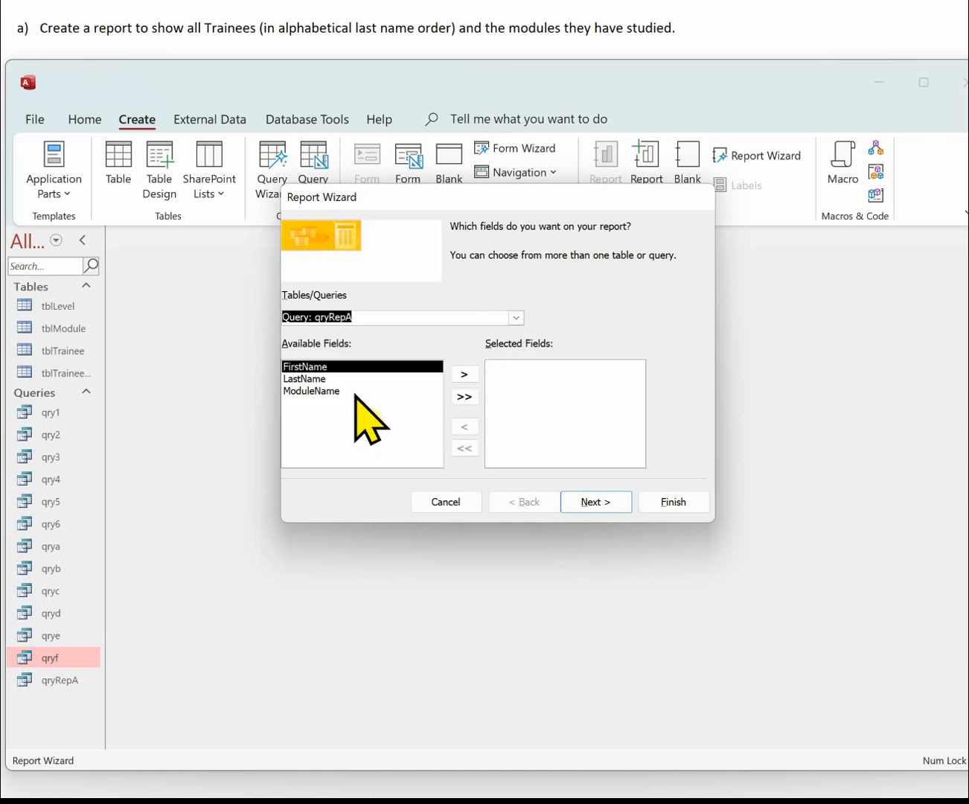
click(473, 399)
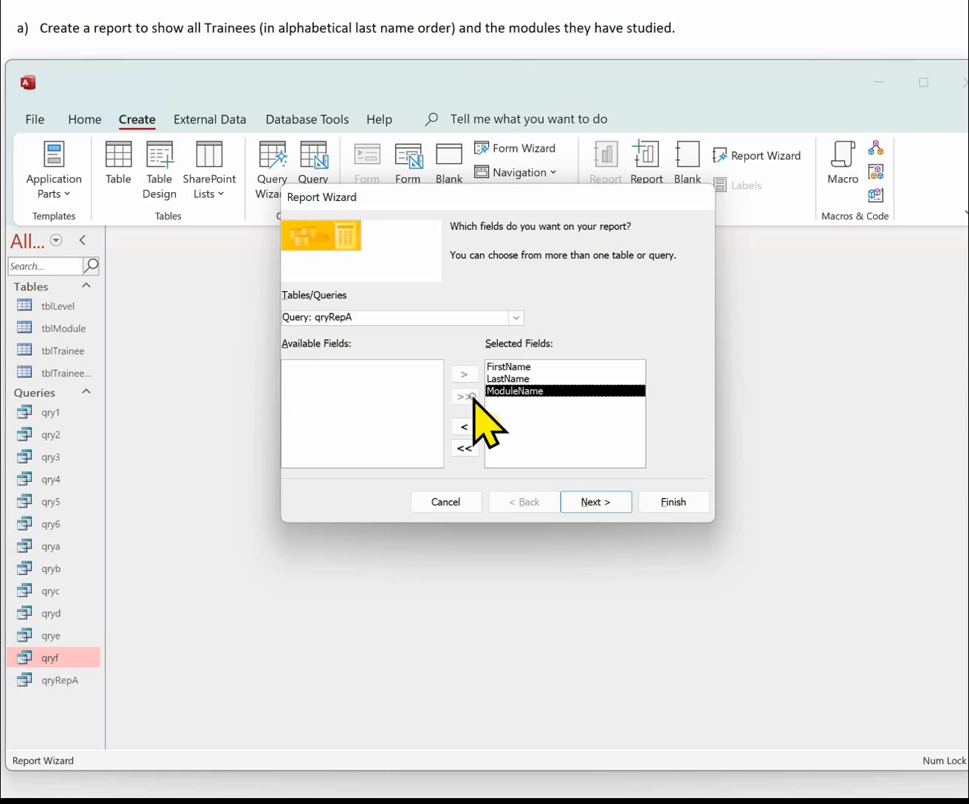
click(579, 503)
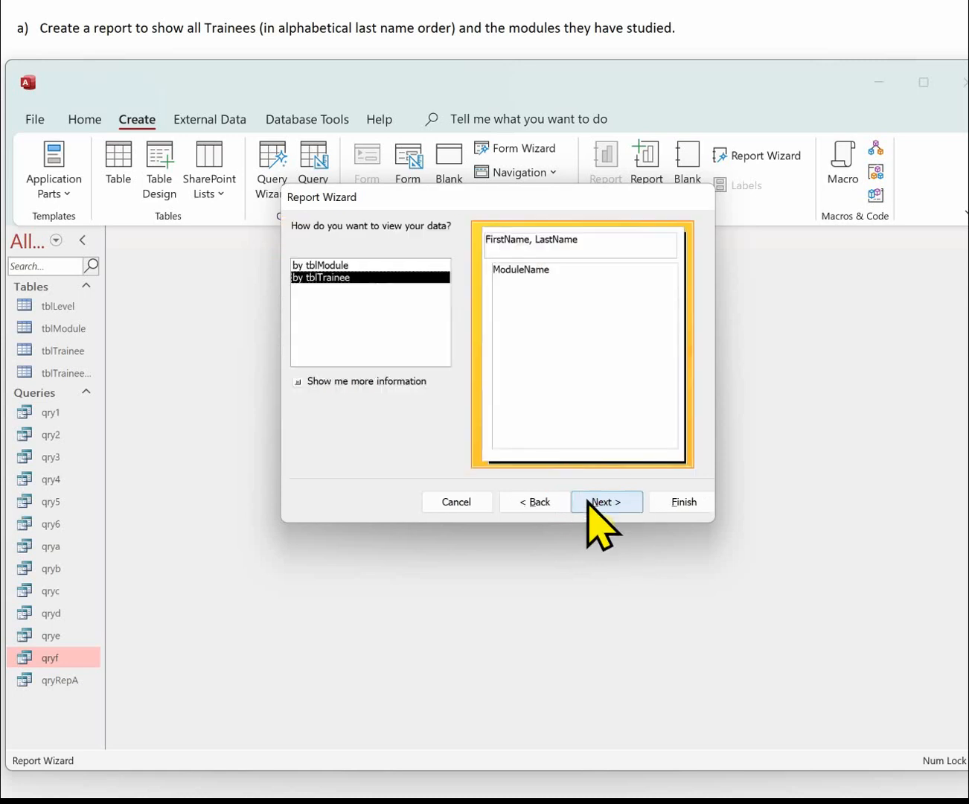
Step: Set the report's data view to by tblModule, accepting the Stepped layout in Portrait without extra grouping or sorting
click(339, 266)
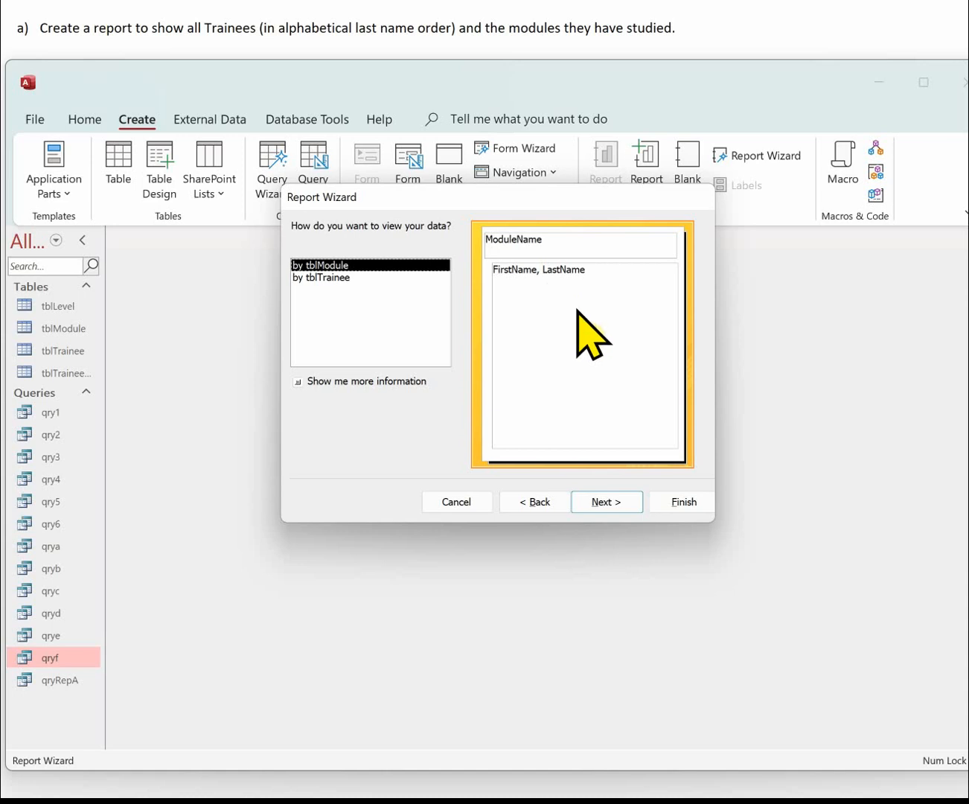
click(603, 502)
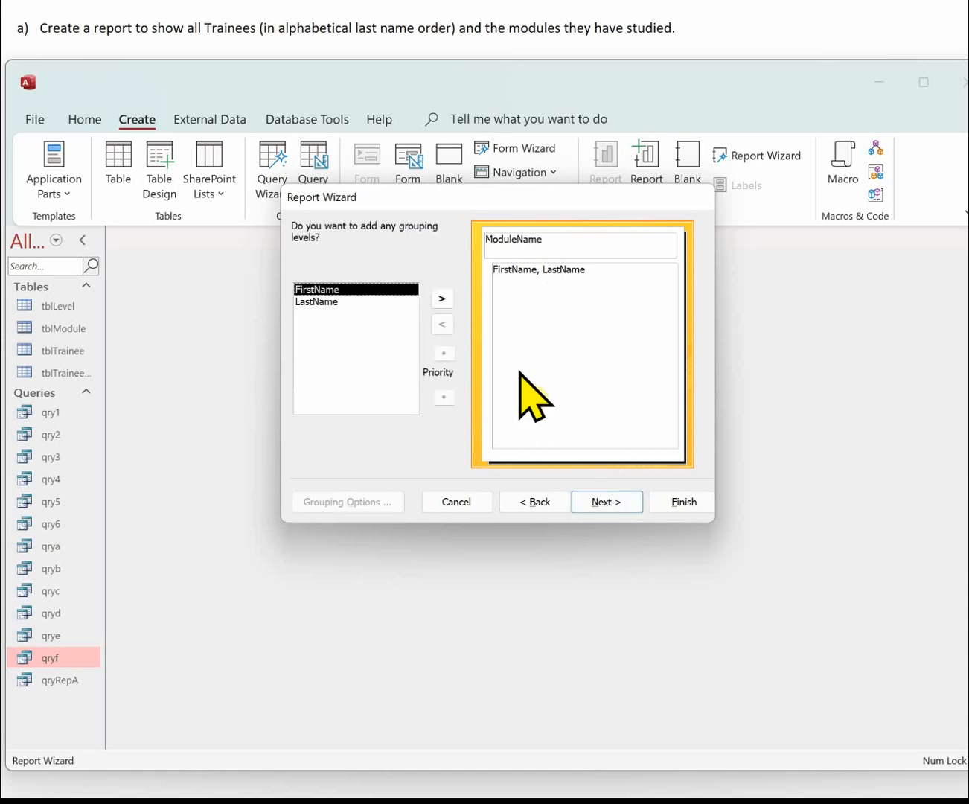
click(601, 502)
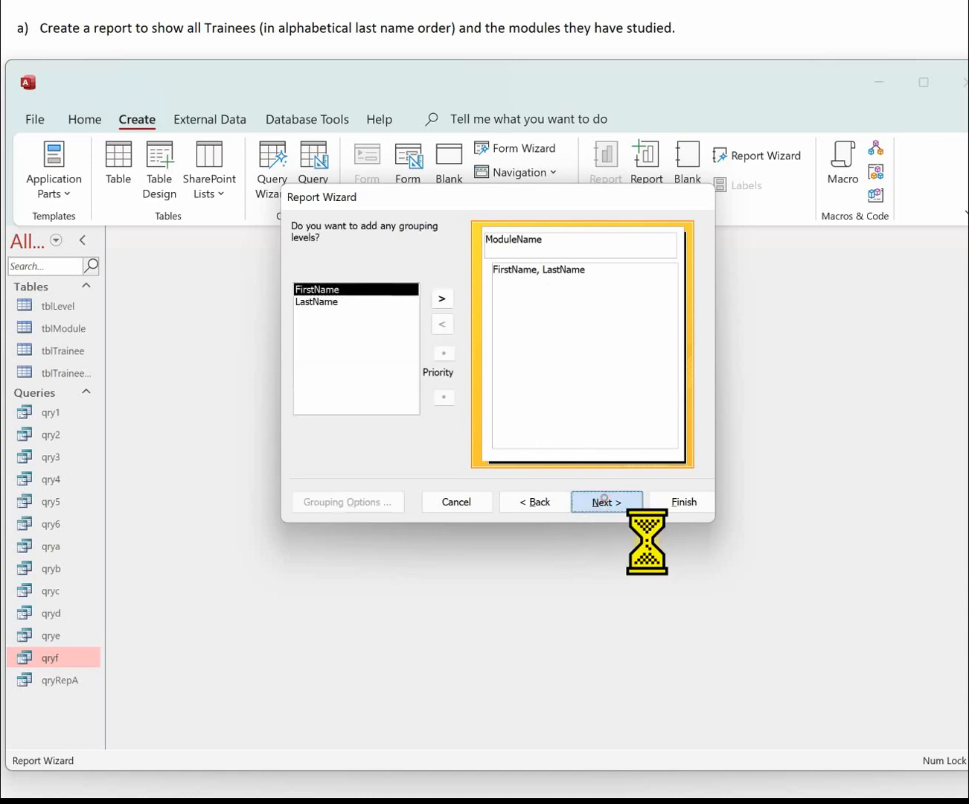
click(611, 502)
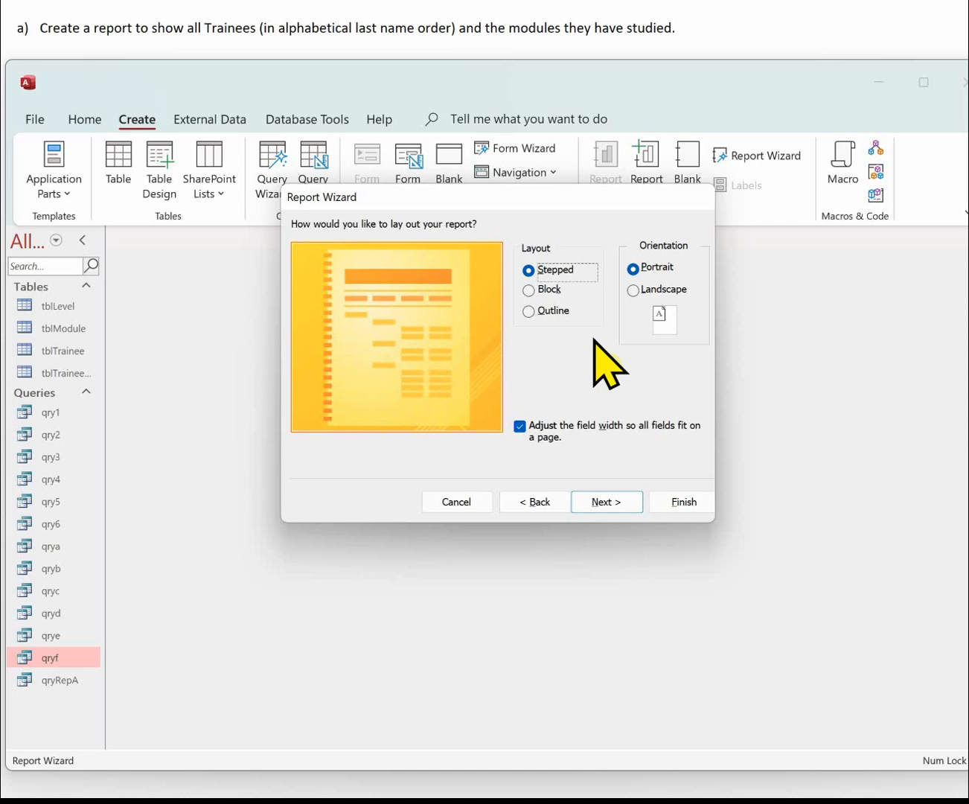
click(606, 504)
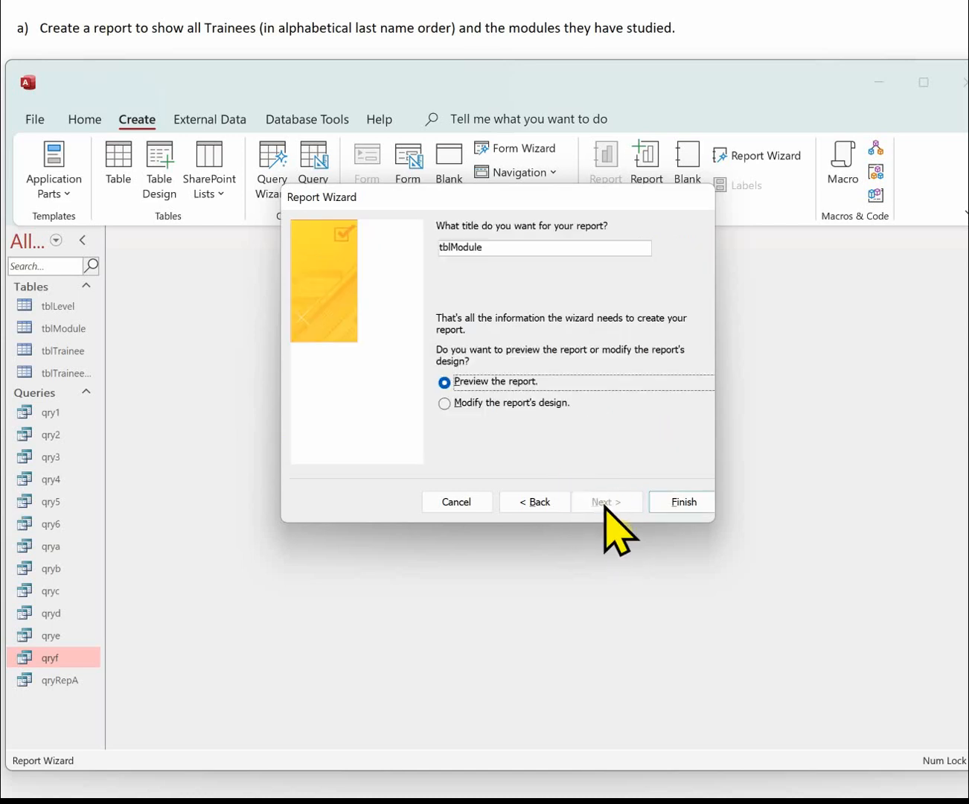
Step: Title the report rptTraineeModules and finish the wizard with the report preview
drag(492, 250, 375, 206)
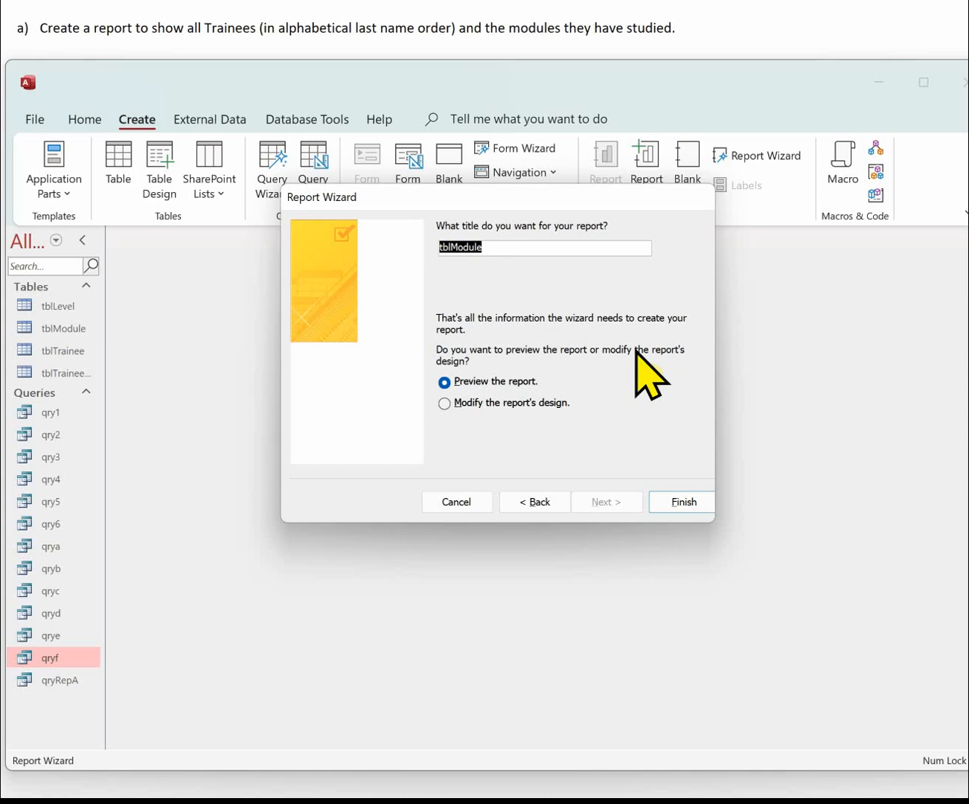
text(rptTraineeModules)
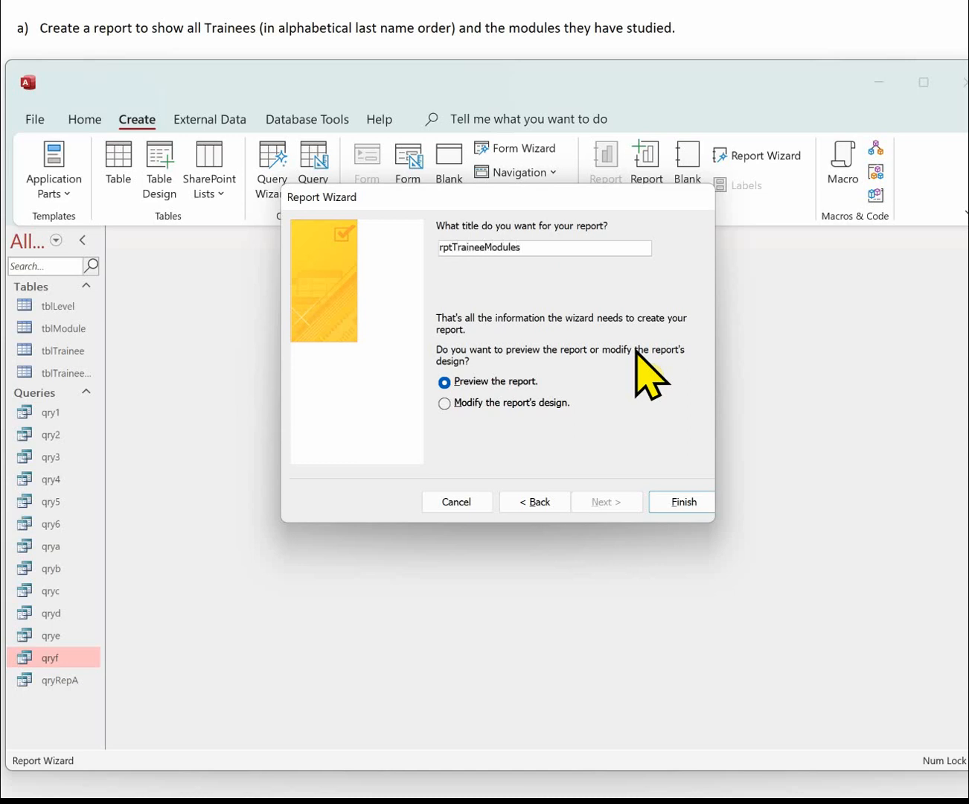
click(664, 501)
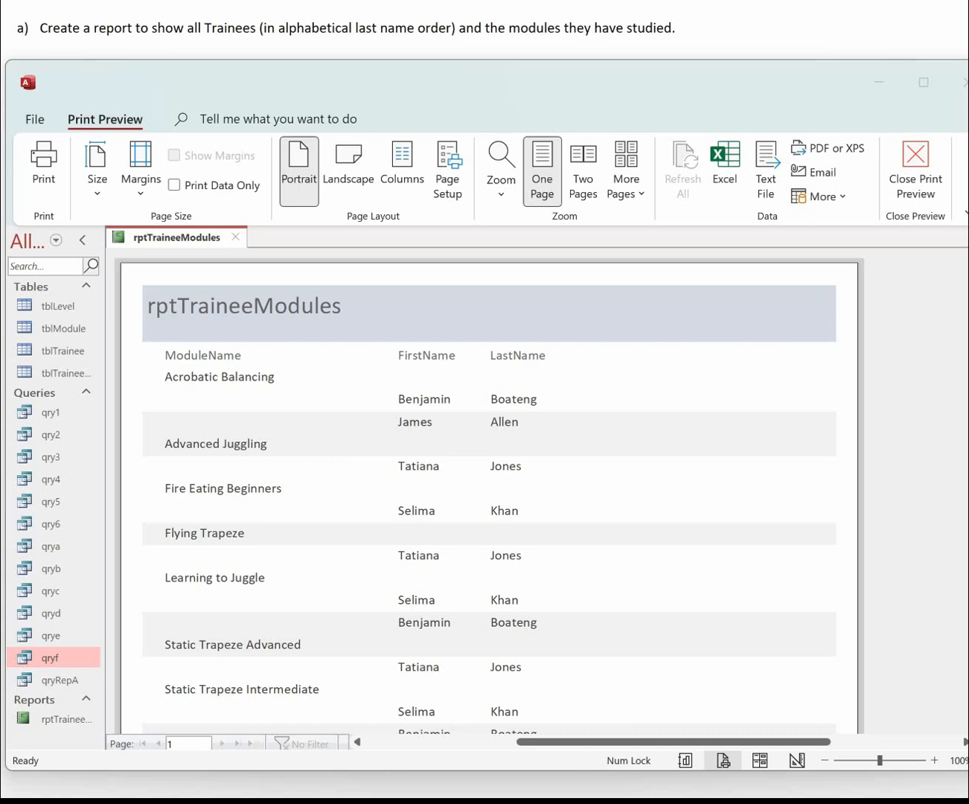
Step: In Design View, extend the Report Footer to about 1.7 cm high and set the Report Header's background to white
click(797, 762)
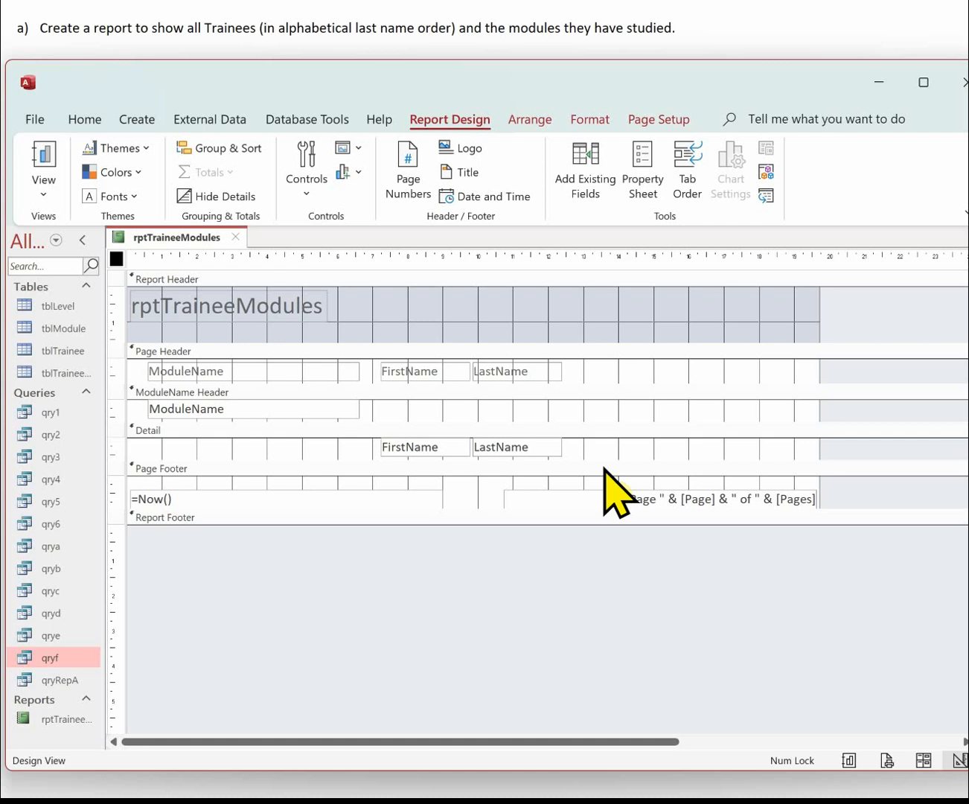
drag(461, 526, 425, 583)
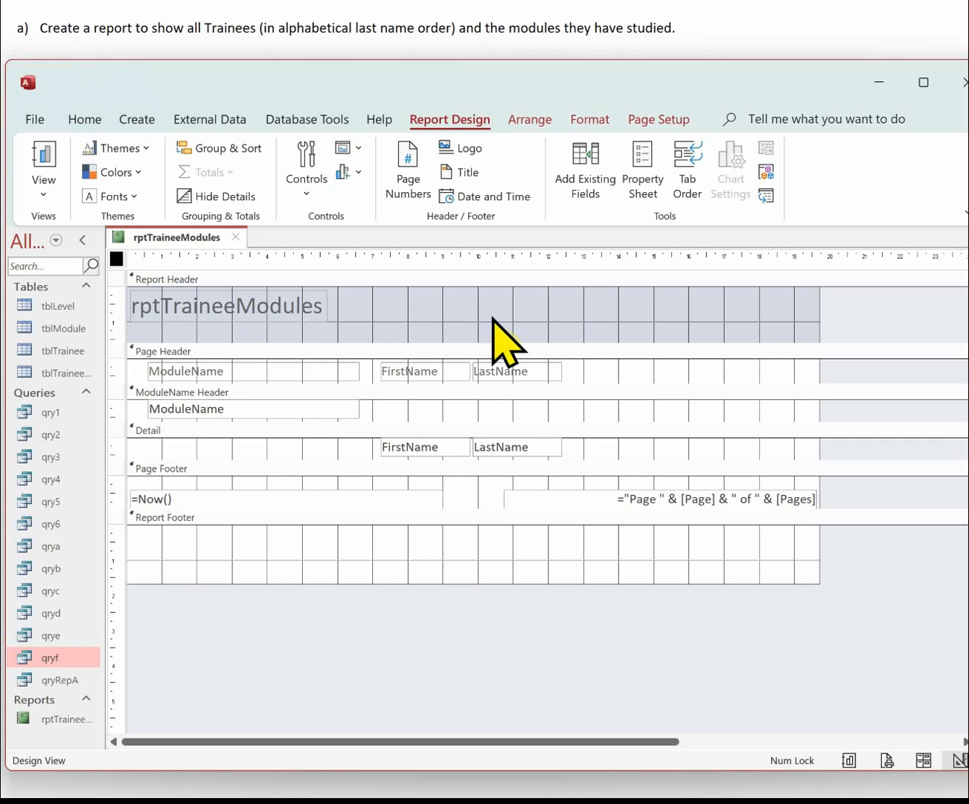
right_click(659, 311)
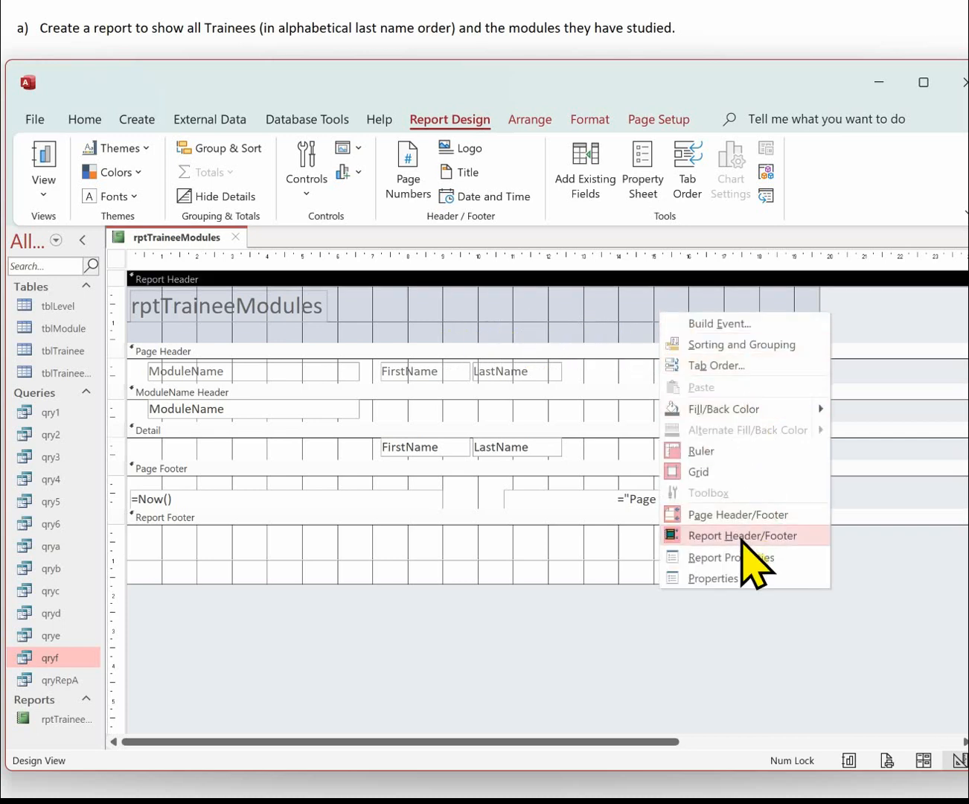
mouse_move(721, 410)
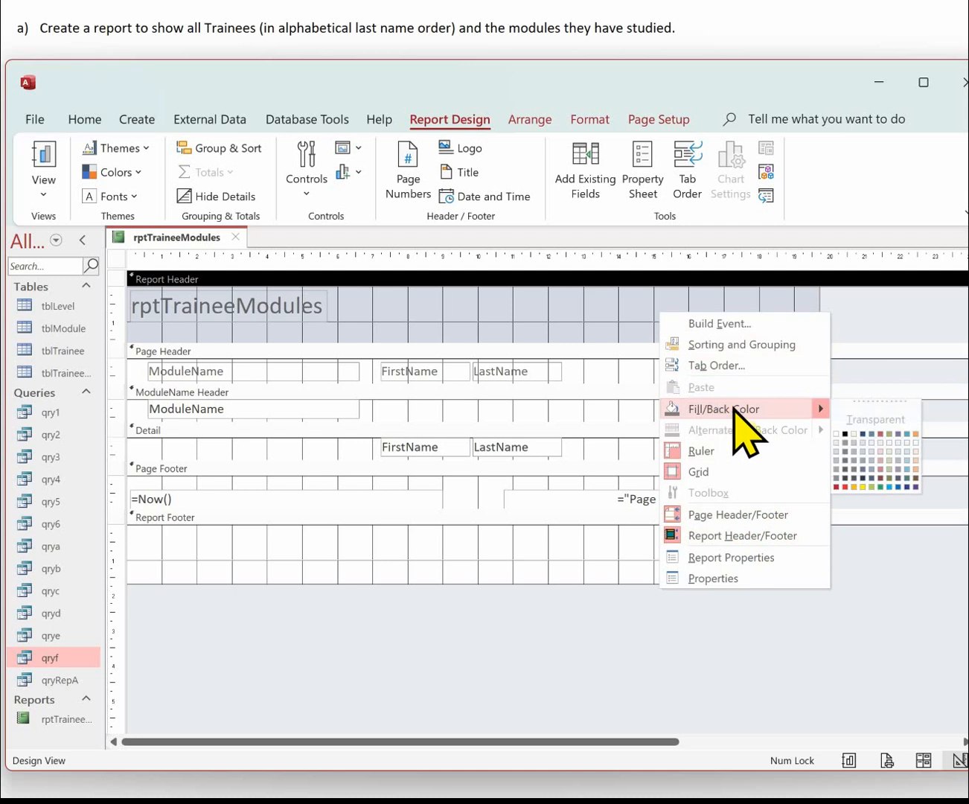
click(836, 433)
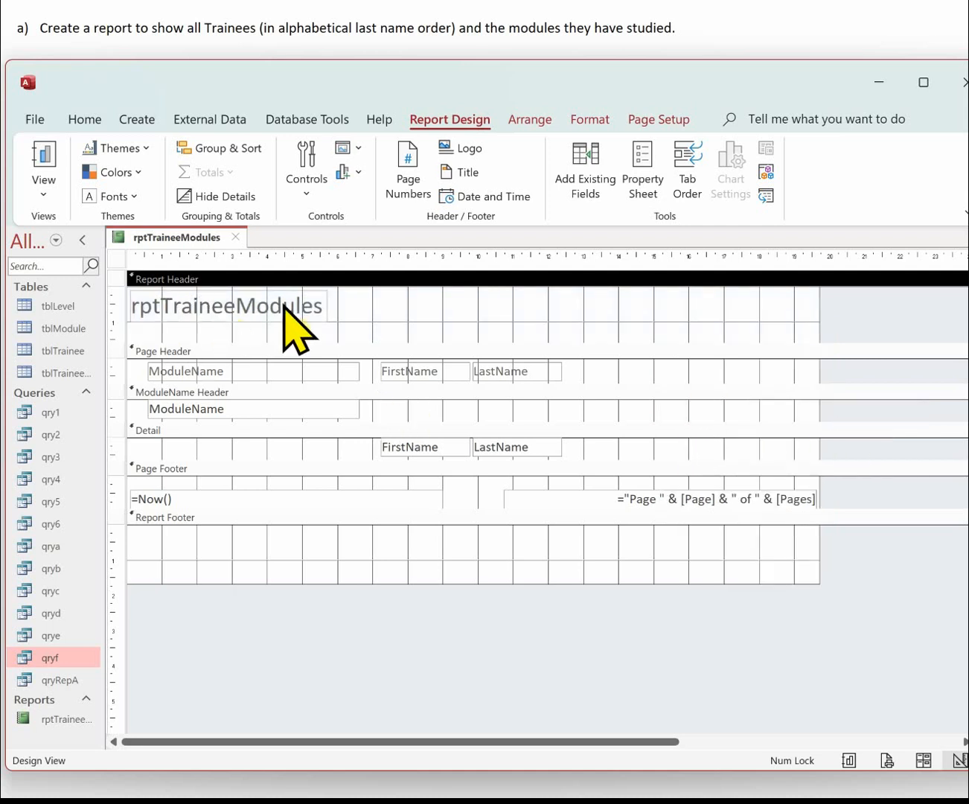
Step: Change the title text in the Report Header to "Trainee Module Report"
click(333, 320)
click(322, 305)
drag(322, 305, 134, 304)
text(Tra)
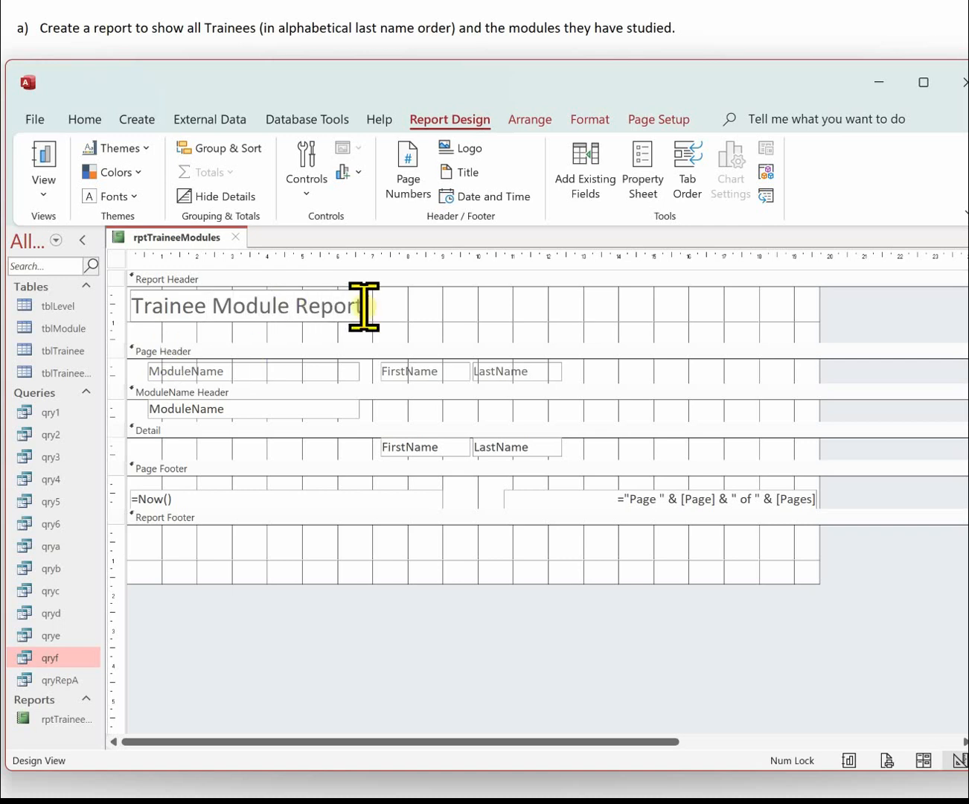
click(401, 318)
Step: Widen the report title label to about 19 cm across the page and centre its text
click(362, 317)
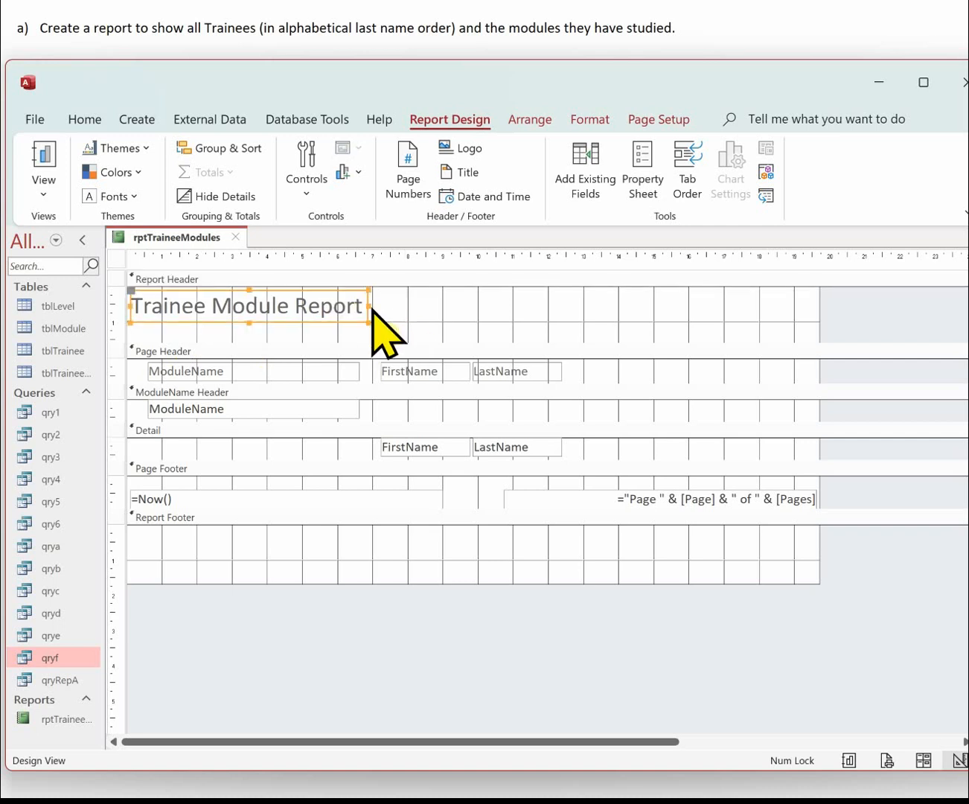
drag(370, 308, 807, 321)
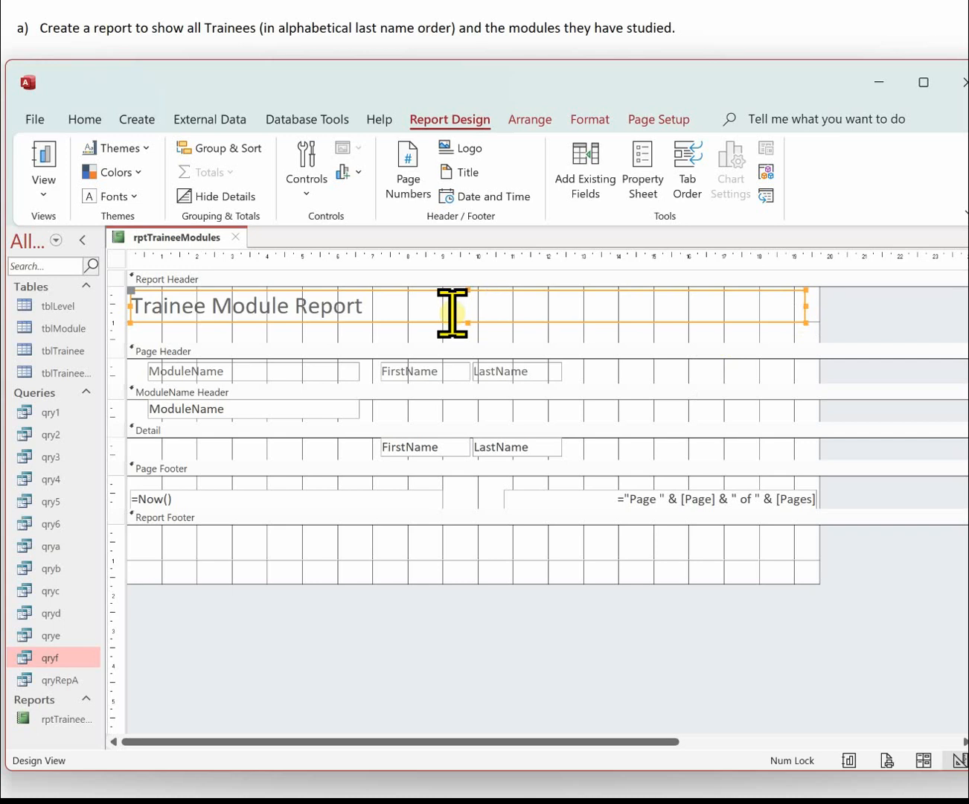
click(590, 120)
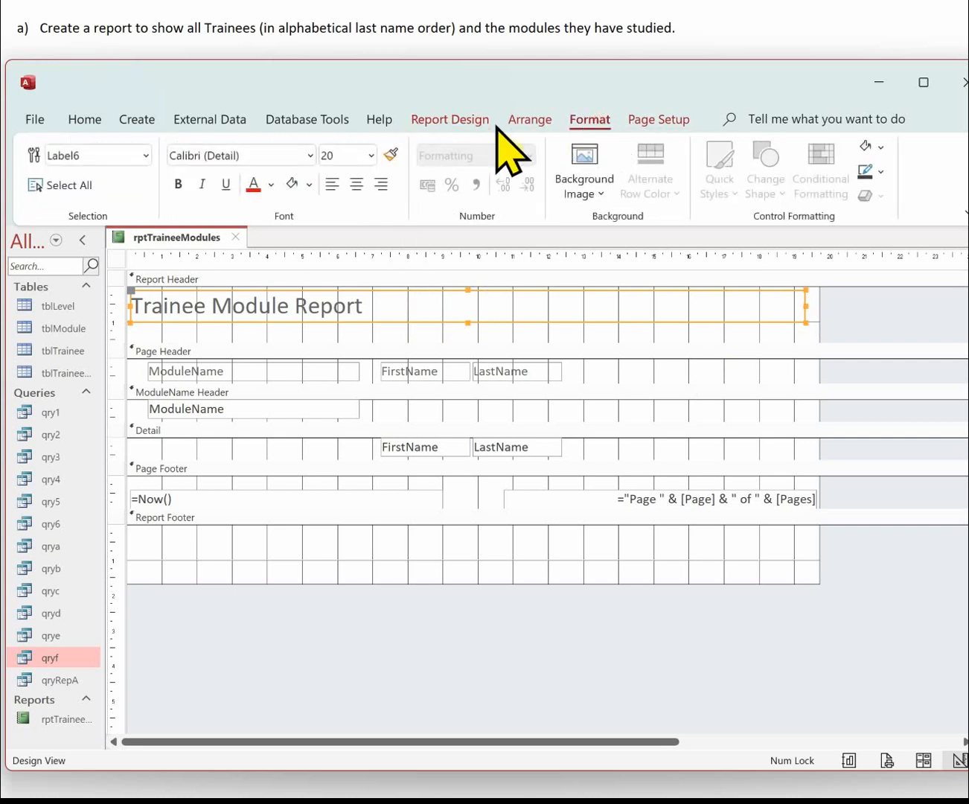
click(359, 185)
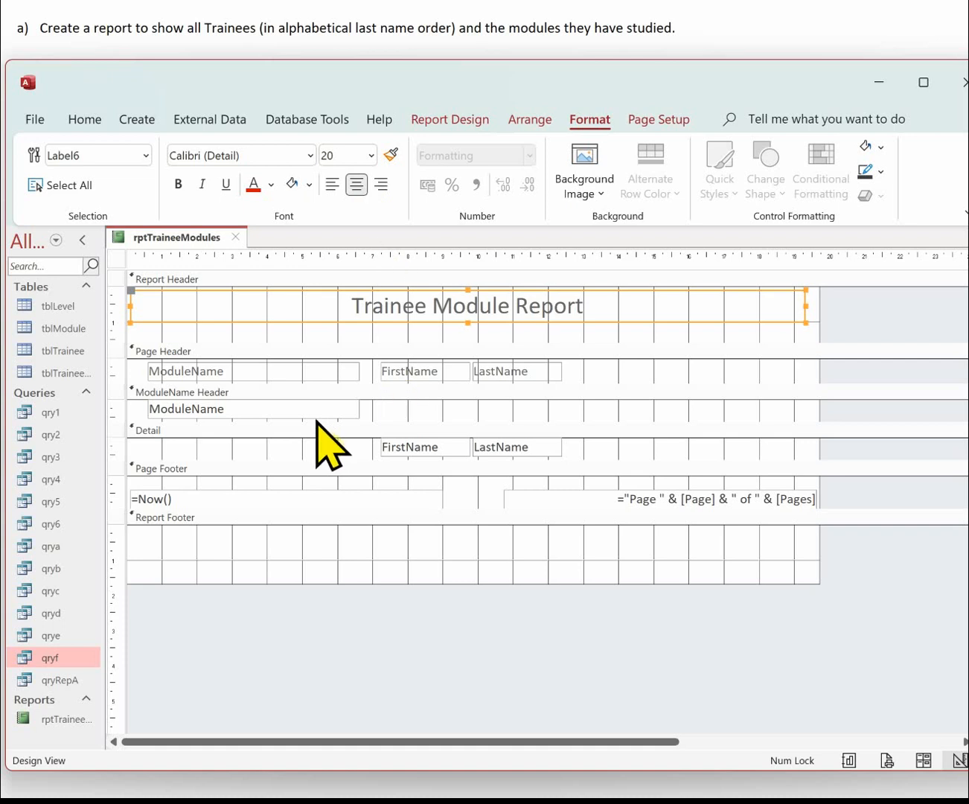
Step: Reword the Page Header labels as "Module Name", "First Name" and "Last Name", with spaces between the words
click(203, 372)
click(194, 371)
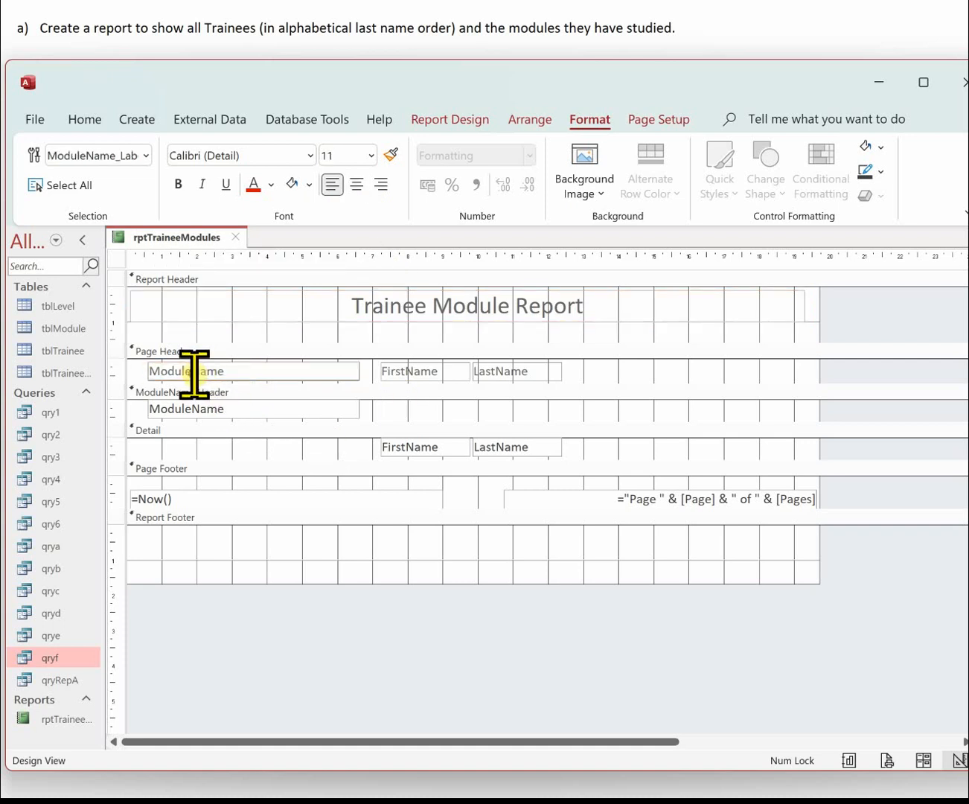
click(405, 371)
click(407, 370)
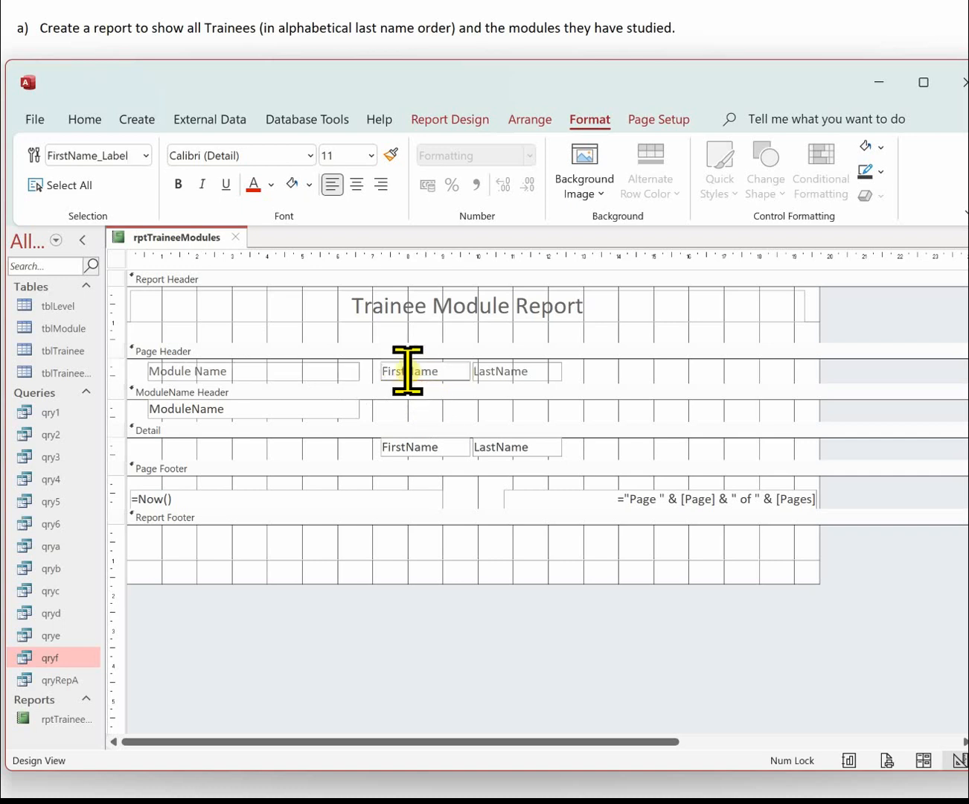
click(526, 373)
click(496, 371)
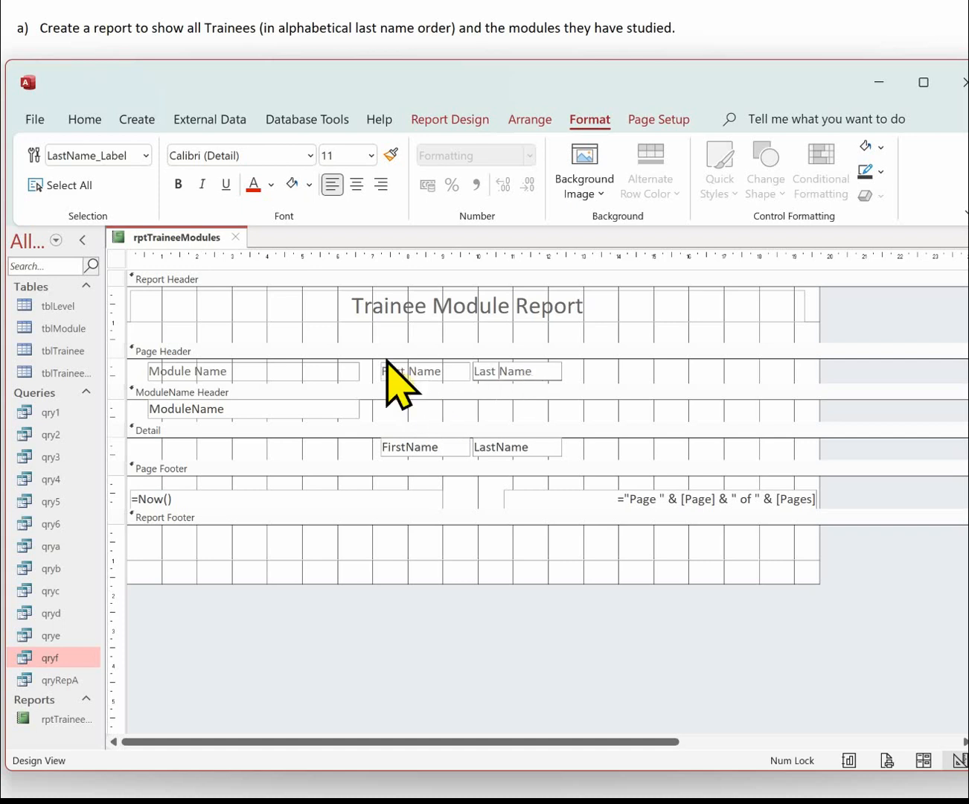
Step: Shift the First Name and Last Name labels together with their Detail fields about 2.4 cm to the right
click(432, 374)
shift+click(414, 447)
shift+click(519, 448)
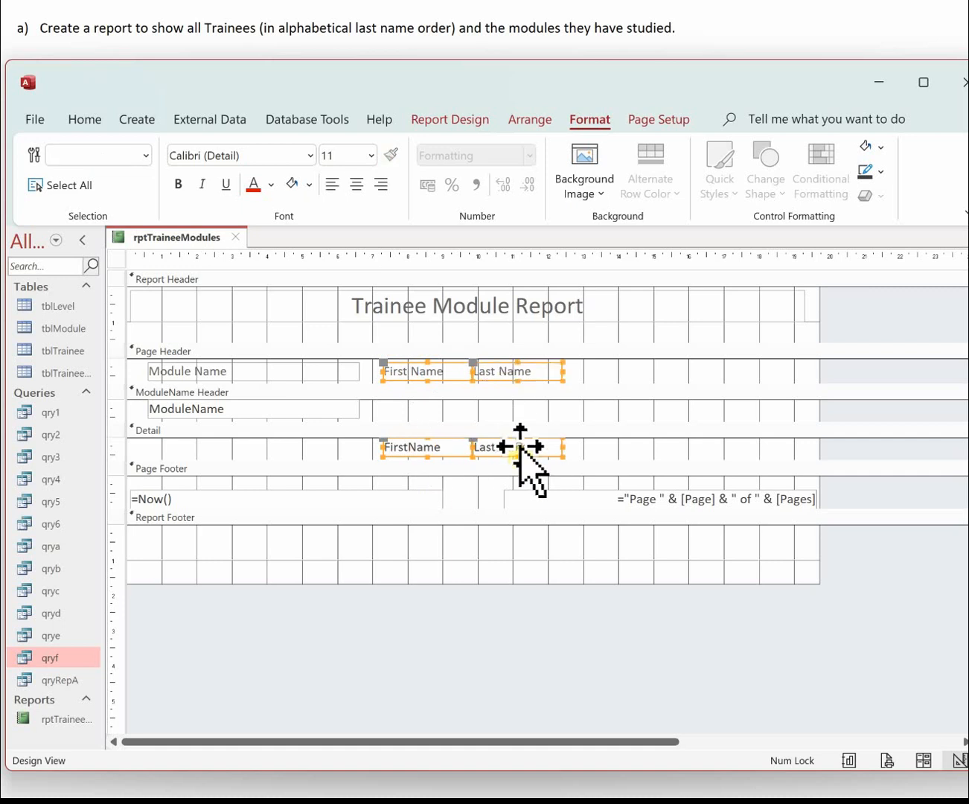
key(Right)
key(Right)
key(Right)
key(Right)
key(Right)
key(Right)
key(Right)
key(Right)
key(Right)
key(Right)
key(Right)
key(Right)
key(Right)
key(Right)
key(Right)
key(Right)
key(Right)
key(Right)
key(Right)
key(Right)
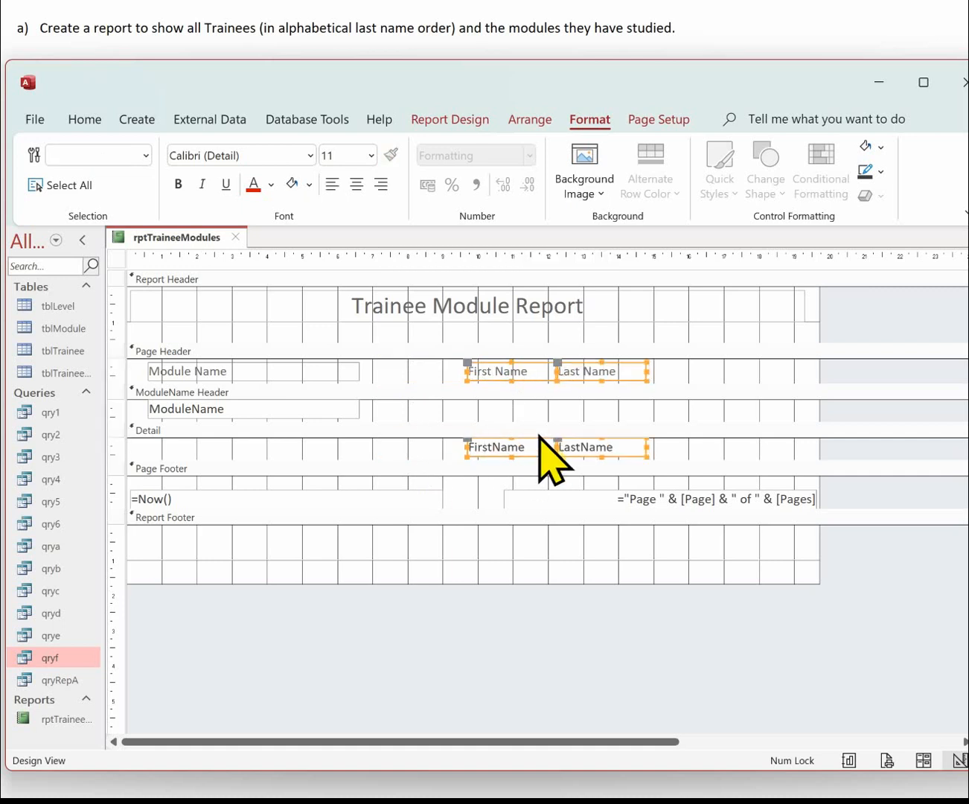
click(658, 390)
Step: Shift the Last Name label and its Detail field about 1.5 cm further right to space the columns apart
click(623, 373)
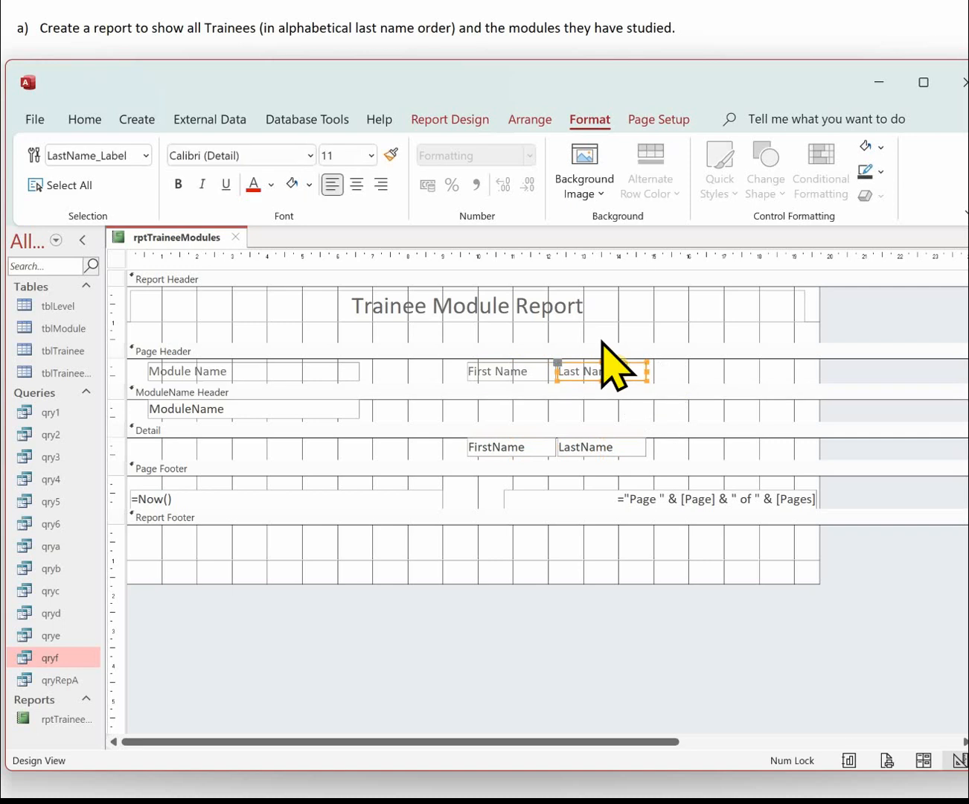
click(600, 446)
shift+click(604, 372)
key(Right)
key(Right)
key(Right)
key(Right)
key(Right)
key(Right)
key(Right)
key(Right)
key(Right)
key(Right)
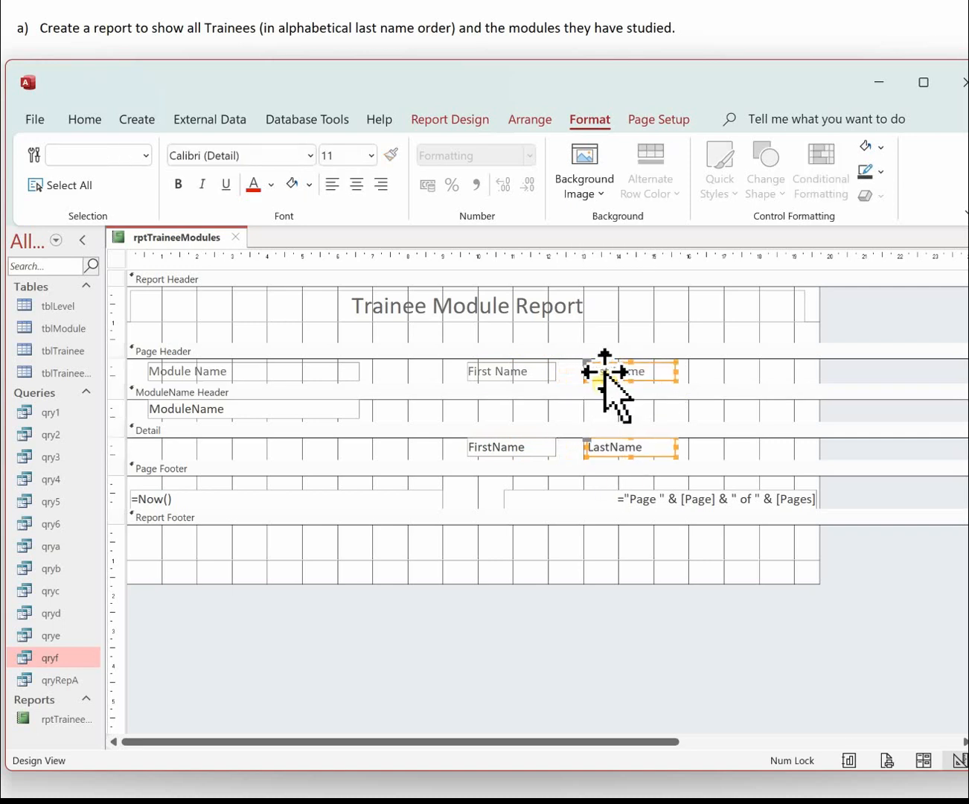
key(Right)
key(Right)
key(Right)
key(Right)
key(Right)
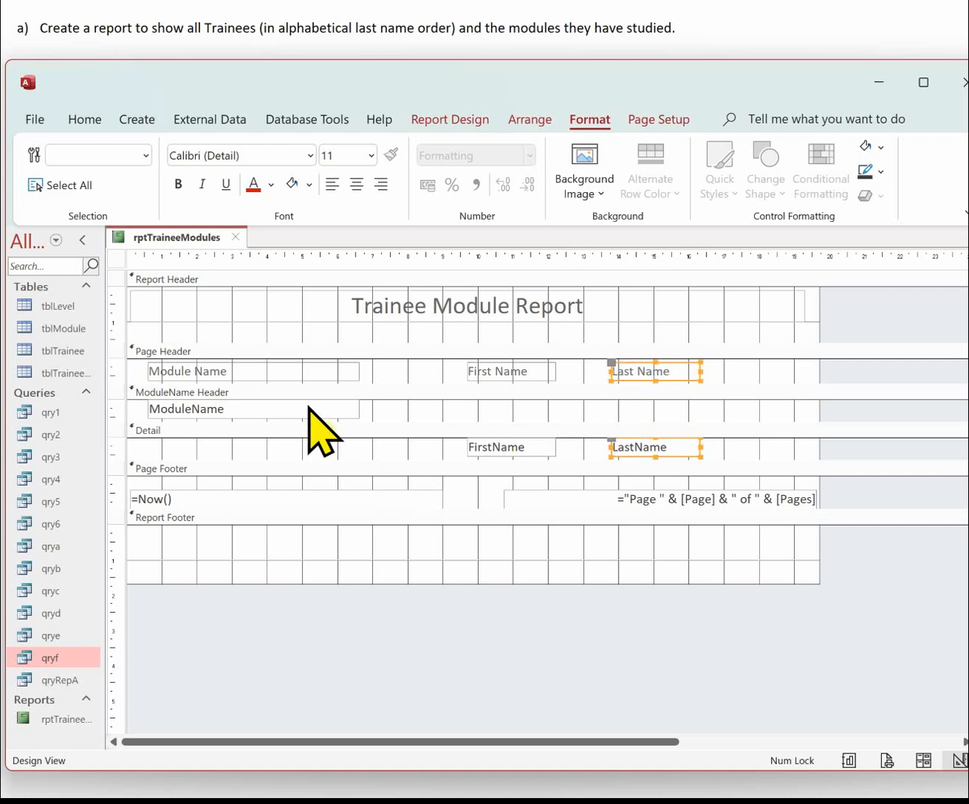
click(410, 376)
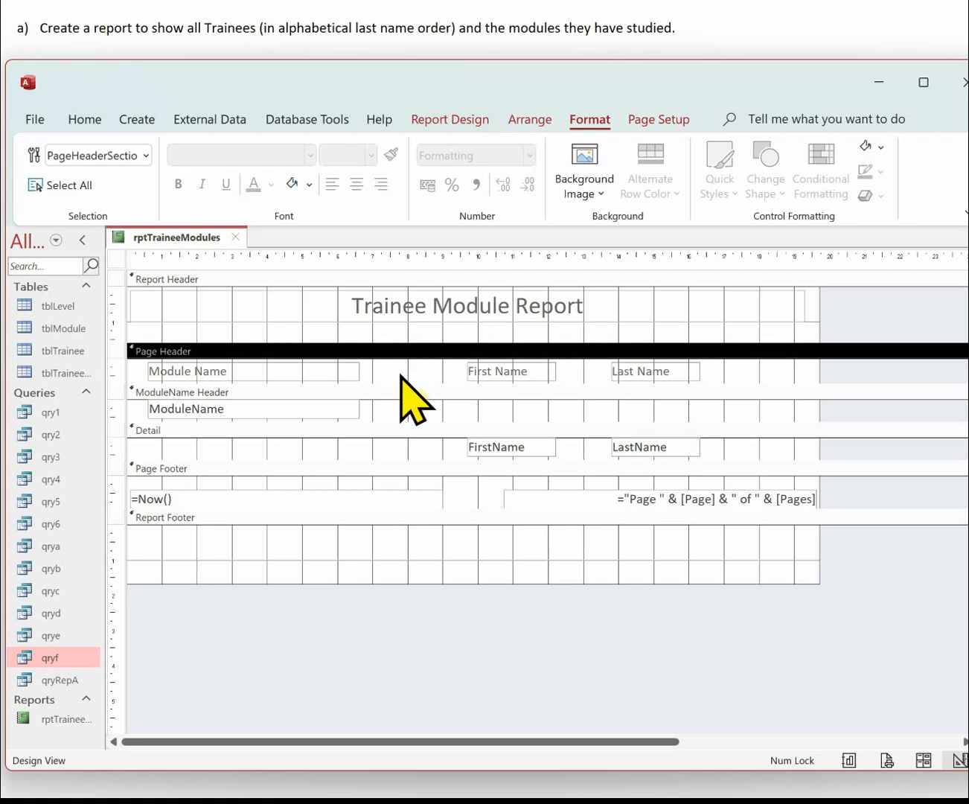
Step: Set the font colour of the title, column labels and ModuleName, FirstName and LastName fields to Blue, Accent 1, Darker 25%
click(261, 370)
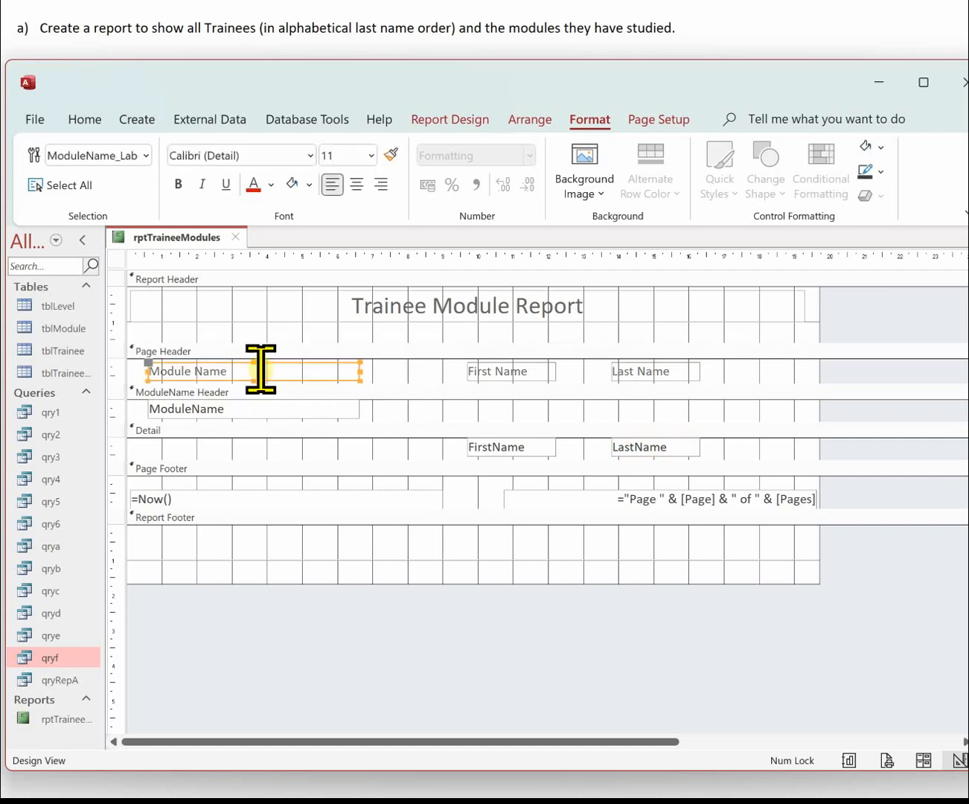
shift+click(421, 305)
shift+click(495, 372)
shift+click(618, 371)
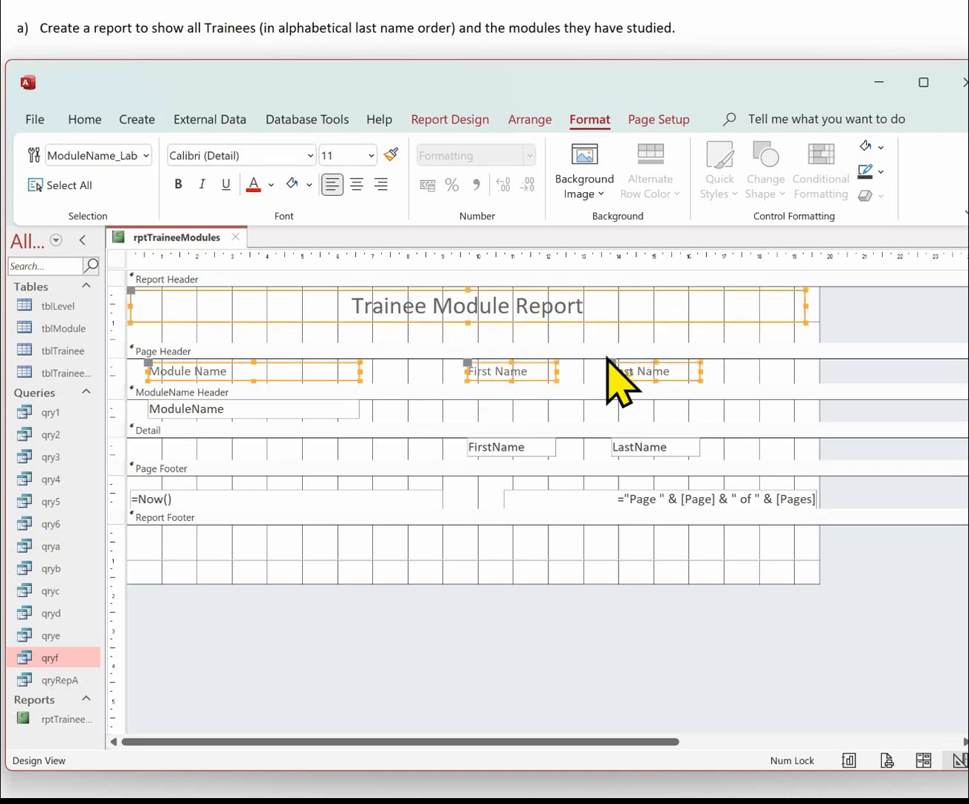
shift+click(190, 410)
shift+click(493, 451)
shift+click(644, 448)
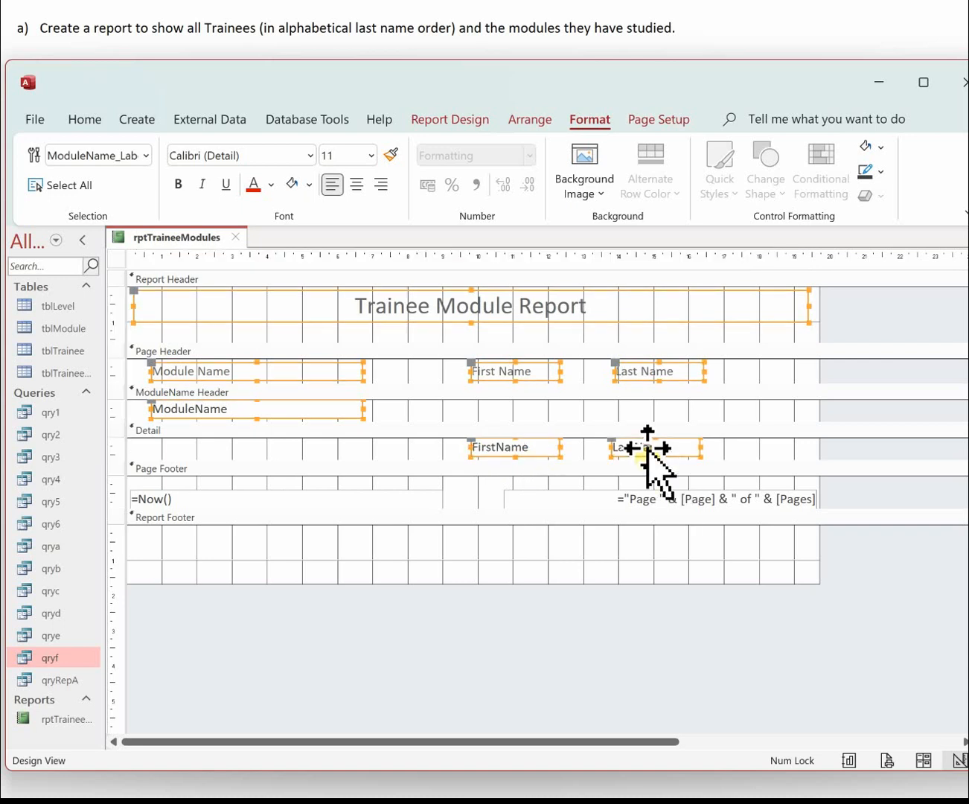
key(Right)
click(271, 185)
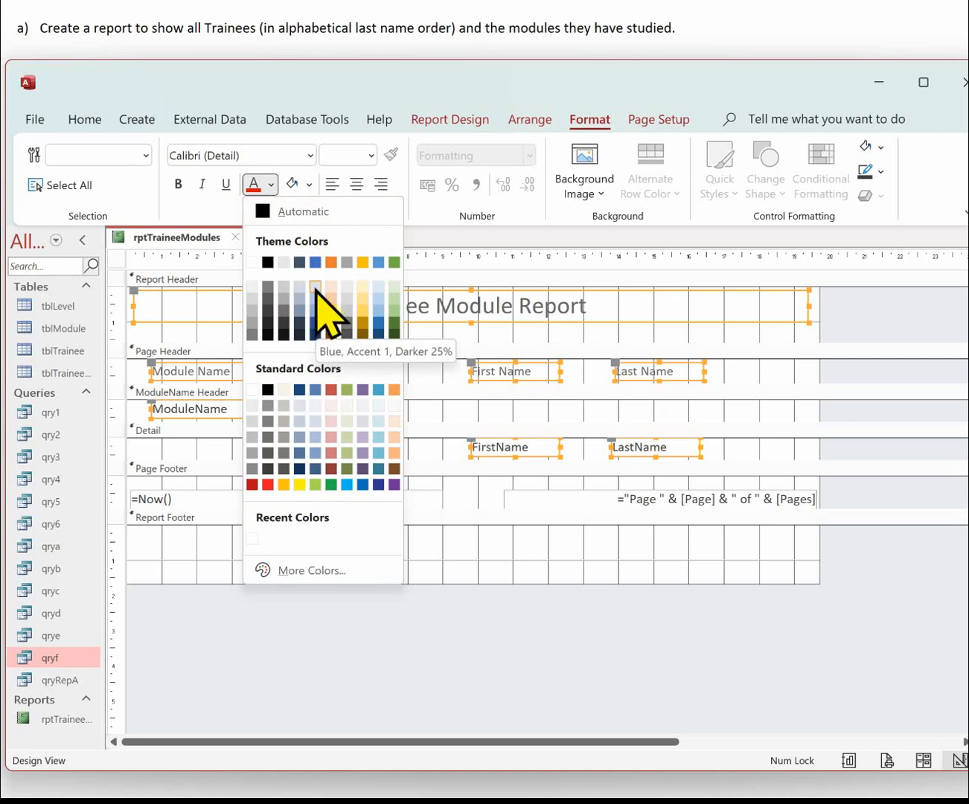
click(318, 328)
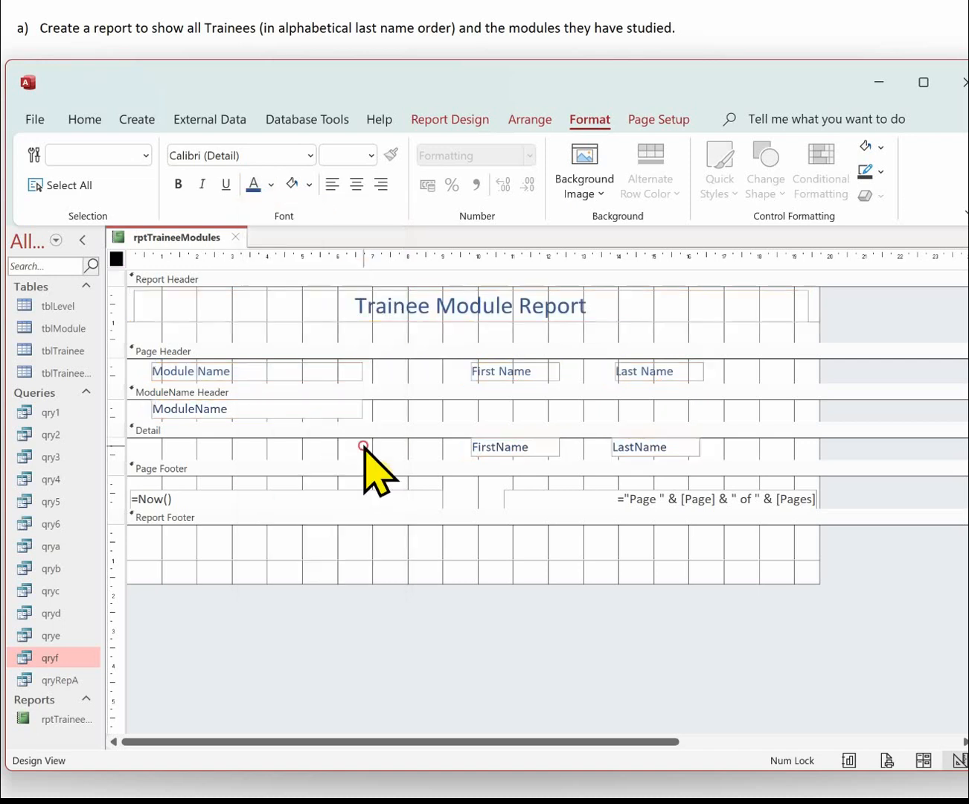
click(363, 447)
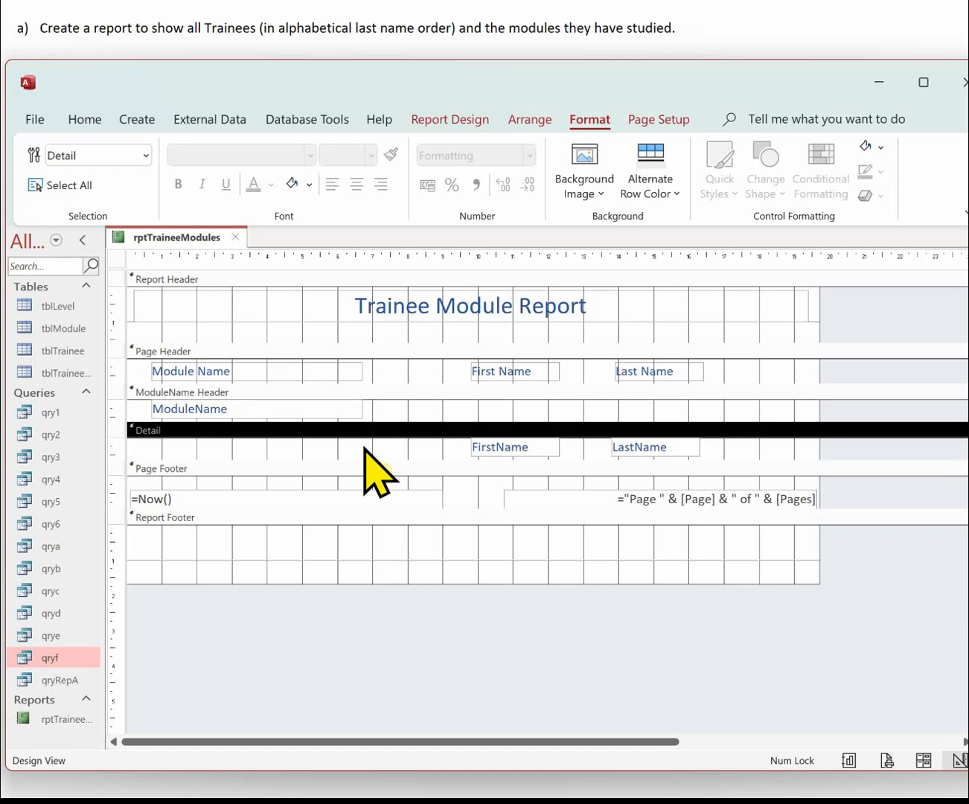
Step: Set the alternate row colour of the ModuleName Header section to white
click(477, 285)
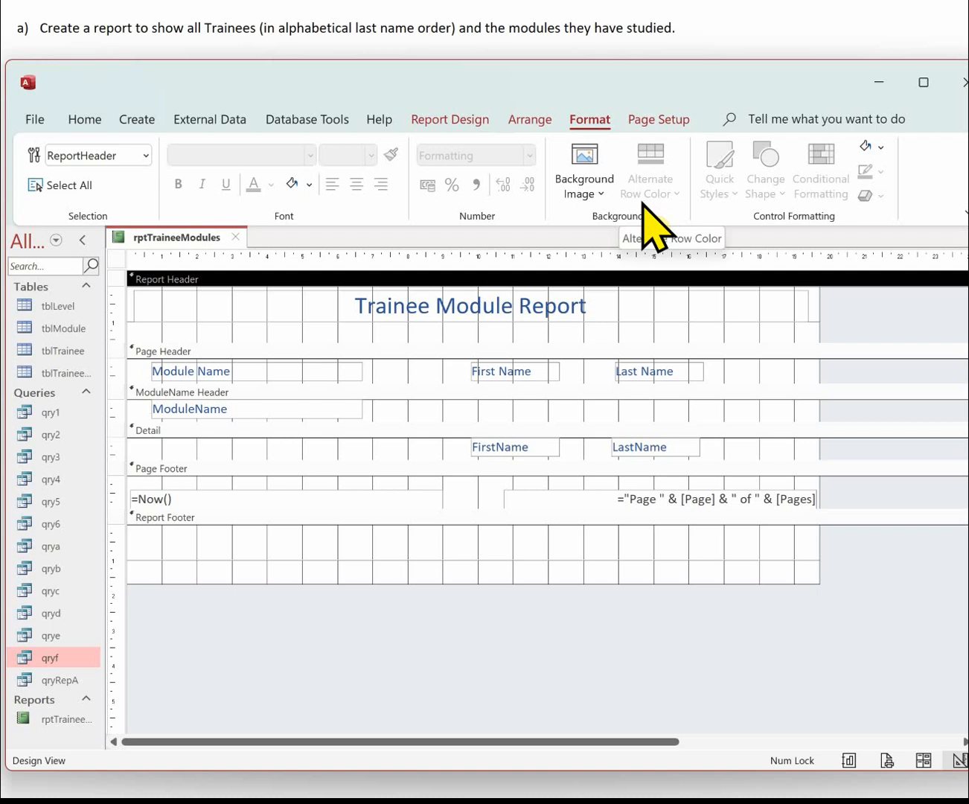
click(515, 352)
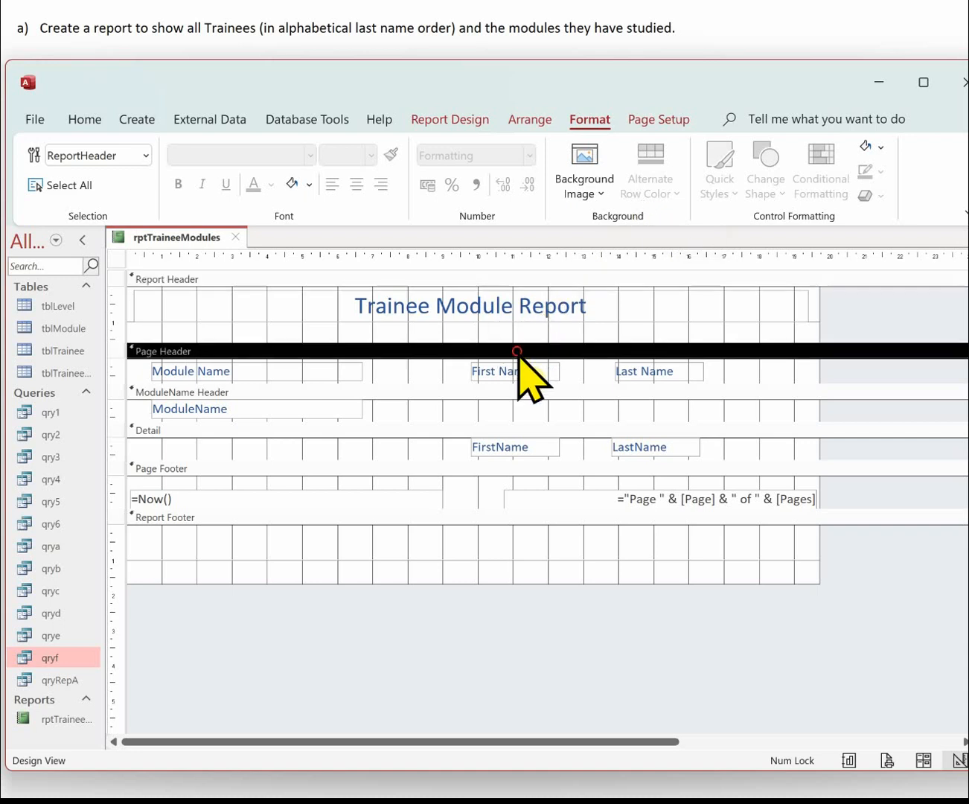
click(492, 411)
click(640, 189)
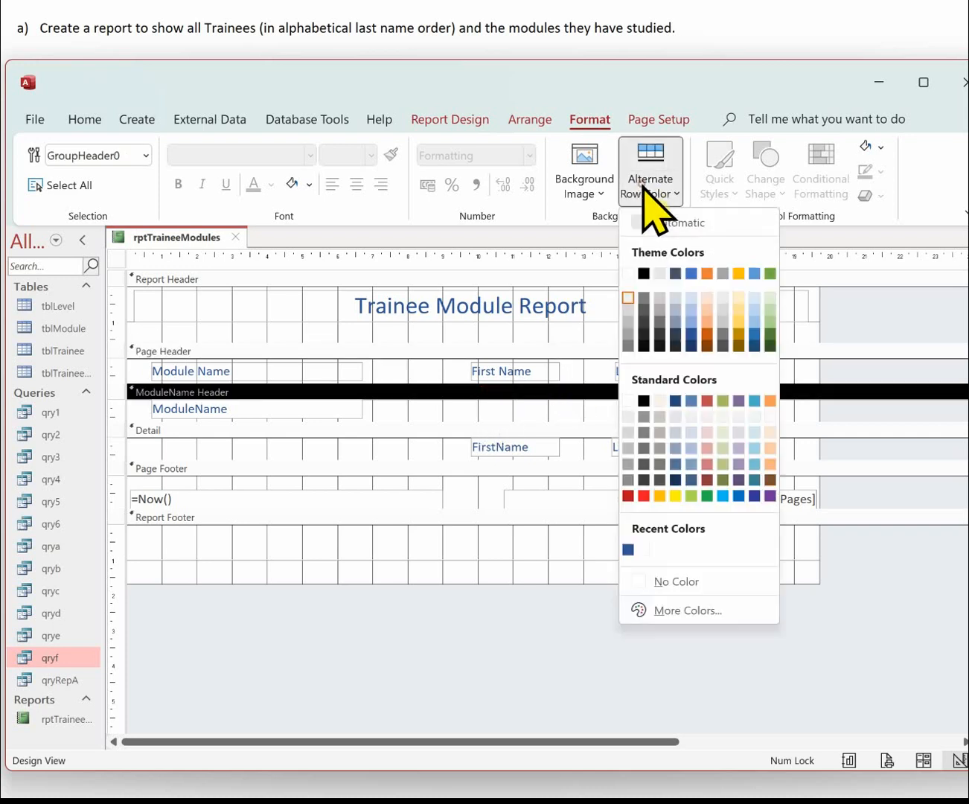
click(631, 276)
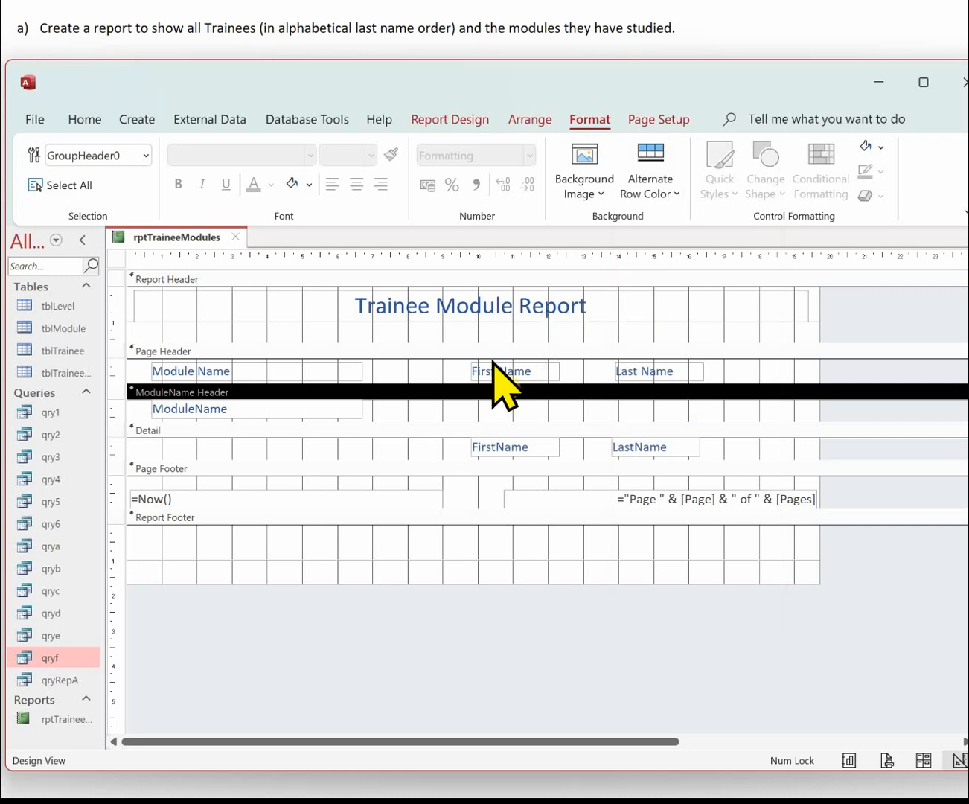
Step: Set the Detail section's alternate row colour to white and check the Page Footer and Report Footer for that option
click(508, 430)
click(646, 188)
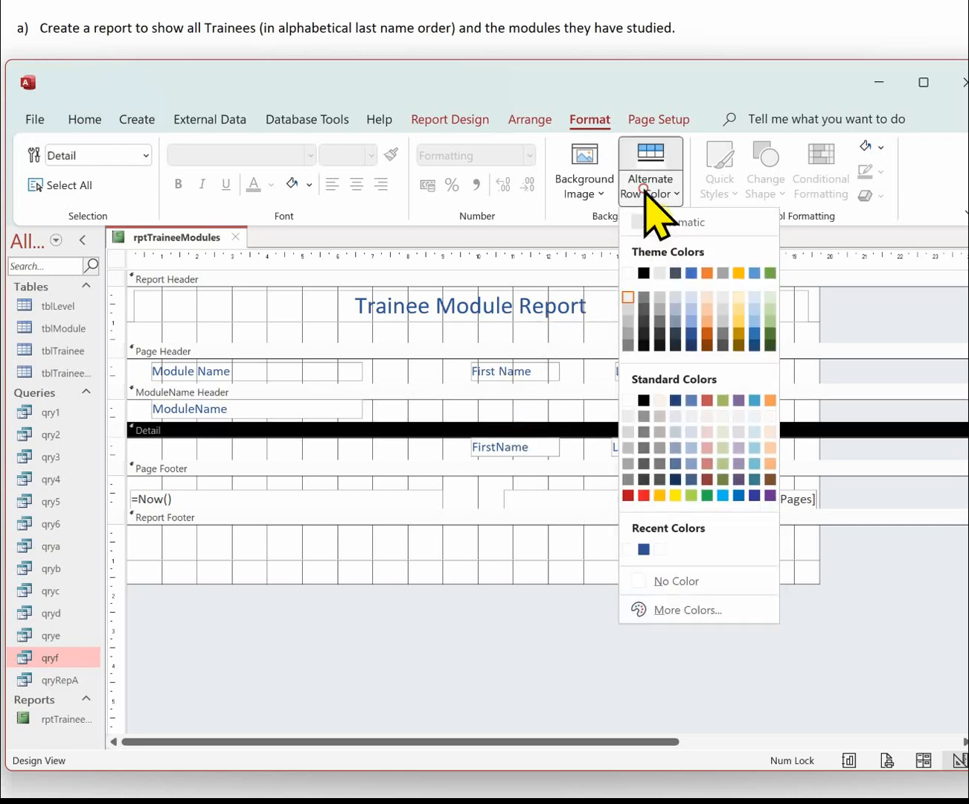
click(631, 276)
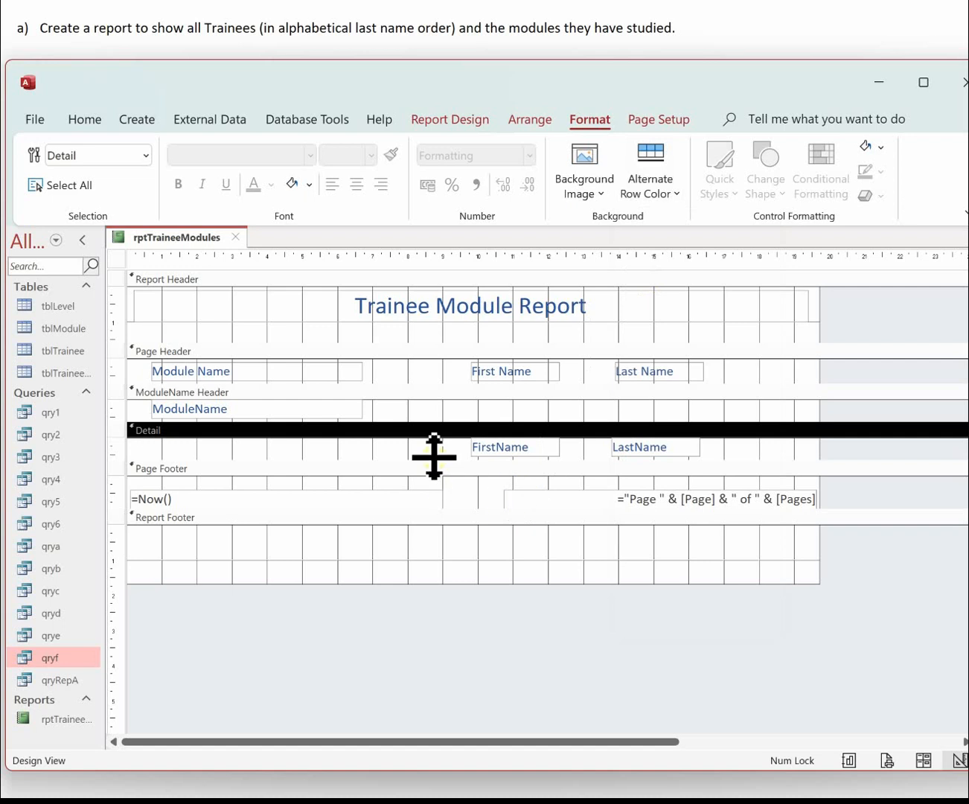
click(459, 469)
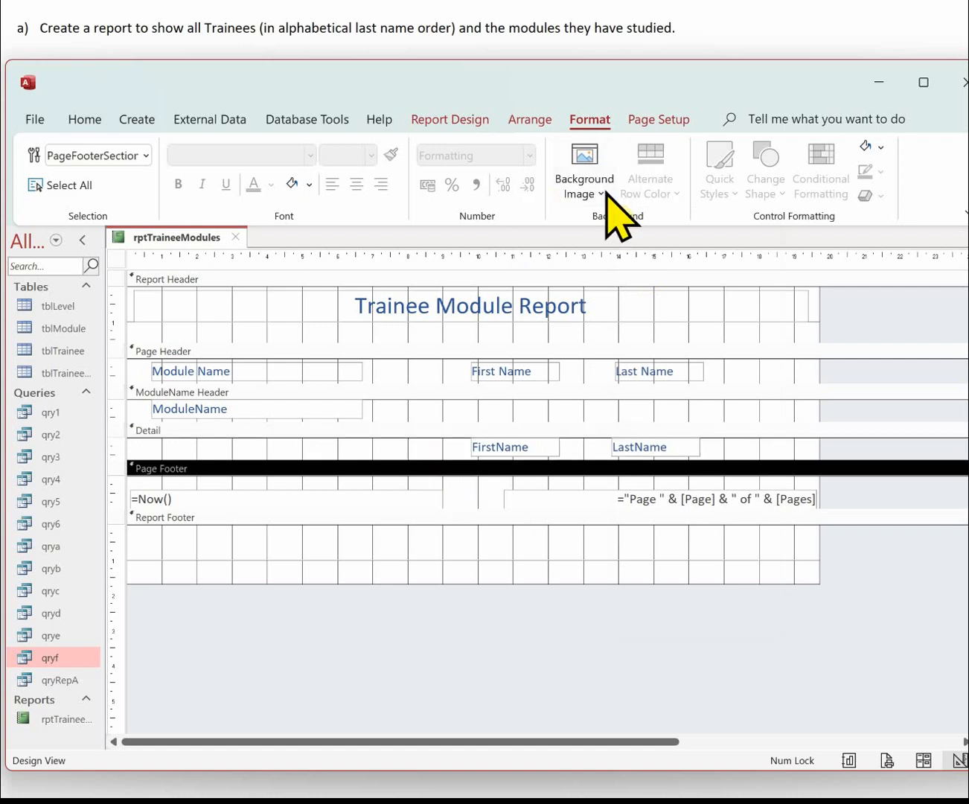
click(493, 518)
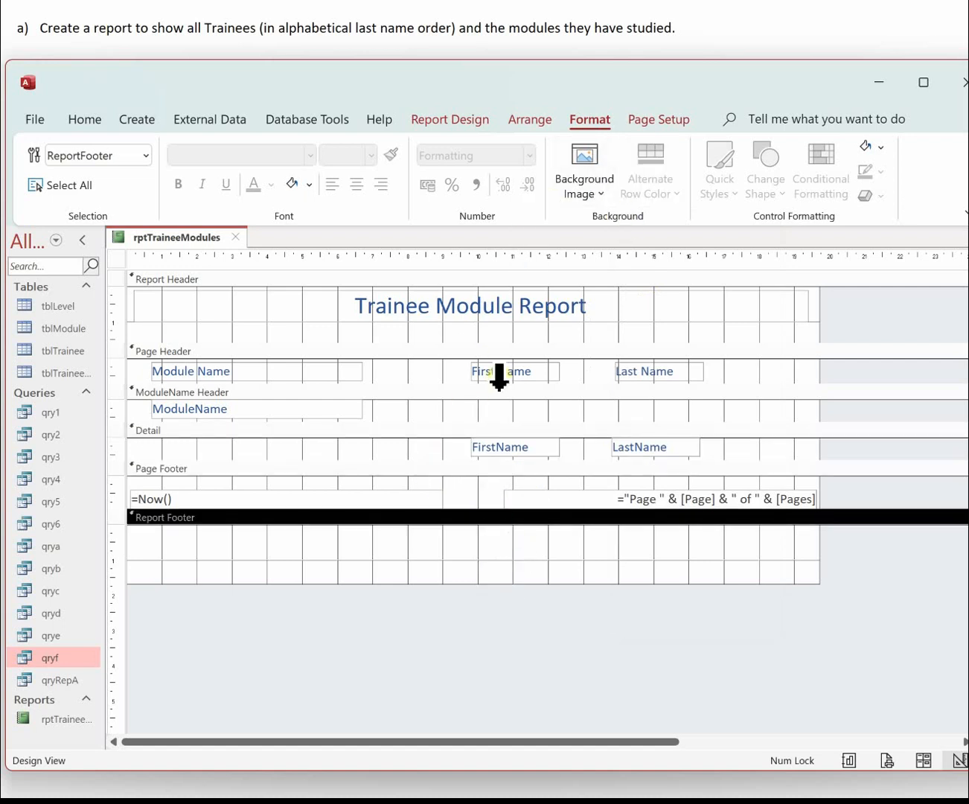
Step: Save the report and check its layout in Report View before returning to Design View
right_click(196, 238)
click(245, 250)
click(851, 760)
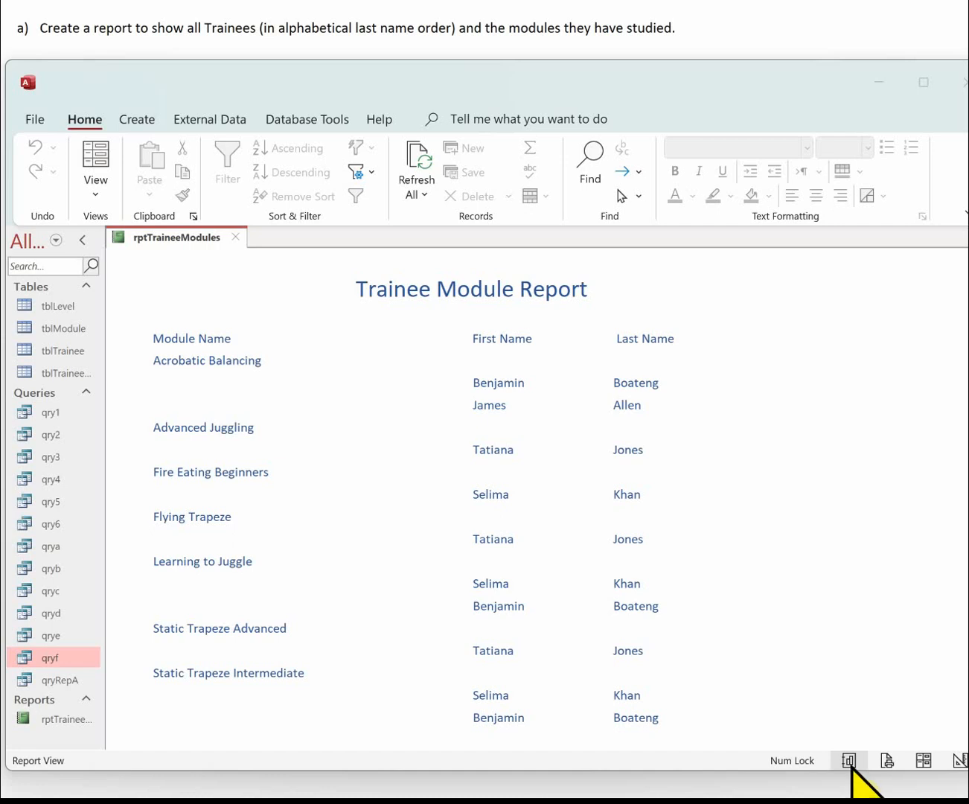
click(957, 760)
click(956, 759)
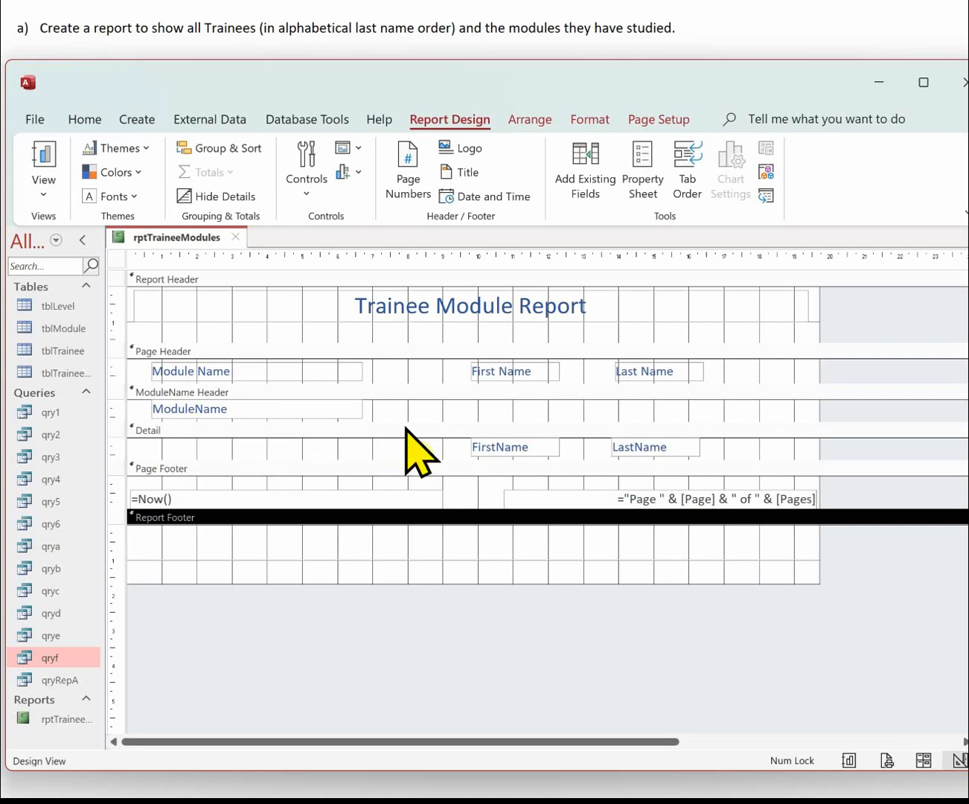
Step: Increase the height of the ModuleName Header section and move the ModuleName field slightly down within it
drag(398, 422, 375, 438)
click(342, 412)
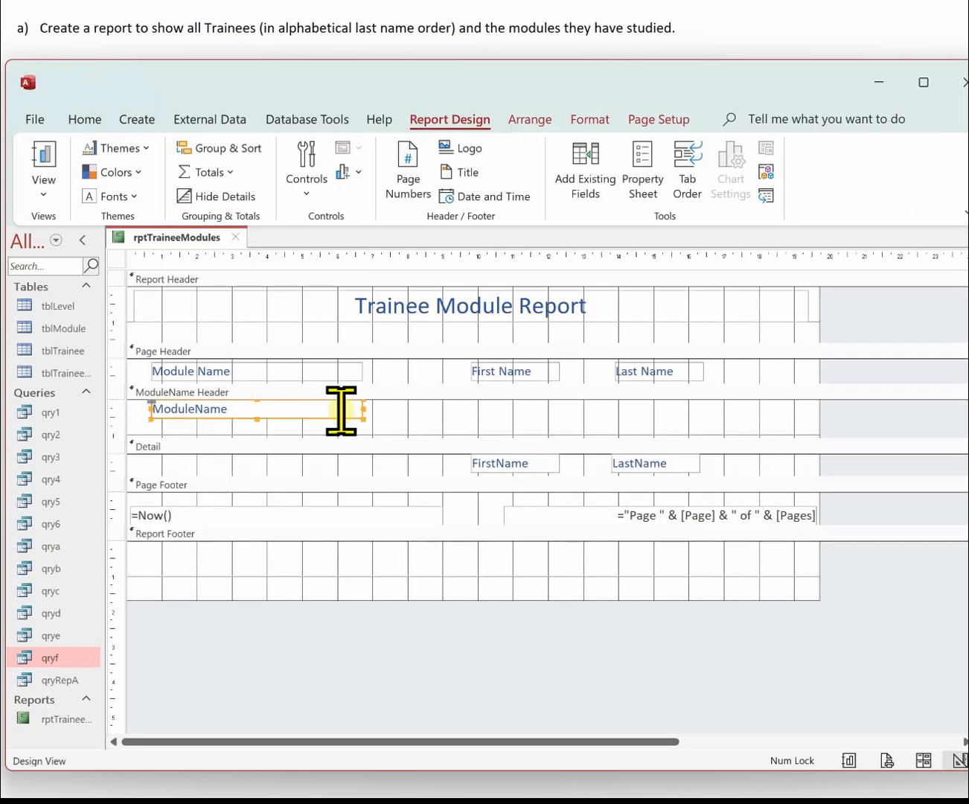
key(Down)
key(Down)
key(Down)
key(Down)
key(Down)
key(Down)
key(Down)
key(Down)
key(Down)
key(Down)
key(Down)
key(Down)
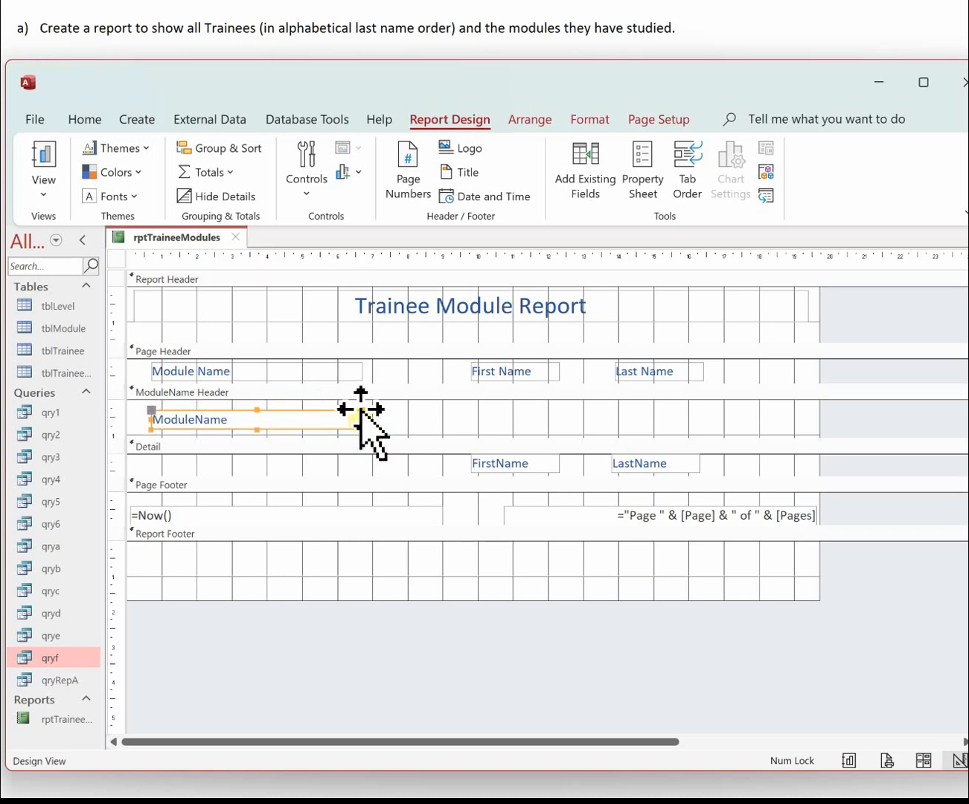
Step: Draw a horizontal line about 19 cm long across the ModuleName Header section, just above the ModuleName field
click(411, 414)
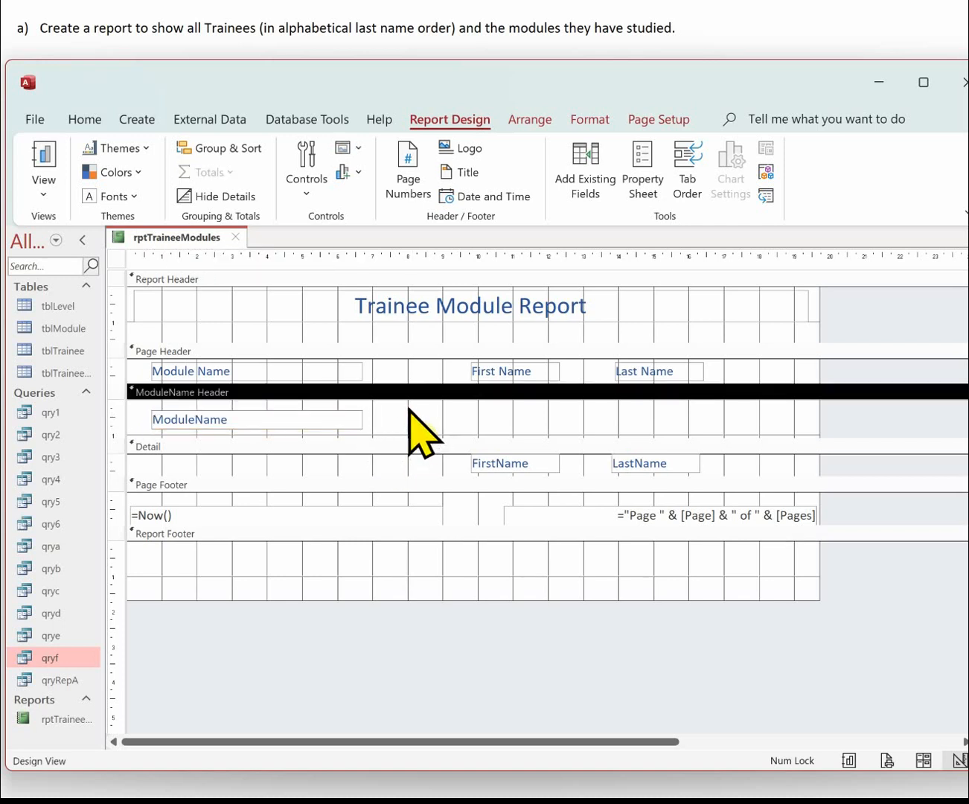
click(307, 186)
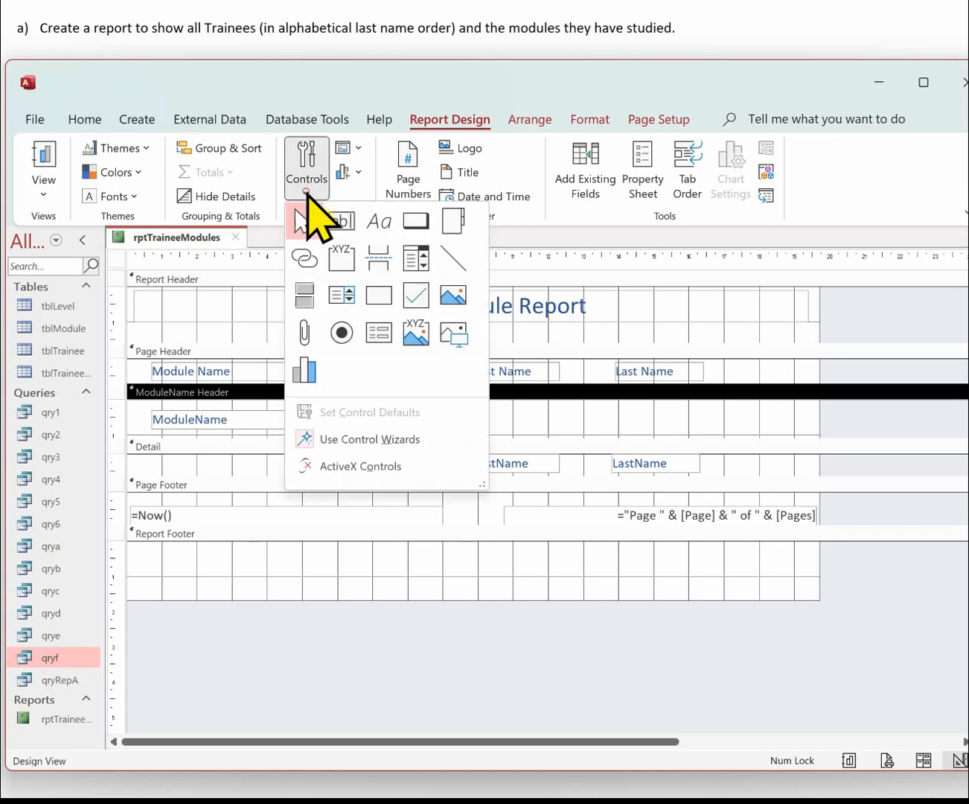
click(456, 261)
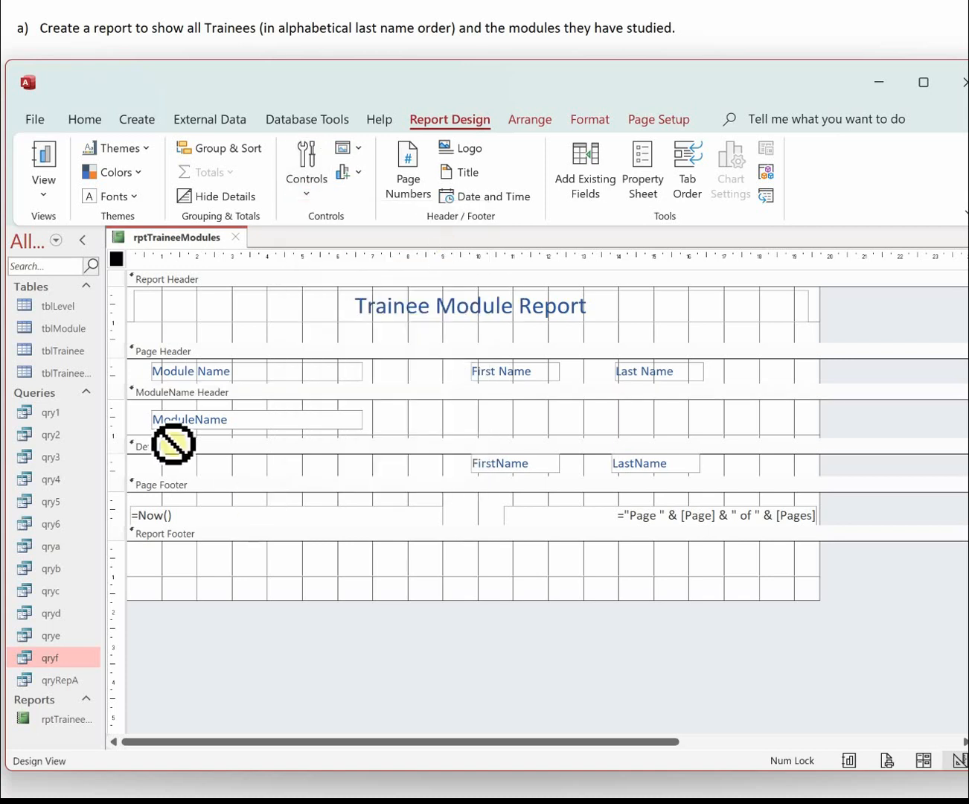
mouse_move(136, 404)
mouse_down()
mouse_move(813, 404)
mouse_move(838, 430)
mouse_move(813, 404)
mouse_up()
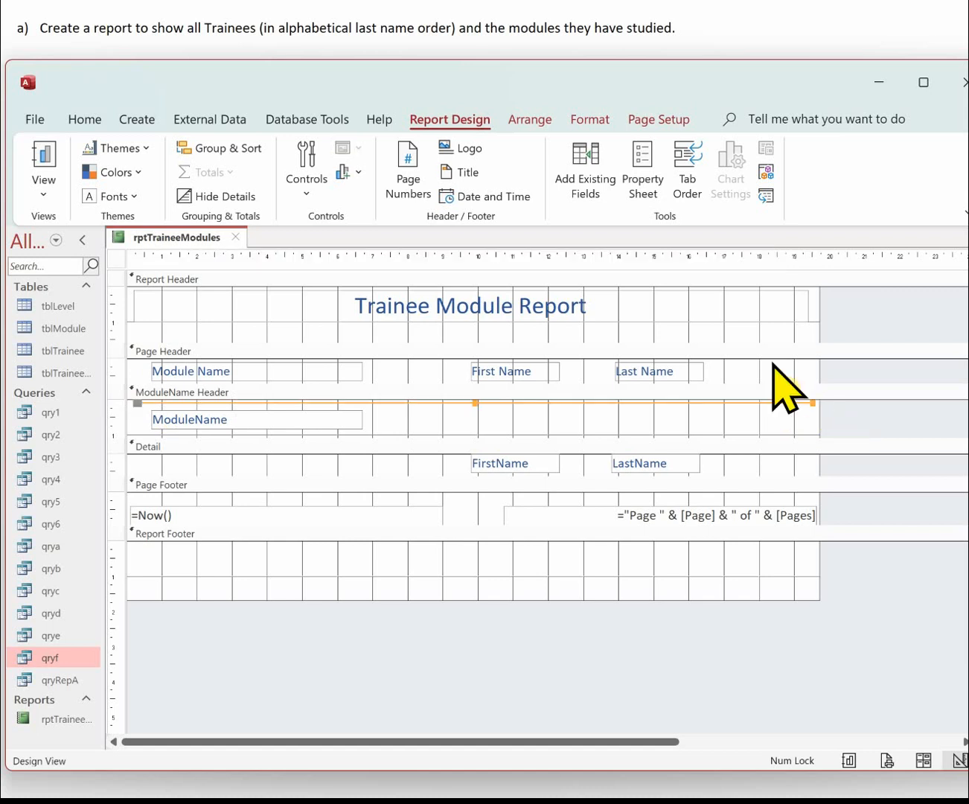
Step: Set the outline of the line above the ModuleName field to a lighter blue theme shade and increase its thickness
click(590, 119)
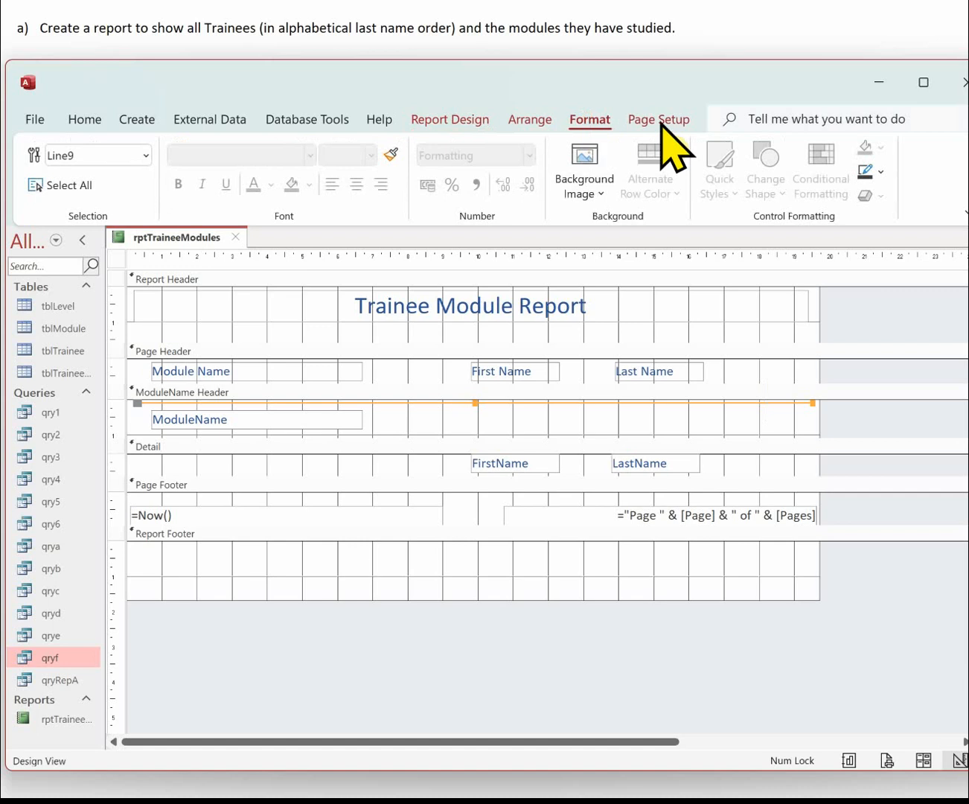
click(867, 172)
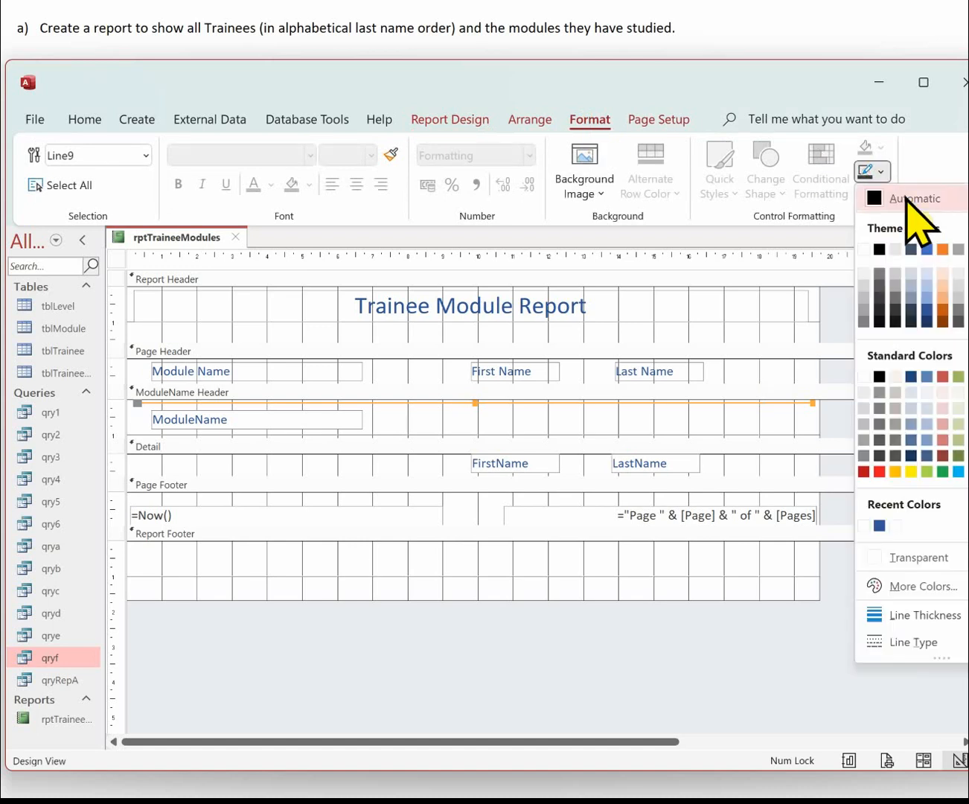
click(926, 295)
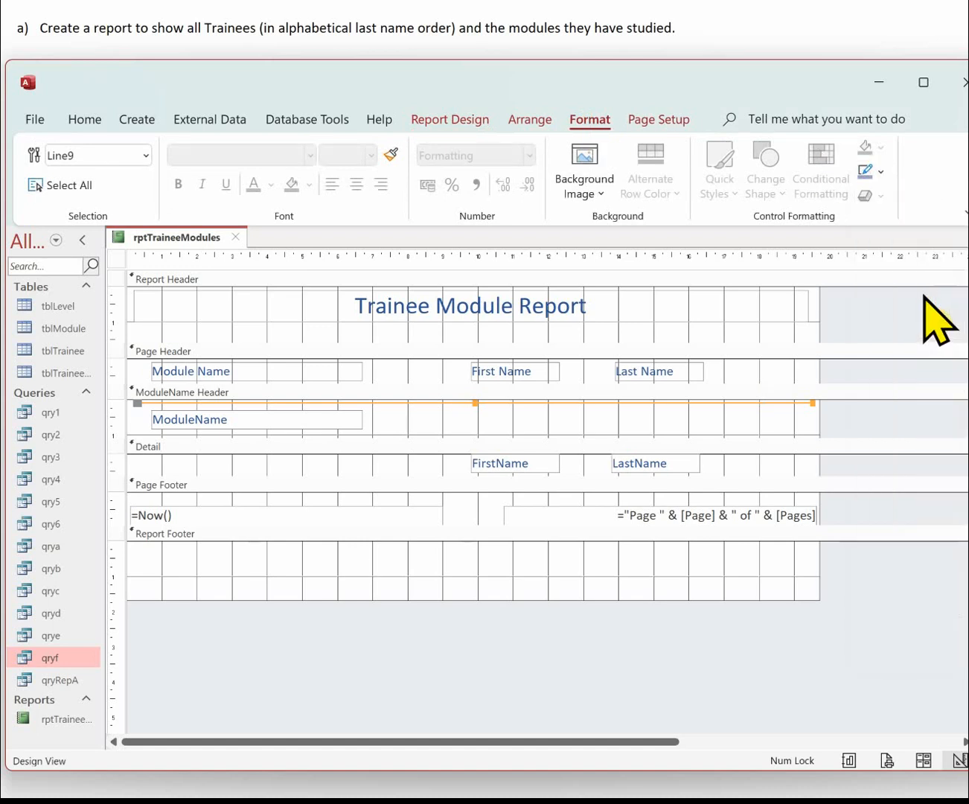
click(870, 174)
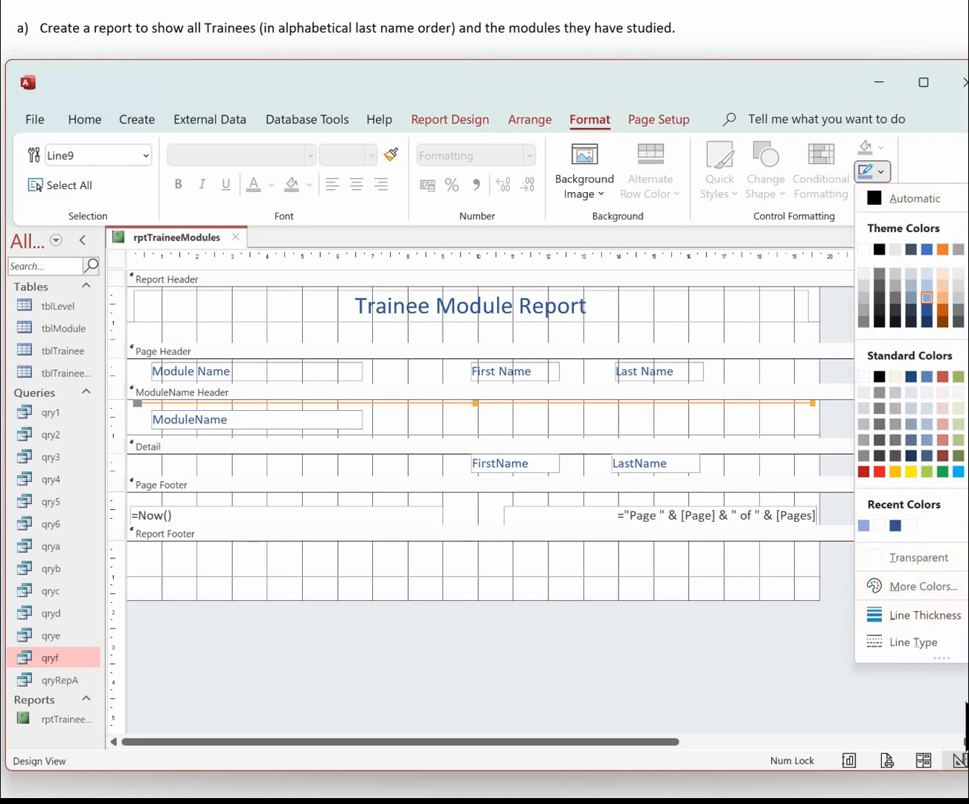
drag(968, 694, 941, 692)
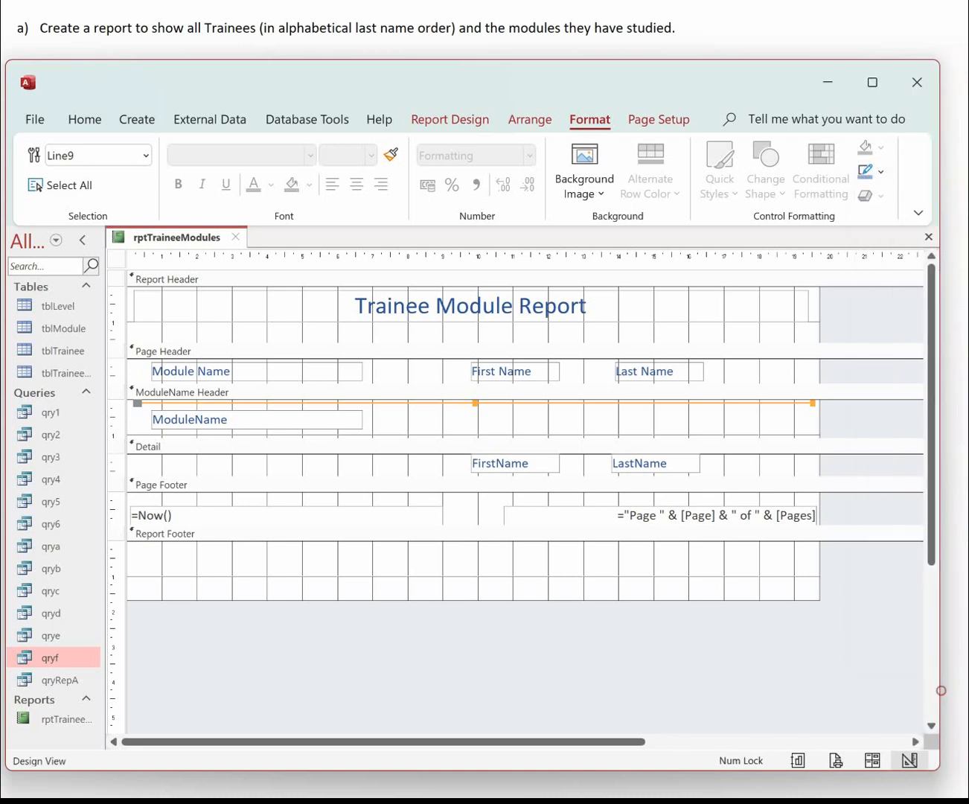
click(871, 171)
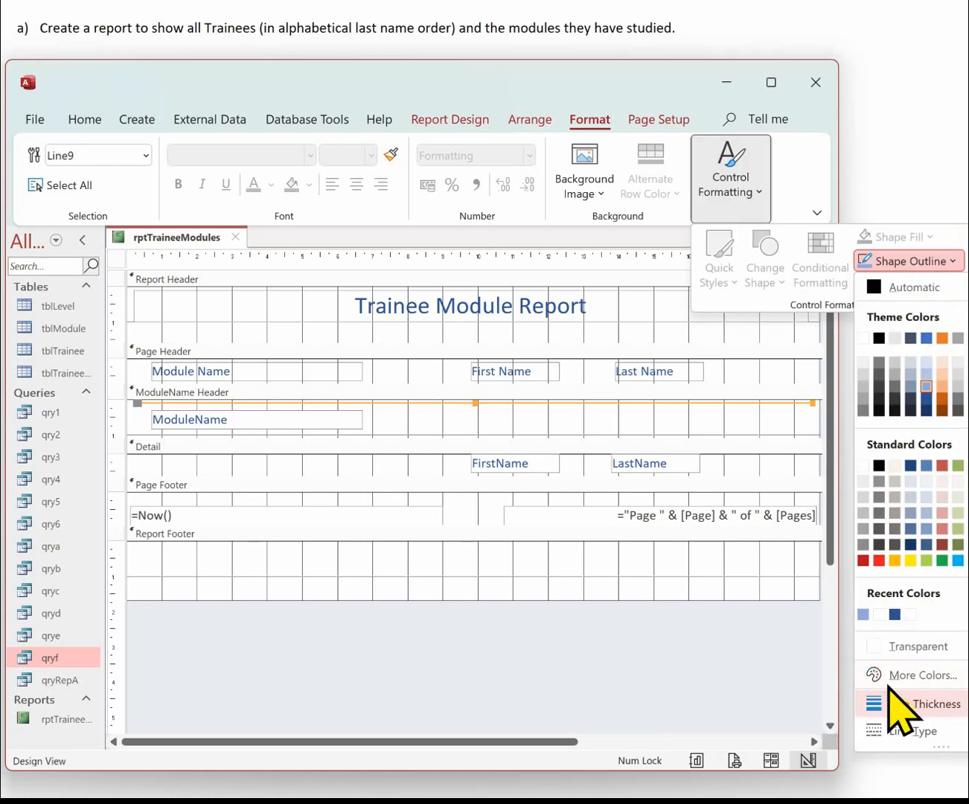
click(968, 662)
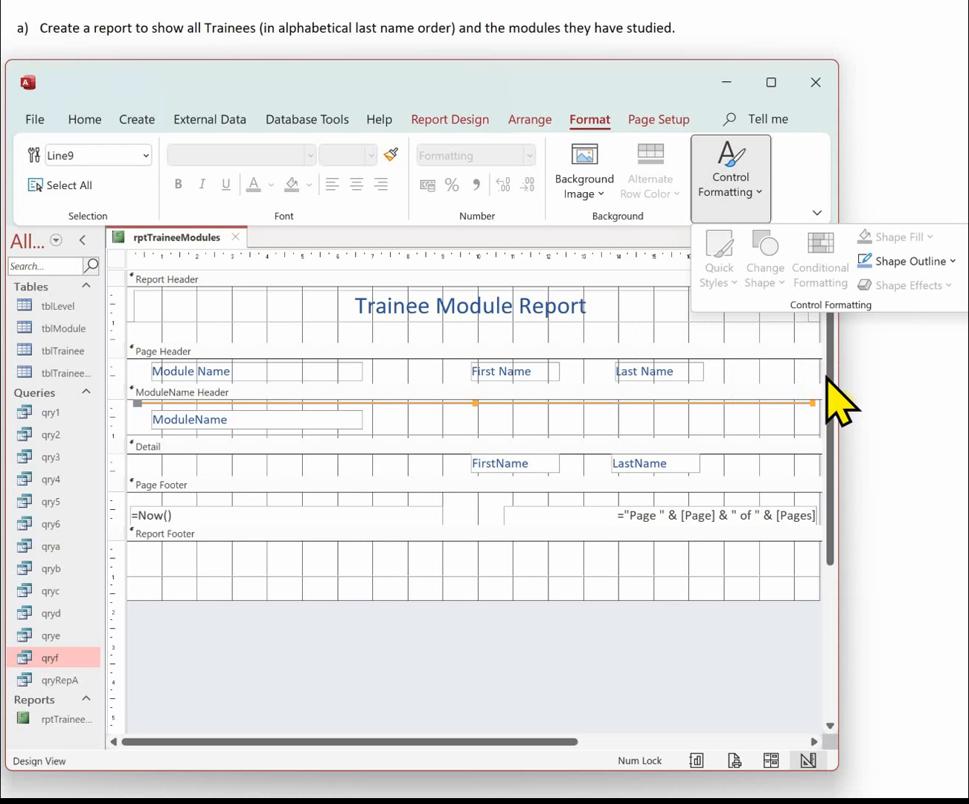
drag(841, 372, 940, 400)
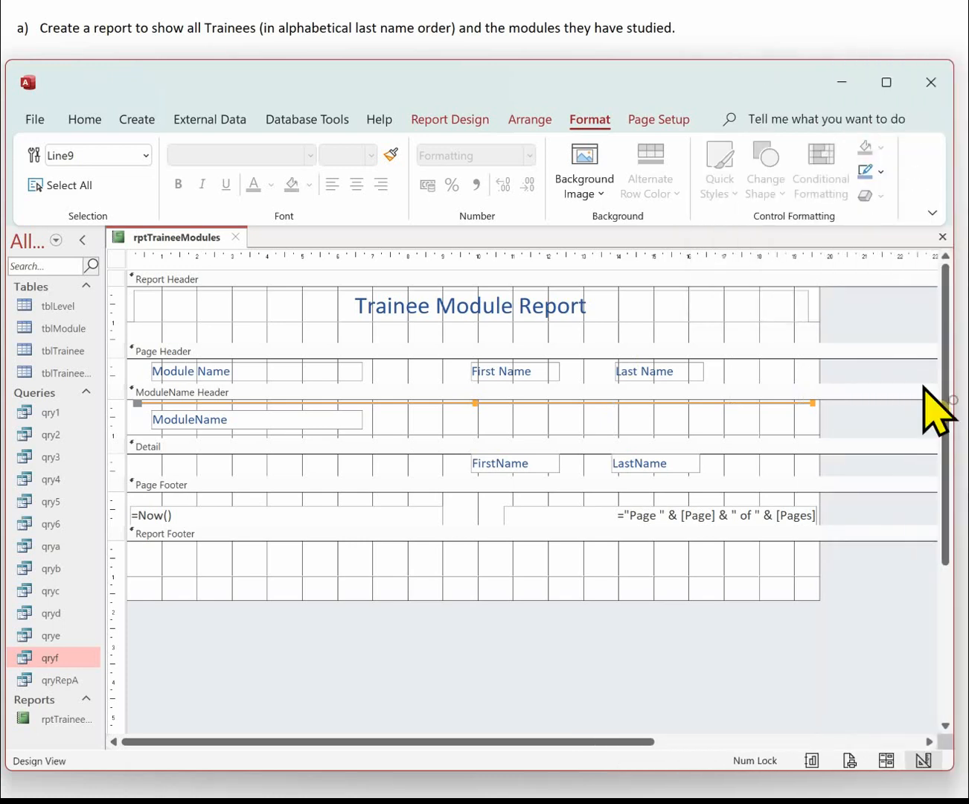
Step: Duplicate the blue line in the ModuleName Header and place the copy just below the ModuleName field
right_click(440, 405)
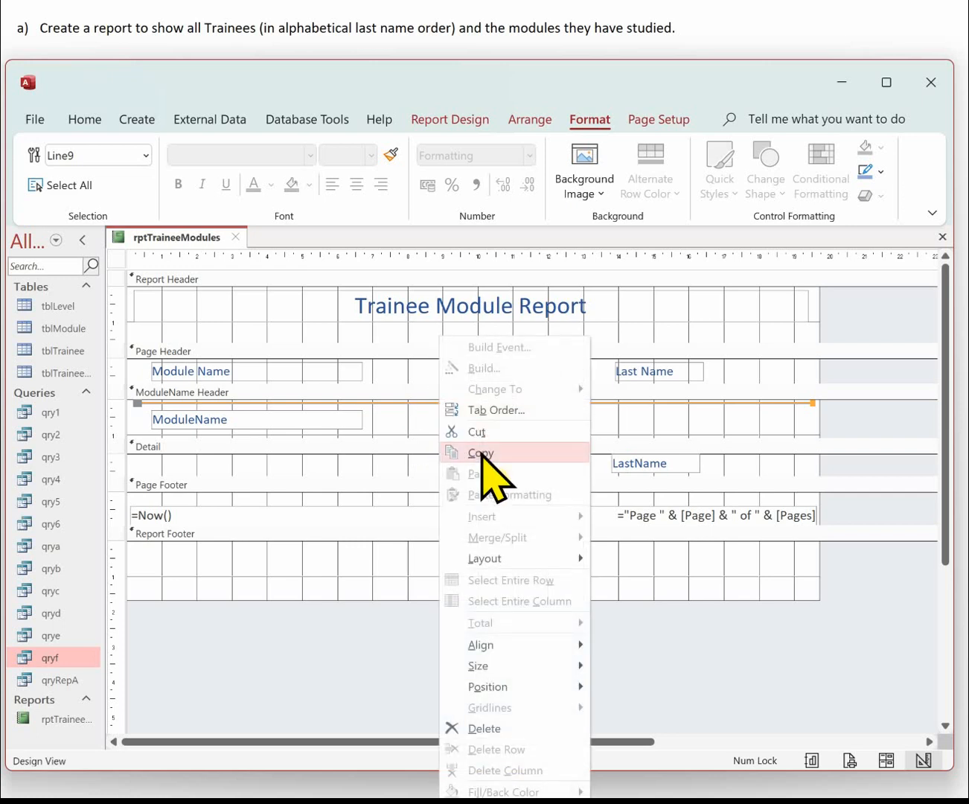
click(482, 452)
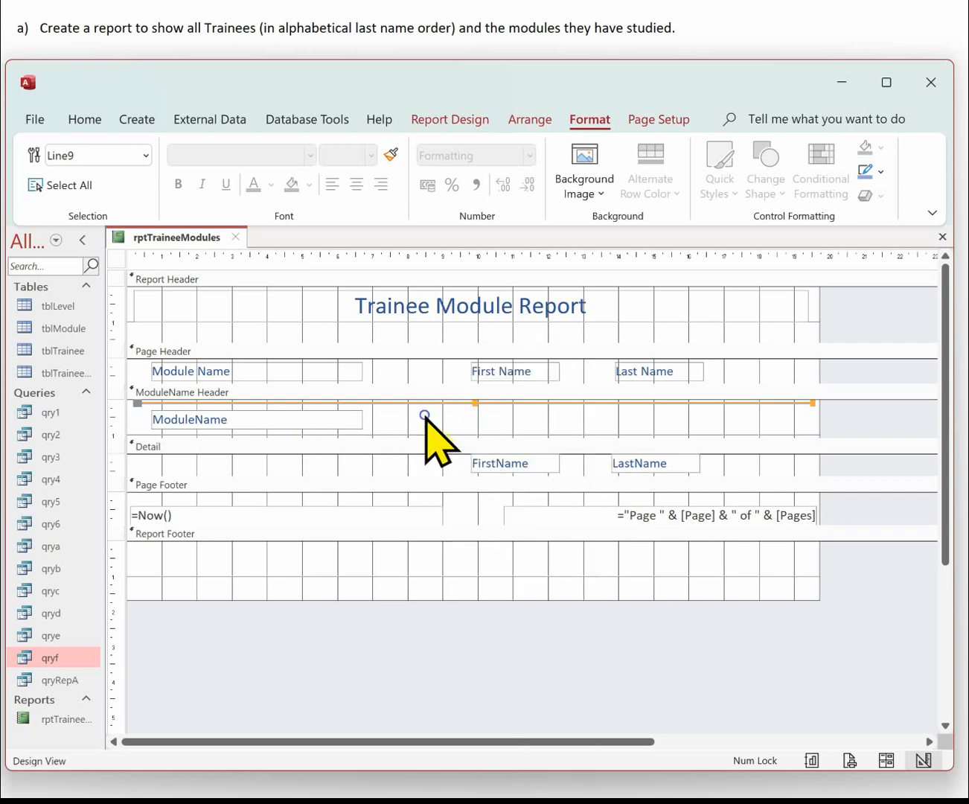
right_click(425, 416)
click(478, 489)
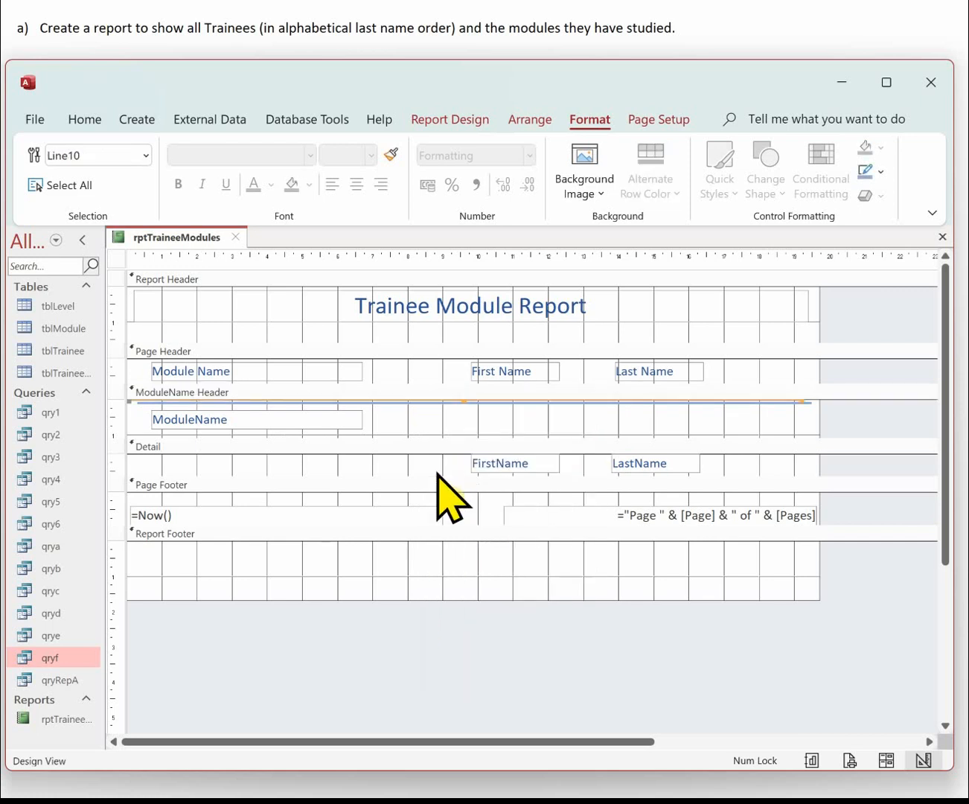
drag(294, 402, 299, 435)
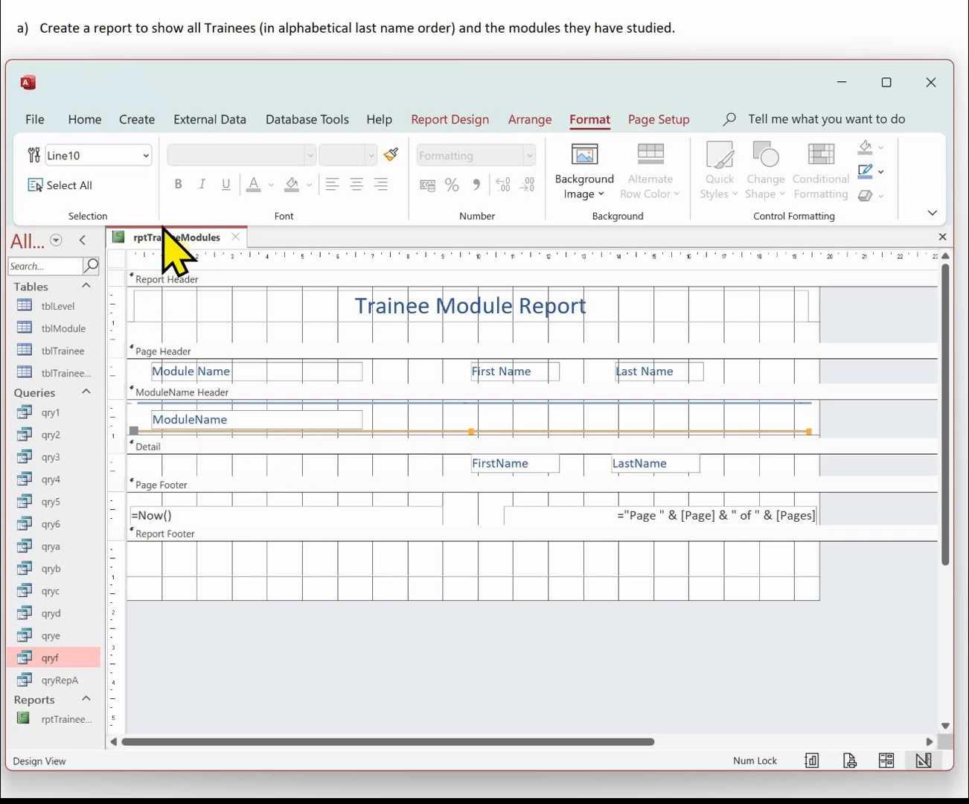
Step: Check the new lines in Report View and save rptTraineeModules
click(812, 760)
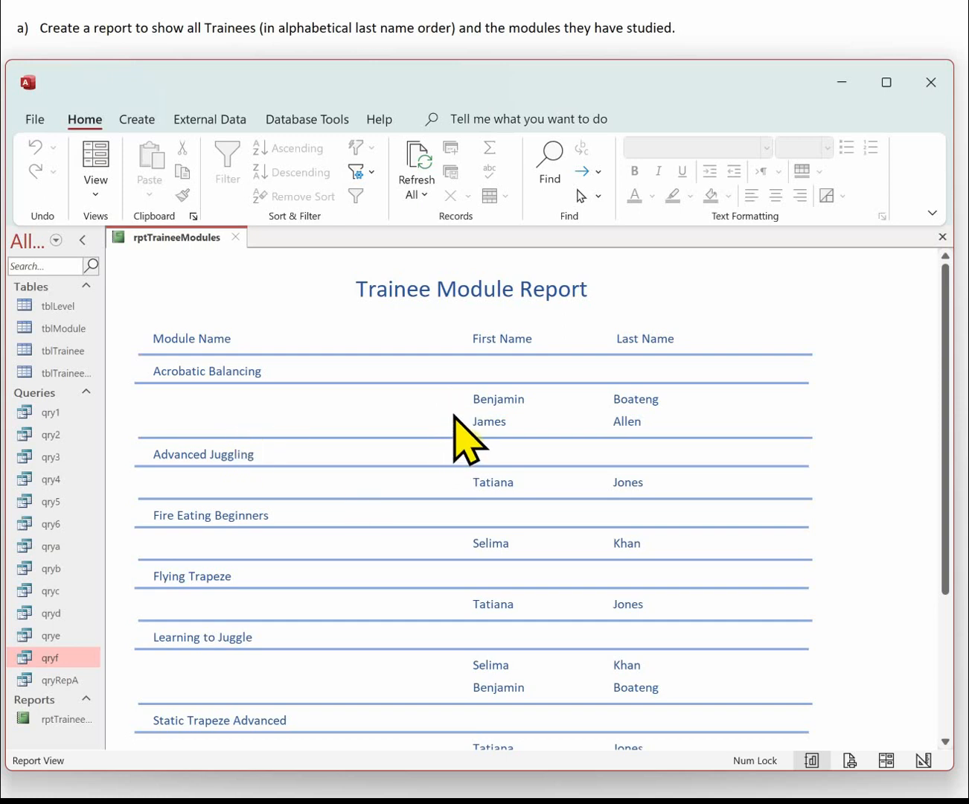
right_click(168, 238)
click(203, 251)
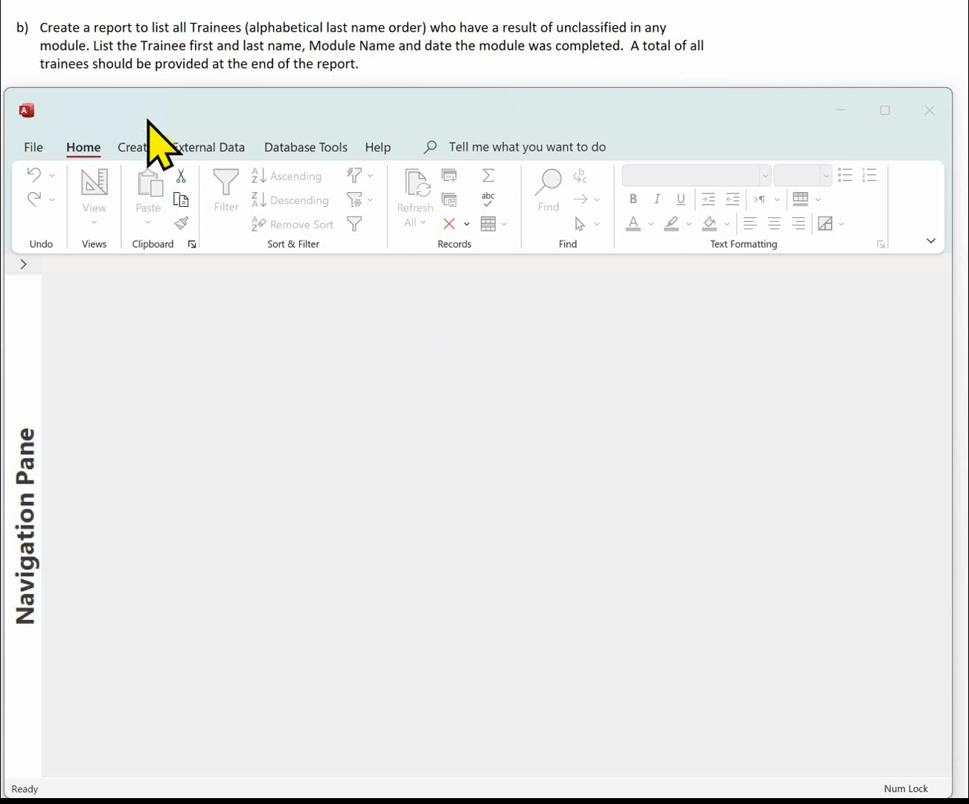
Step: Create a new query in design view and add the tables tblTrainee, tblModule and tblTraineeModule
click(133, 148)
click(135, 148)
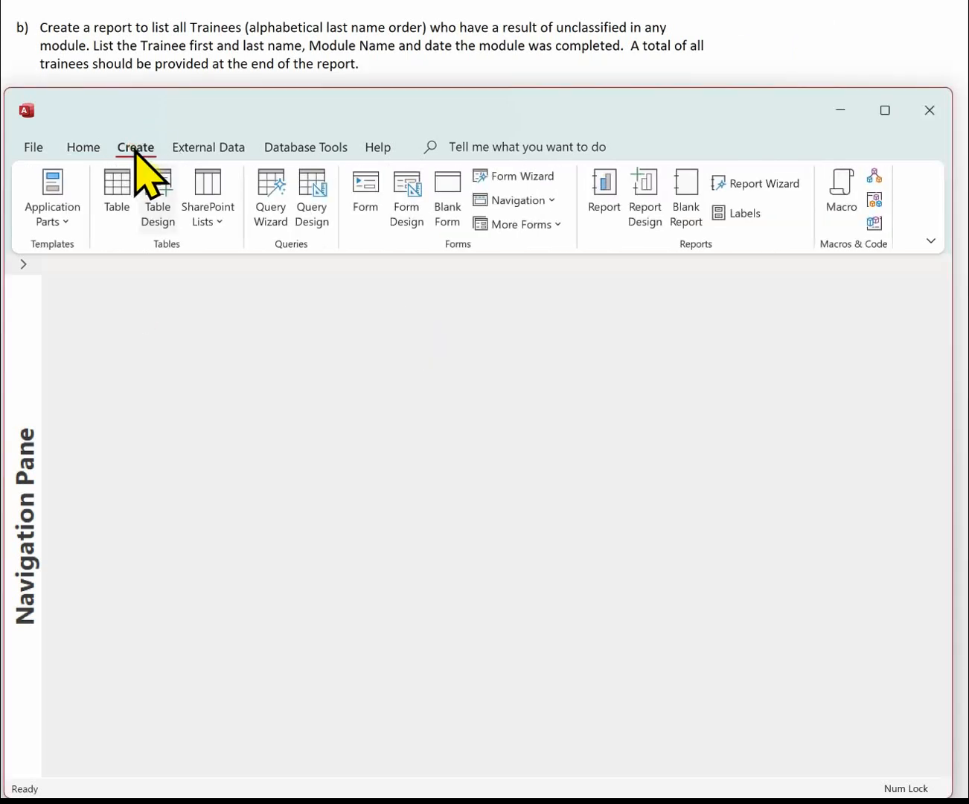
click(312, 202)
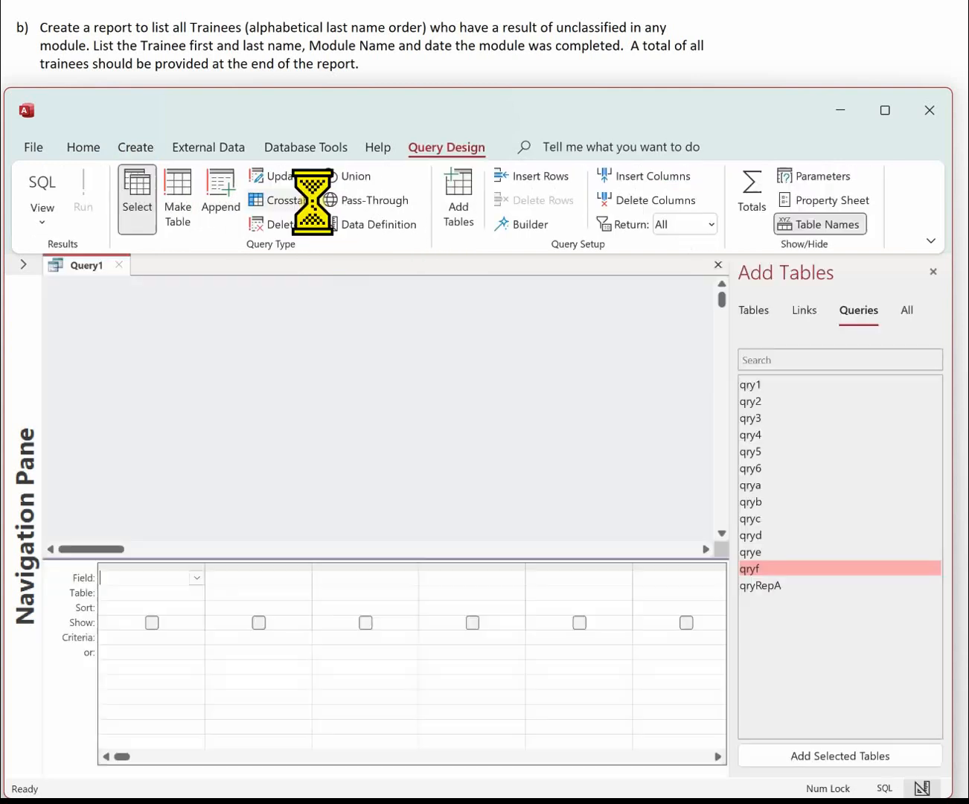
click(749, 309)
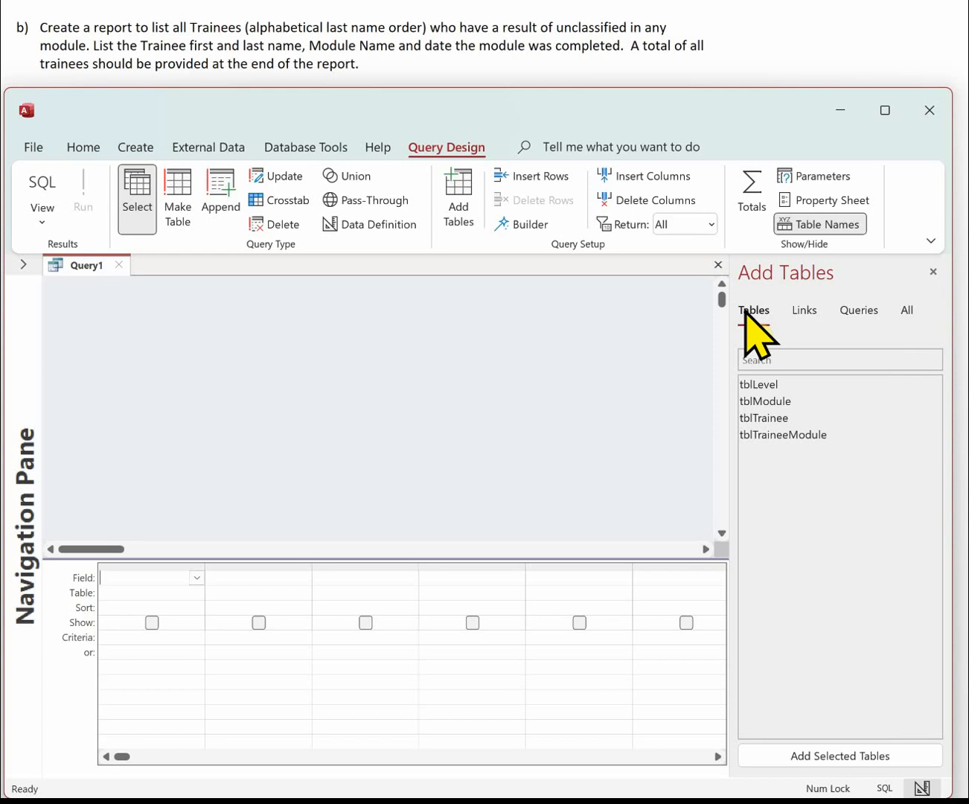
double_click(765, 419)
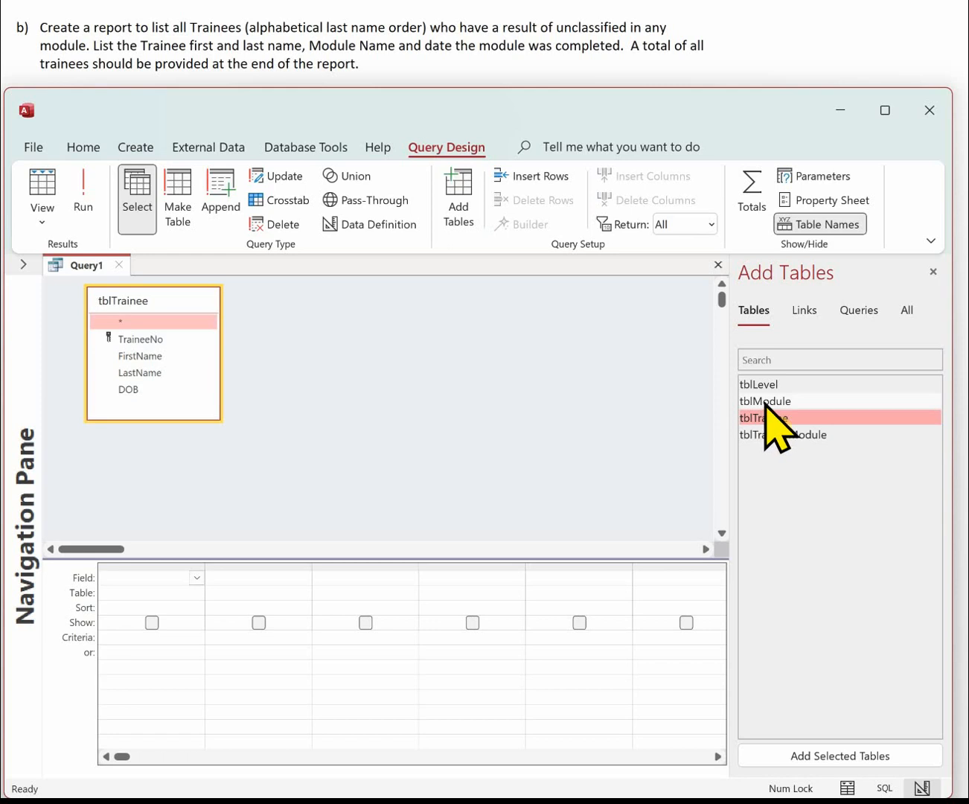
double_click(766, 402)
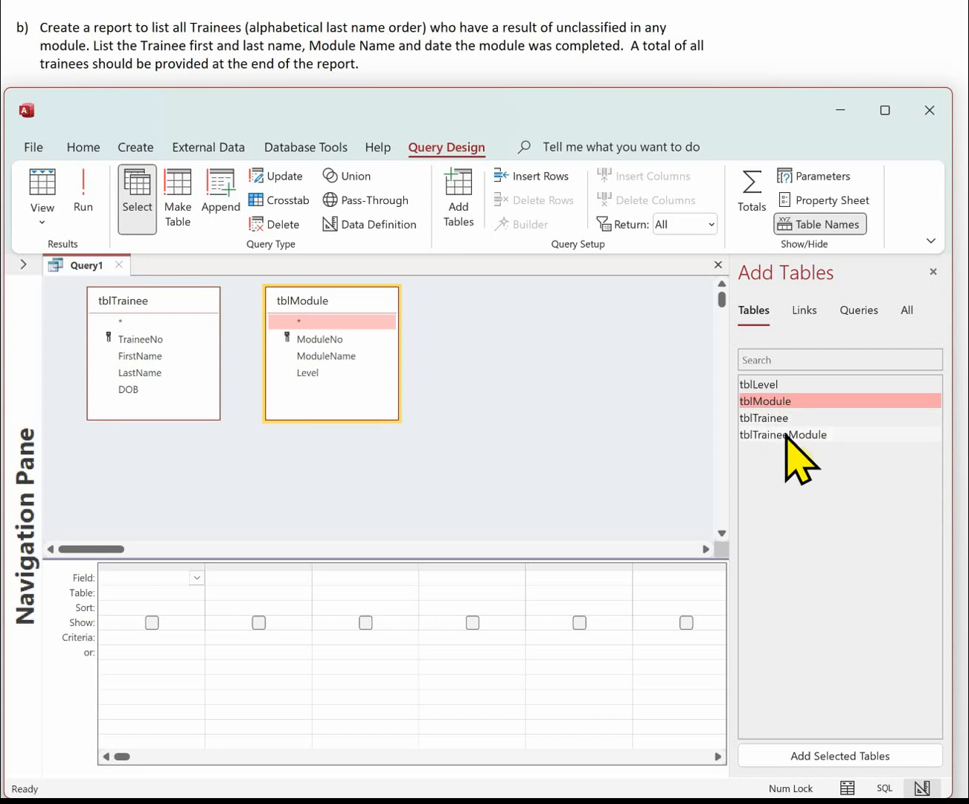
double_click(785, 435)
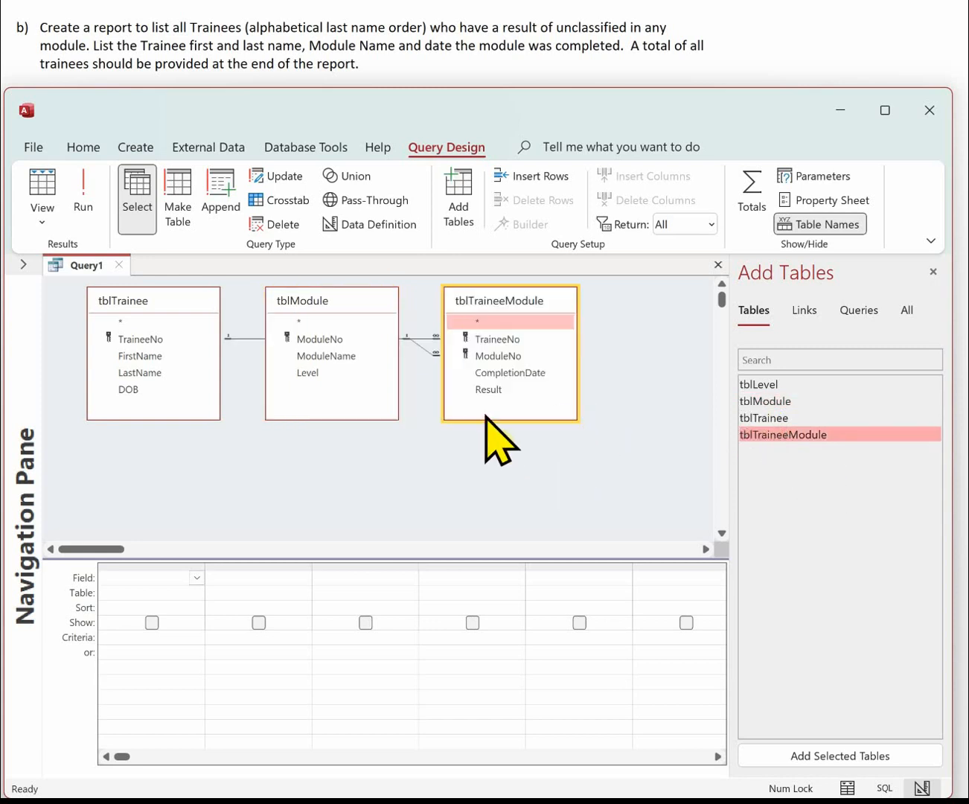
click(358, 293)
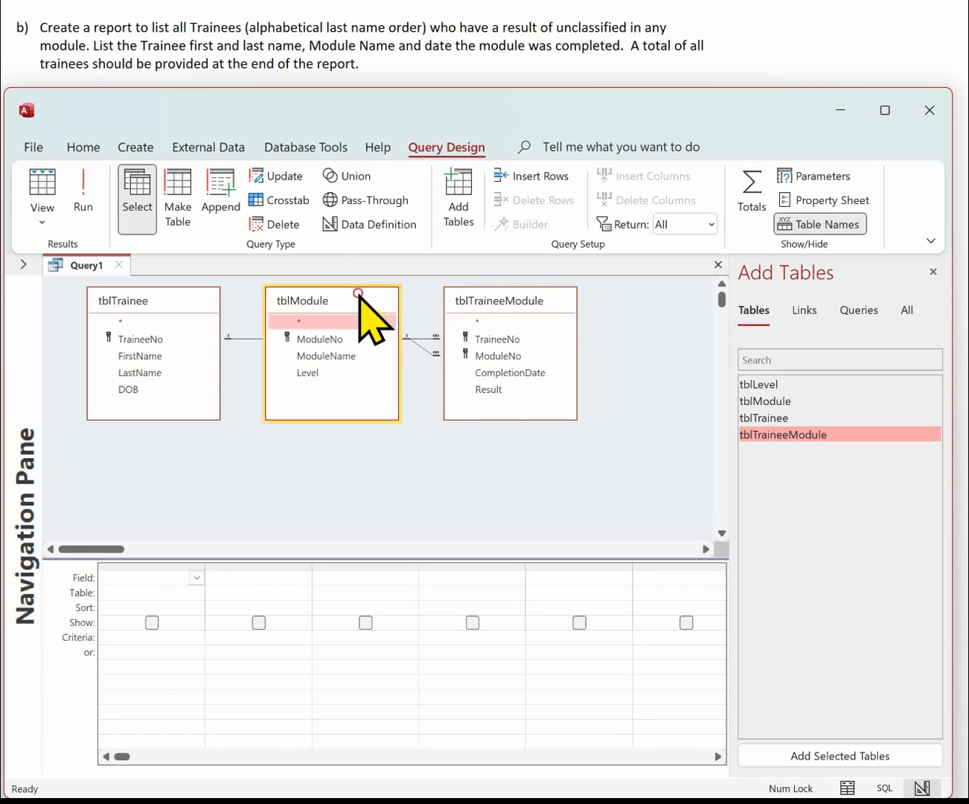
mouse_move(358, 293)
mouse_down()
mouse_move(342, 372)
mouse_move(353, 293)
mouse_up()
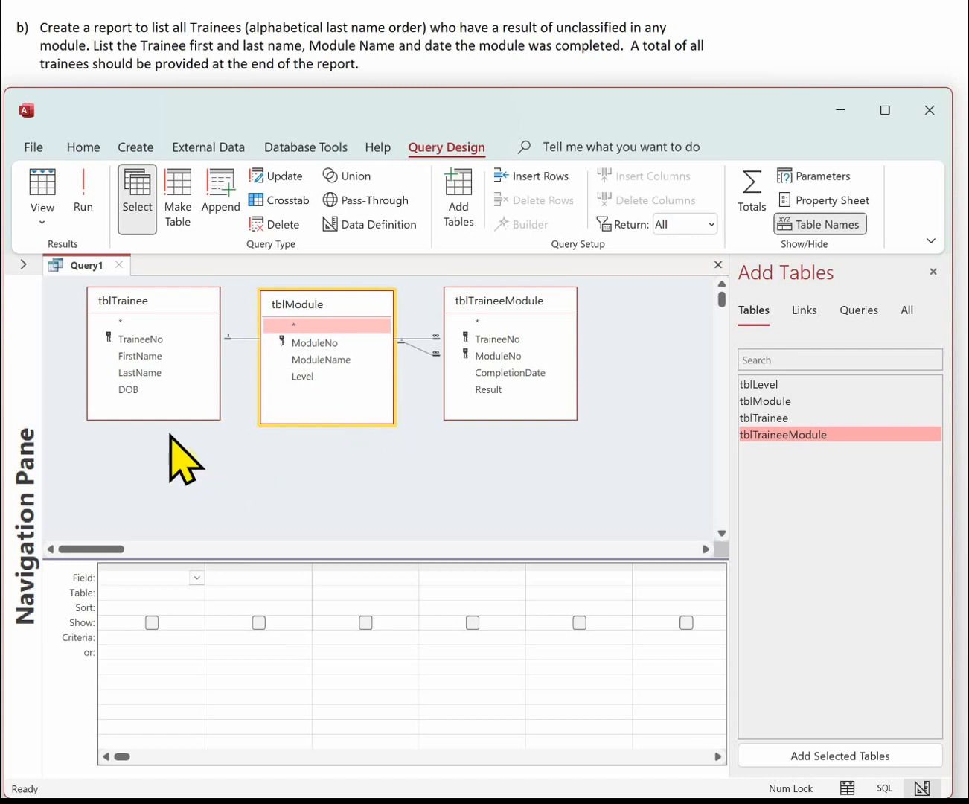
Step: Add FirstName and LastName from tblTrainee to the query and sort LastName in ascending order
double_click(143, 357)
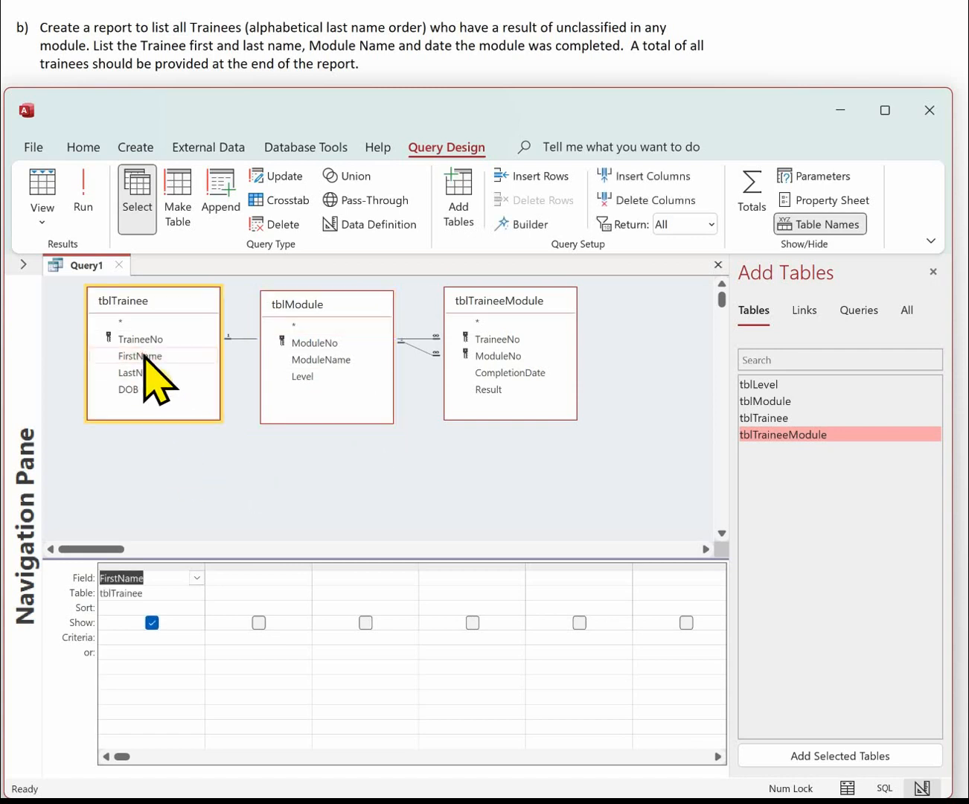
double_click(152, 373)
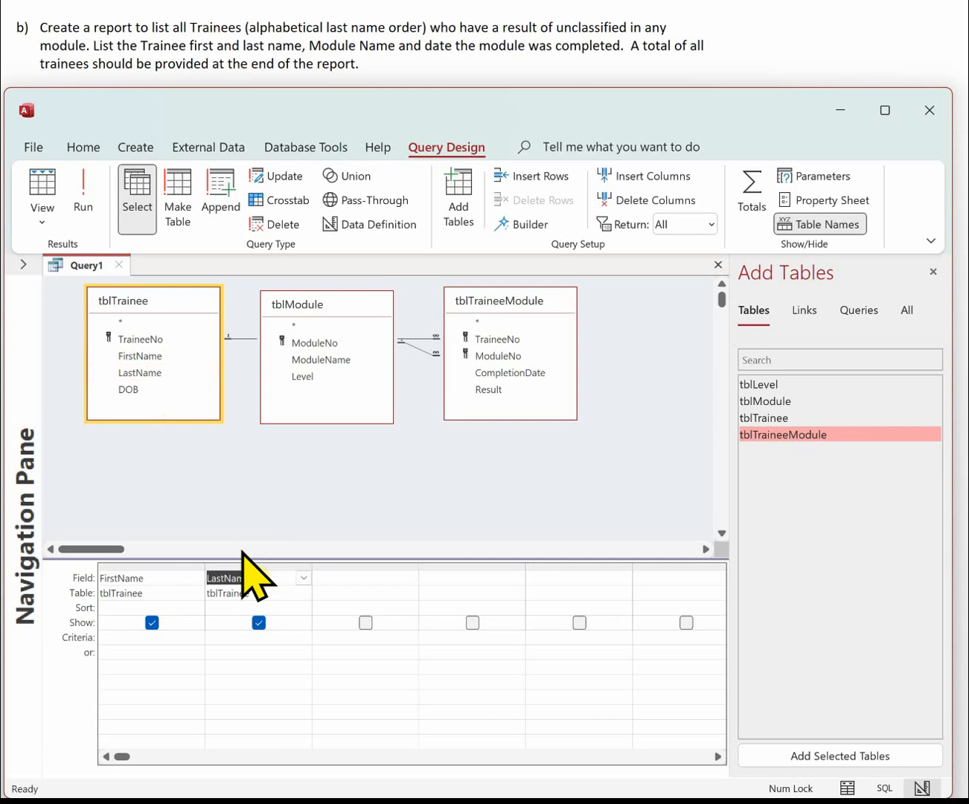
click(281, 605)
click(305, 608)
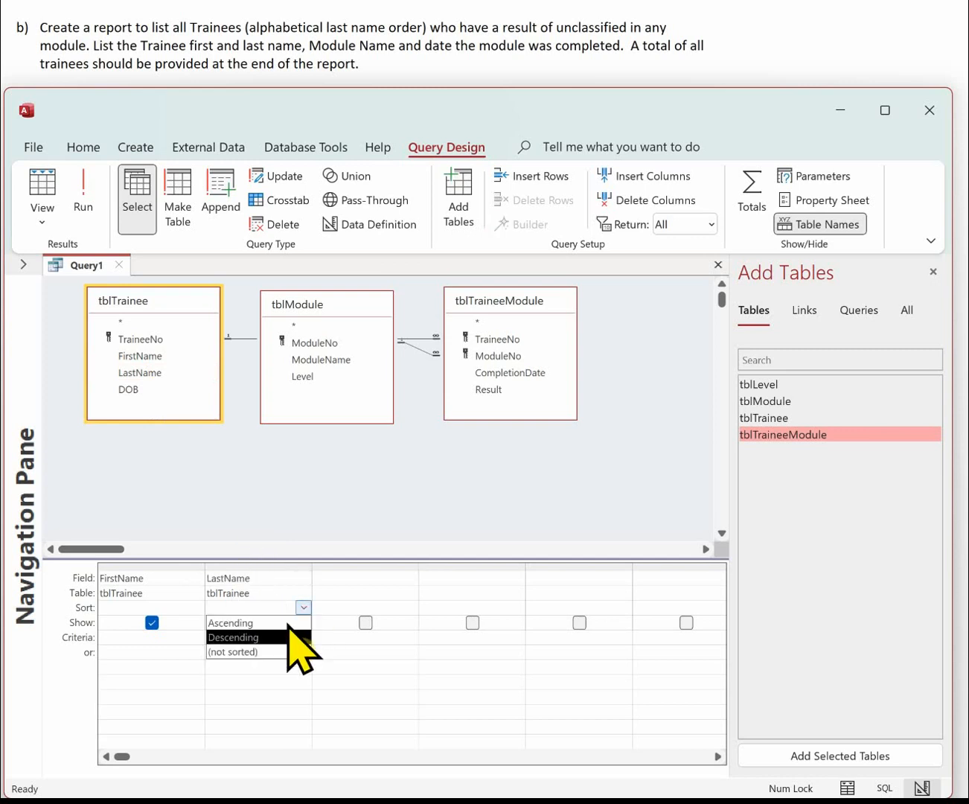
click(276, 623)
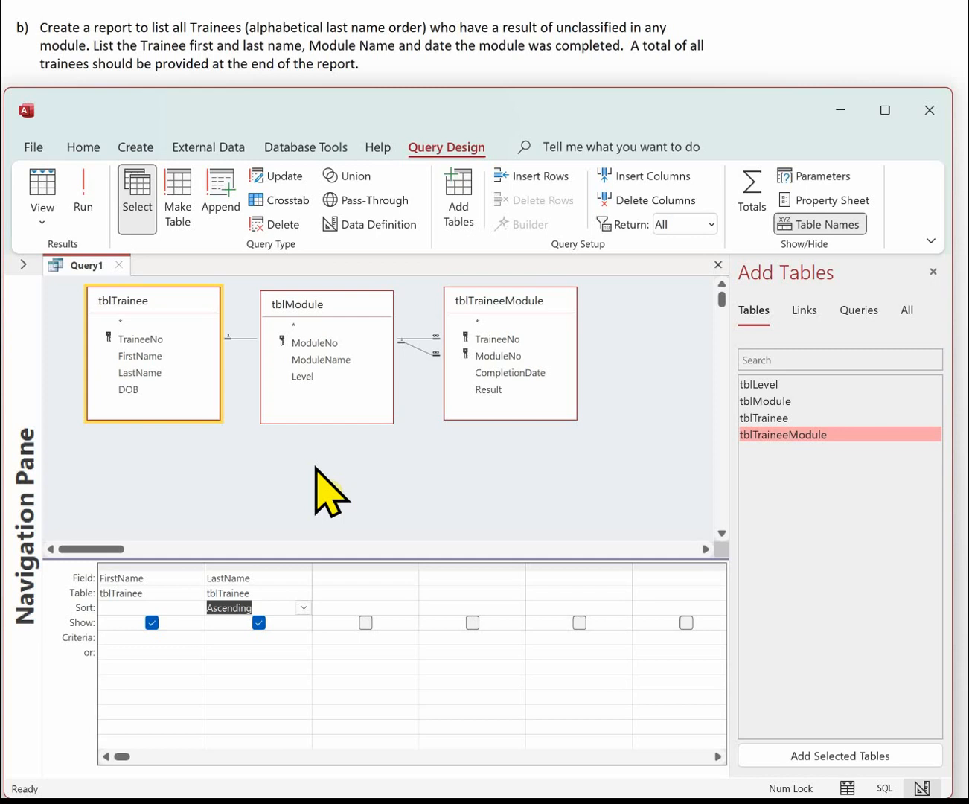
Step: Add CompletionDate and Result from tblTraineeModule to the query and set the Result criteria to "Unclassified"
double_click(517, 375)
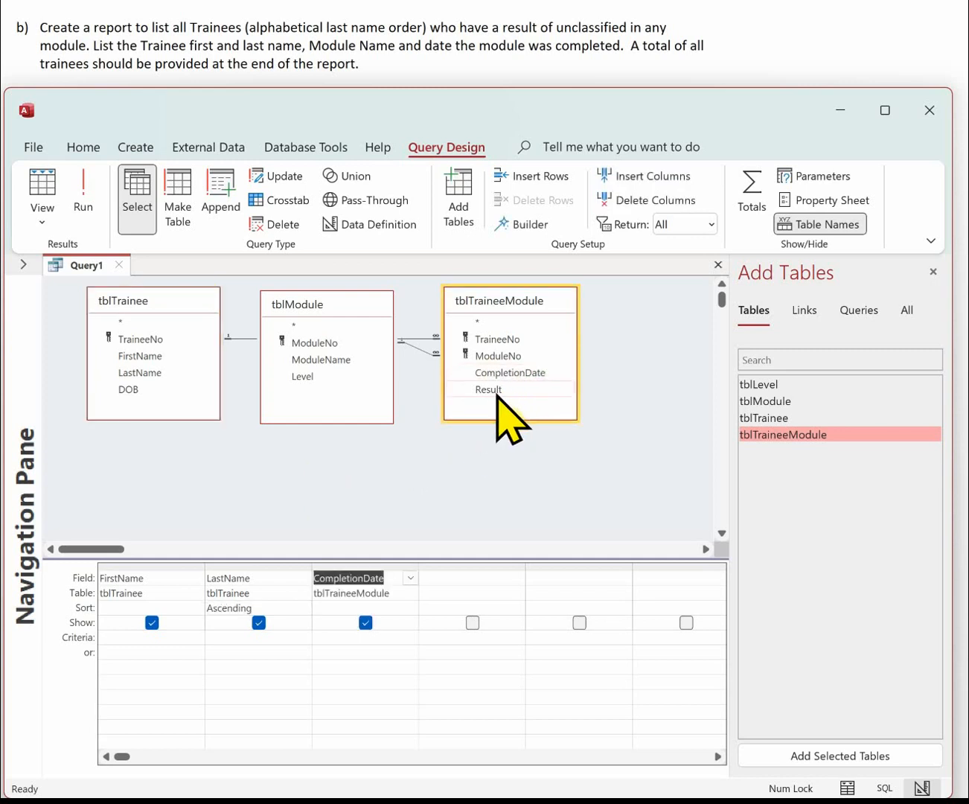
double_click(498, 392)
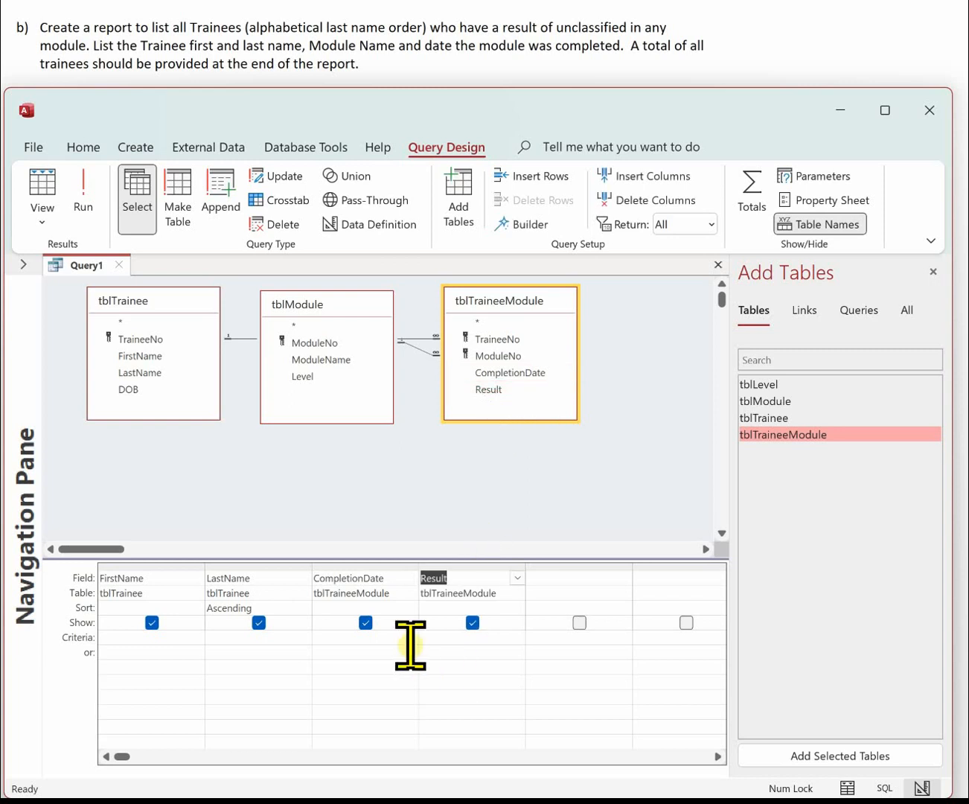
click(438, 641)
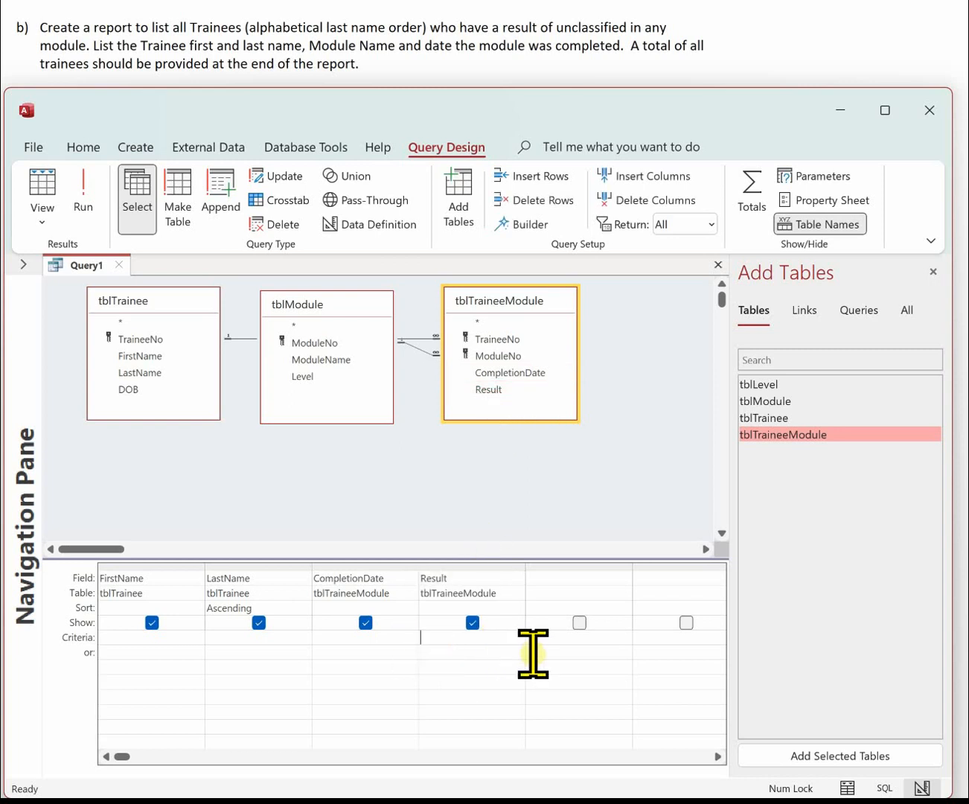
text(Unclassified)
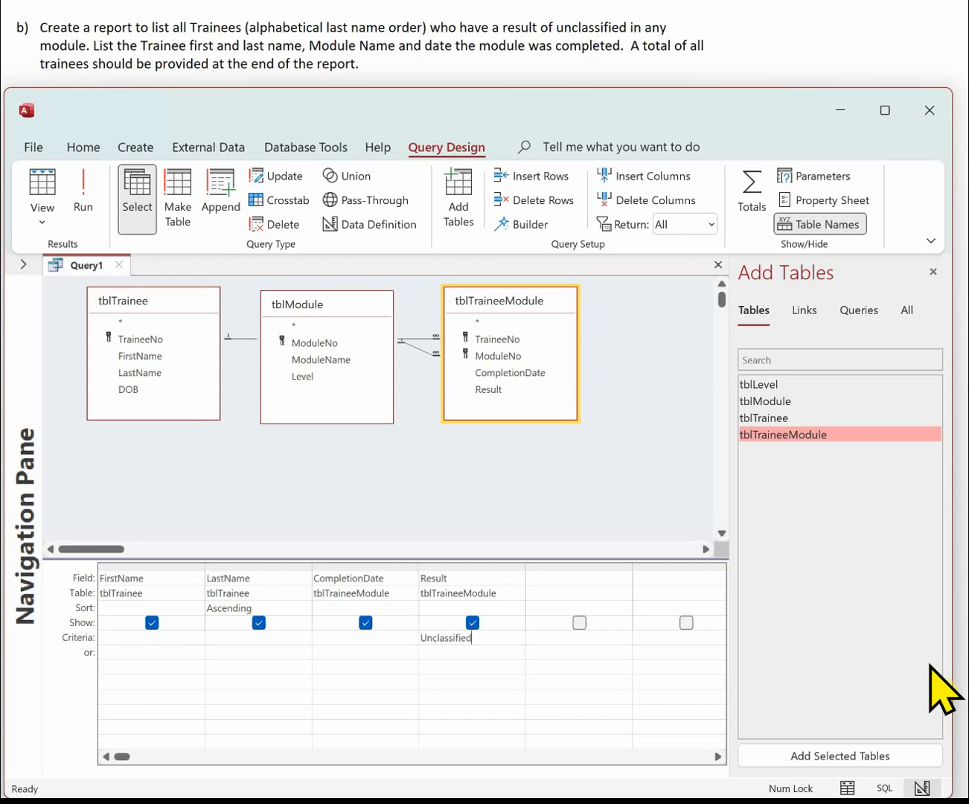
key(Tab)
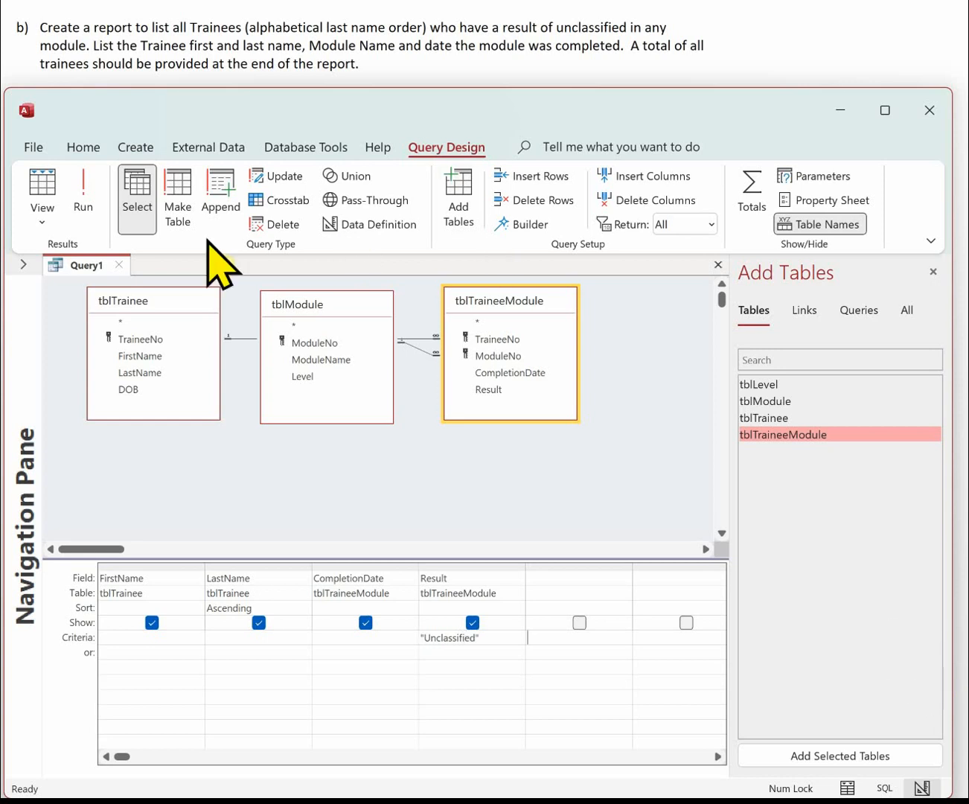
Step: View the query results and save the query as qryRepB
click(45, 182)
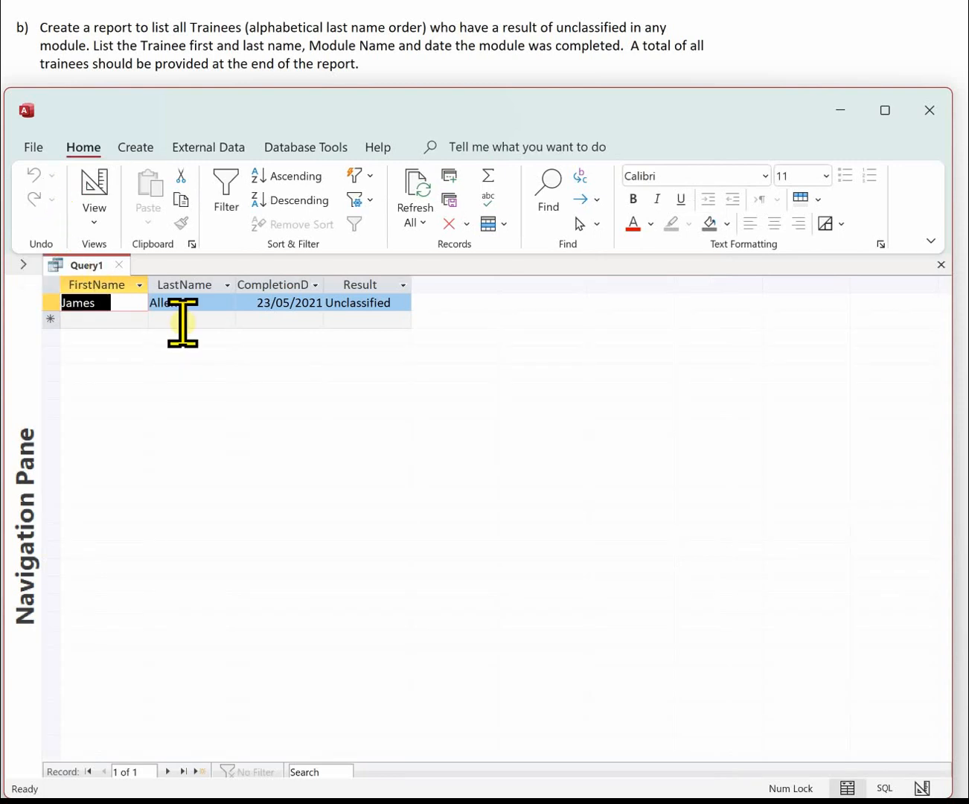
right_click(95, 266)
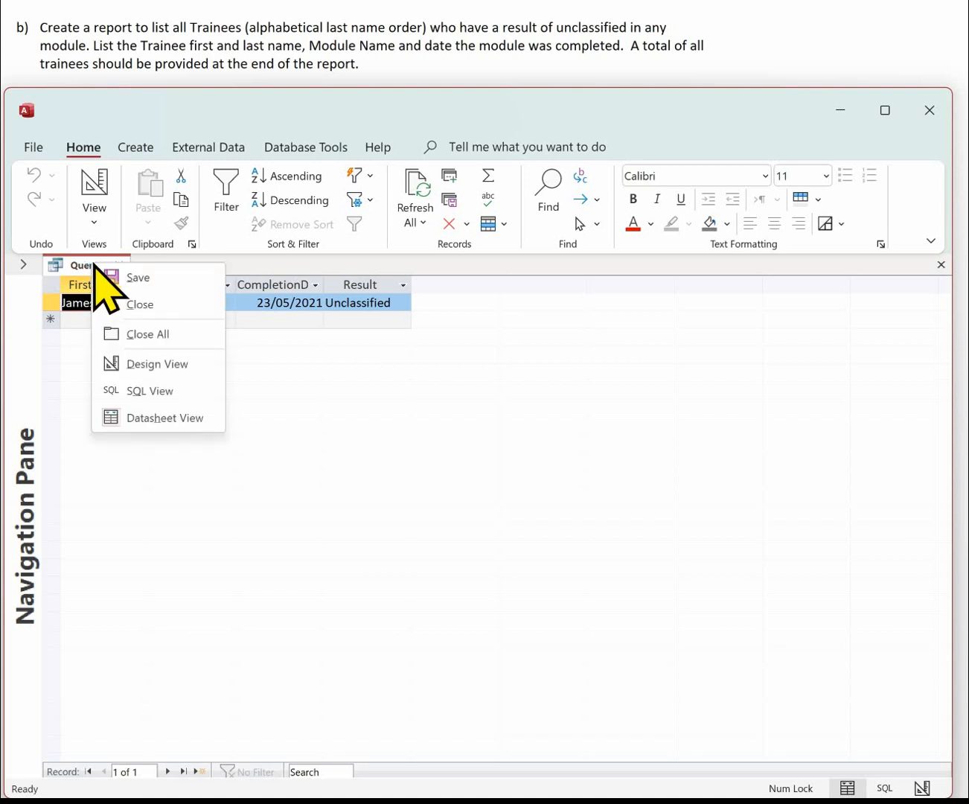
click(142, 279)
click(424, 341)
key(BackSpace)
key(BackSpace)
key(BackSpace)
key(BackSpace)
key(BackSpace)
key(BackSpace)
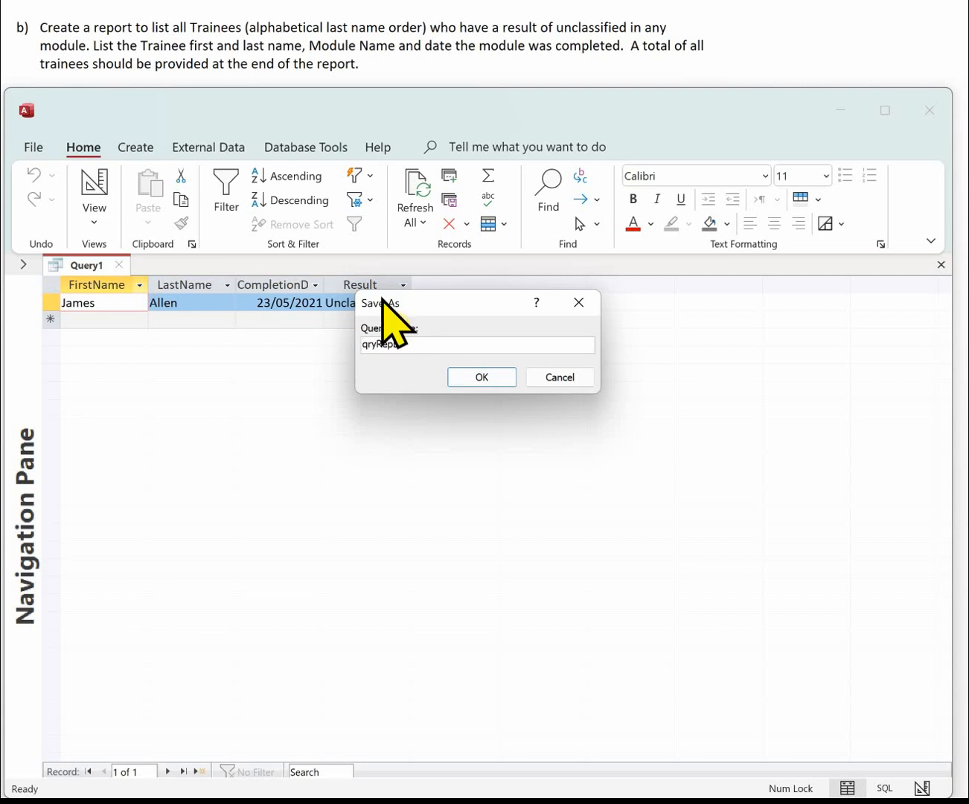
click(462, 376)
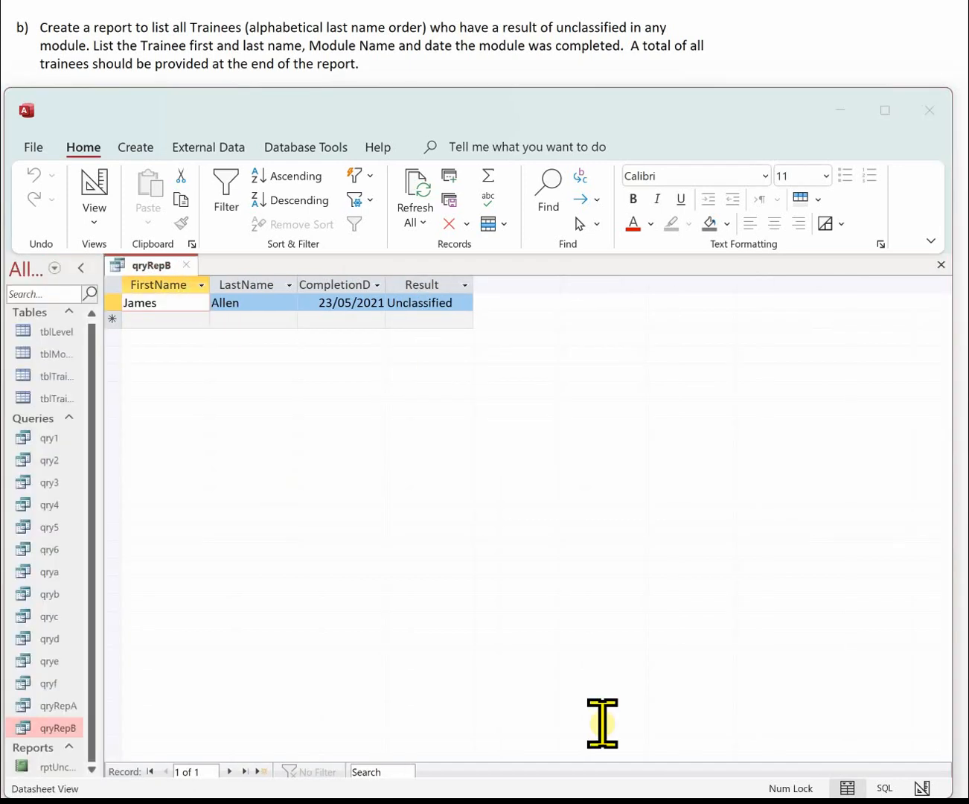
Step: Add ModuleName from tblModule to qryRepB in design view, then save and close the query
click(923, 788)
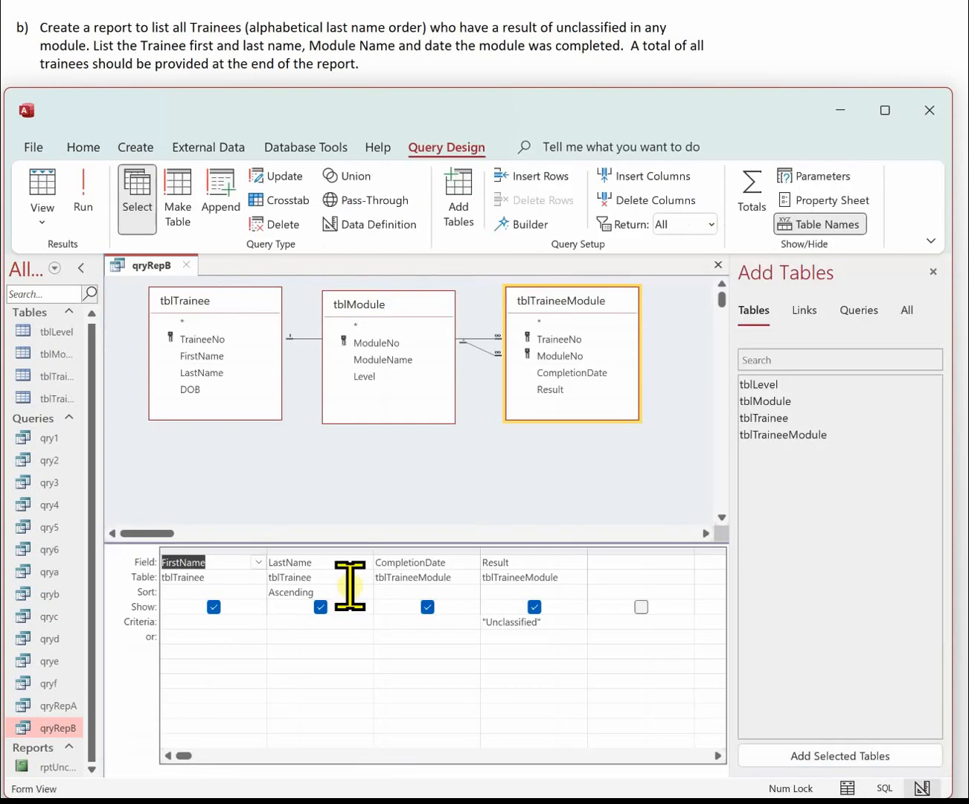
double_click(400, 361)
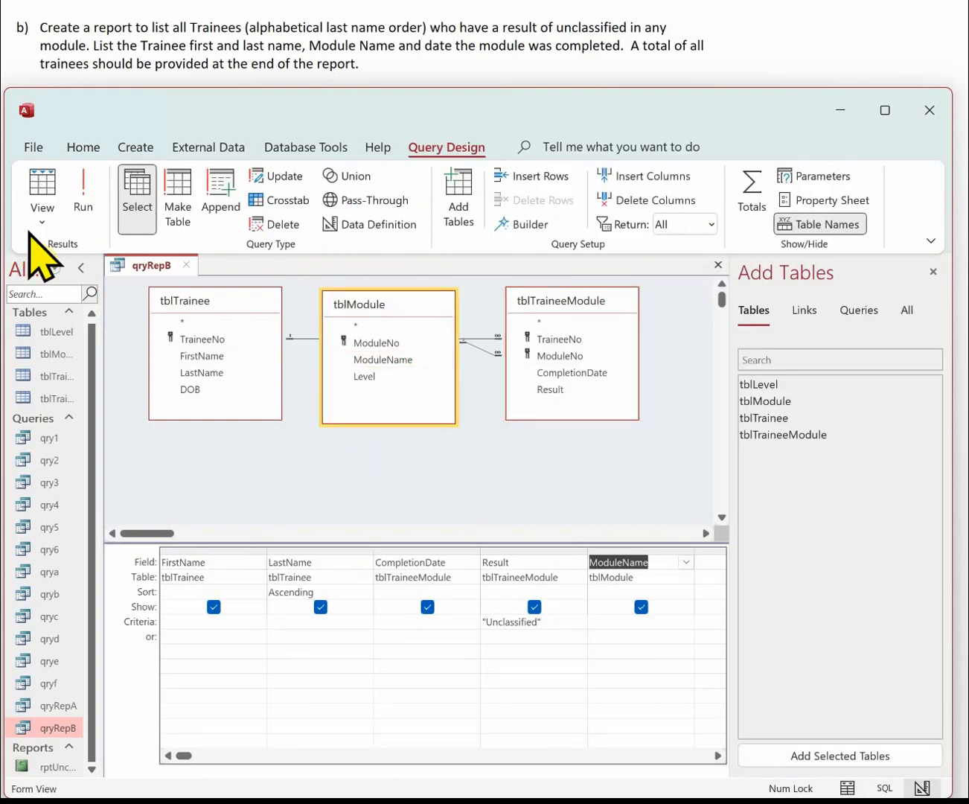
right_click(151, 265)
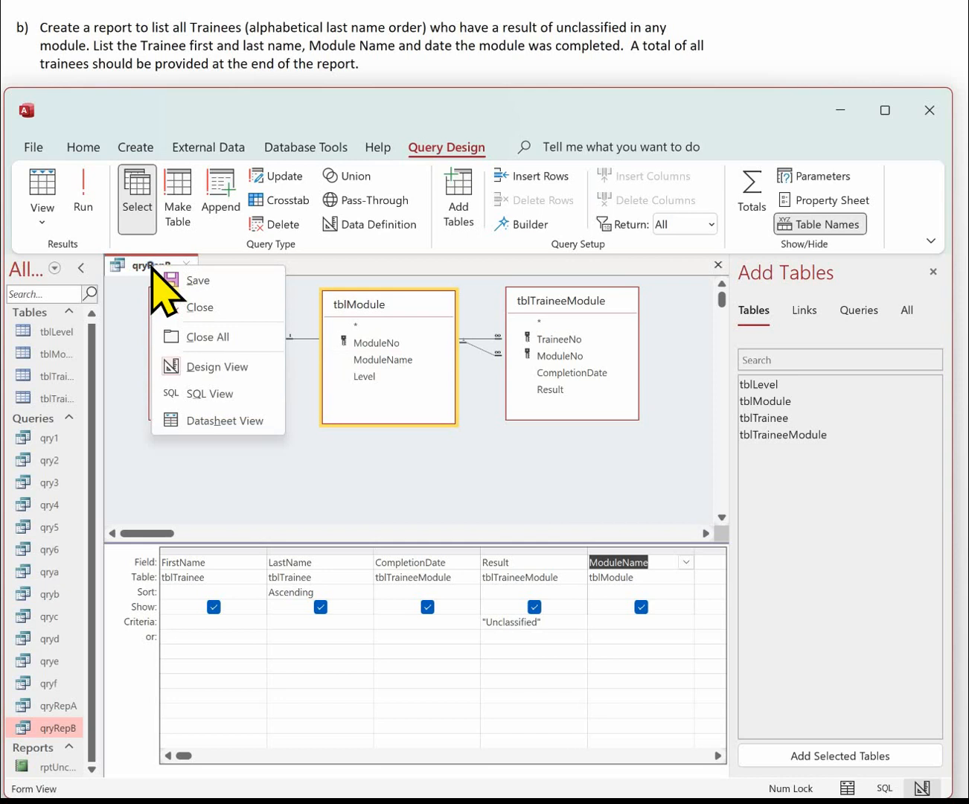
click(222, 284)
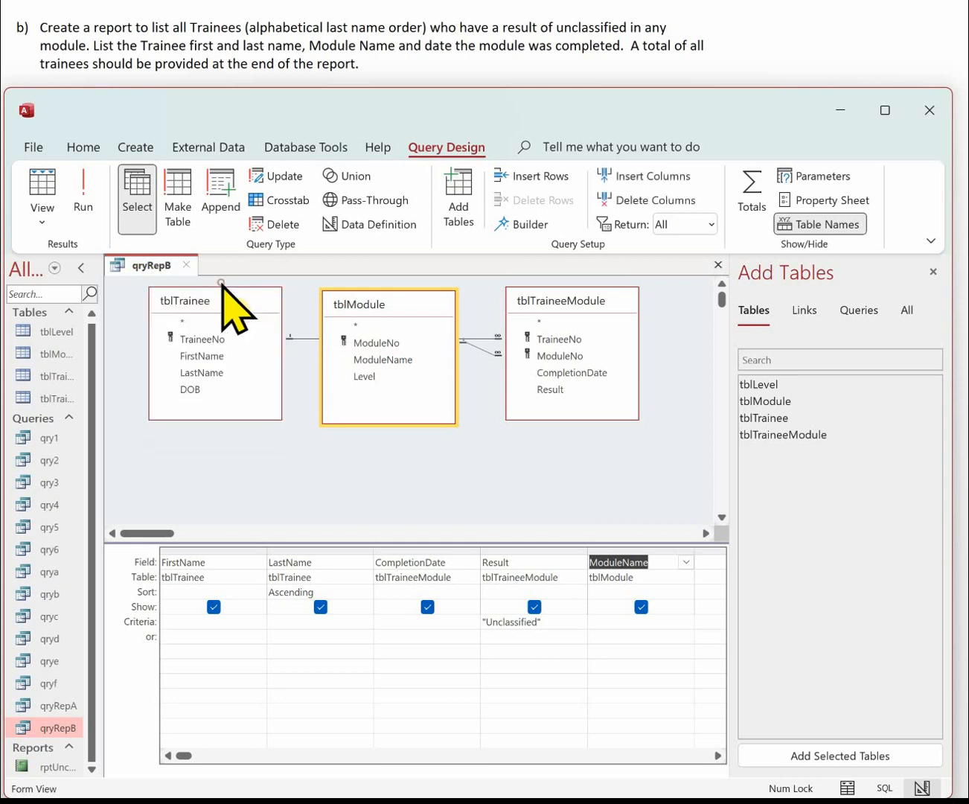
click(186, 265)
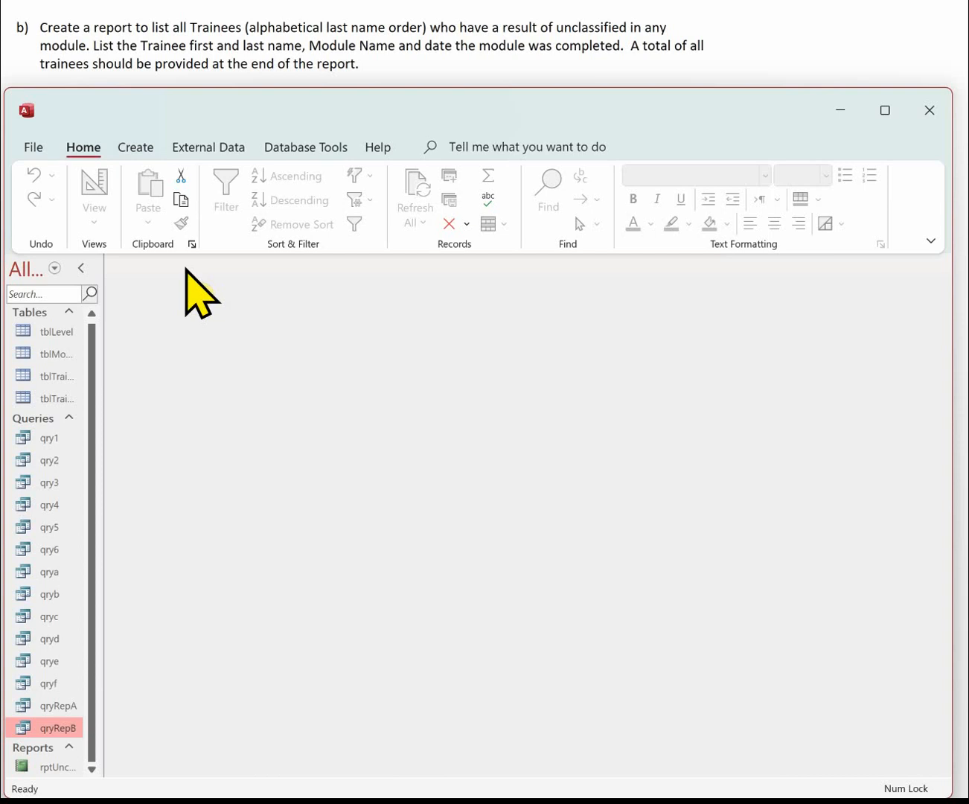
Step: Start a Report Wizard report on qryRepB with the fields FirstName, LastName, CompletionDate and ModuleName, leaving out Result
click(136, 146)
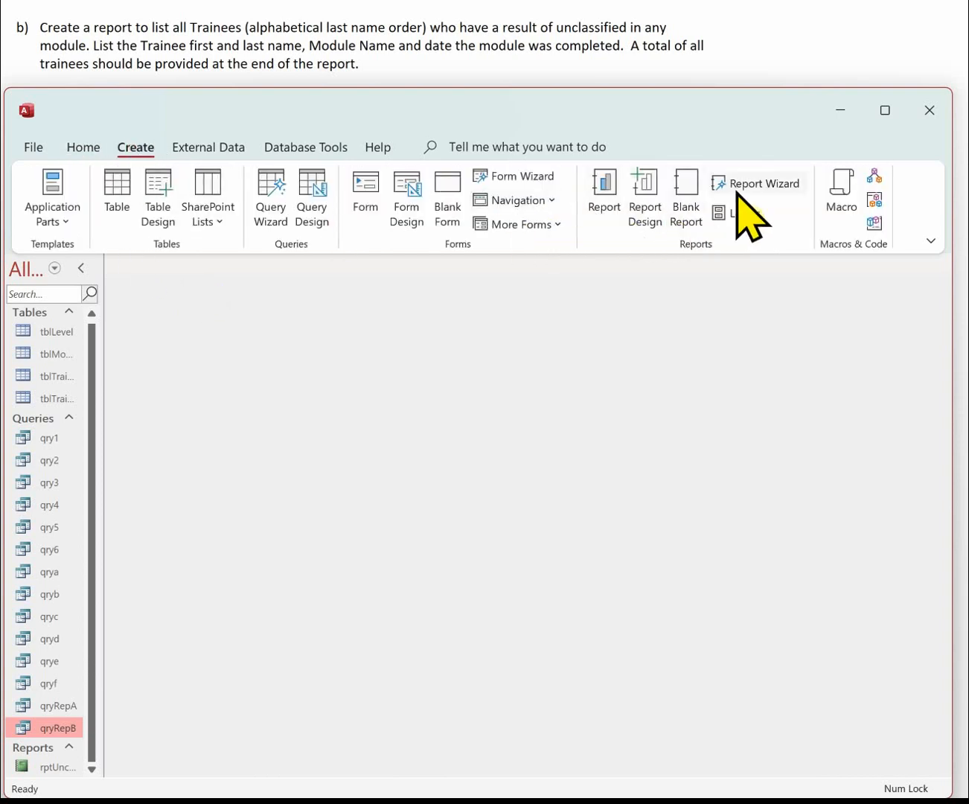
click(739, 189)
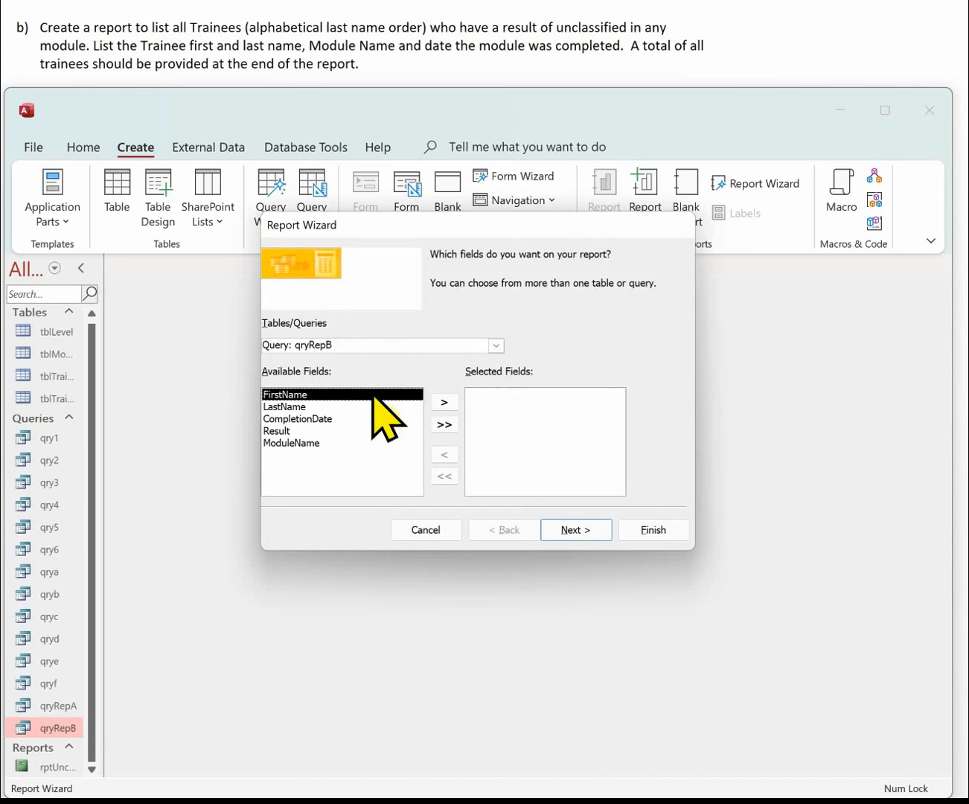
click(445, 402)
click(444, 424)
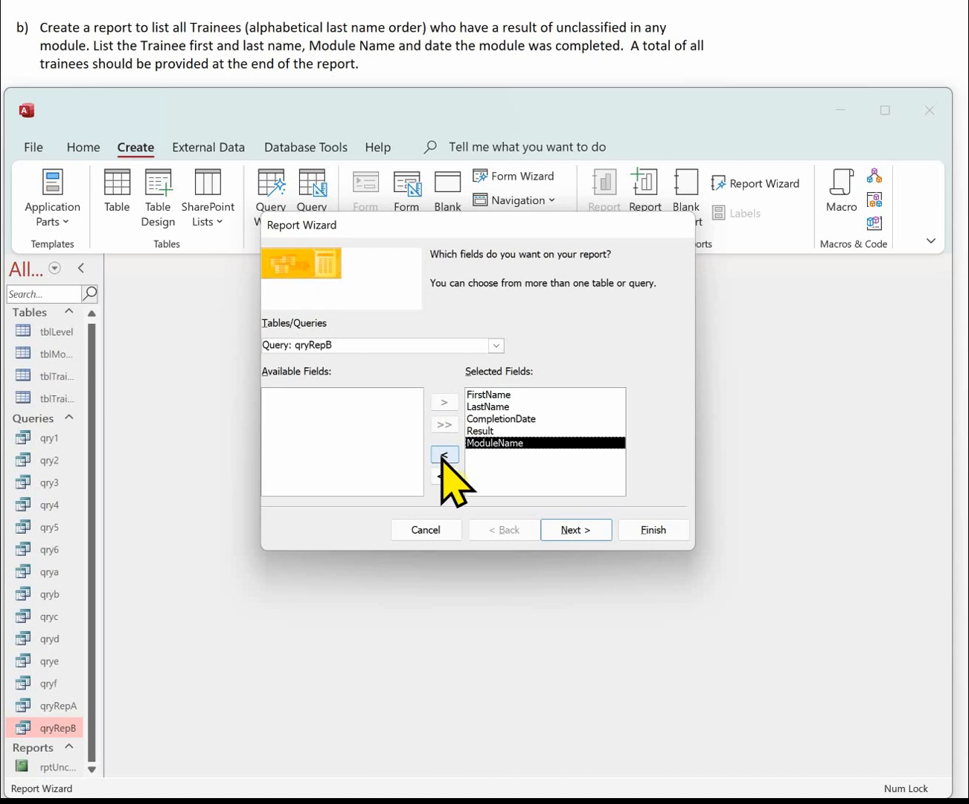
click(486, 429)
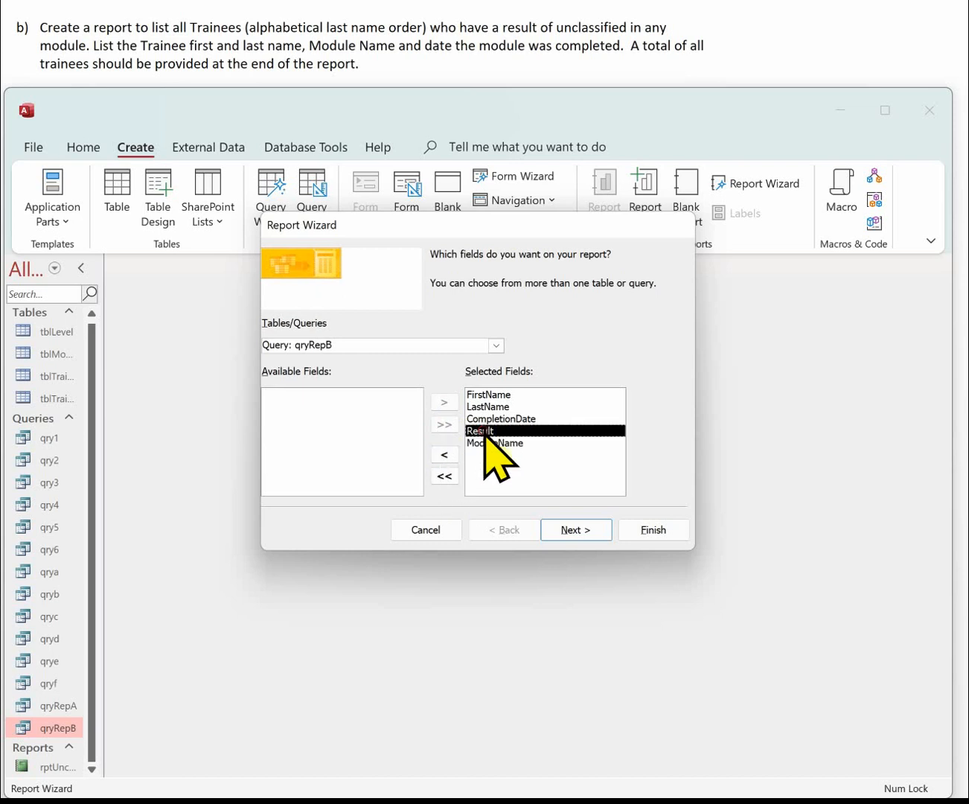
click(444, 455)
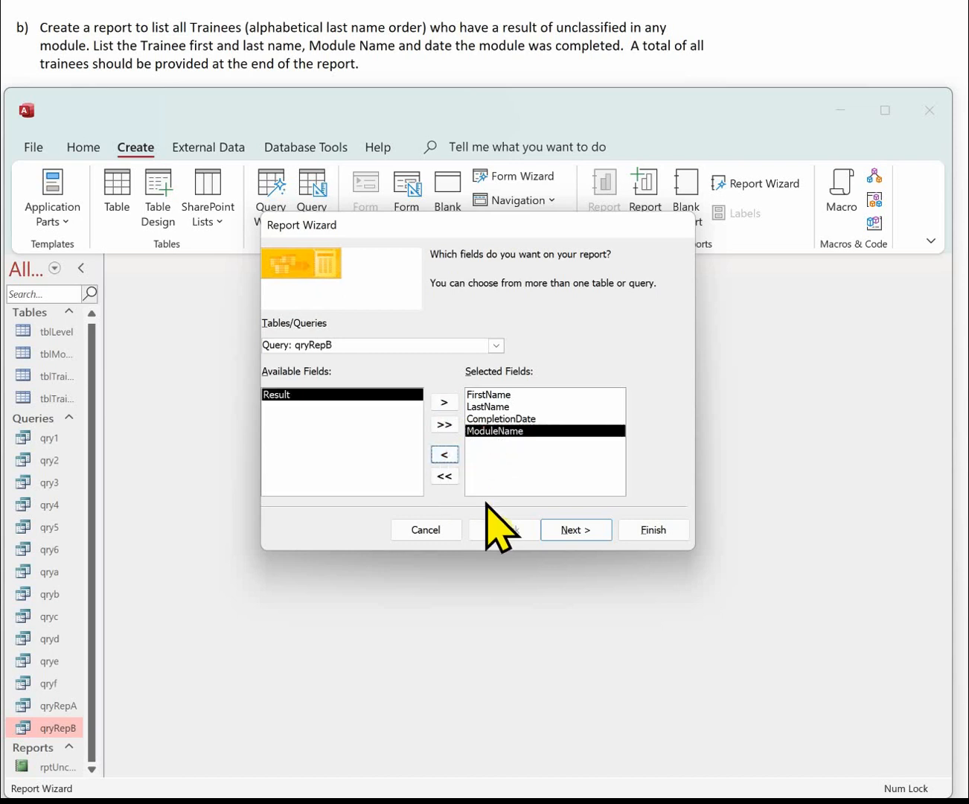
Step: Organise the report data by tblTrainee and continue through the wizard without adding grouping levels
click(567, 530)
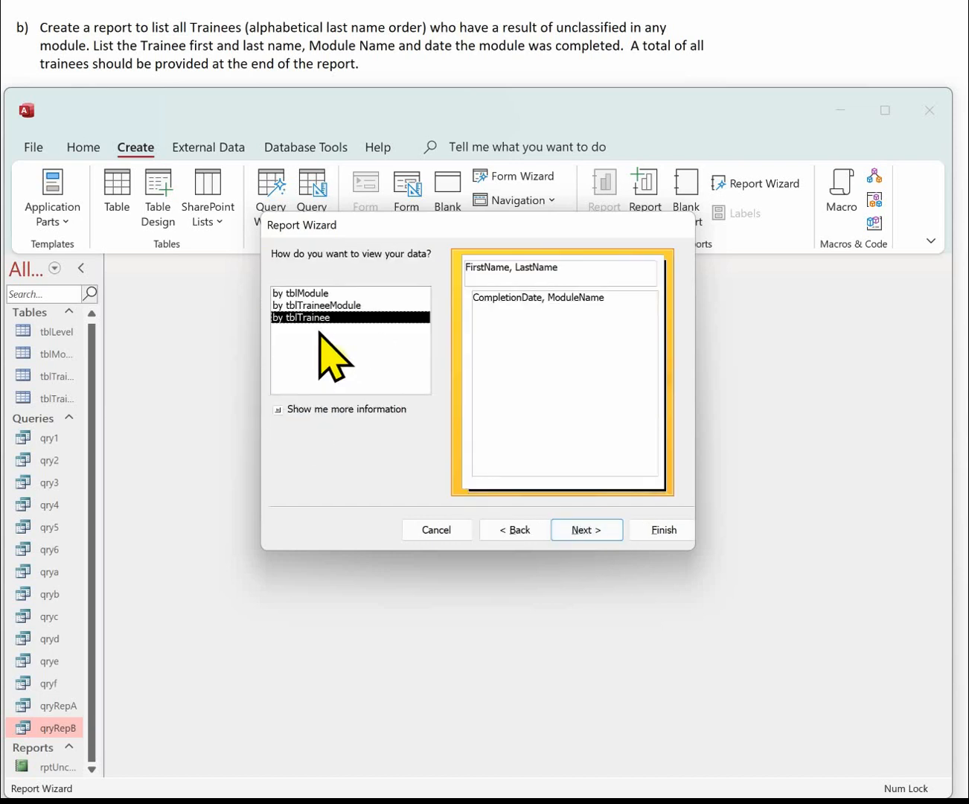
click(589, 531)
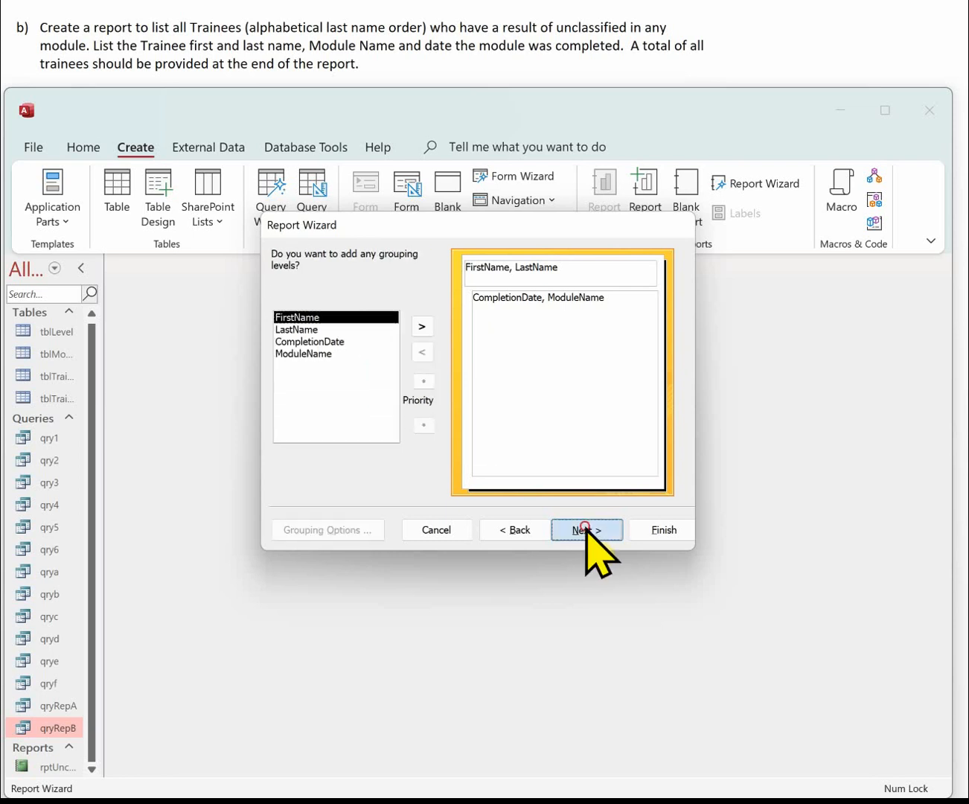
click(588, 529)
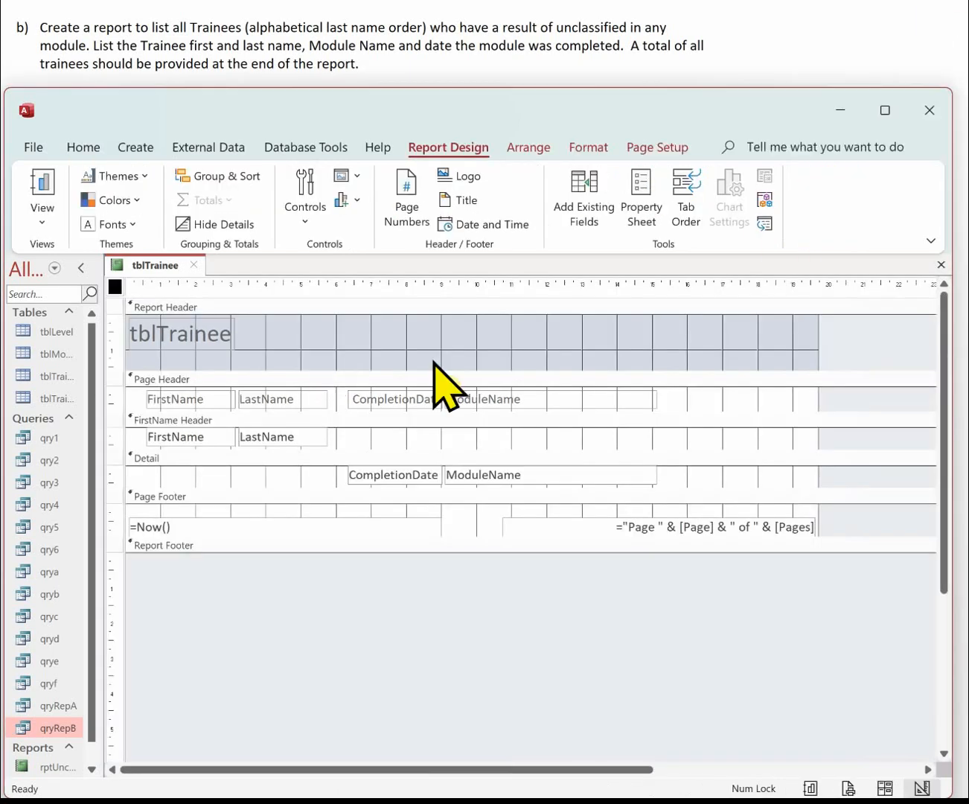
Step: Make the Report Header background white and change its title to "Unclassified Modules Report"
right_click(649, 340)
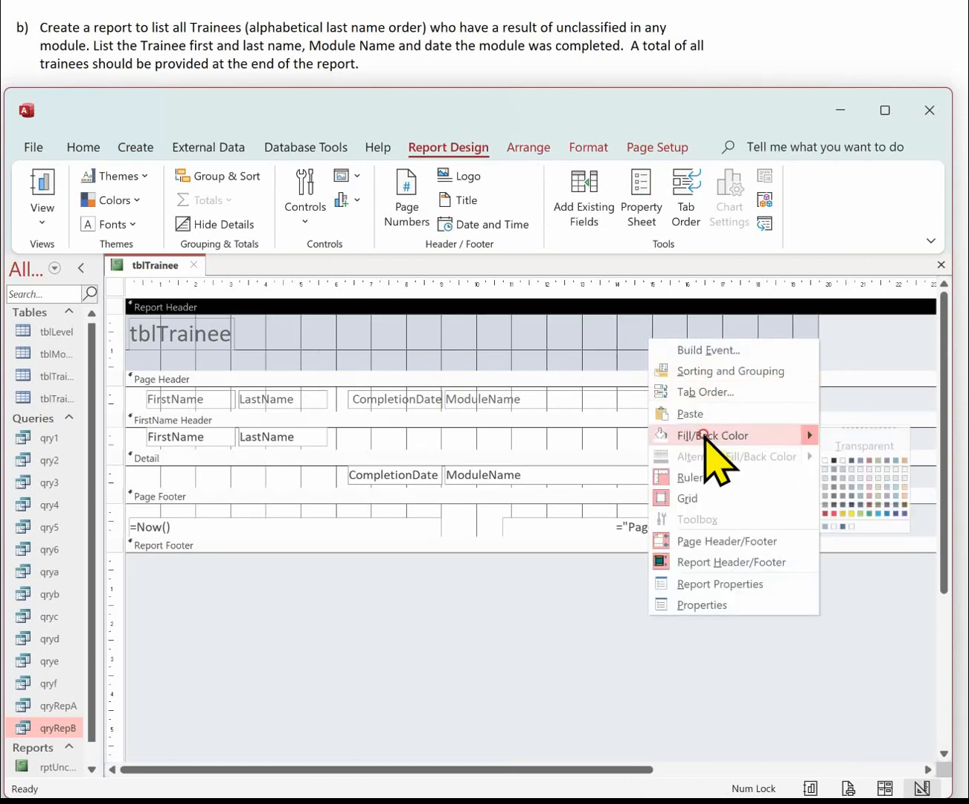
click(703, 435)
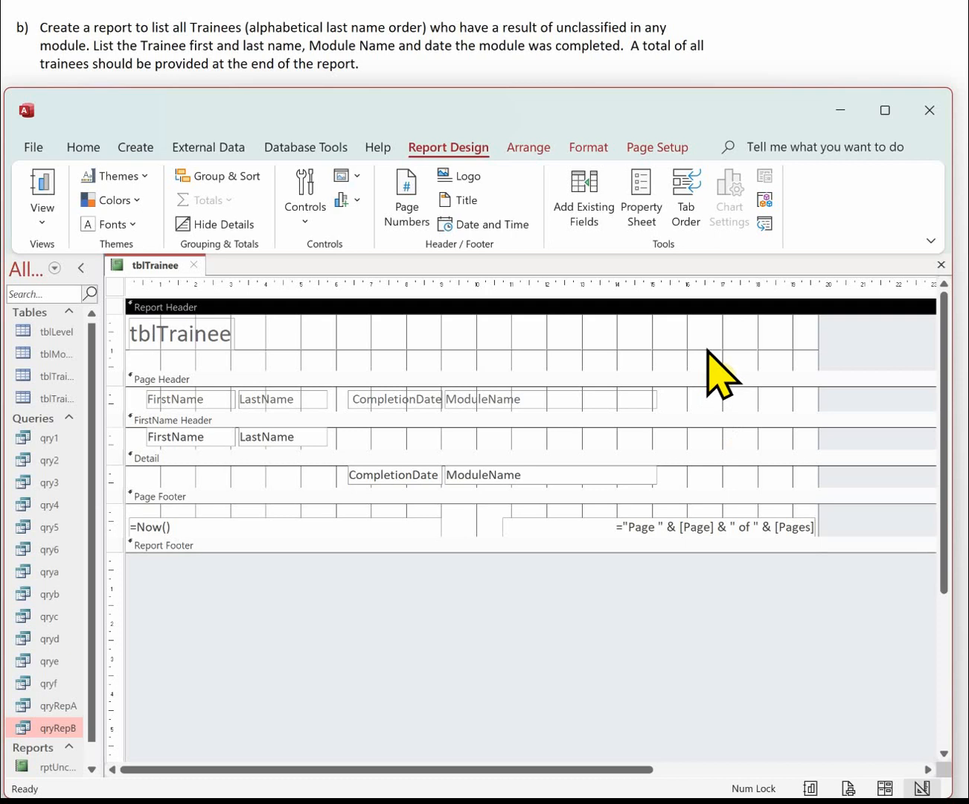
click(204, 337)
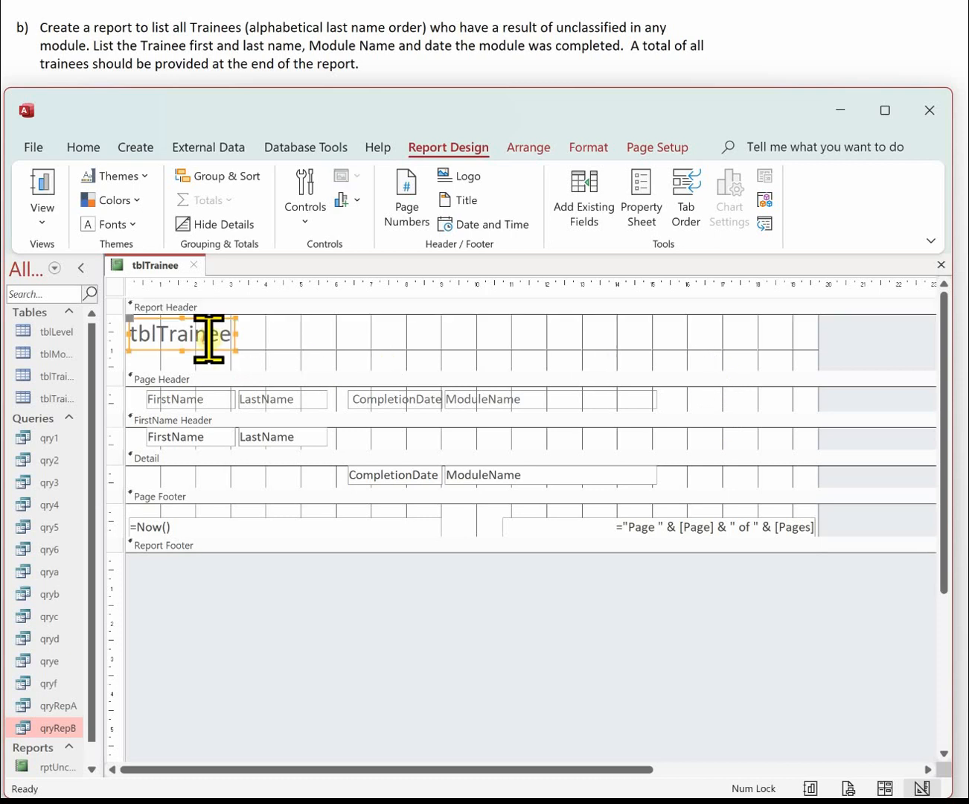
drag(232, 335, 128, 337)
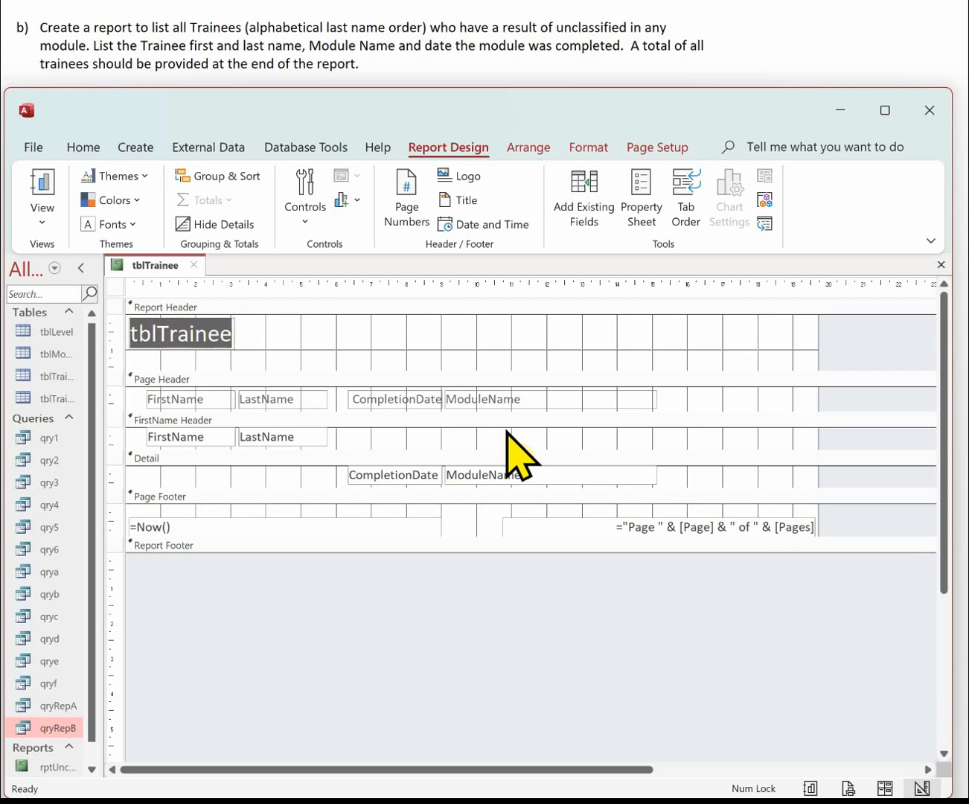
text(Unclassified Modules Report)
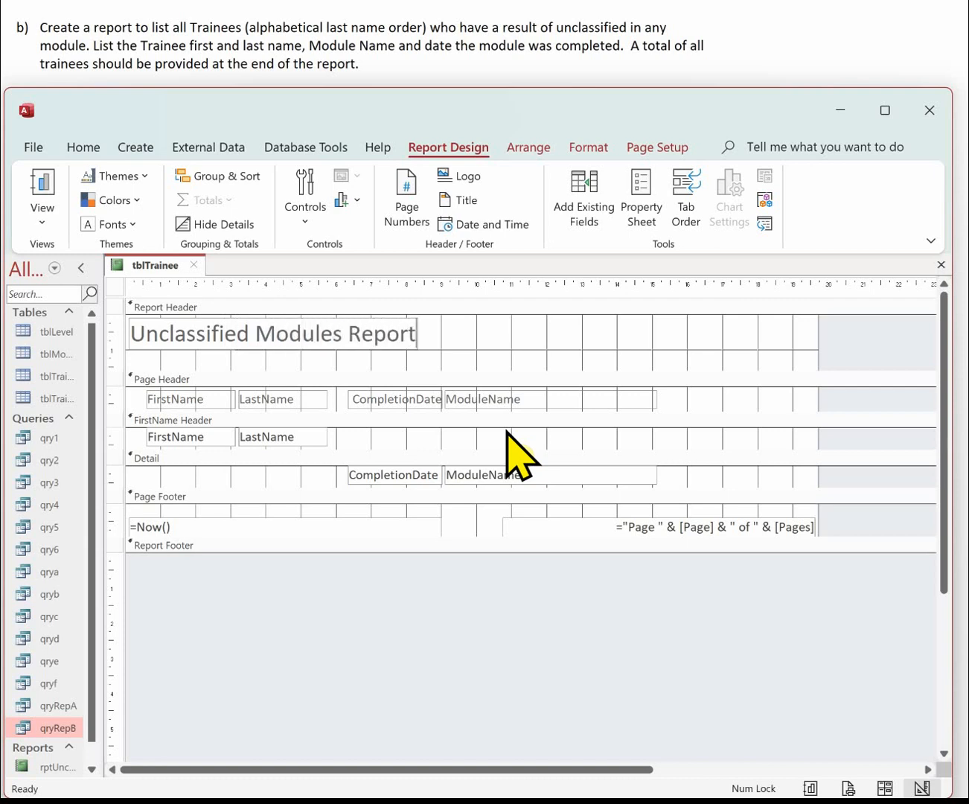
click(452, 335)
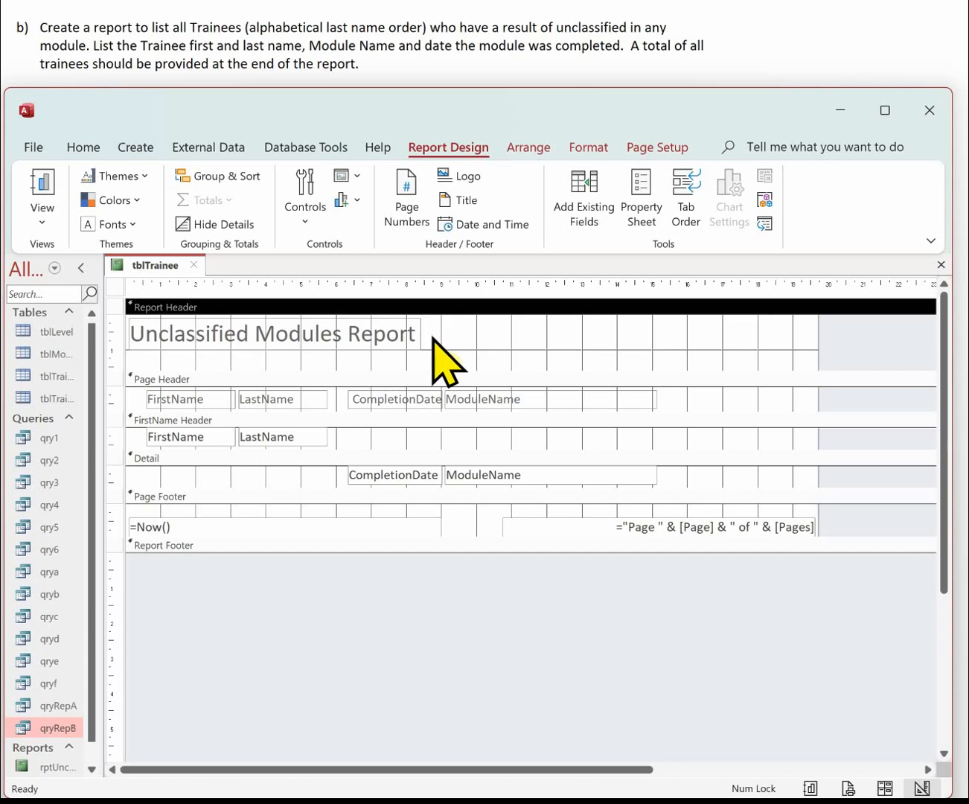
Step: Widen the title label to almost the full report width and centre its text
click(401, 338)
drag(420, 332, 808, 335)
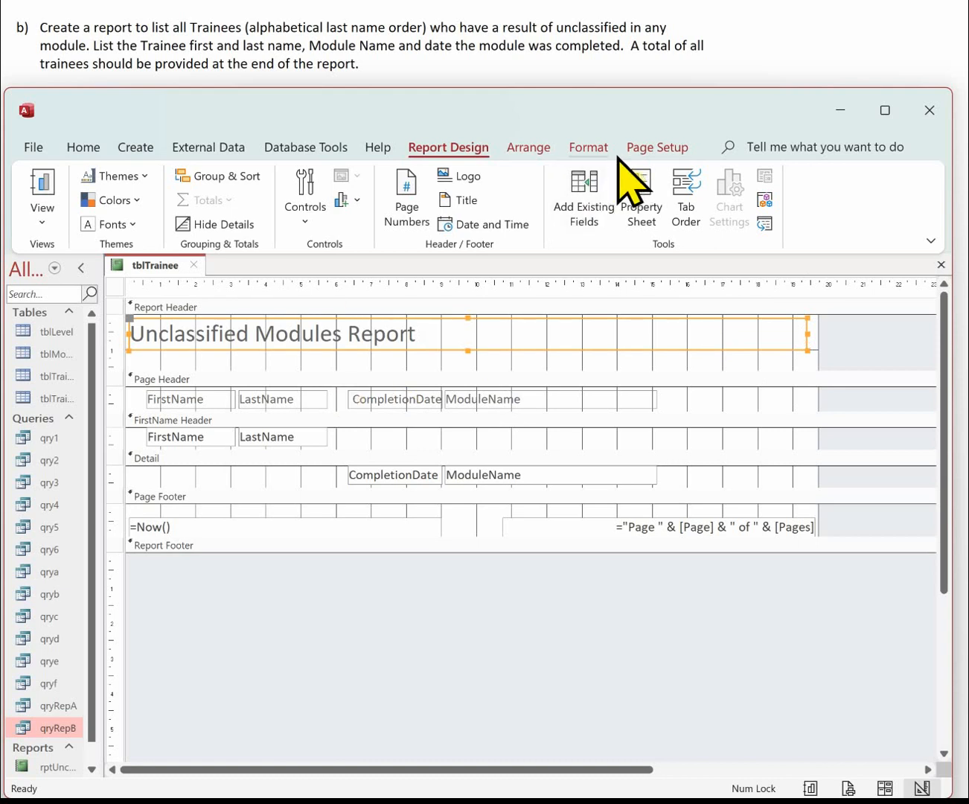
click(588, 148)
click(355, 213)
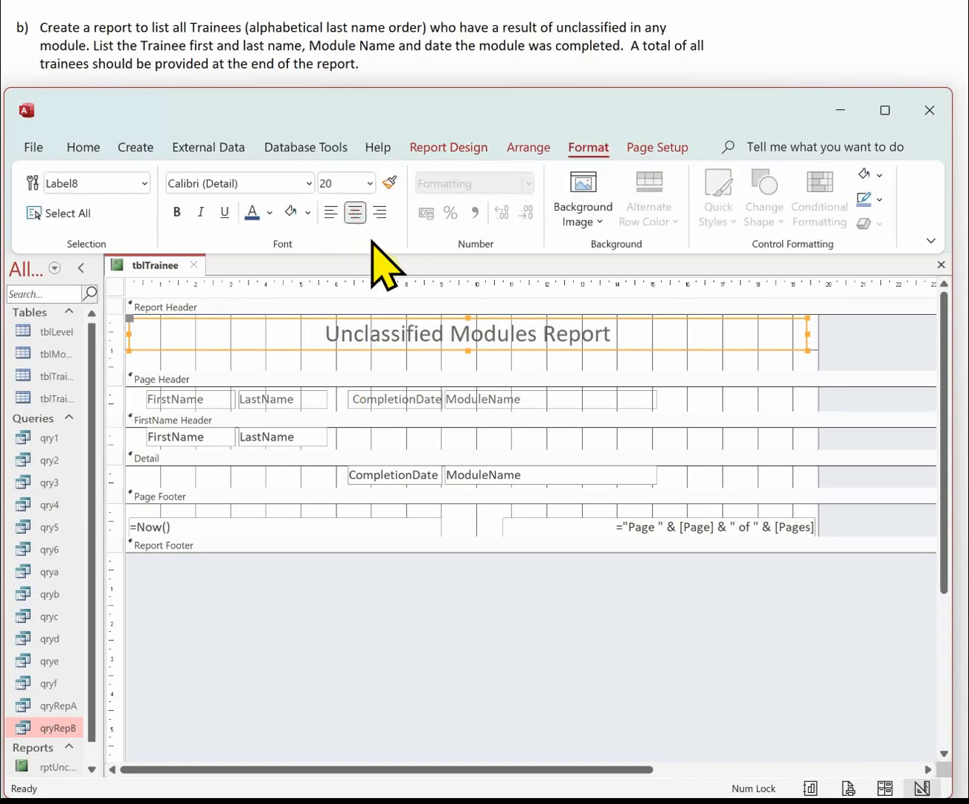
Step: Move the FirstName and LastName fields from the FirstName Header into the Detail section
click(192, 438)
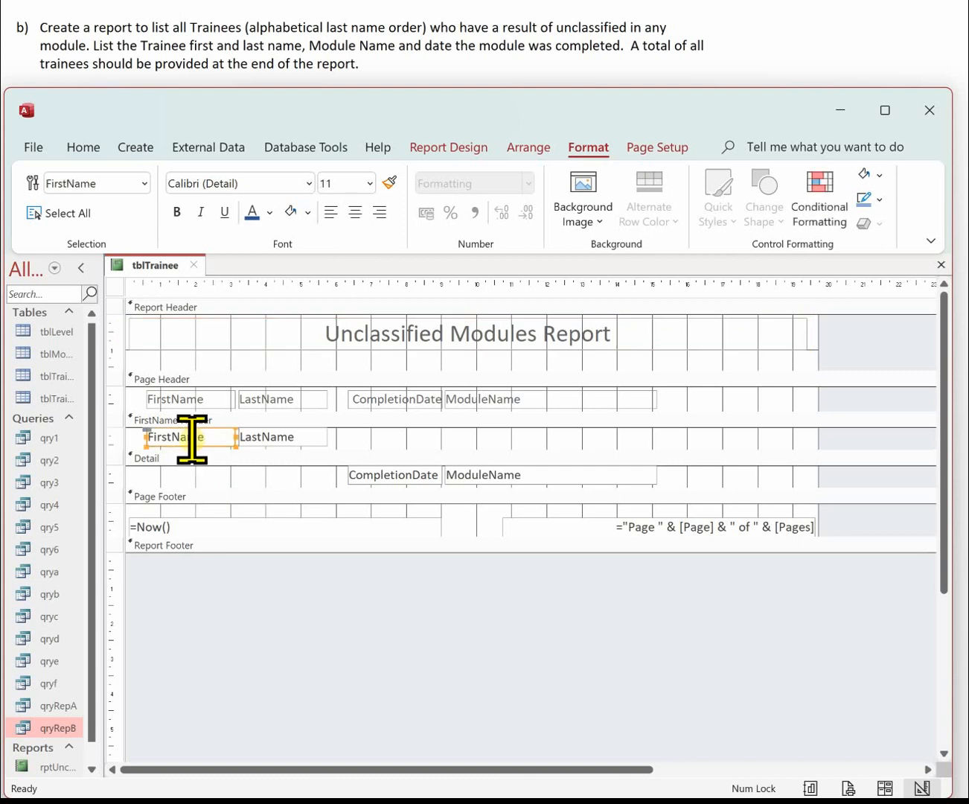
shift+click(294, 438)
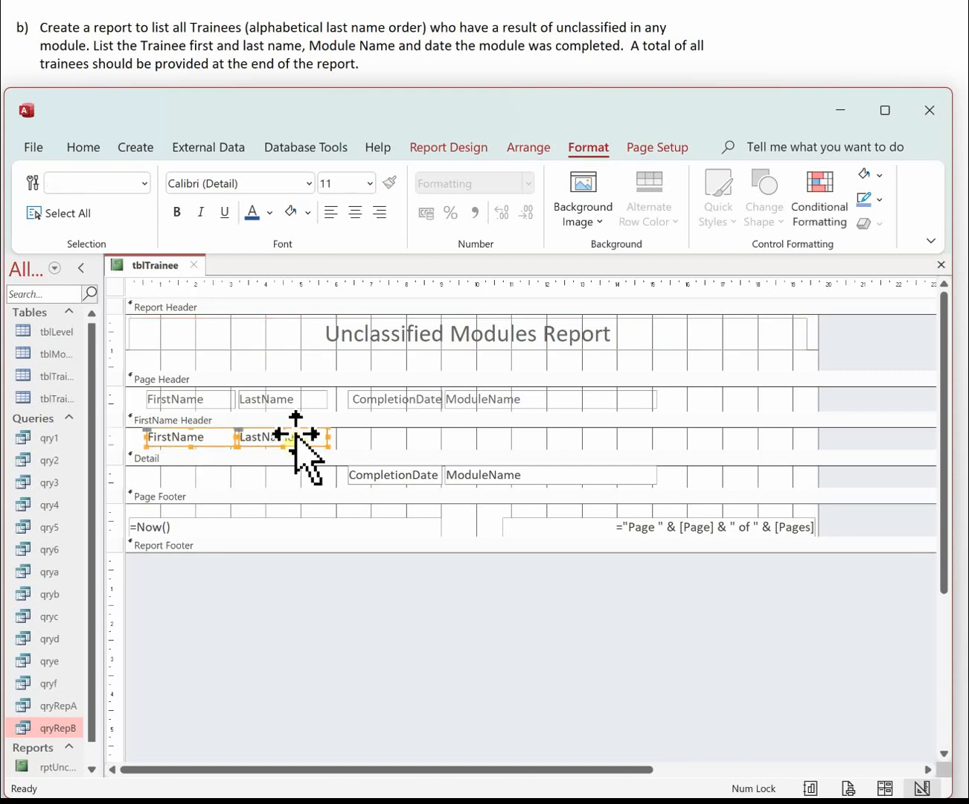
right_click(294, 437)
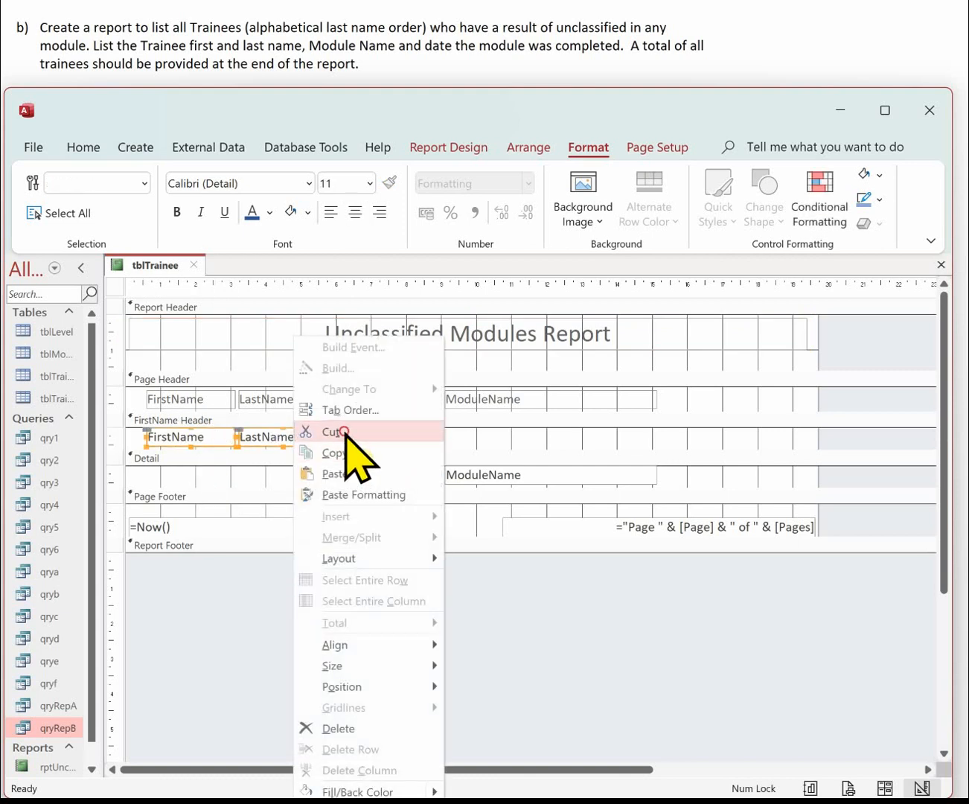
right_click(220, 475)
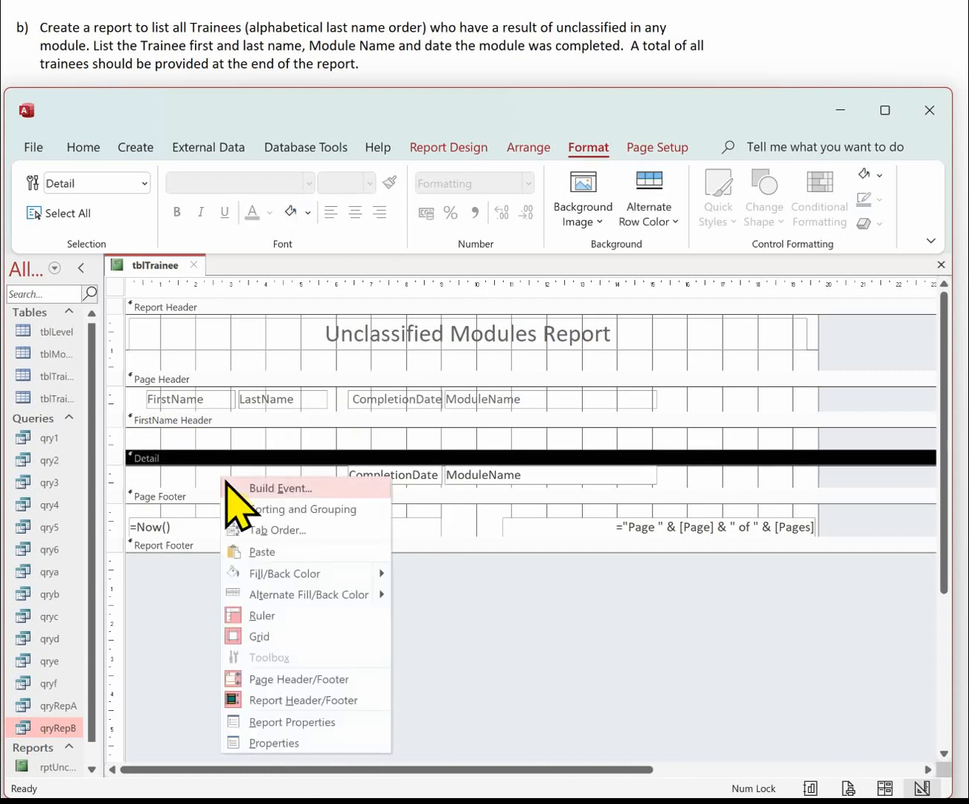
click(269, 551)
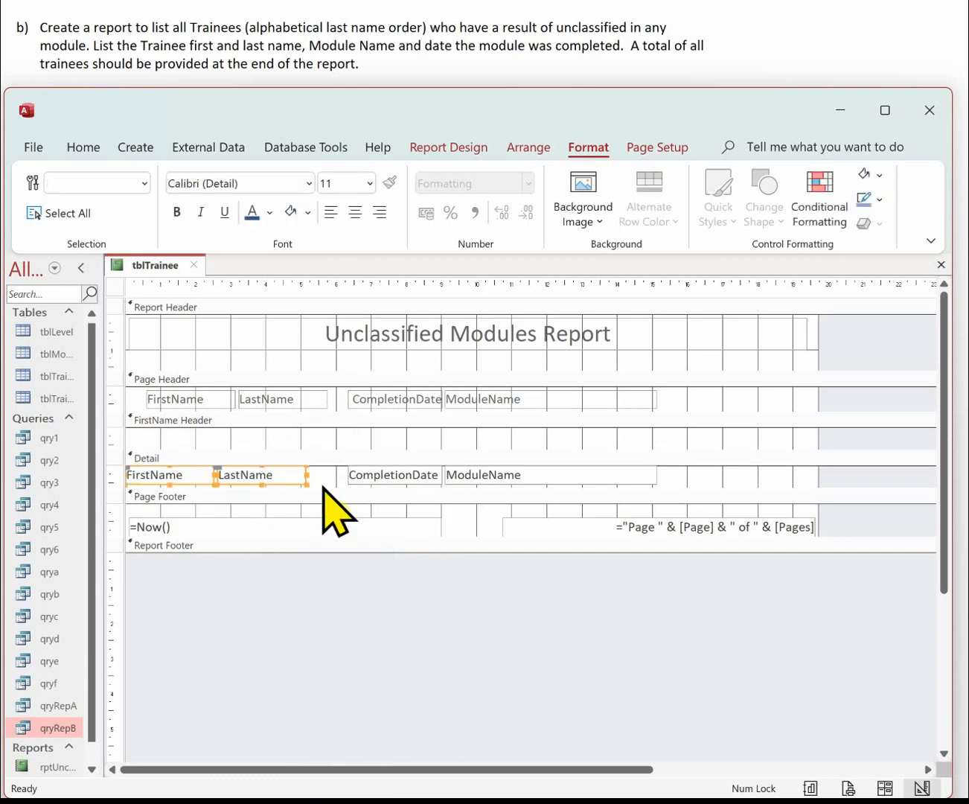
Step: Reduce the height of the empty FirstName Header section and check the layout in a report preview
click(408, 447)
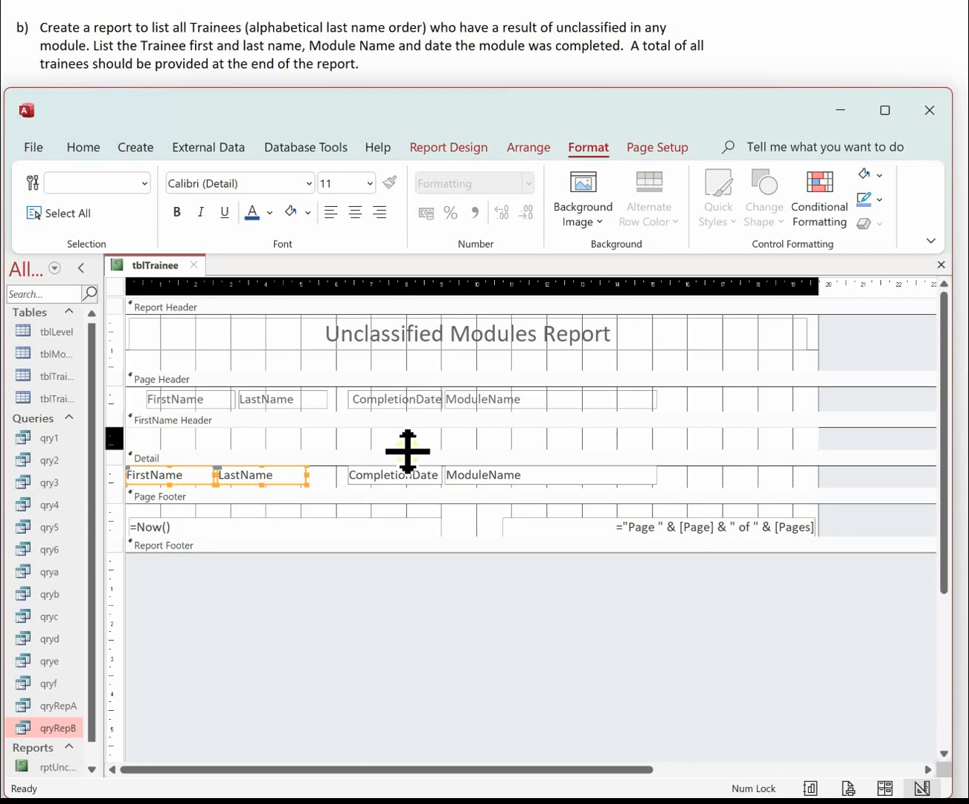
drag(409, 447, 407, 434)
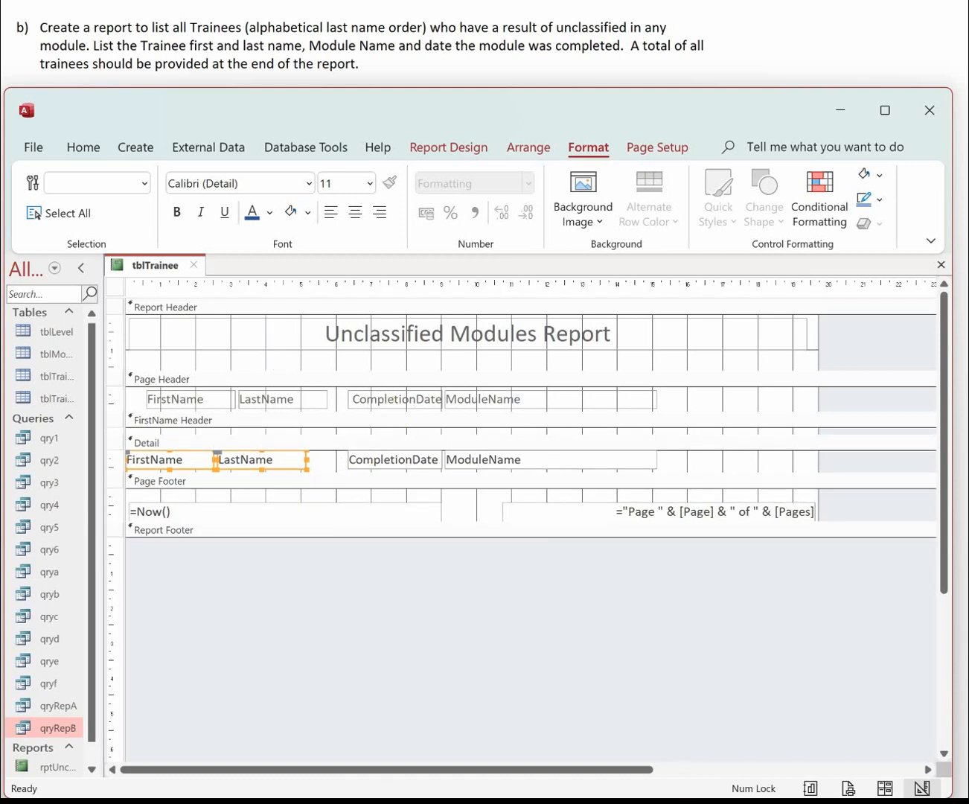
click(811, 788)
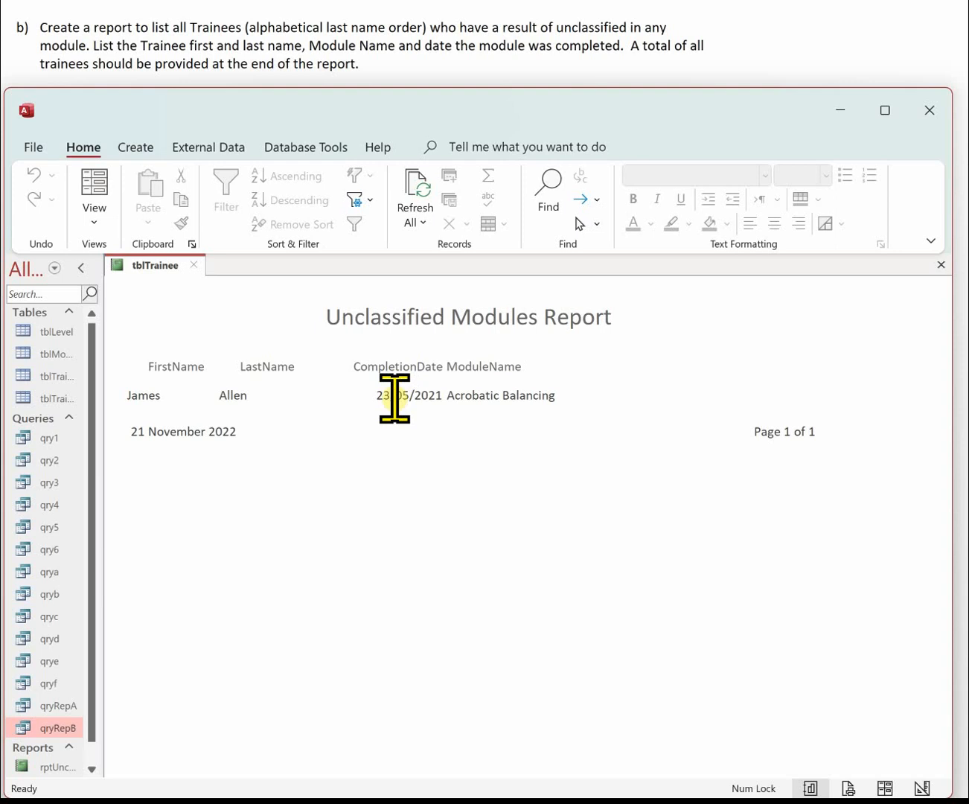
click(922, 788)
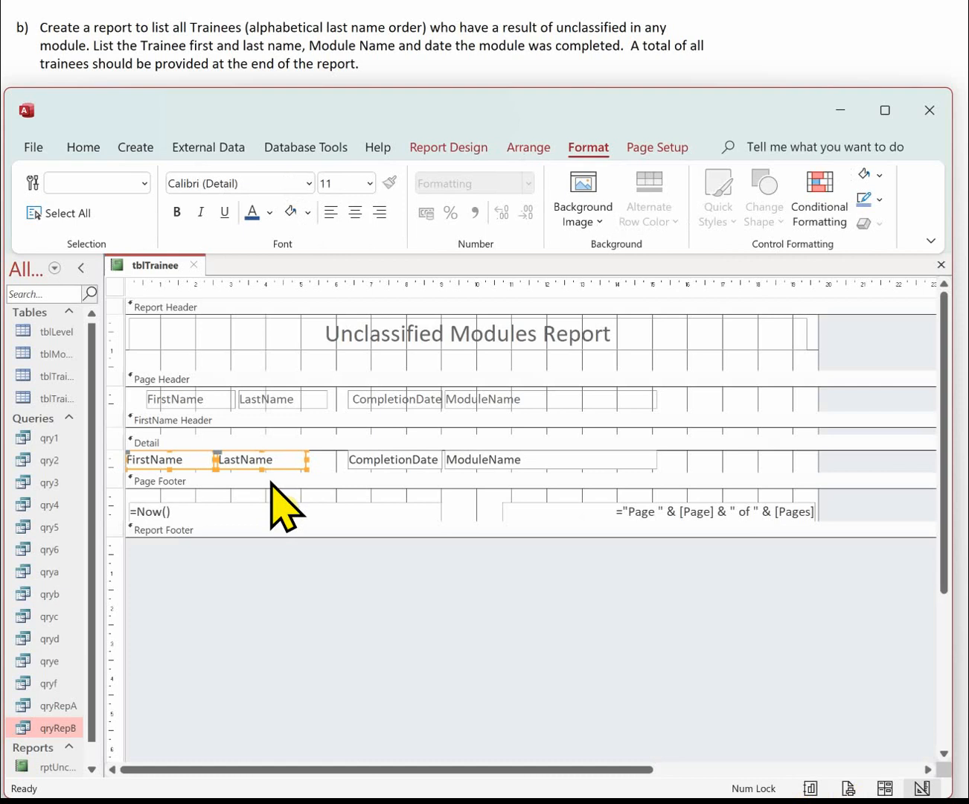
Step: Shift the FirstName and LastName fields in the Detail section so they line up beneath their Page Header labels
key(Right)
key(Right)
key(Right)
key(Right)
key(Right)
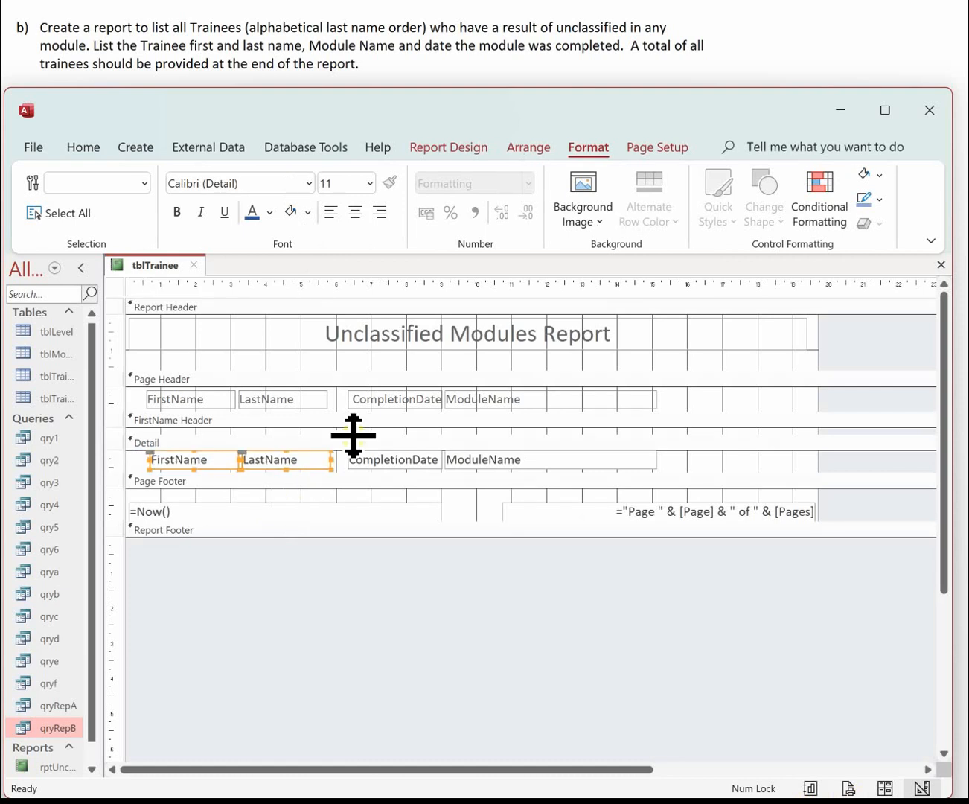
key(Left)
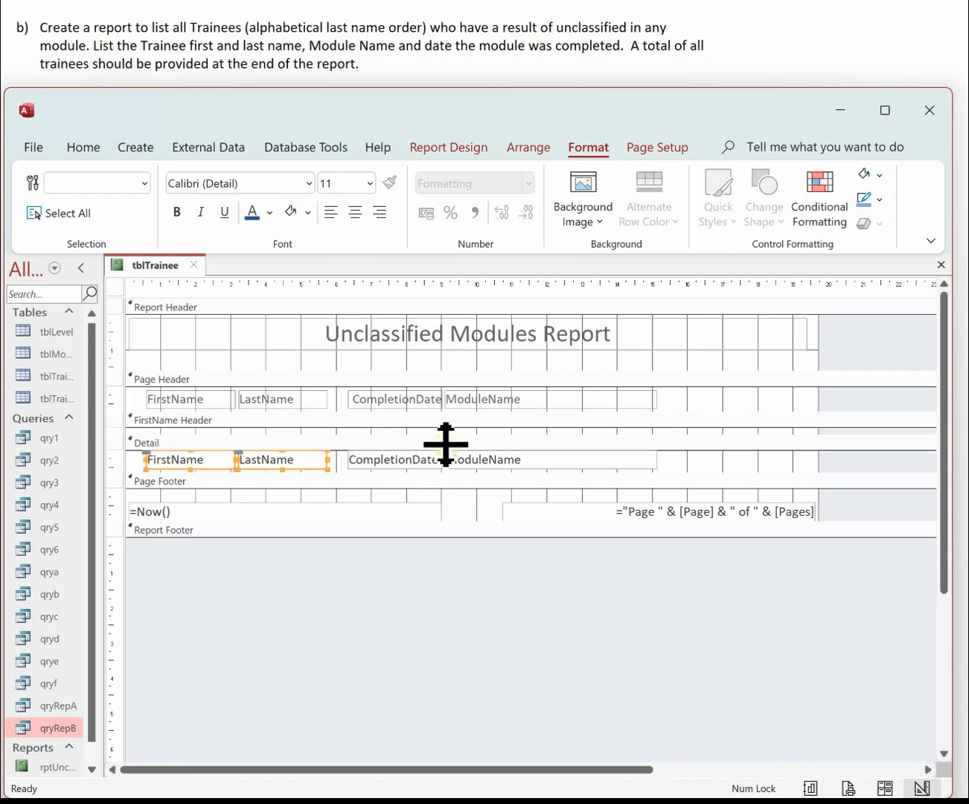
Step: Move the ModuleName label and its Detail field together to start at about 11 cm on the ruler
click(468, 399)
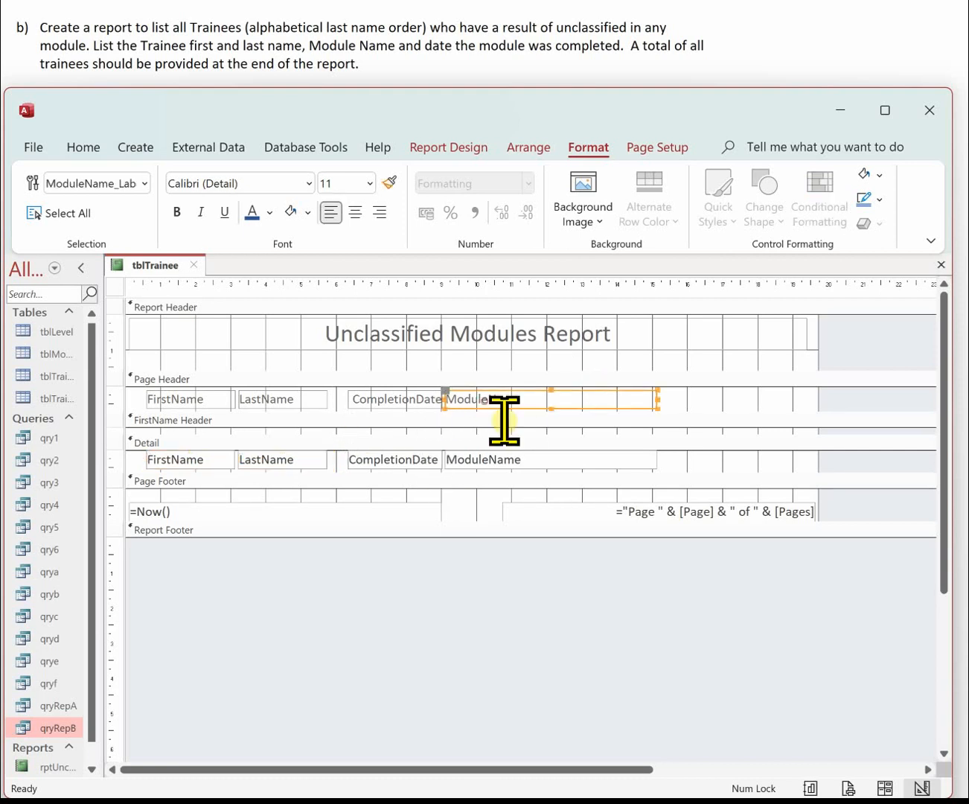
shift+click(519, 461)
key(Right)
key(Right)
key(Right)
key(Right)
key(Right)
key(Right)
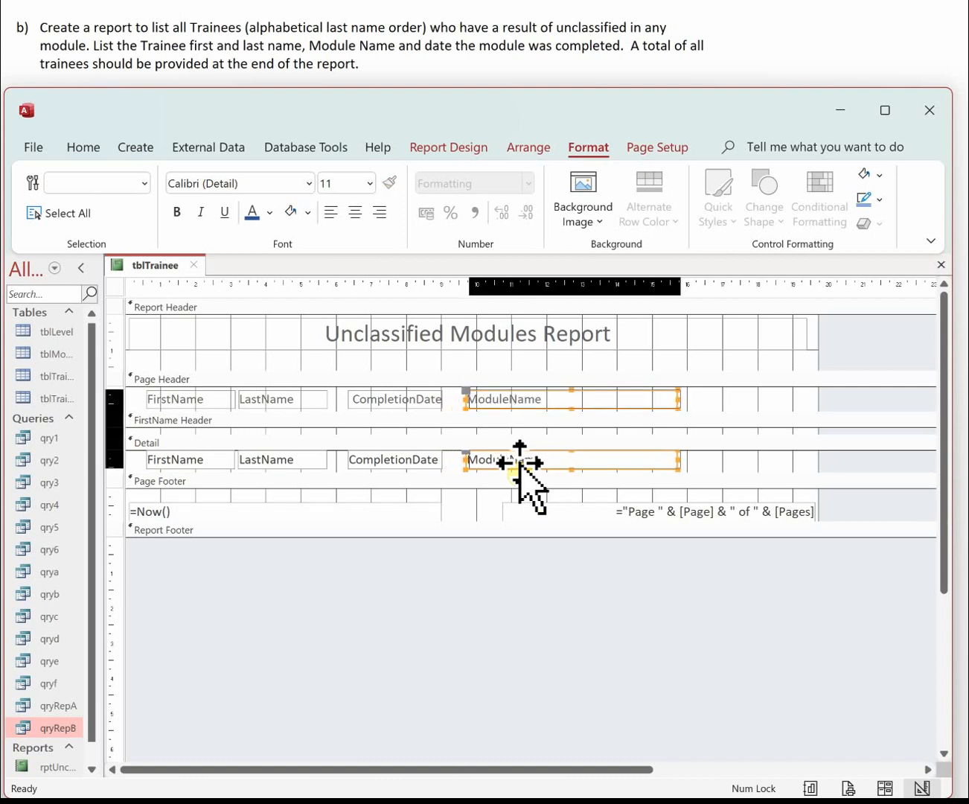
key(Right)
key(Right)
key(Right)
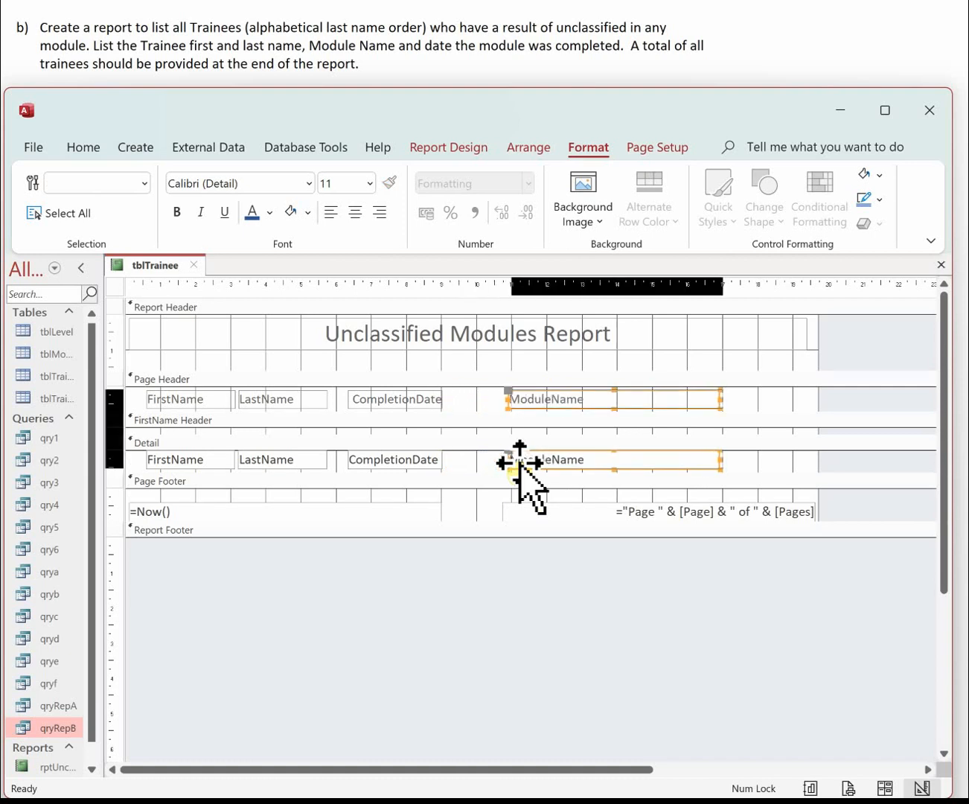
Step: Move the CompletionDate label and its Detail field together towards ModuleName, starting at about 7.7 cm on the ruler
click(418, 398)
shift+click(394, 461)
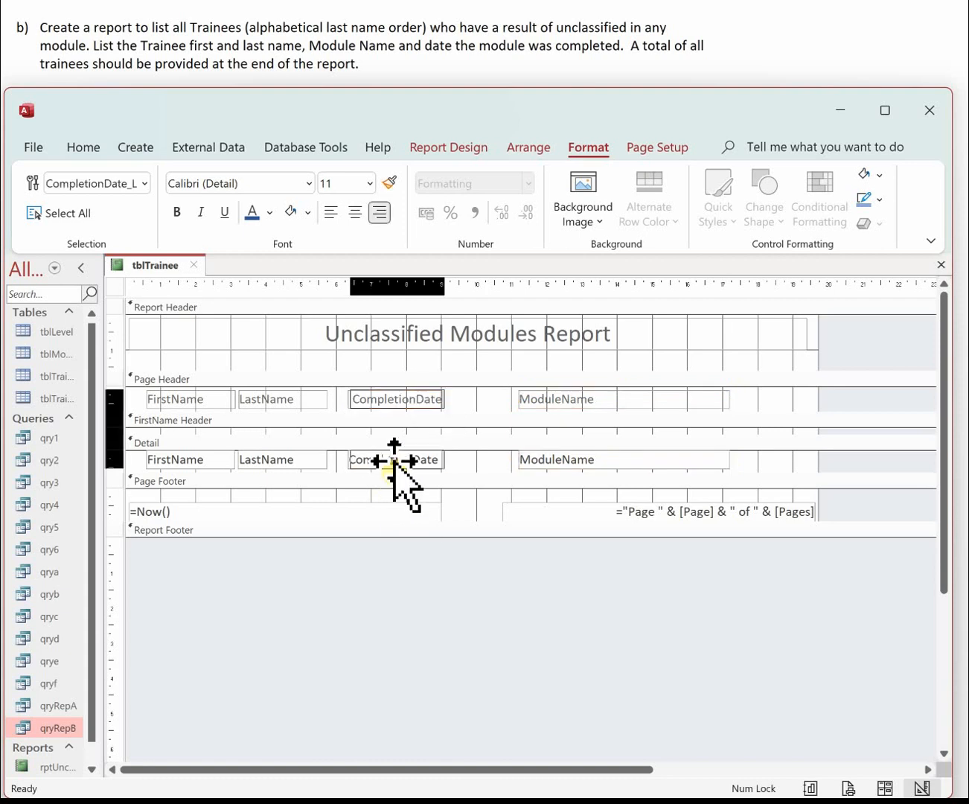
key(Right)
key(Right)
key(Right)
key(Right)
key(Right)
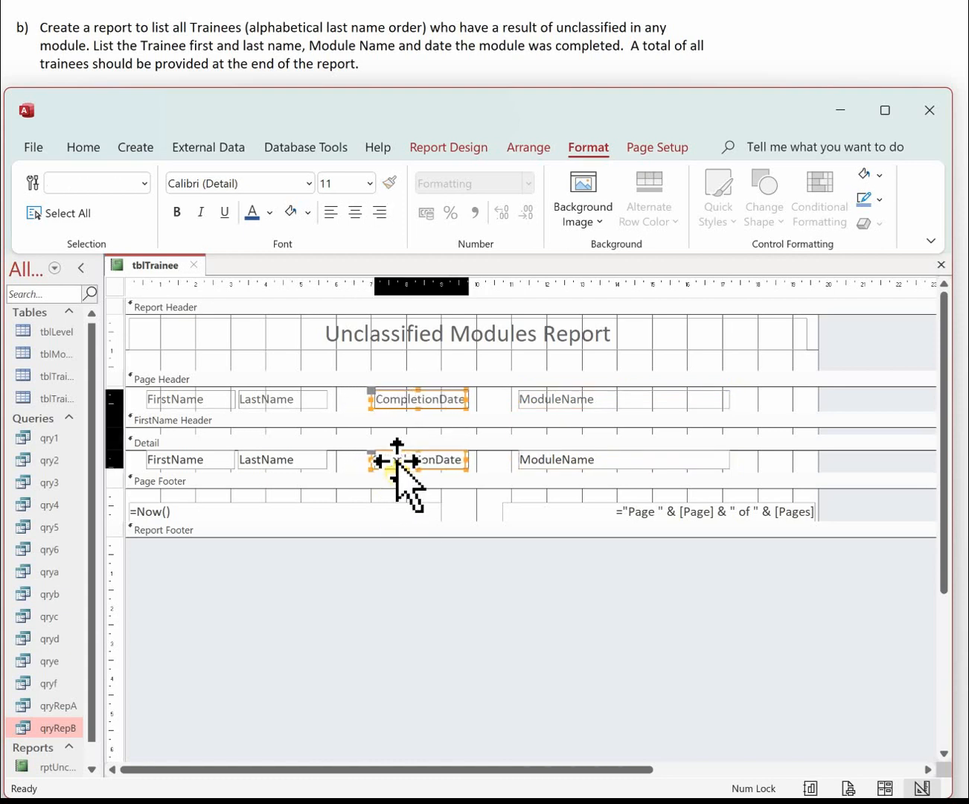
key(Right)
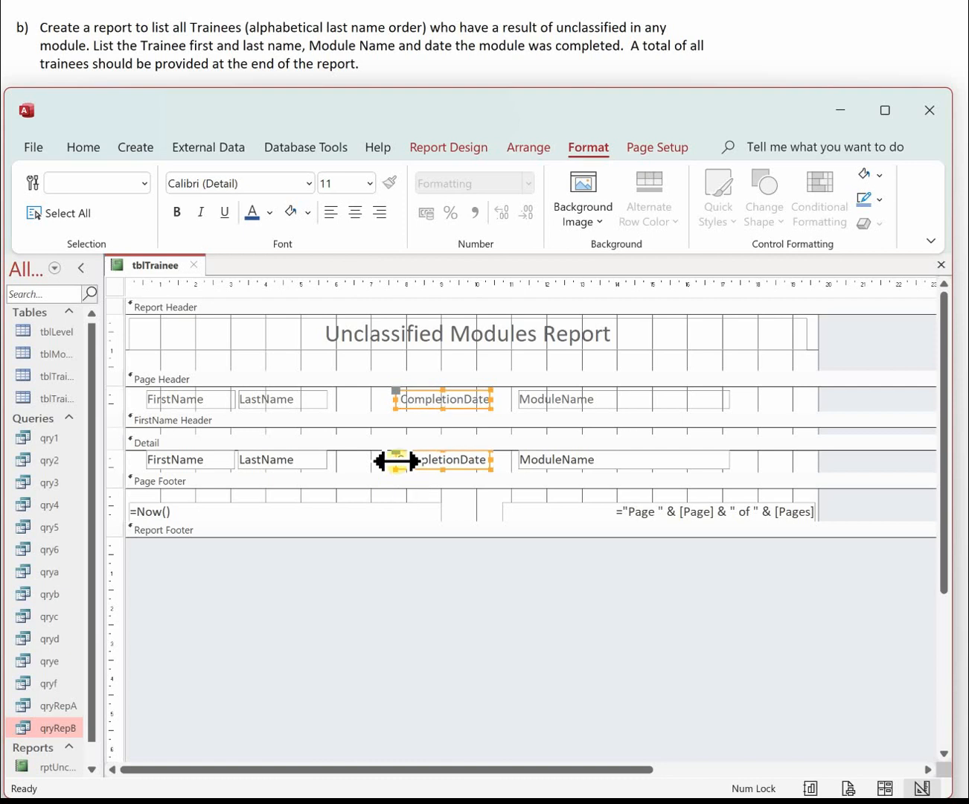
click(846, 348)
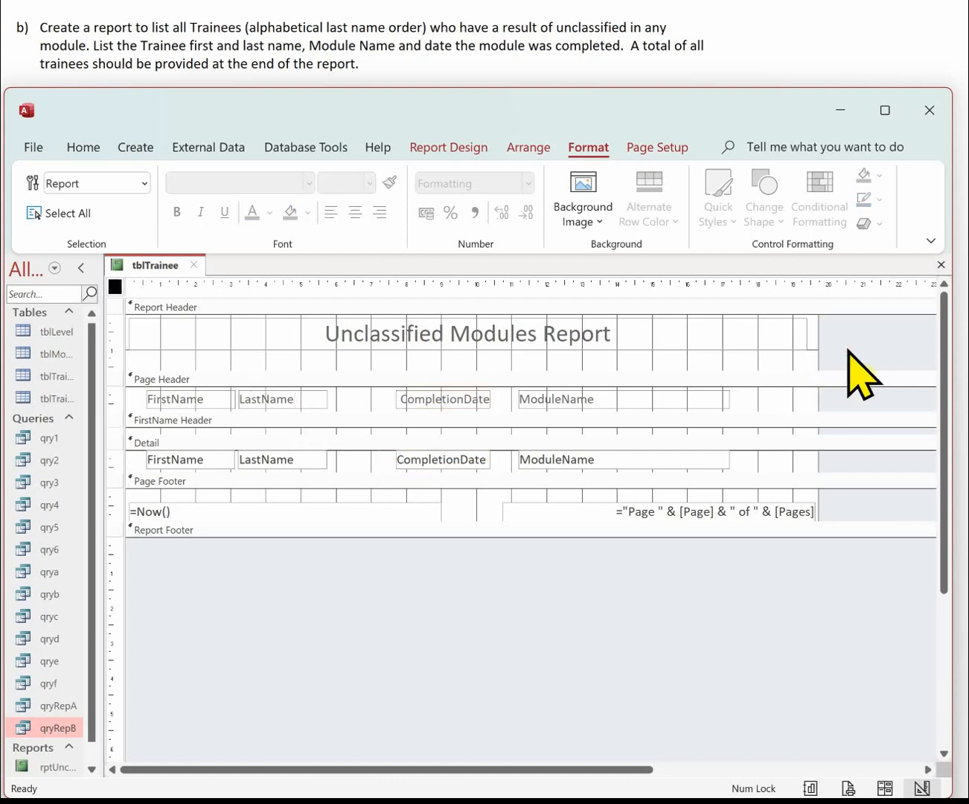
Step: Apply the dark blue font colour to the report title, all Page Header labels and all Detail fields
click(424, 338)
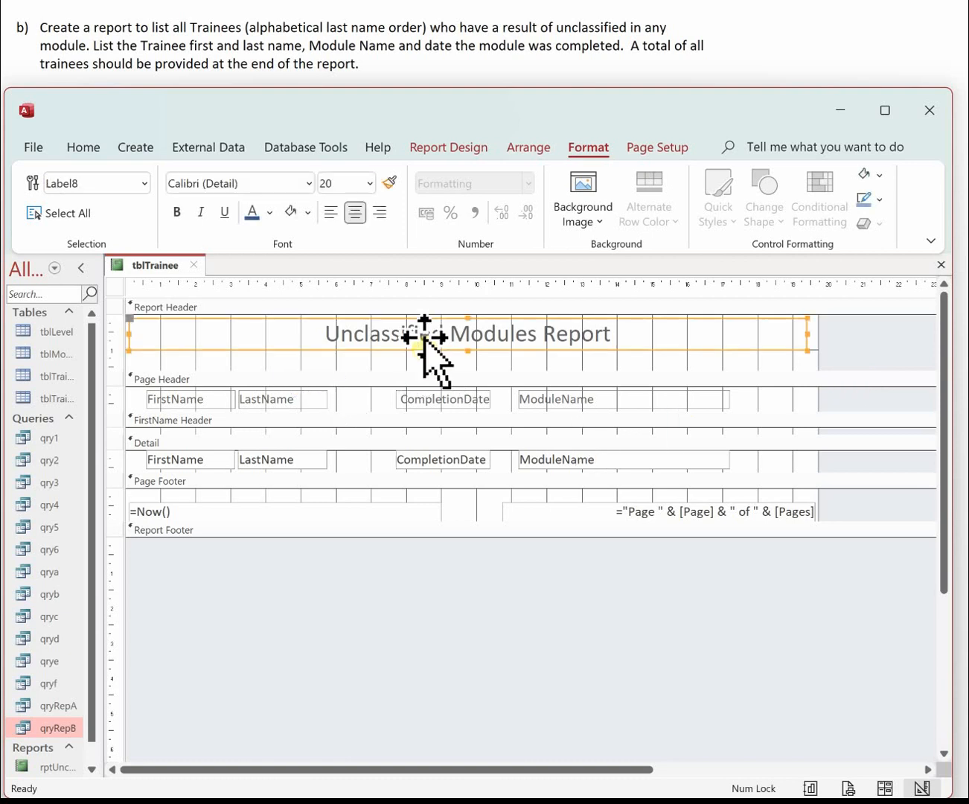
shift+click(210, 398)
shift+click(313, 400)
shift+click(427, 400)
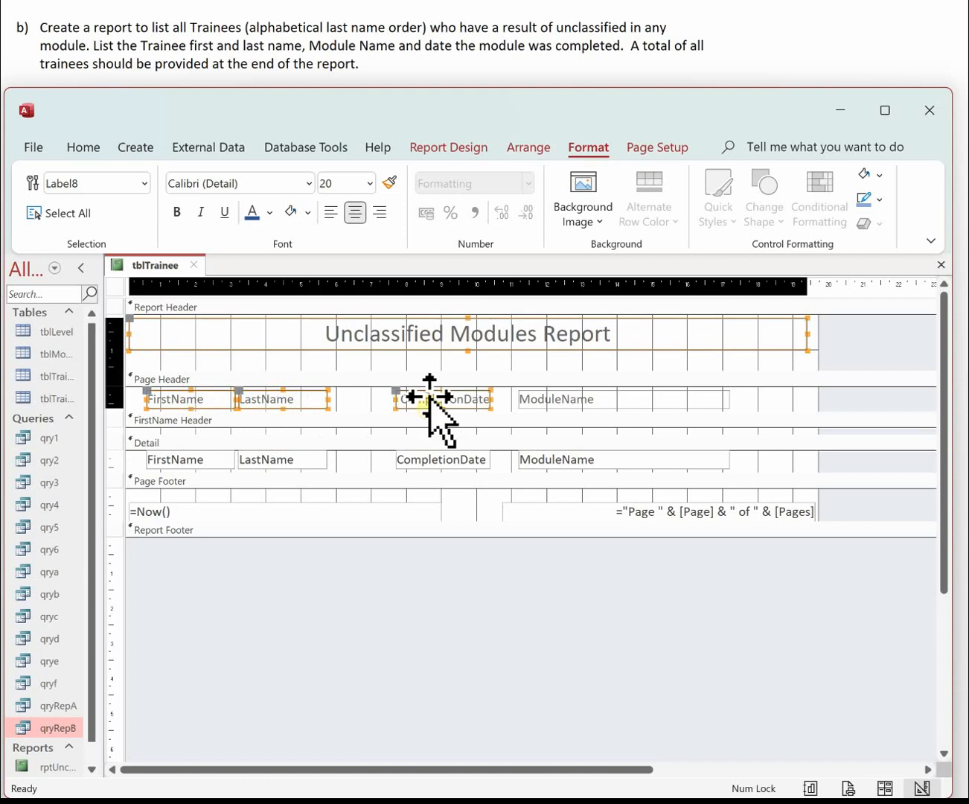
shift+click(542, 401)
shift+click(552, 462)
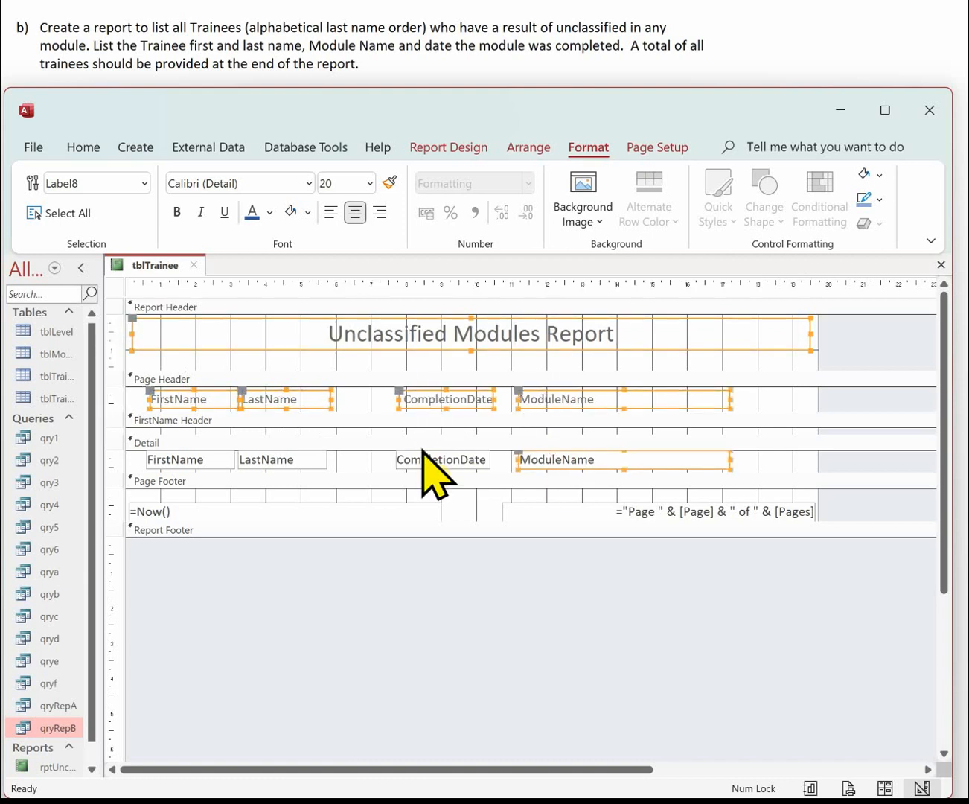
shift+click(445, 462)
shift+click(256, 461)
shift+click(211, 462)
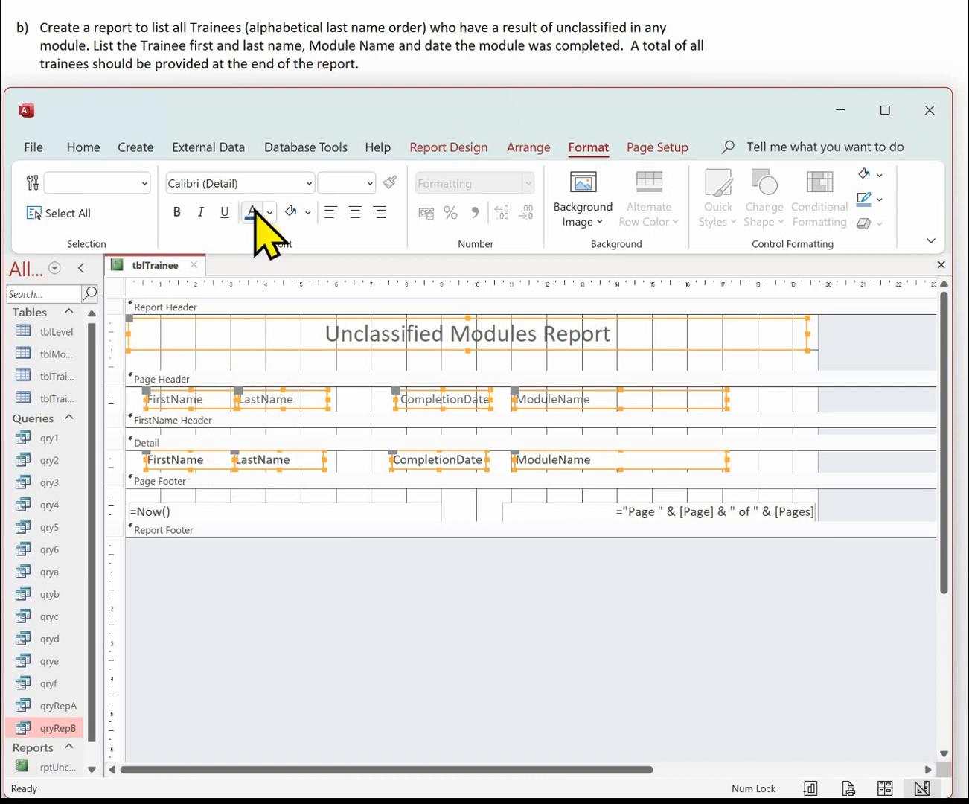
click(770, 537)
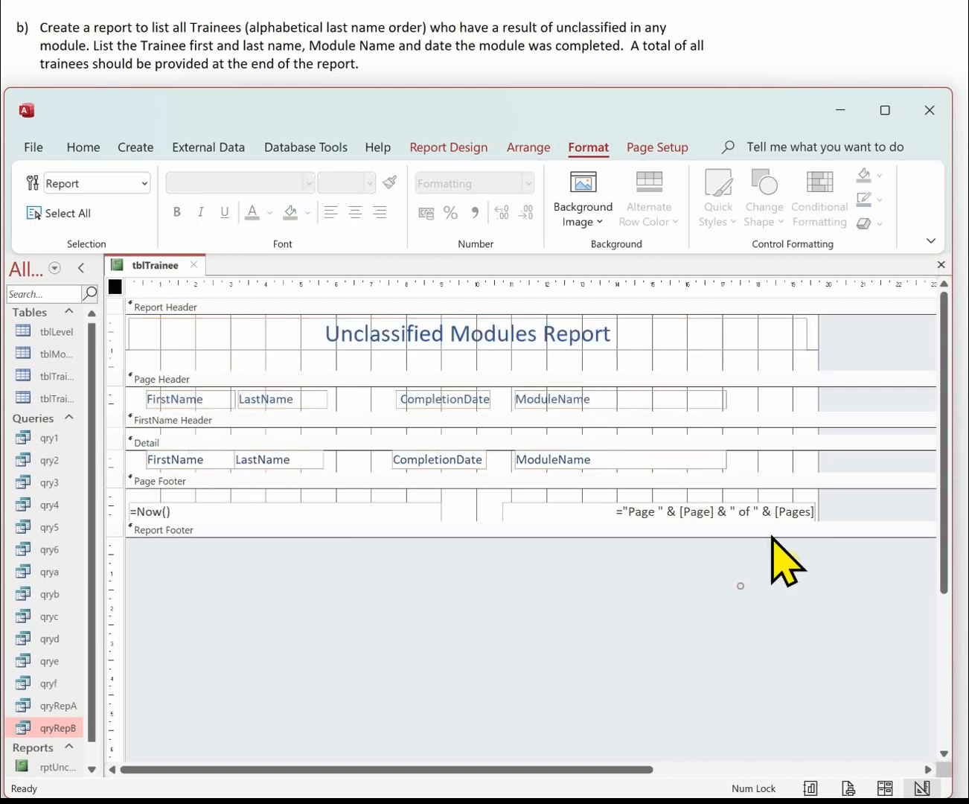
Step: Reword the column headings with spaces as First Name, Last Name, Completion Date and Module Name
click(175, 400)
click(171, 401)
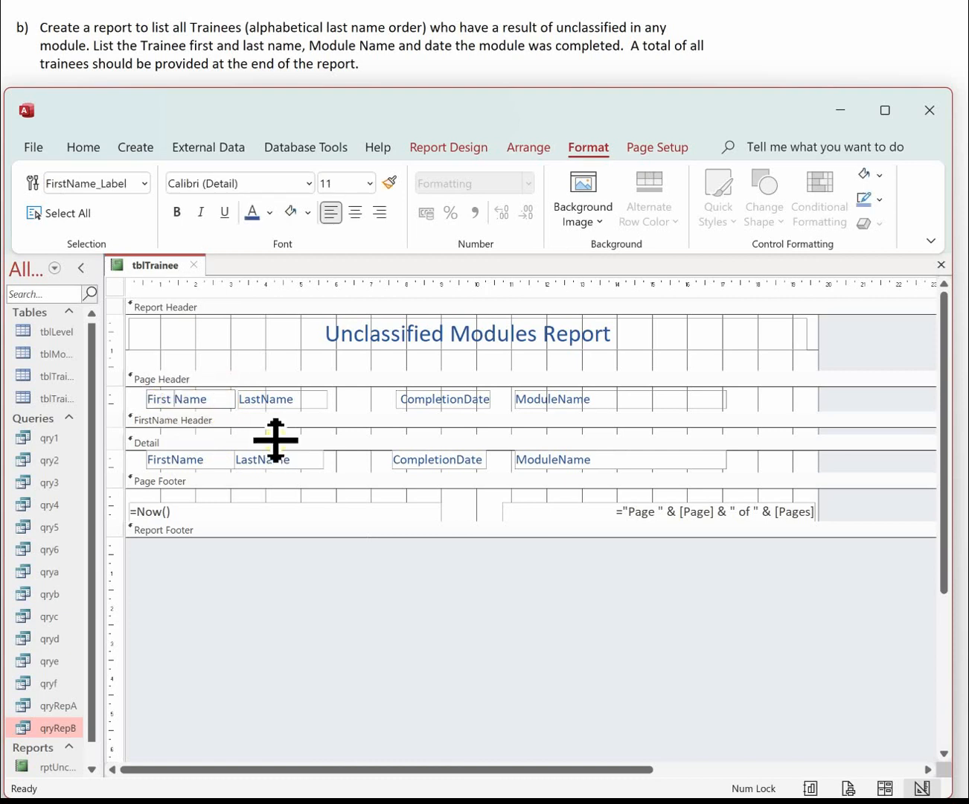
click(262, 399)
click(261, 399)
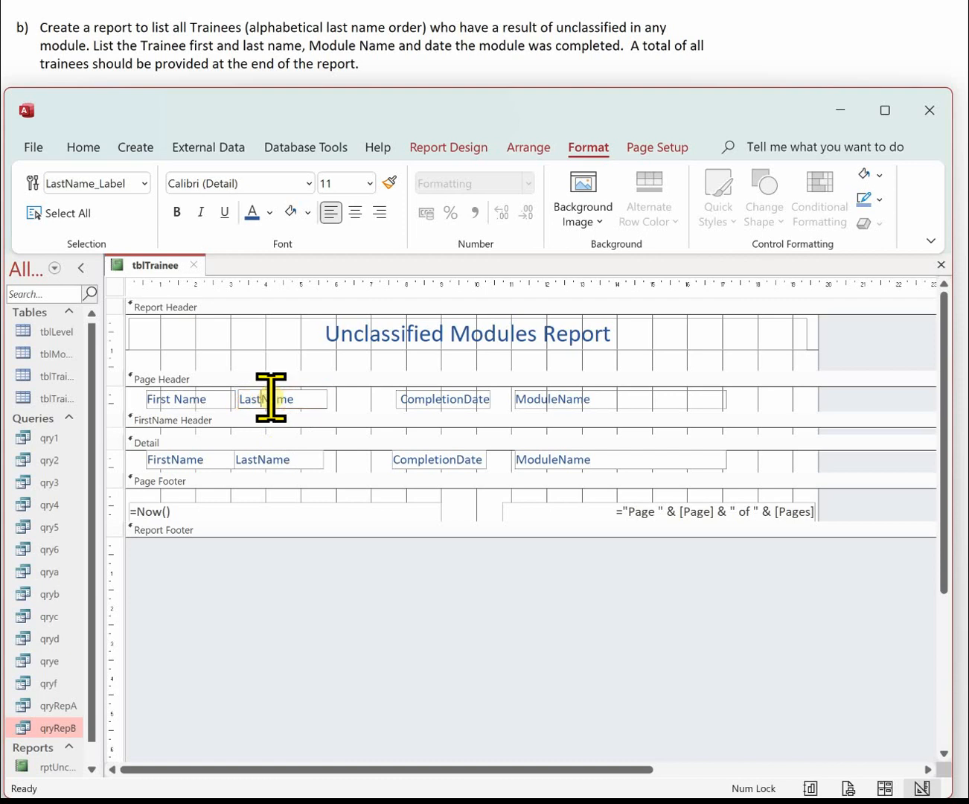
click(463, 401)
click(463, 400)
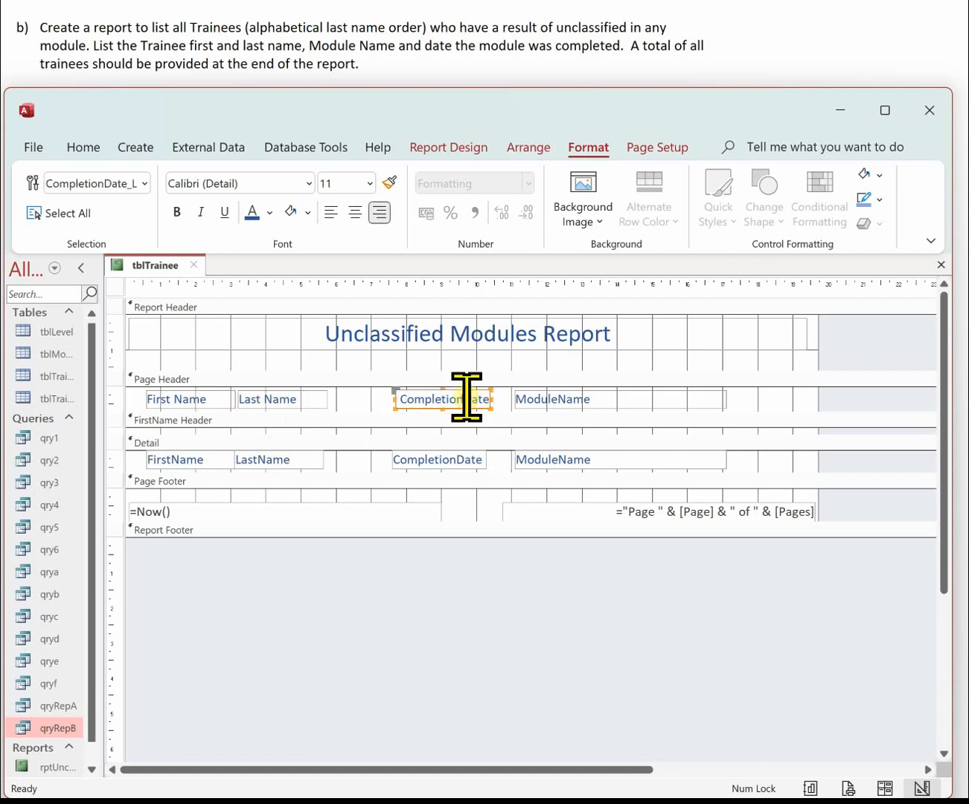
click(584, 401)
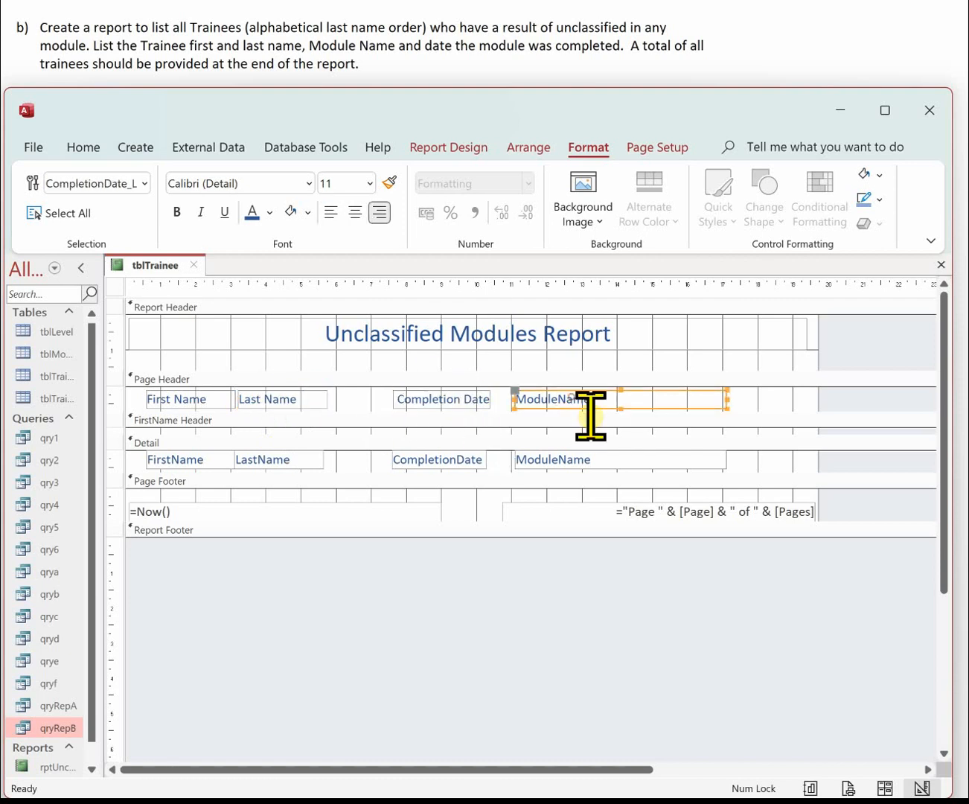
click(559, 398)
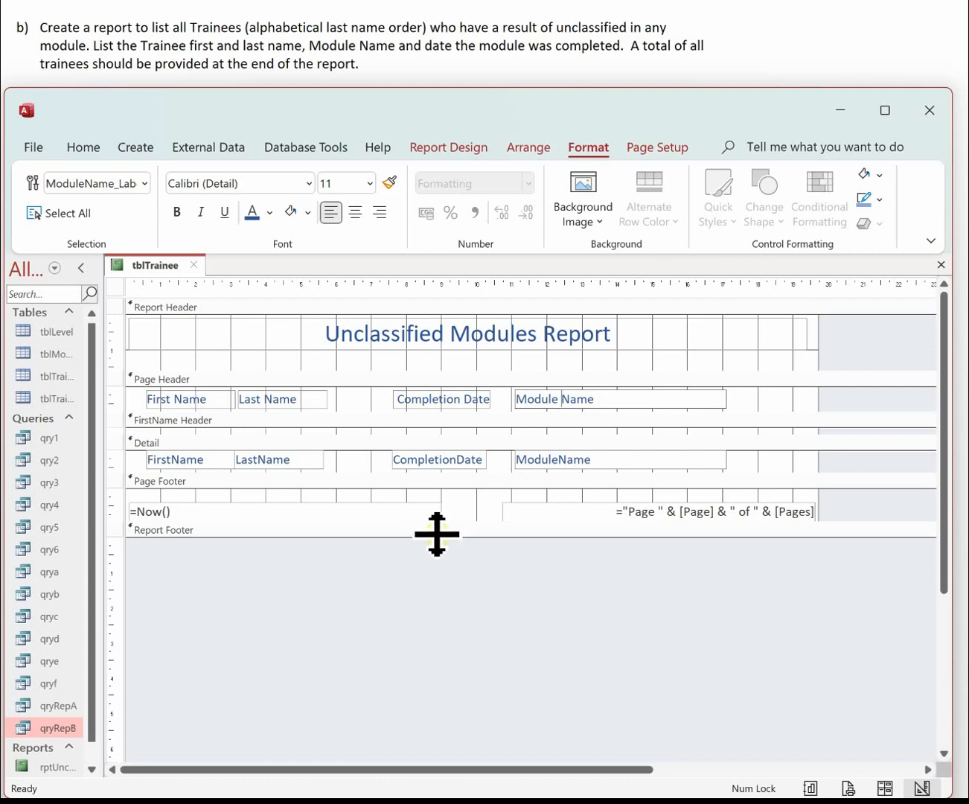
Step: Make the Page Header slightly taller and draw a horizontal line beneath the column headings across almost the full report width
click(421, 414)
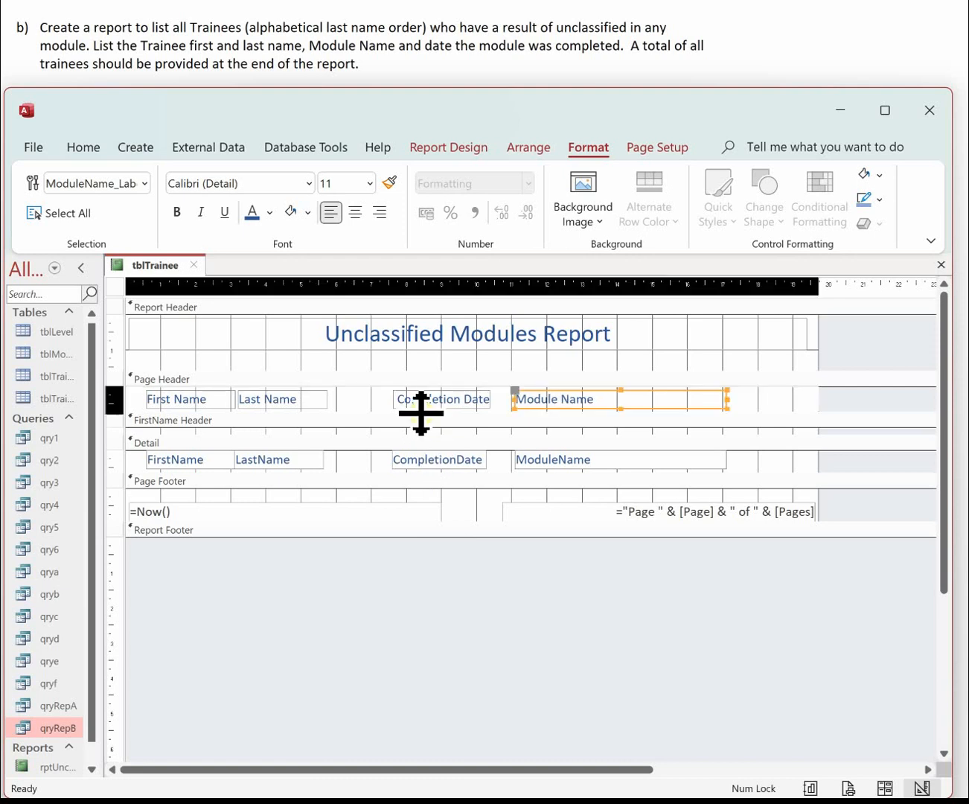
drag(421, 422, 421, 422)
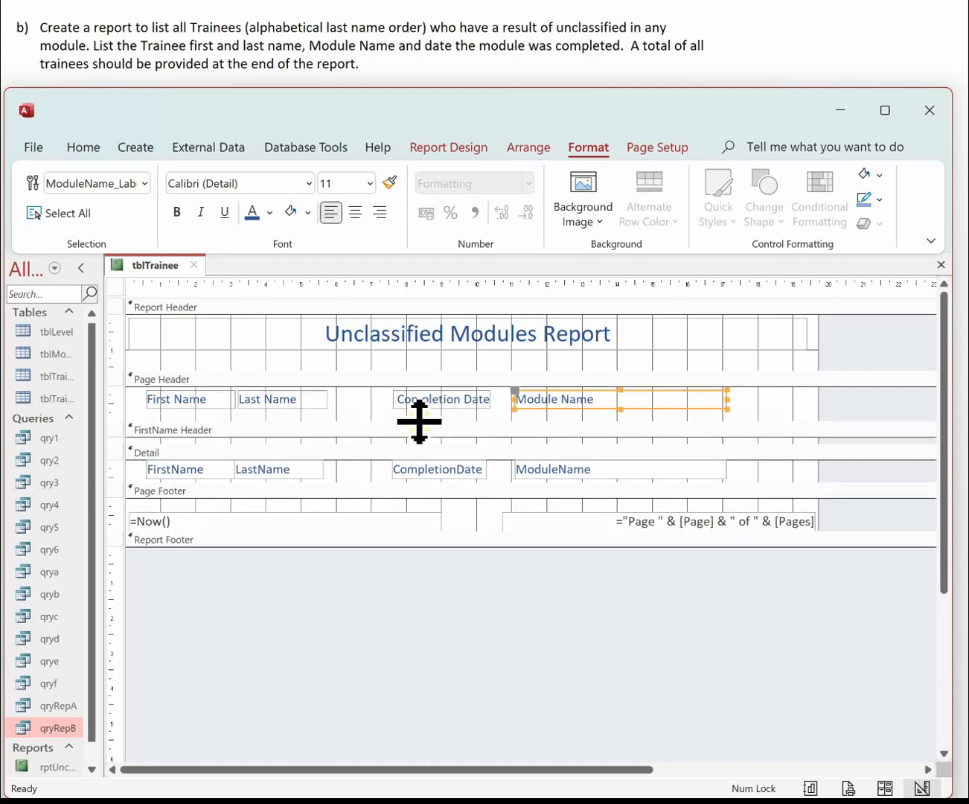
click(459, 149)
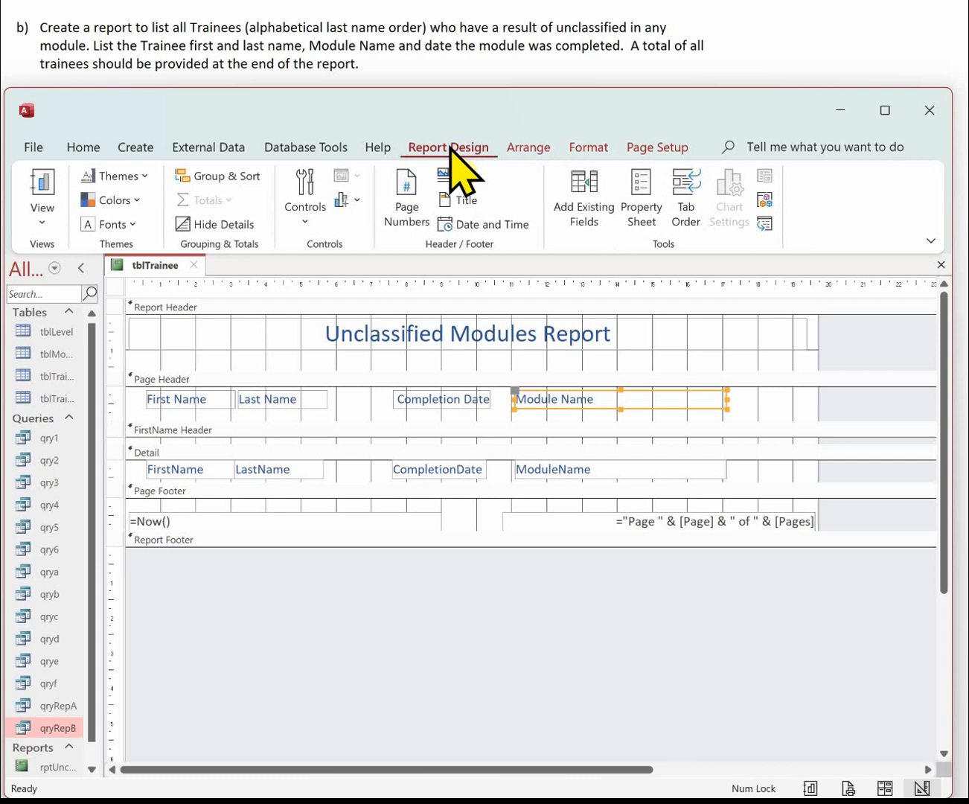
click(301, 196)
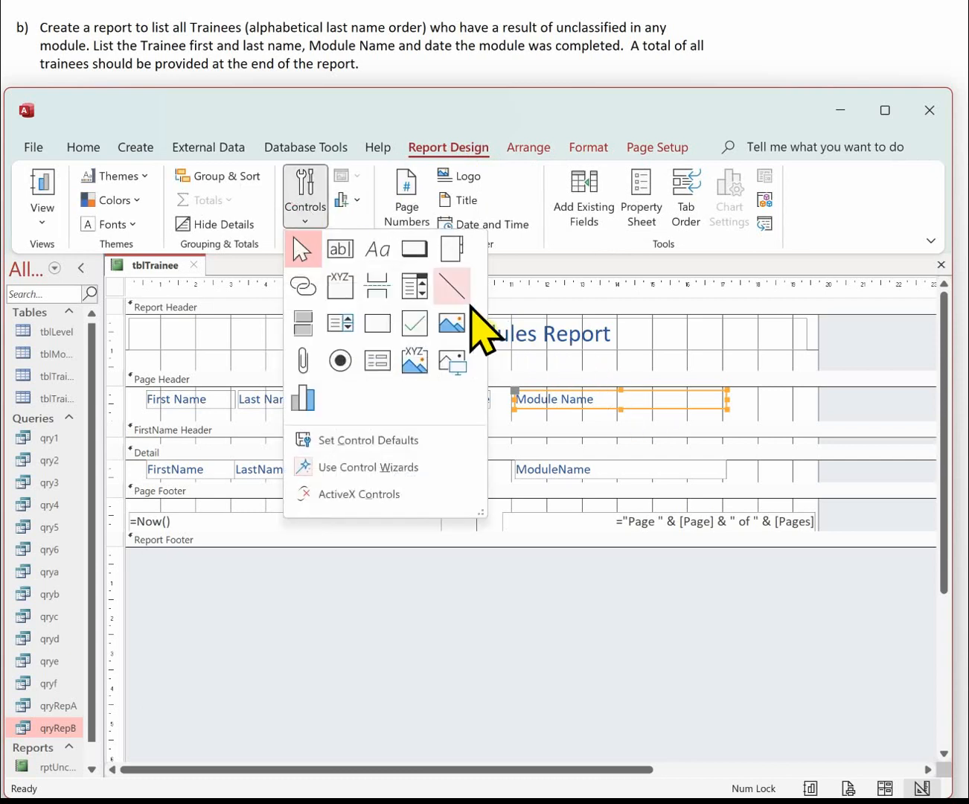
click(451, 286)
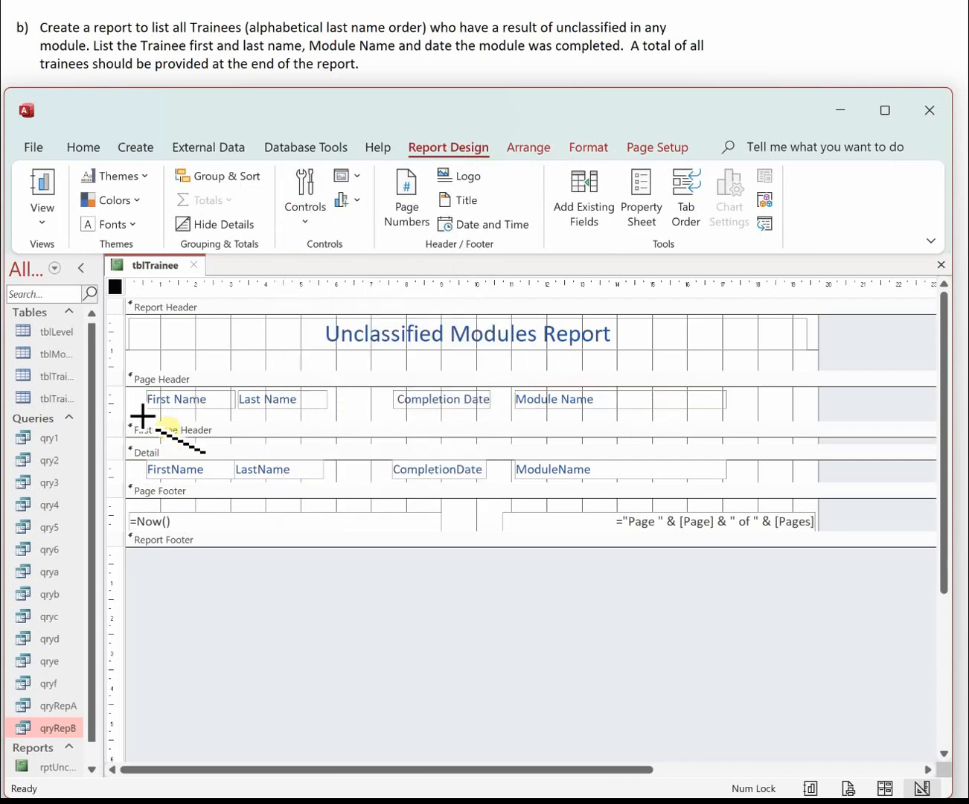
mouse_move(135, 409)
mouse_down()
mouse_move(339, 426)
mouse_move(701, 431)
mouse_move(815, 415)
mouse_up()
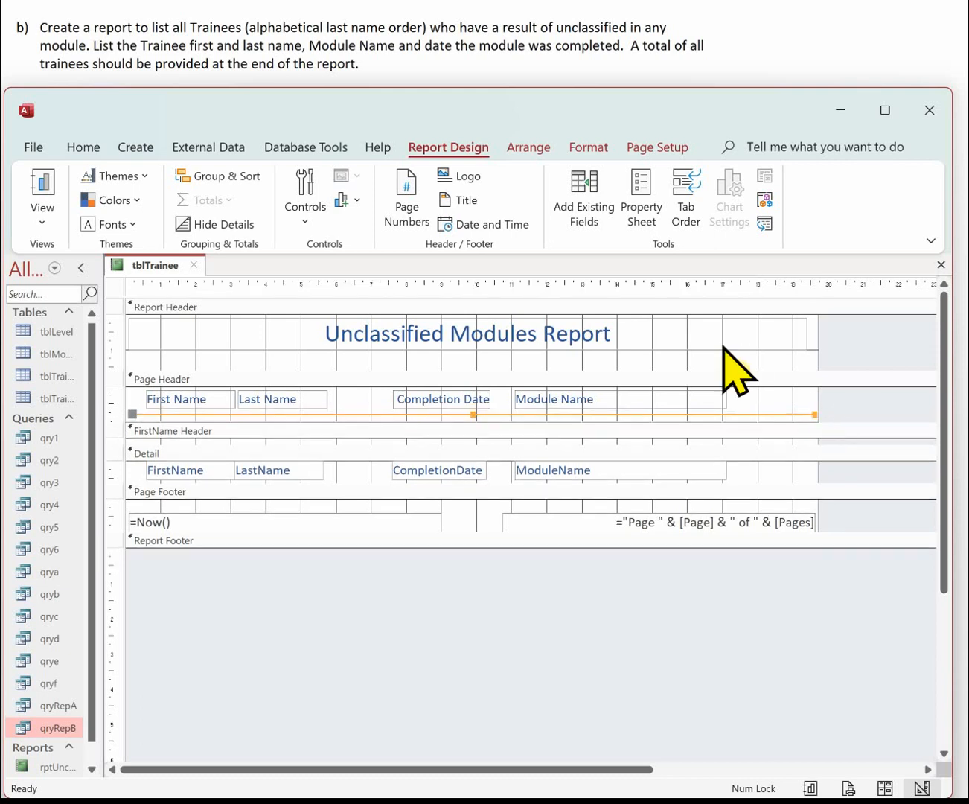
Step: Colour the line under the column headings light blue and increase its thickness
click(590, 148)
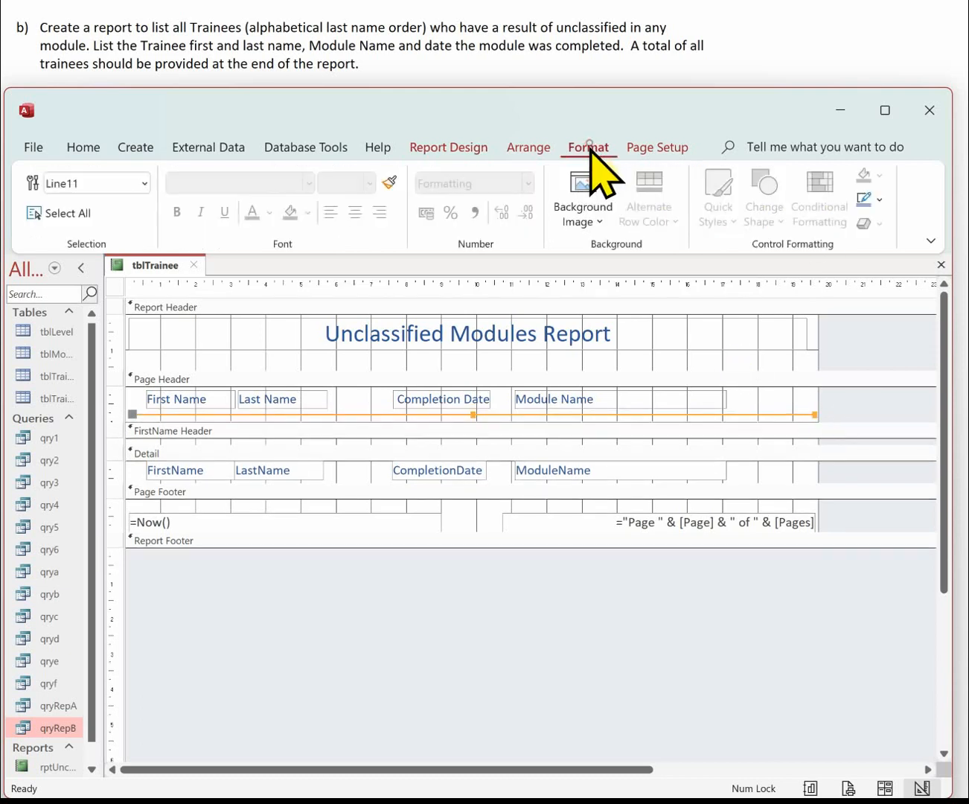
click(871, 199)
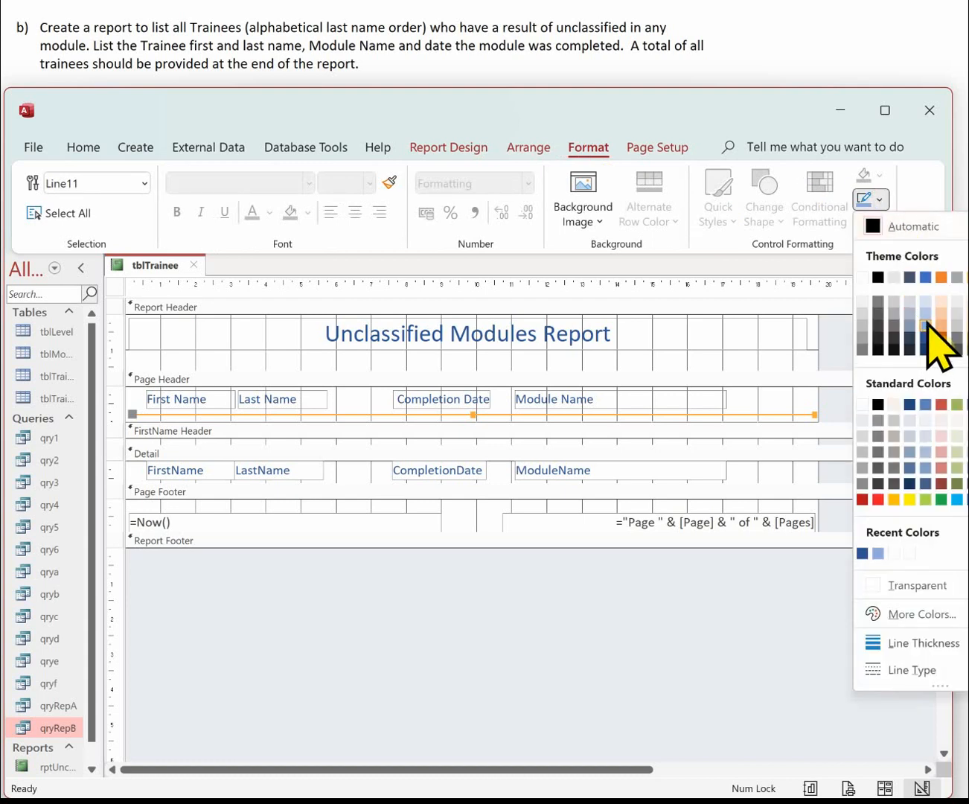
click(923, 323)
click(866, 199)
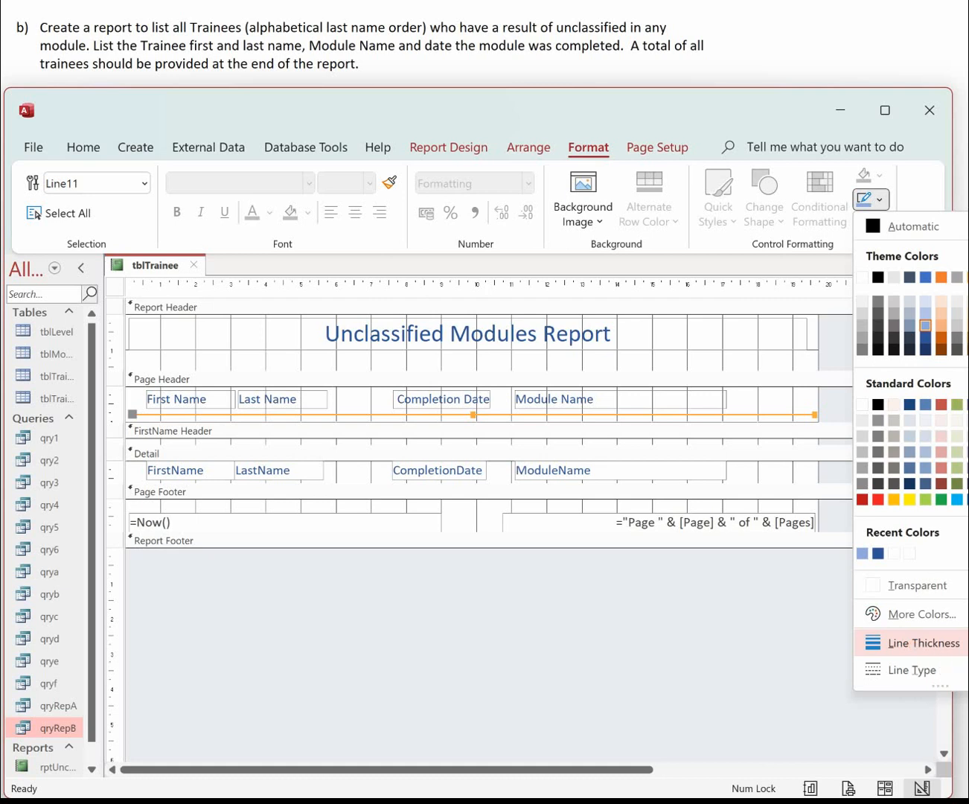
click(968, 688)
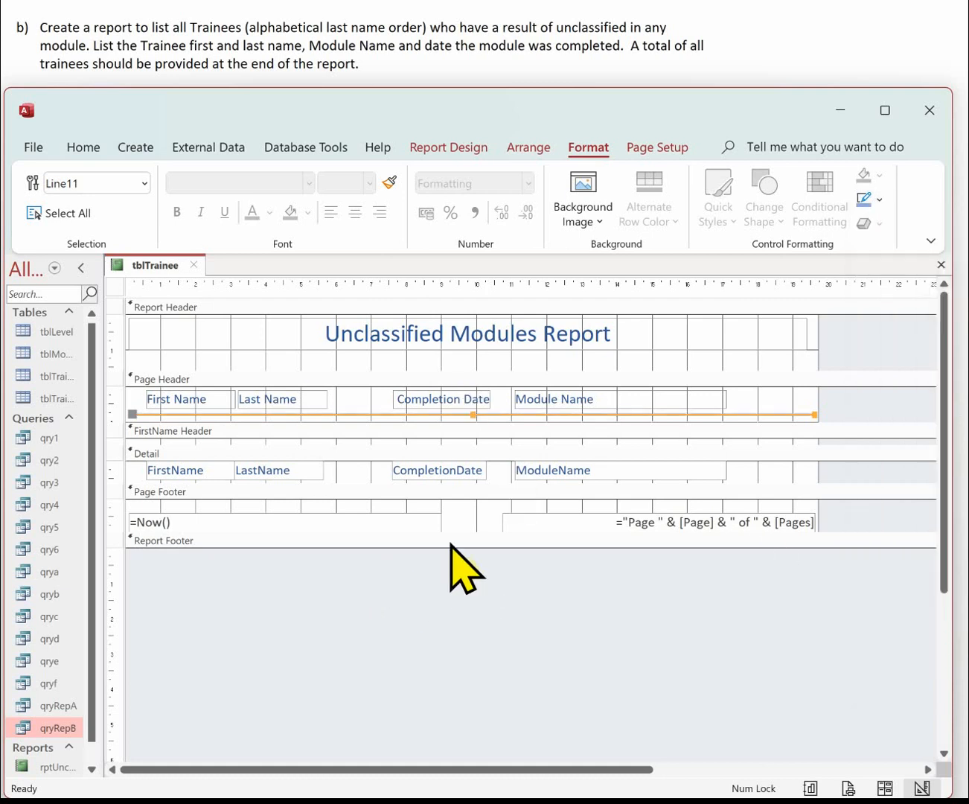
Step: Extend the Report Footer to about 2 cm and add a text box about 4.7 by 1 cm with its label reading Total Trainees
drag(449, 549, 451, 618)
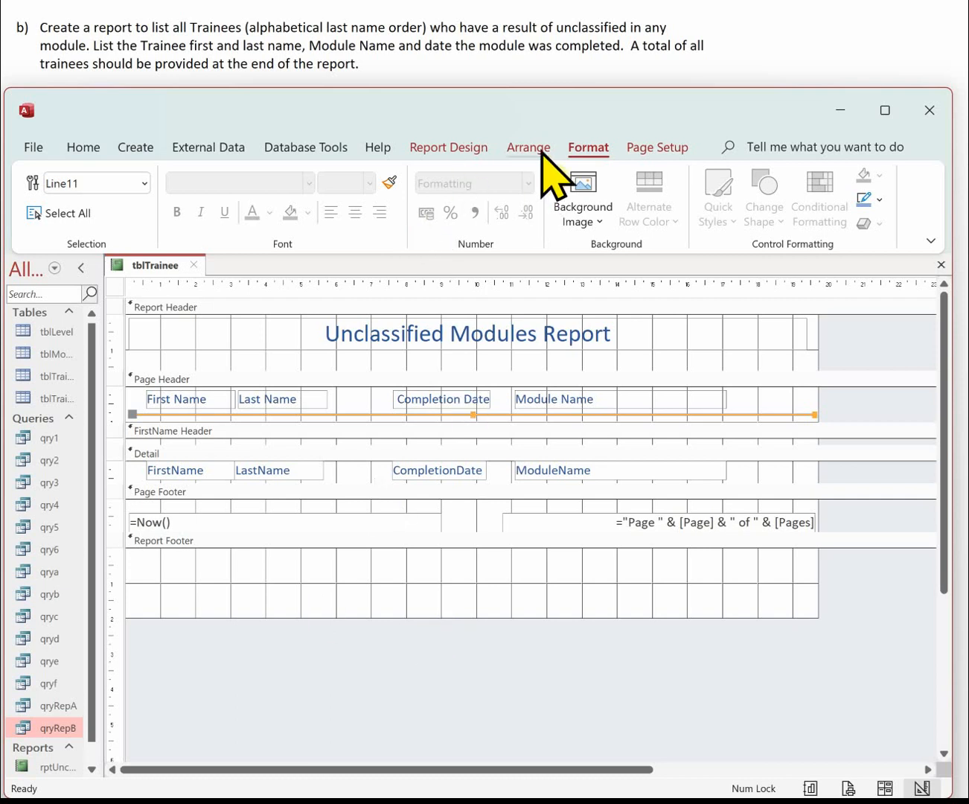
click(481, 150)
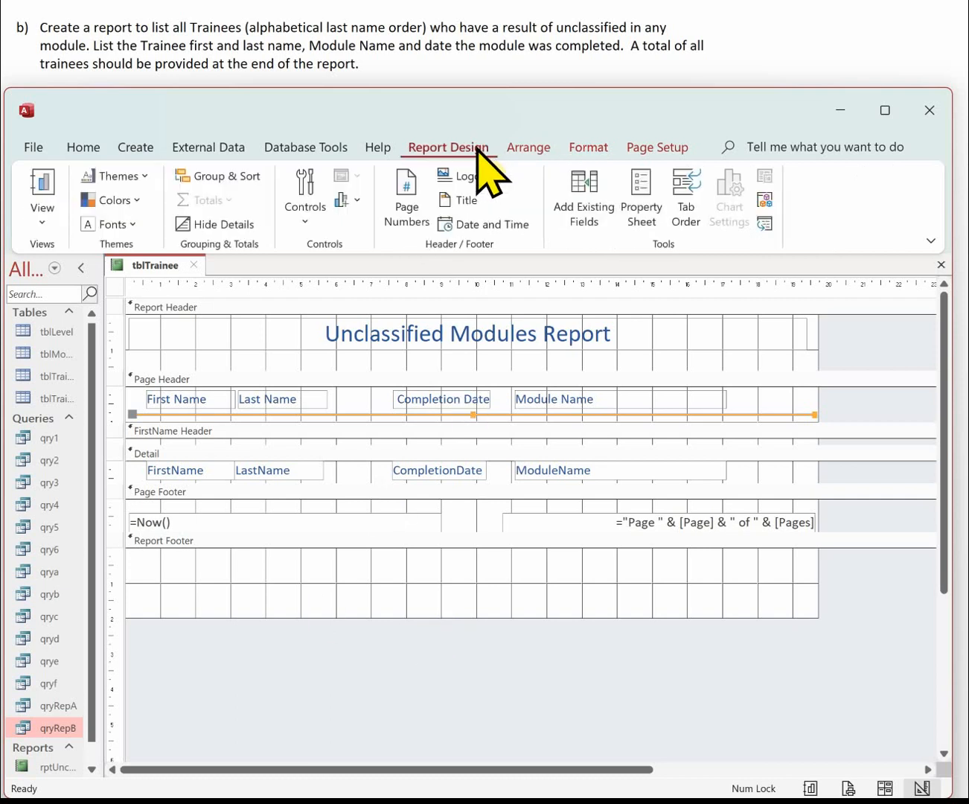
click(311, 223)
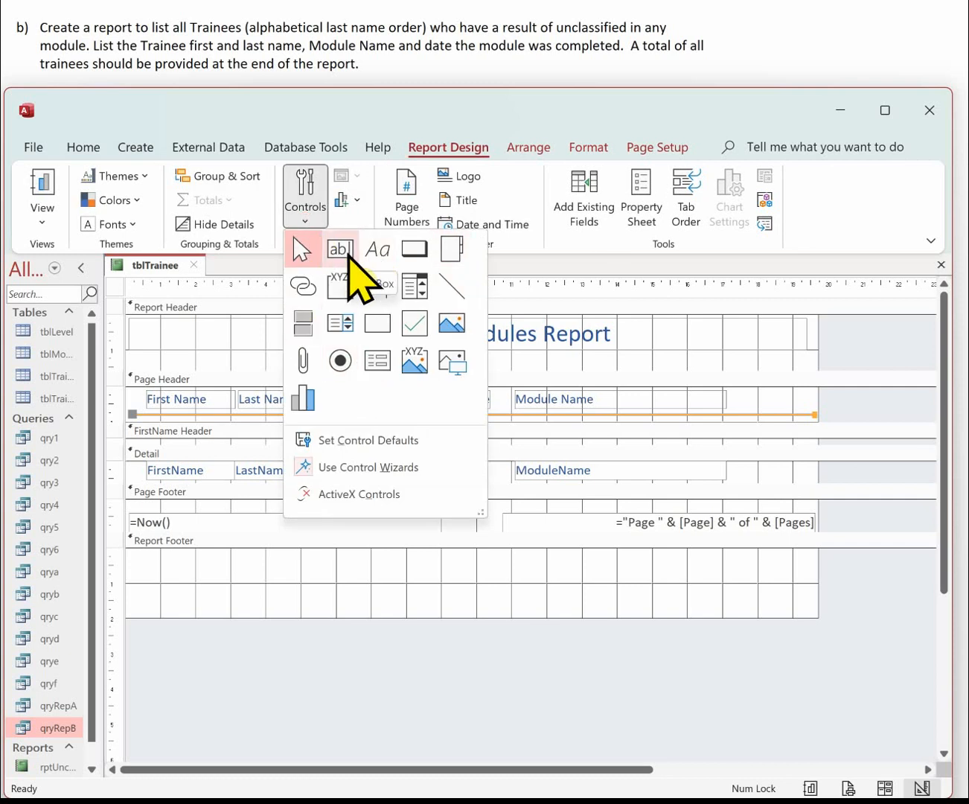
click(338, 251)
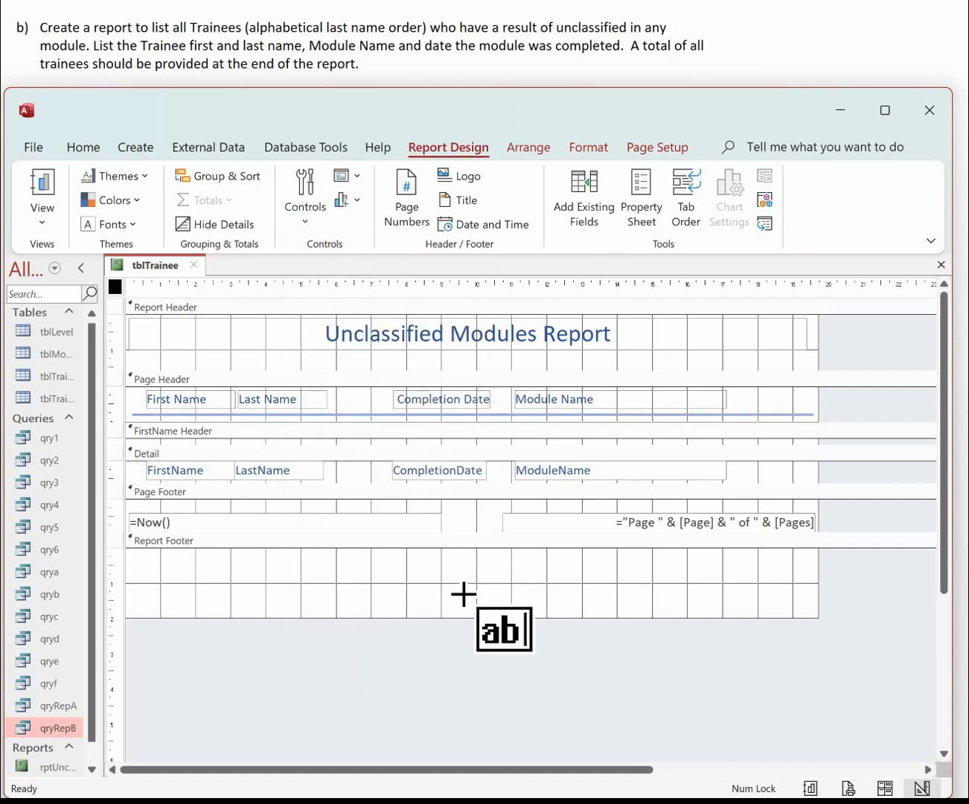
drag(508, 567, 674, 601)
click(436, 577)
double_click(436, 574)
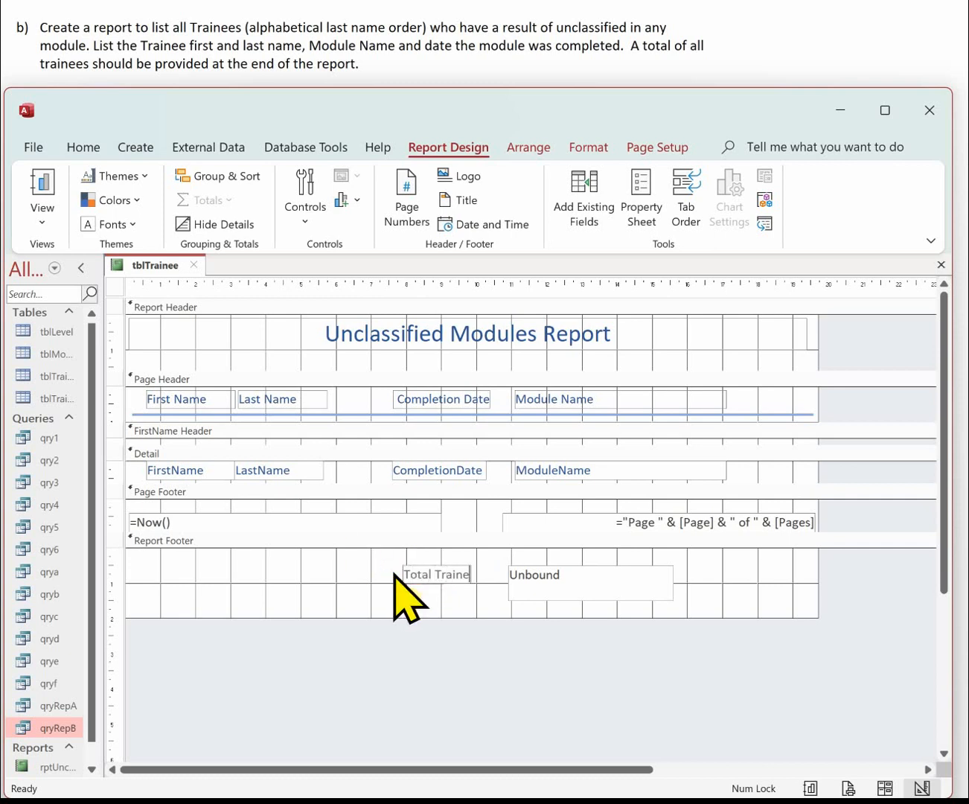
Step: Set the control source of the Report Footer text box to =Count(*) using the Expression Builder
click(558, 584)
click(558, 582)
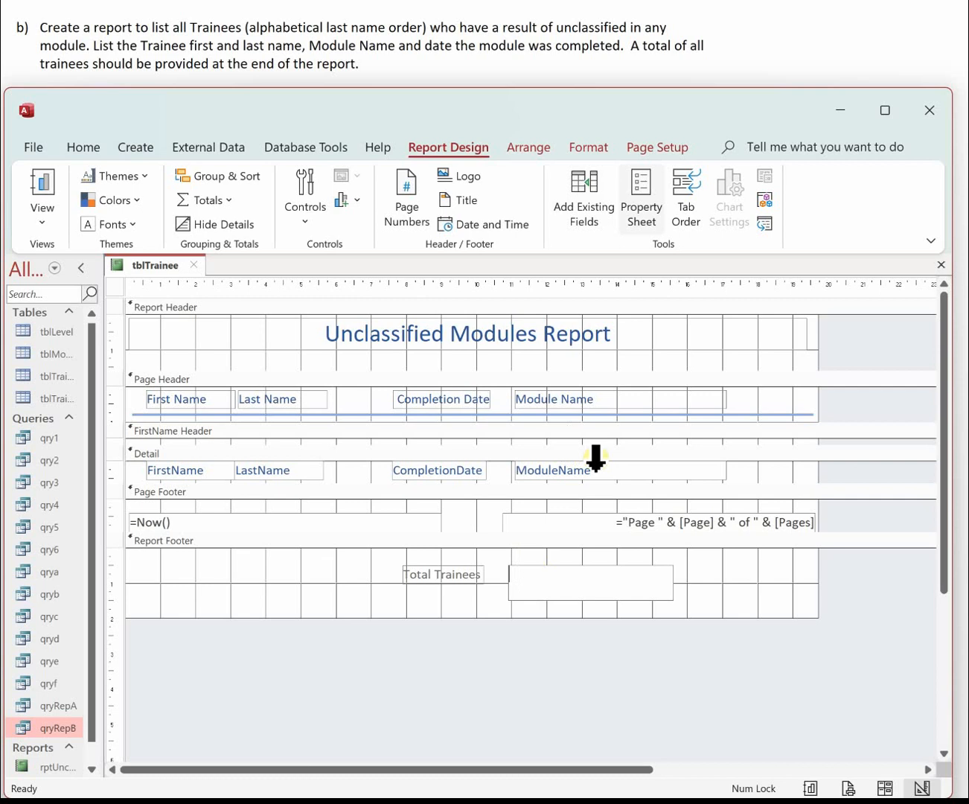
click(638, 200)
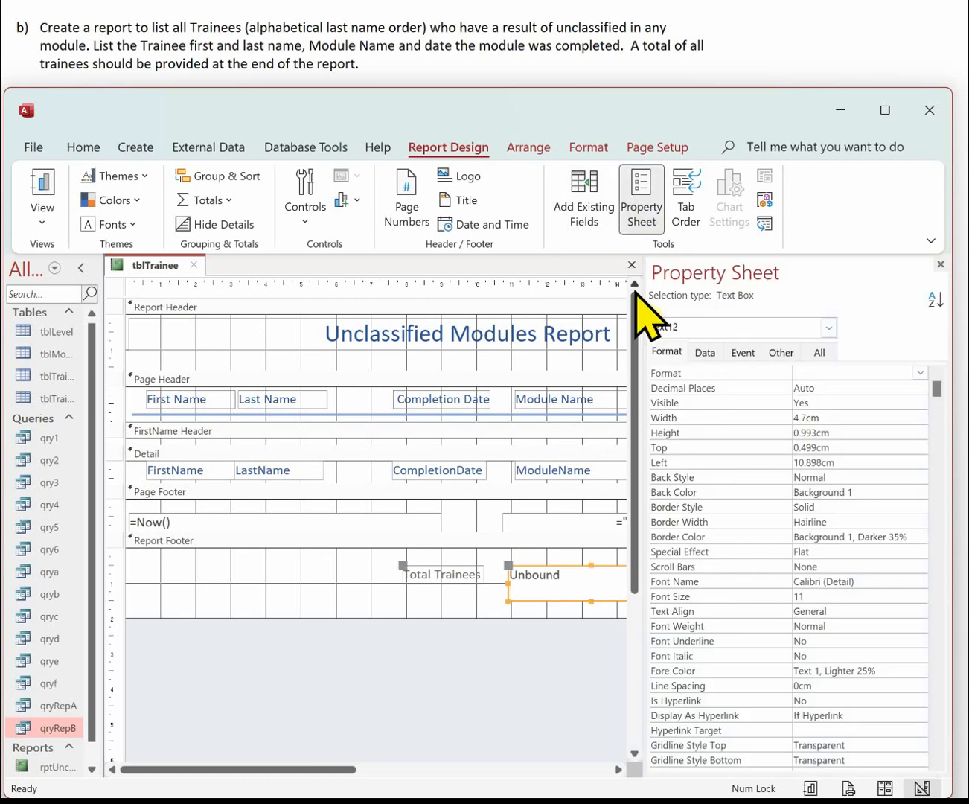
click(705, 352)
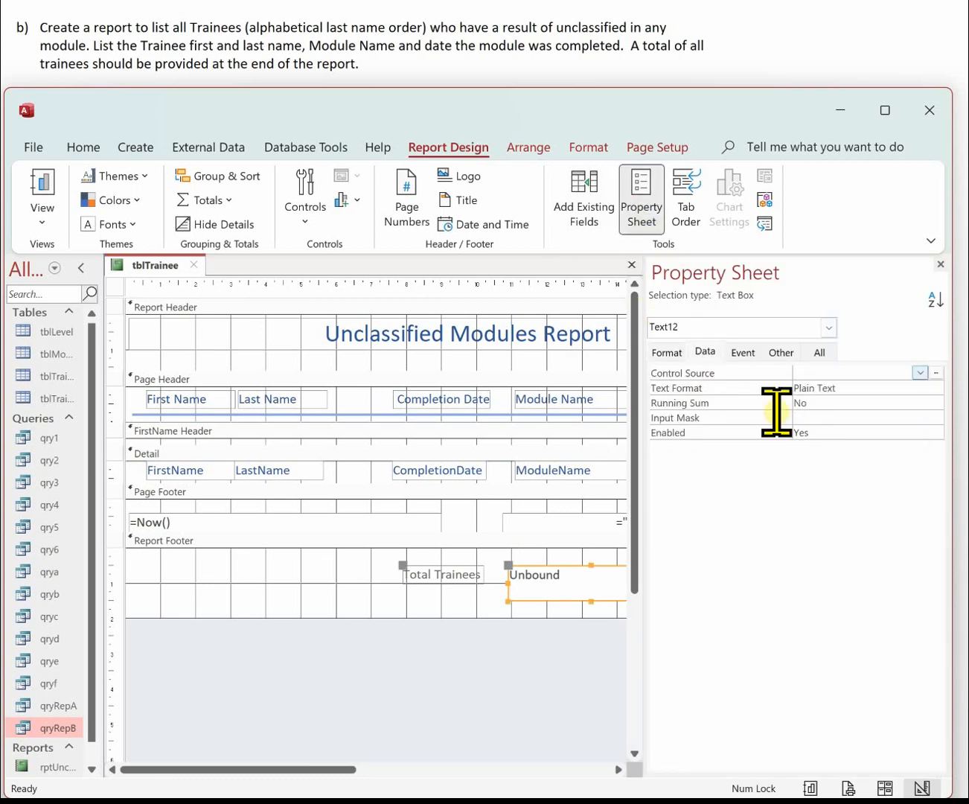
click(935, 372)
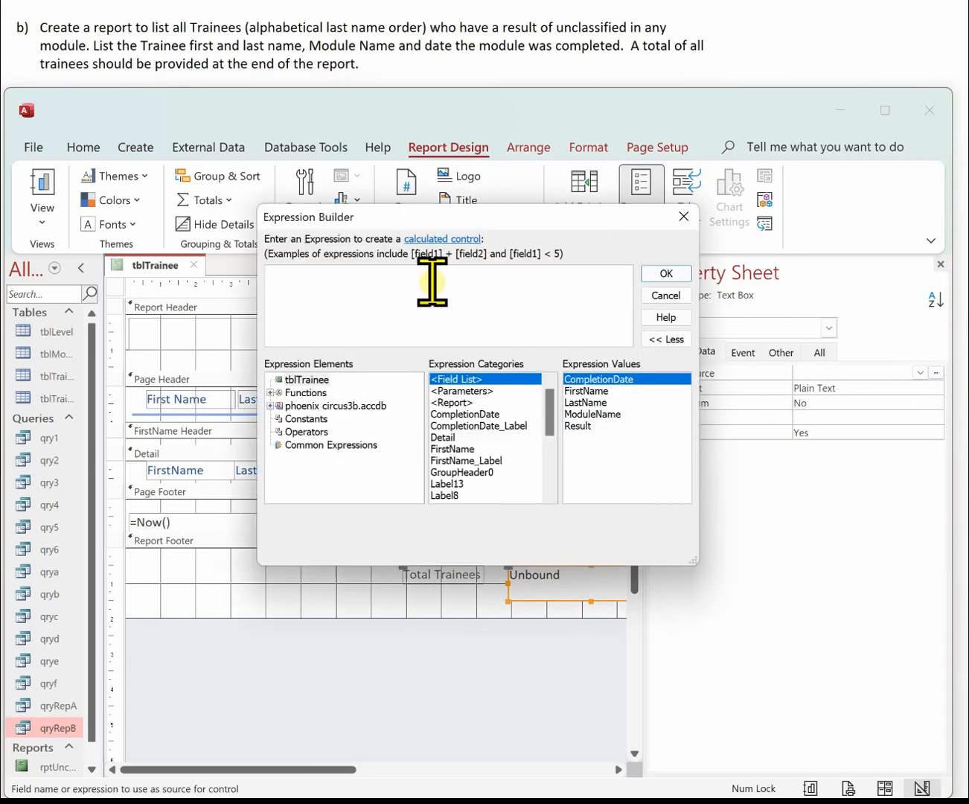
text(=count()
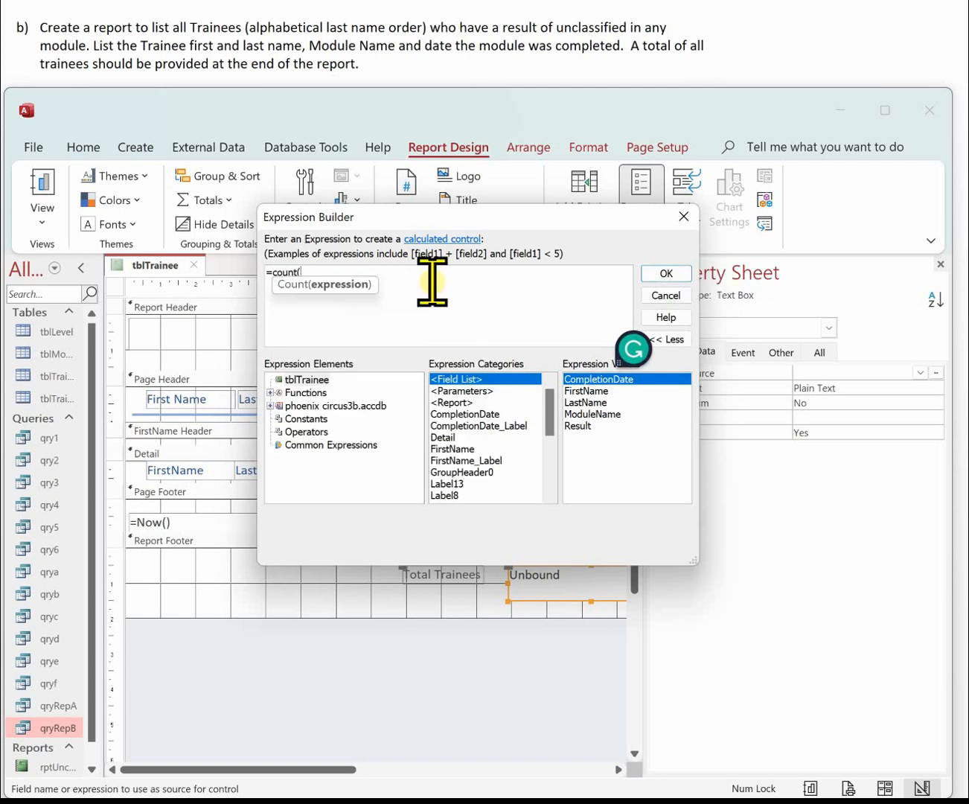
text(*))
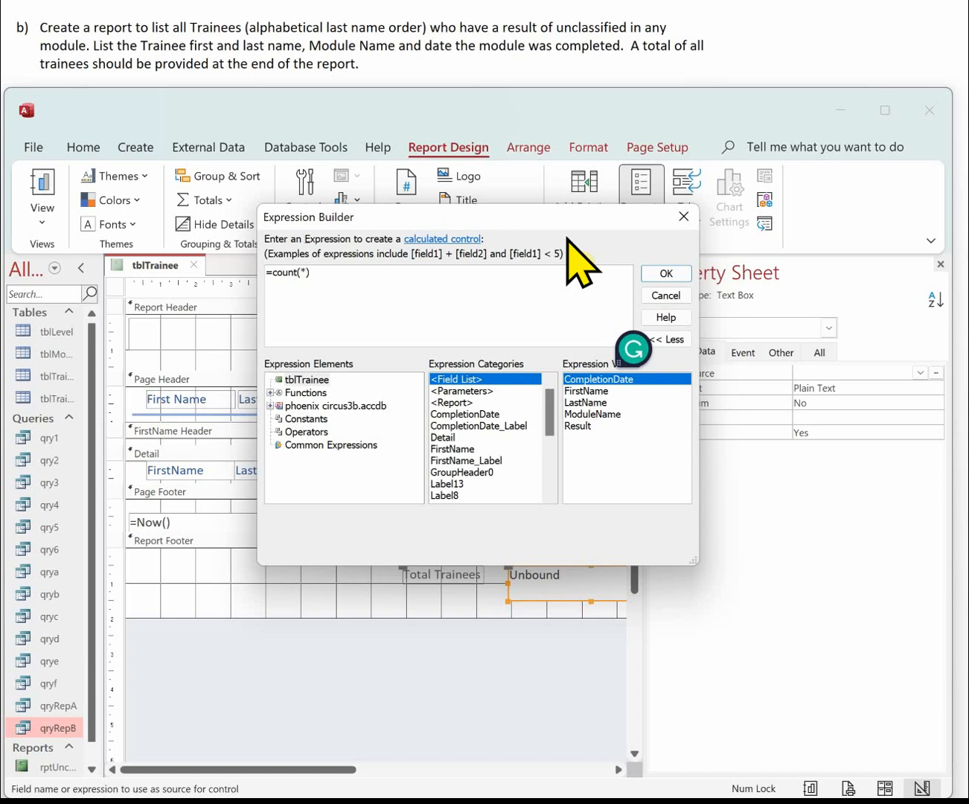
click(653, 274)
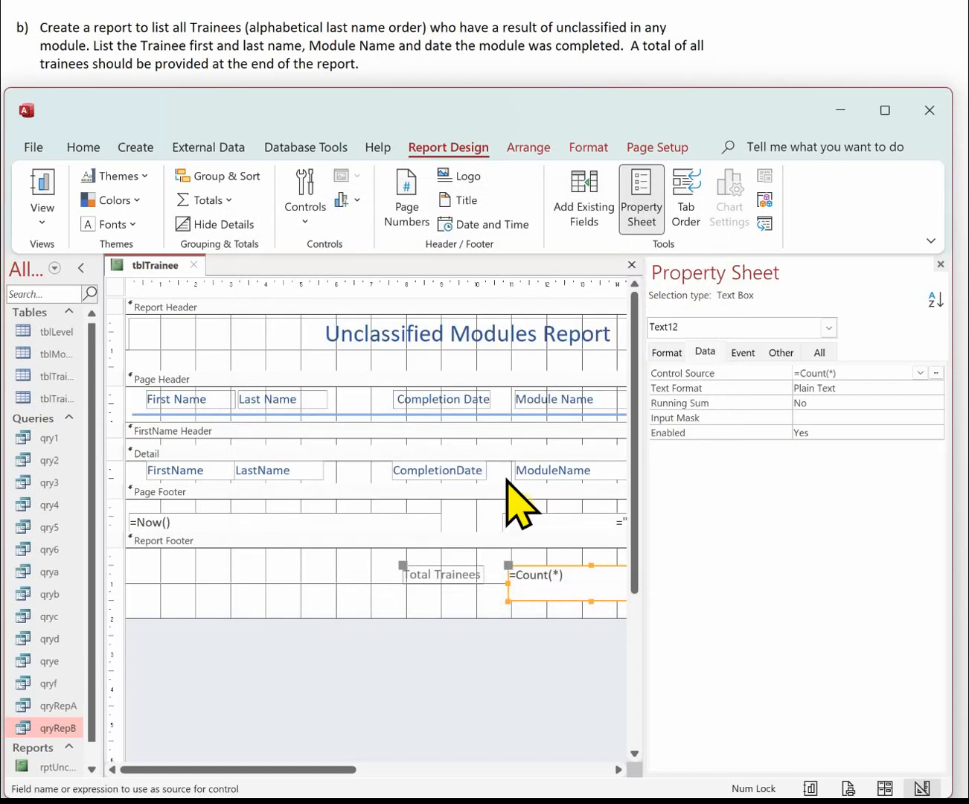
click(939, 265)
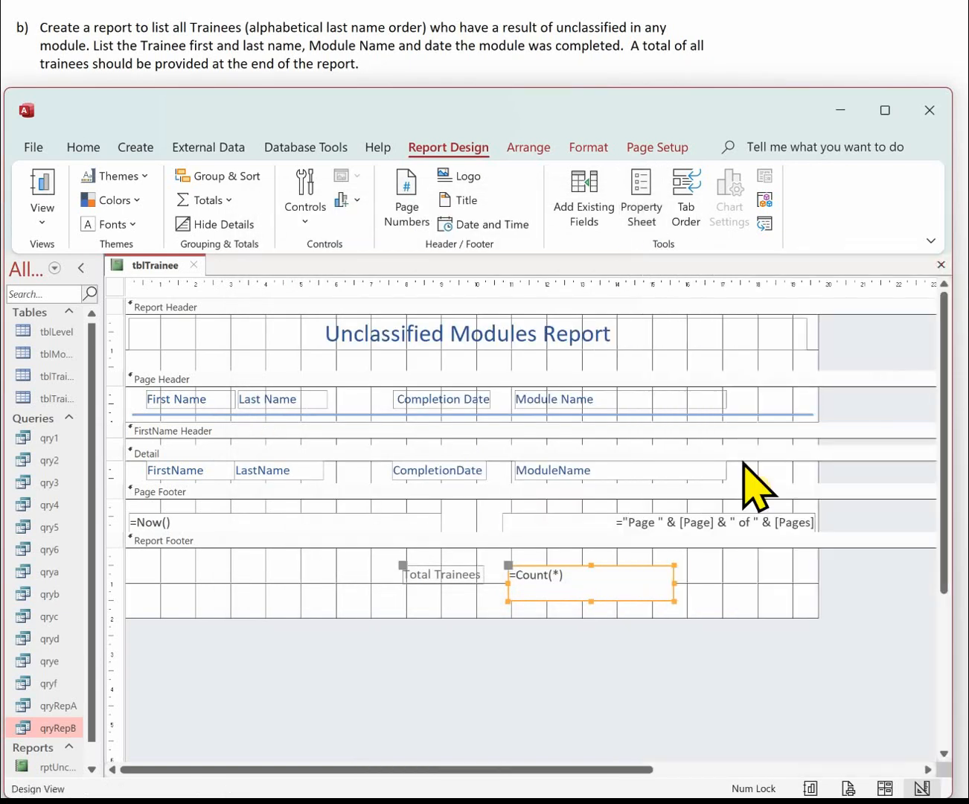
Step: Shrink the =Count(*) text box to fit its contents and apply the dark blue font colour to it and its label
drag(592, 601, 585, 585)
drag(675, 575, 569, 573)
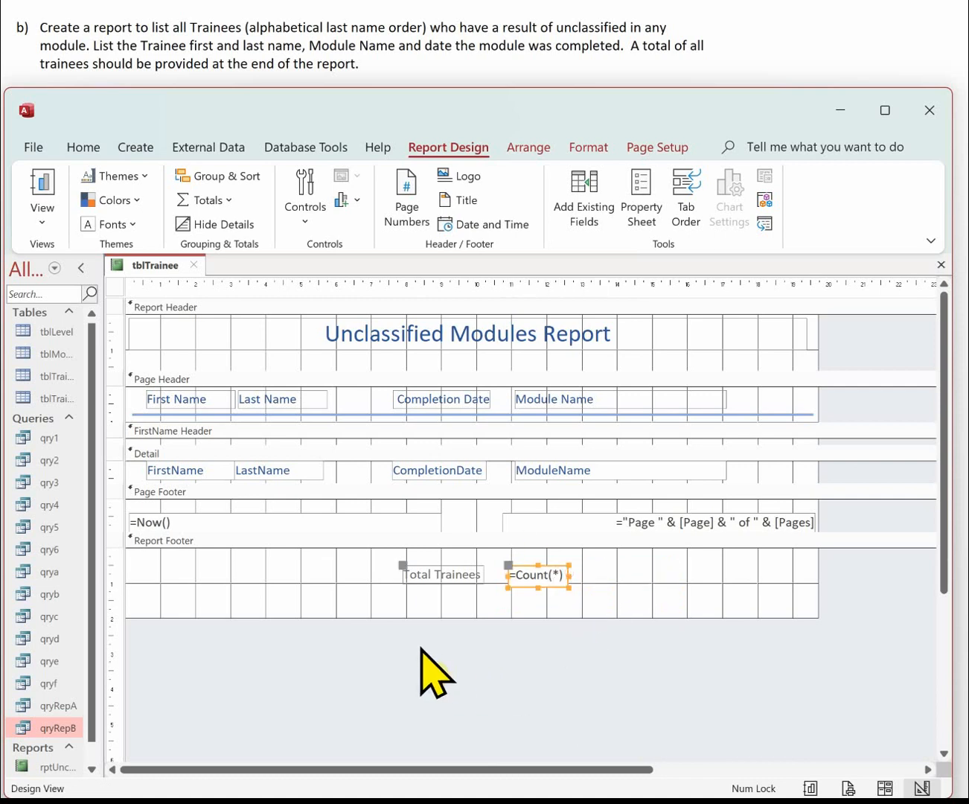
shift+click(449, 581)
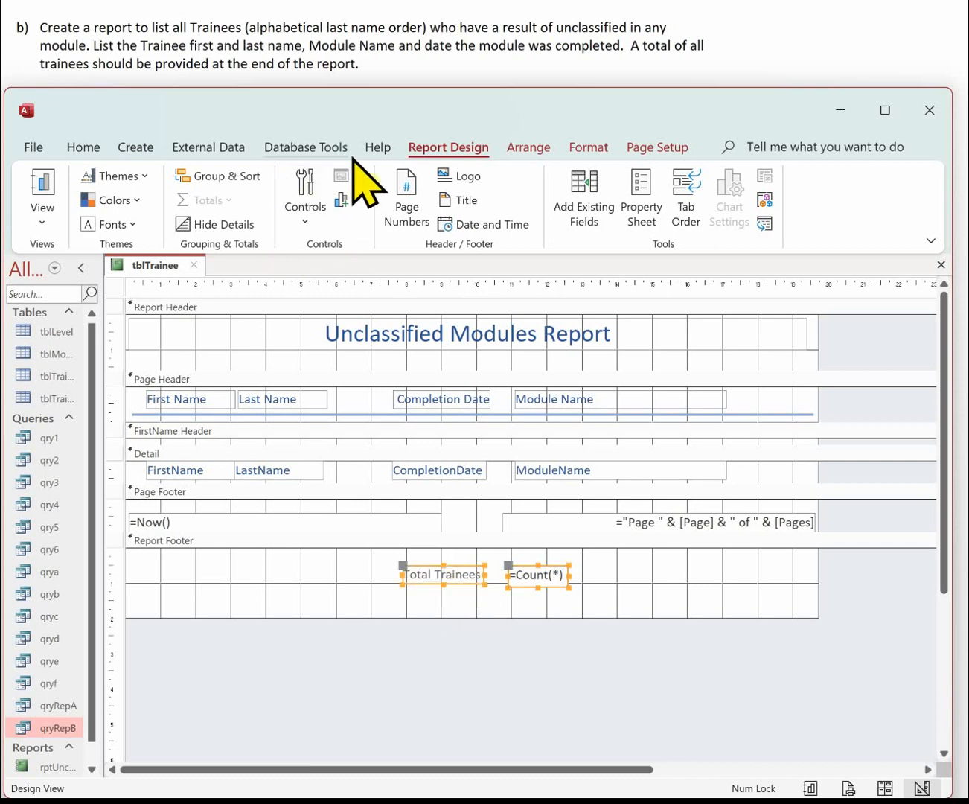
click(582, 148)
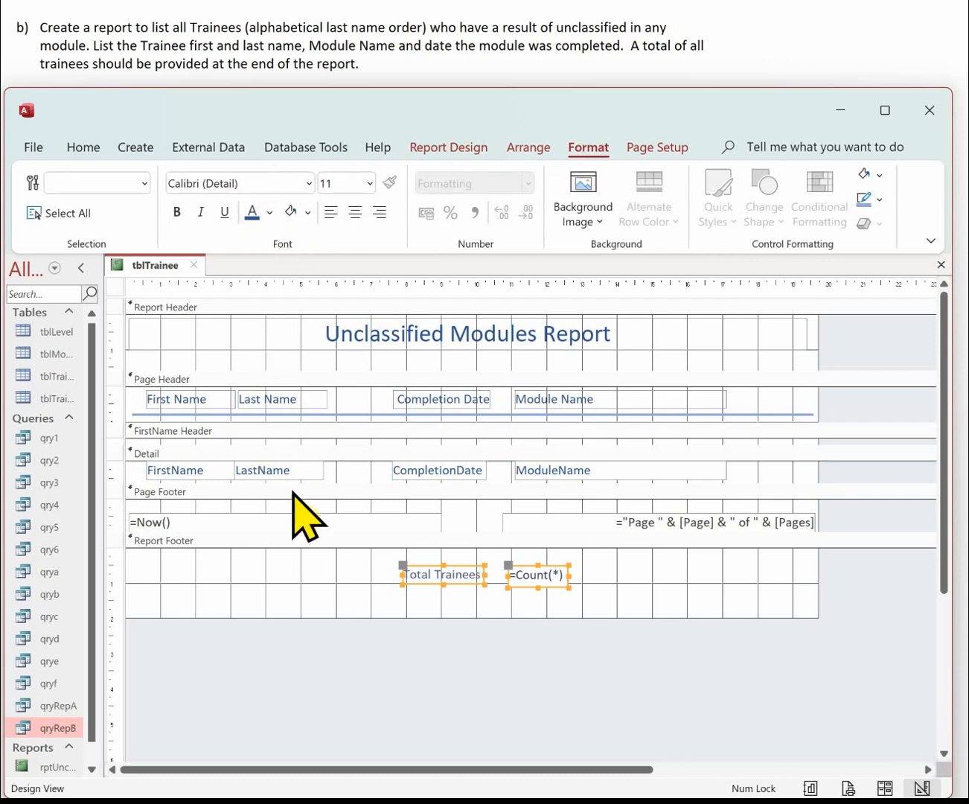
Step: Make the Total Trainees label bold and display the report in Report View
click(454, 606)
click(450, 575)
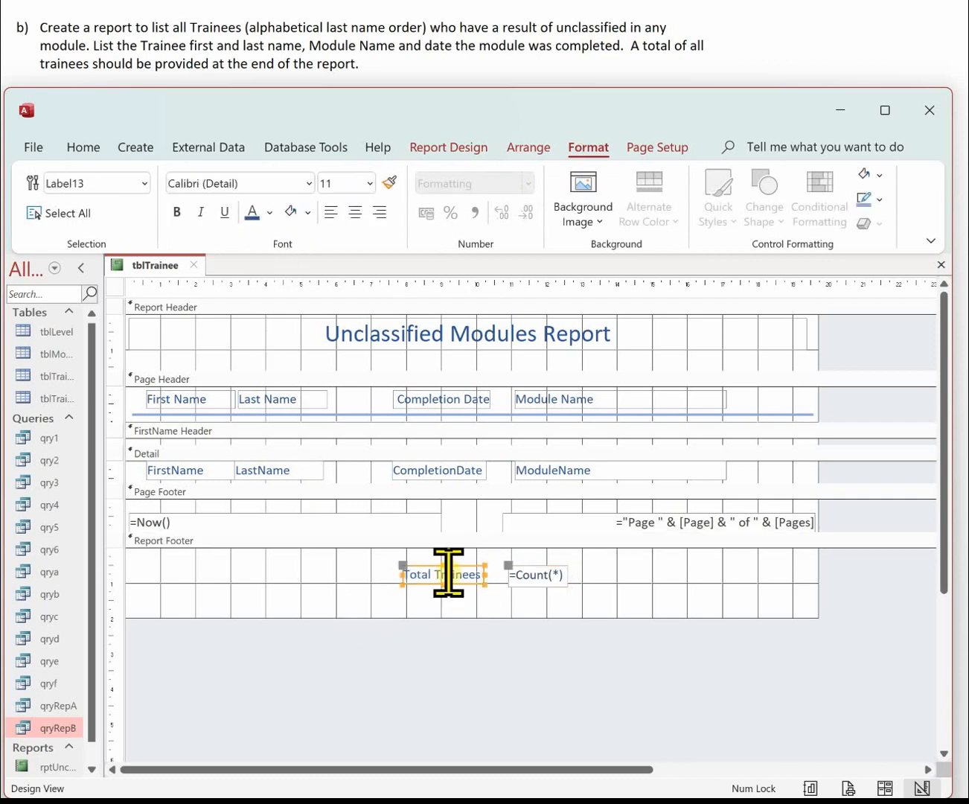
click(176, 211)
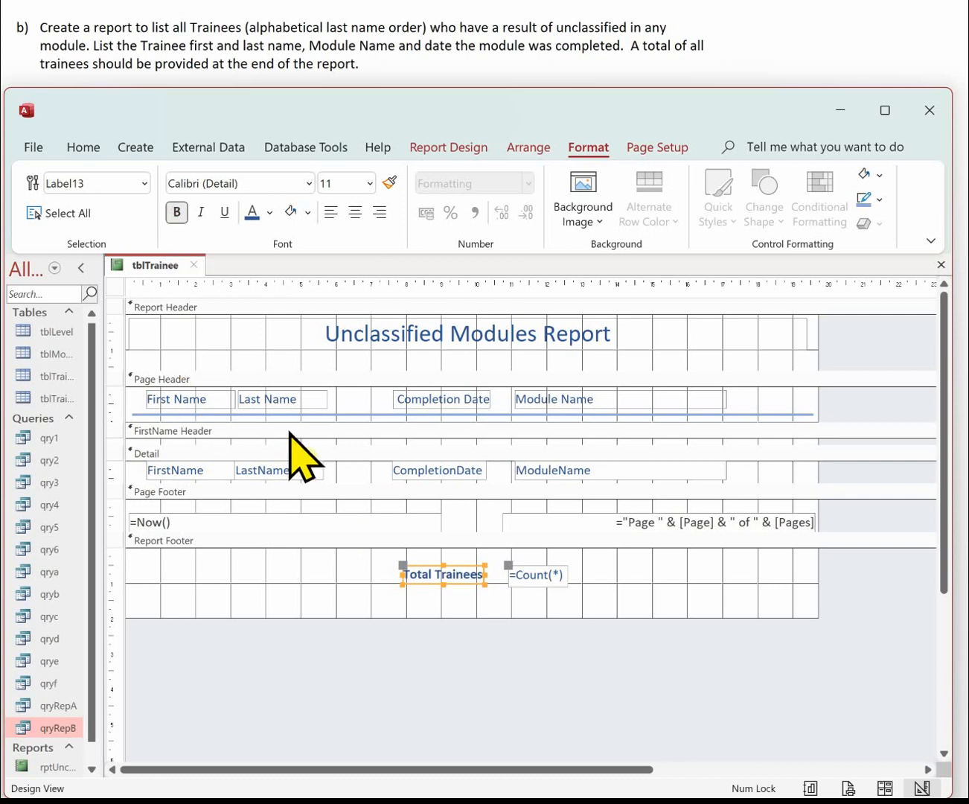
click(810, 789)
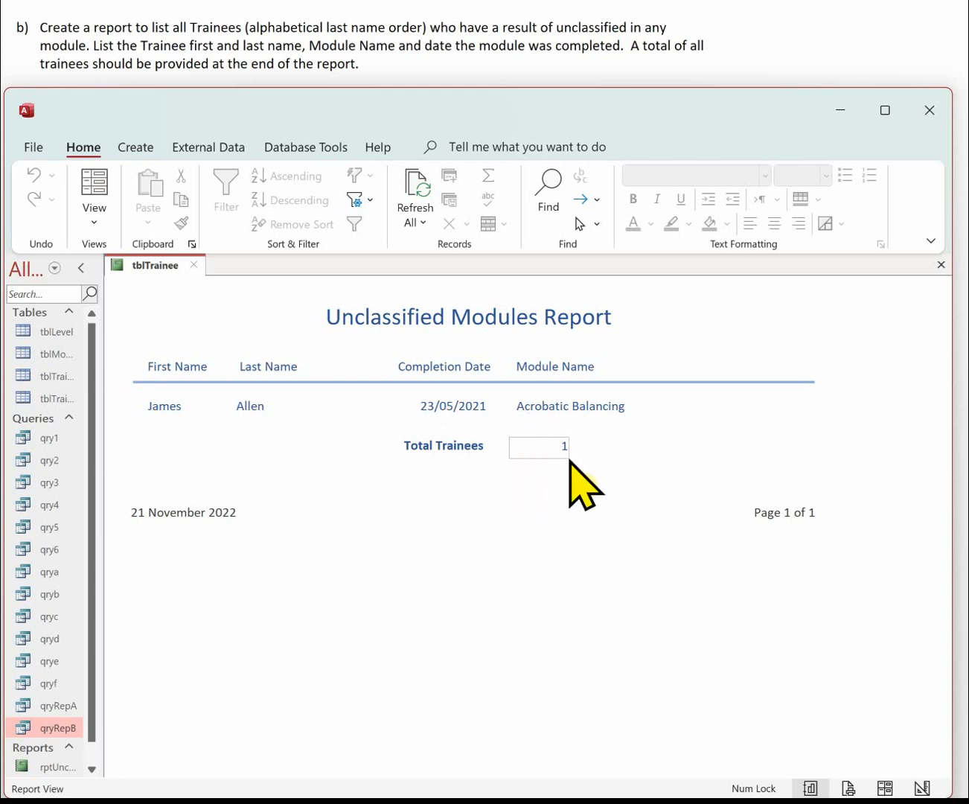
Step: Set the outline of the =Count(*) text box to white in Design View and display the report again in Report View
click(922, 789)
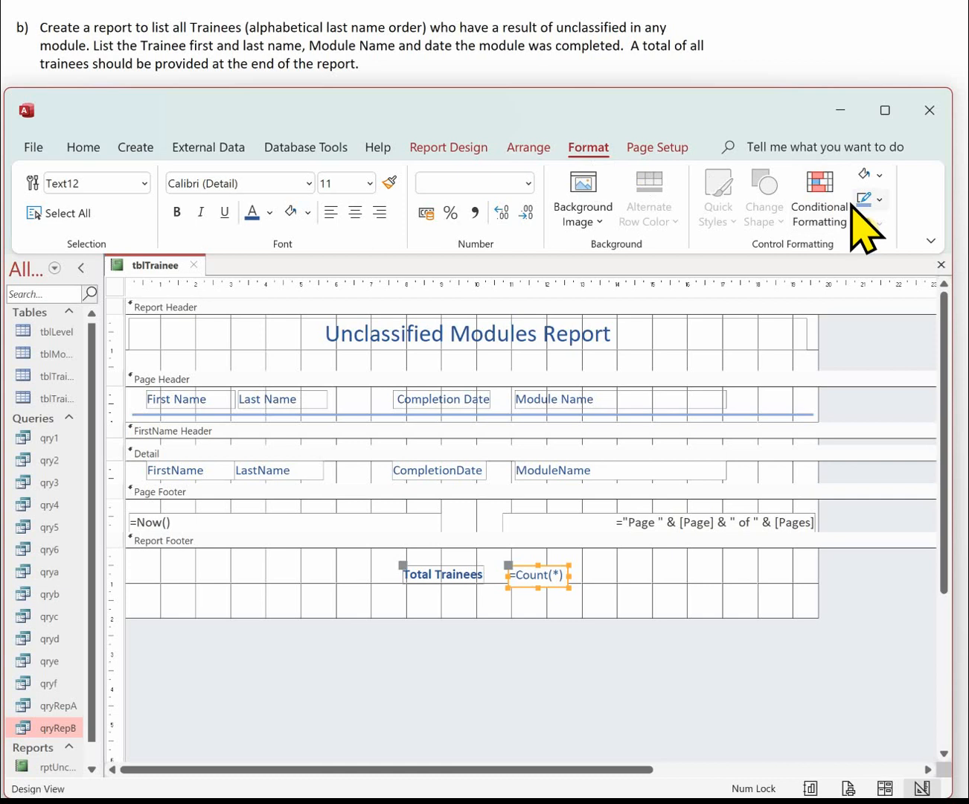
drag(953, 223, 968, 224)
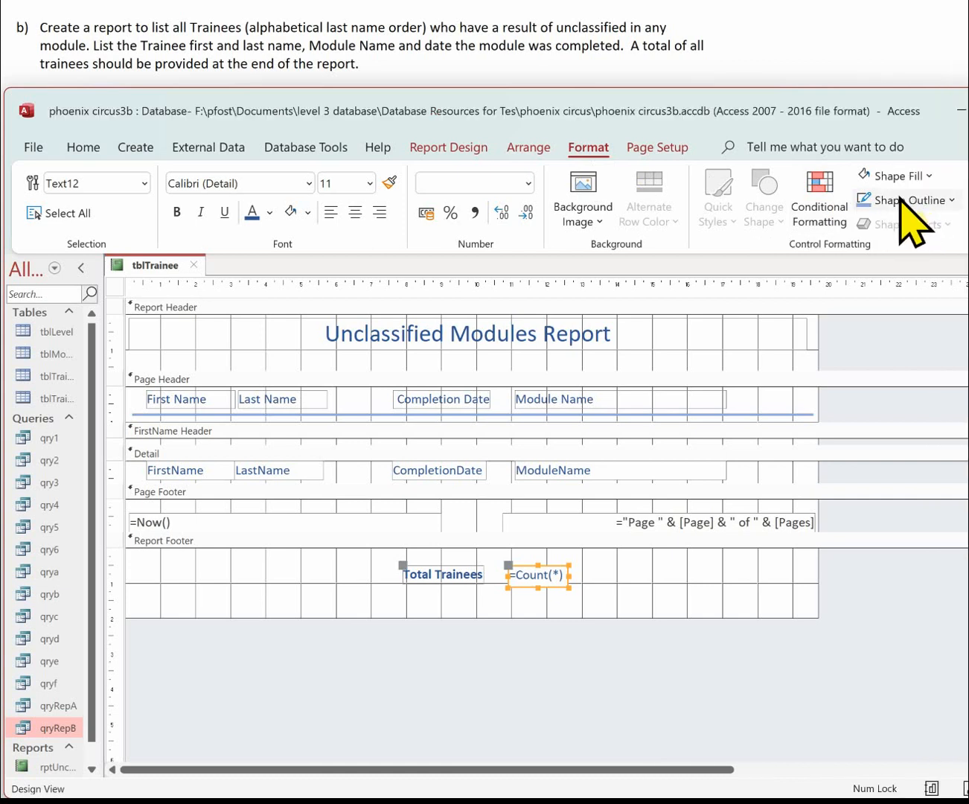
drag(684, 94, 561, 85)
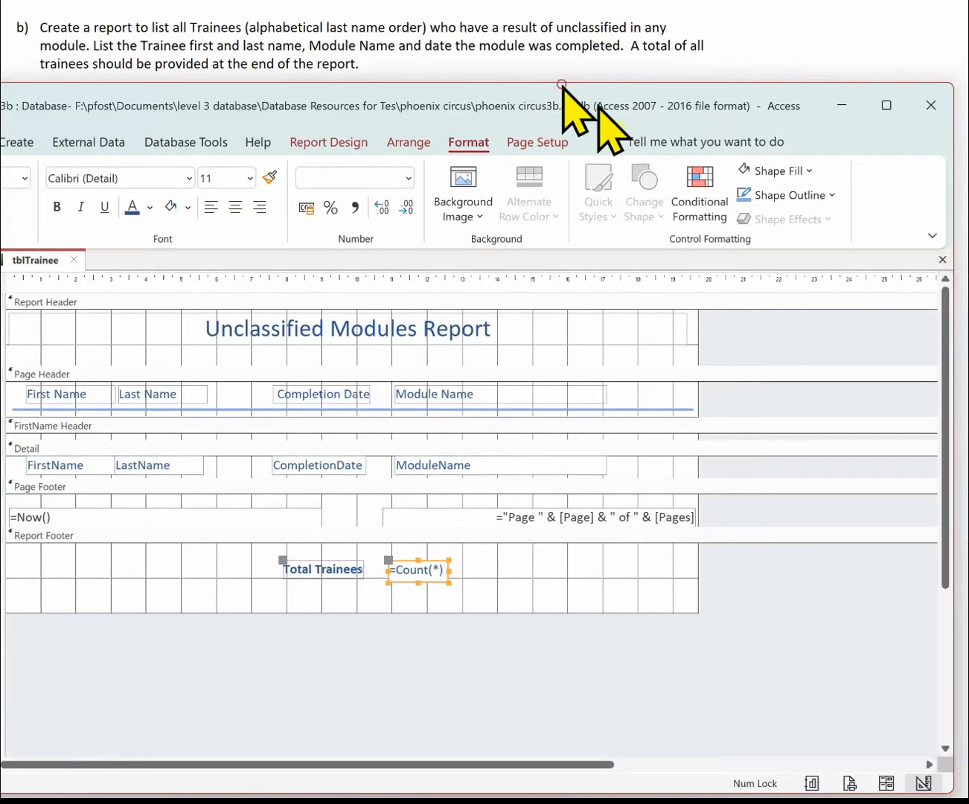
click(798, 195)
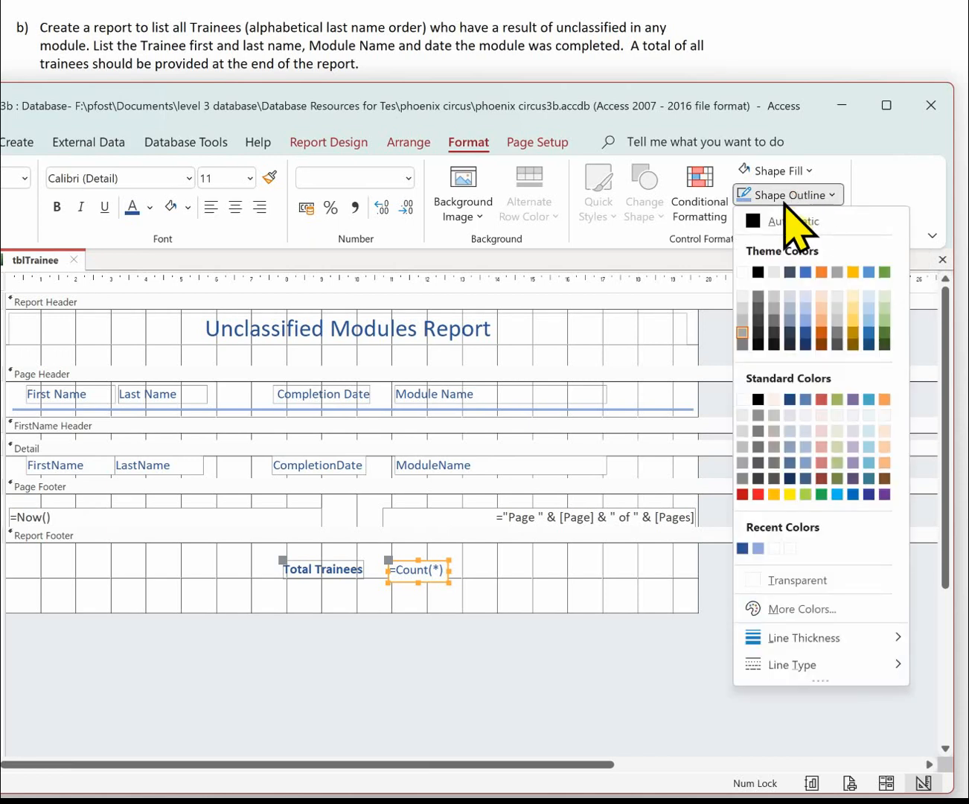
click(743, 273)
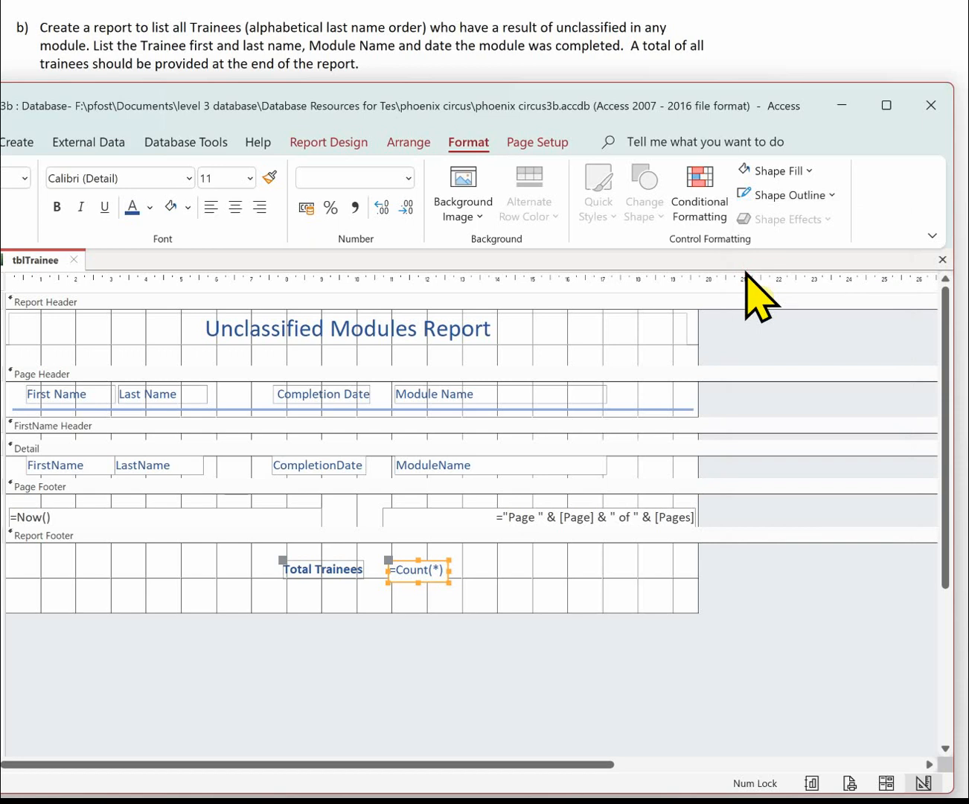
drag(293, 91, 412, 99)
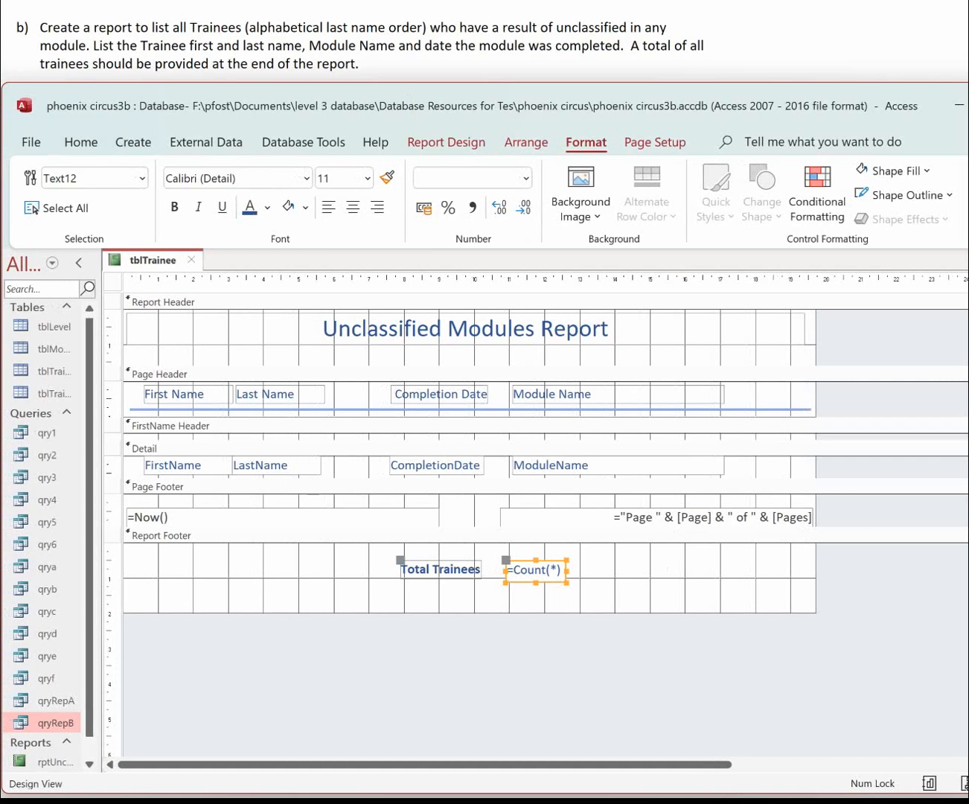
click(929, 788)
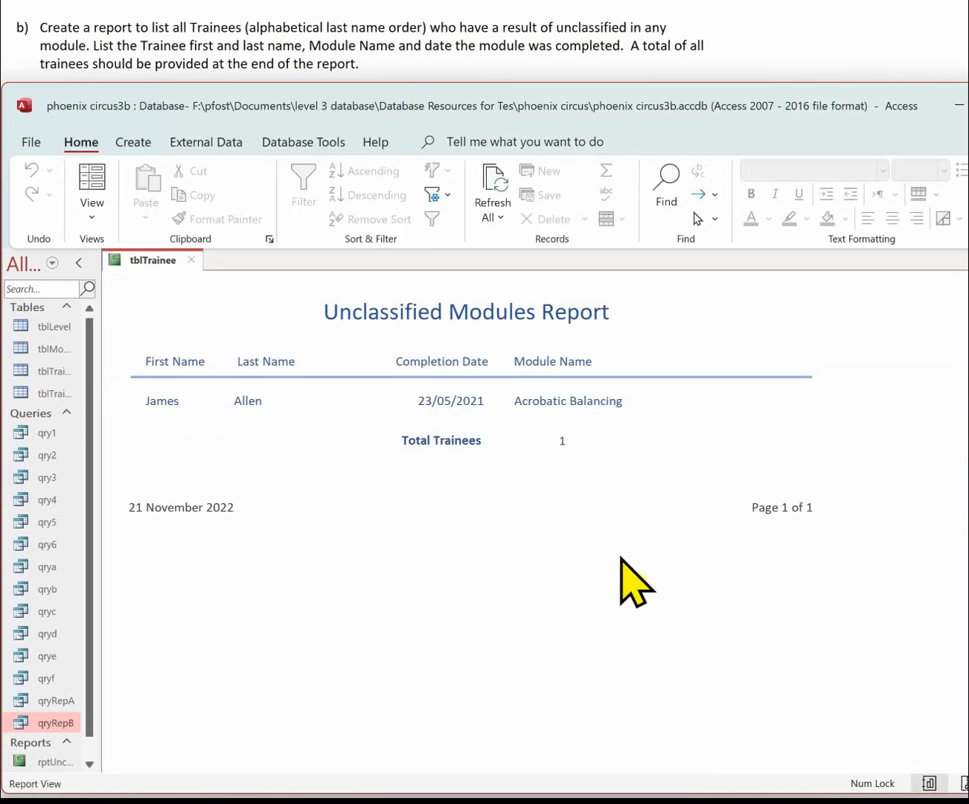
Step: Save the Unclassified Modules Report and close it
right_click(154, 264)
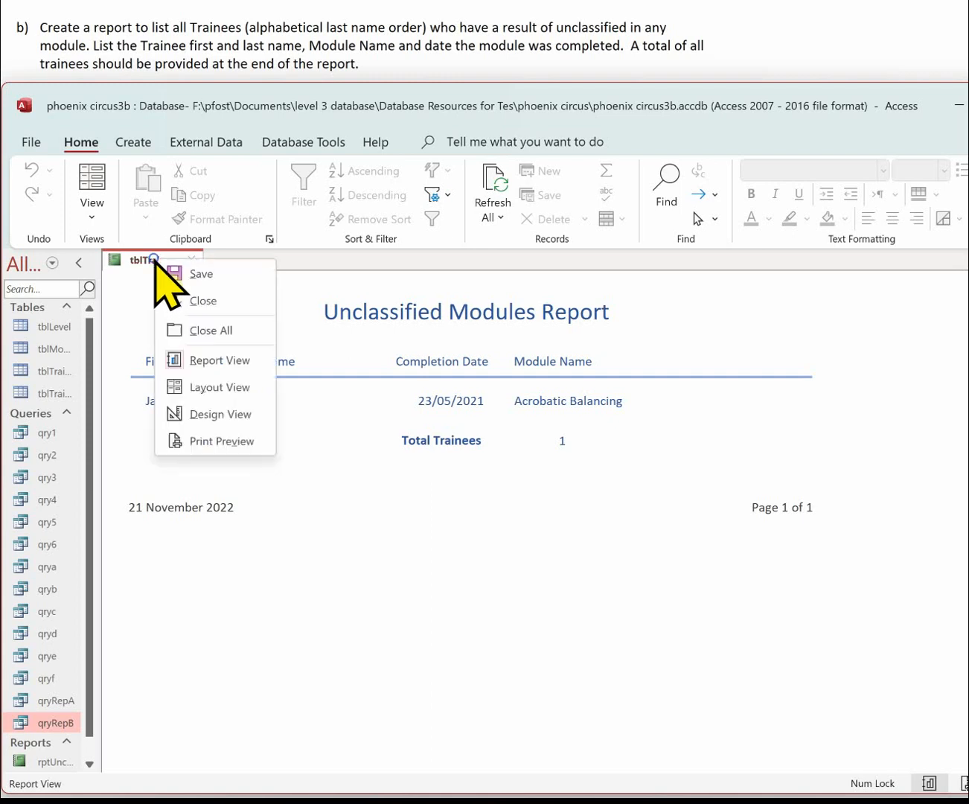
click(201, 274)
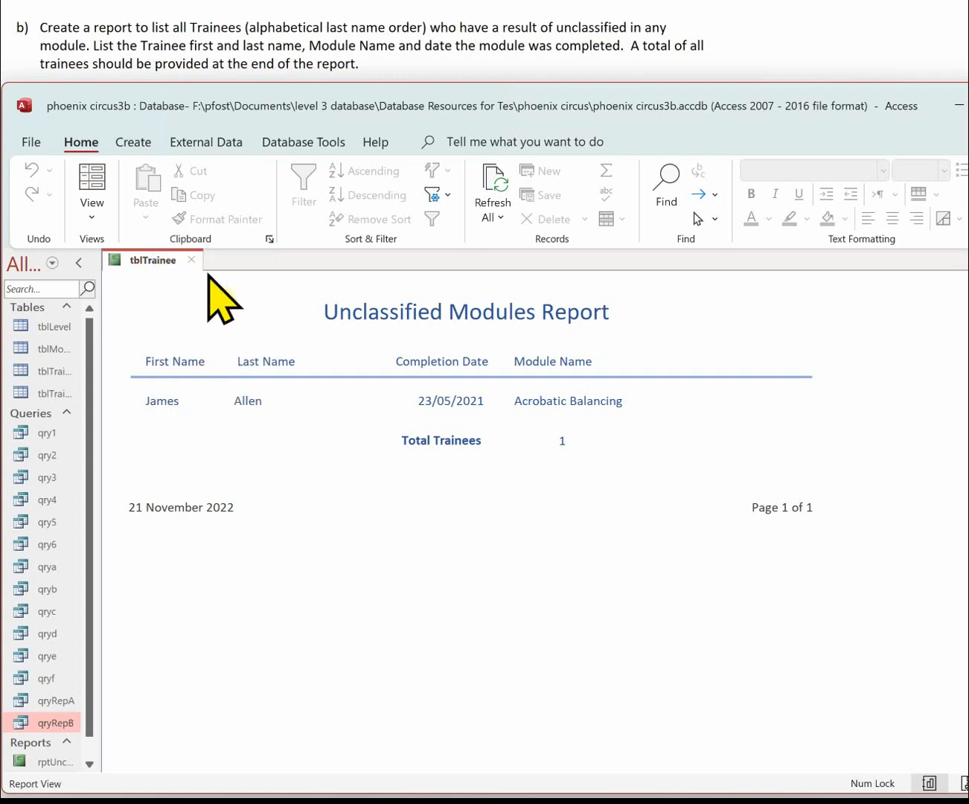
click(191, 257)
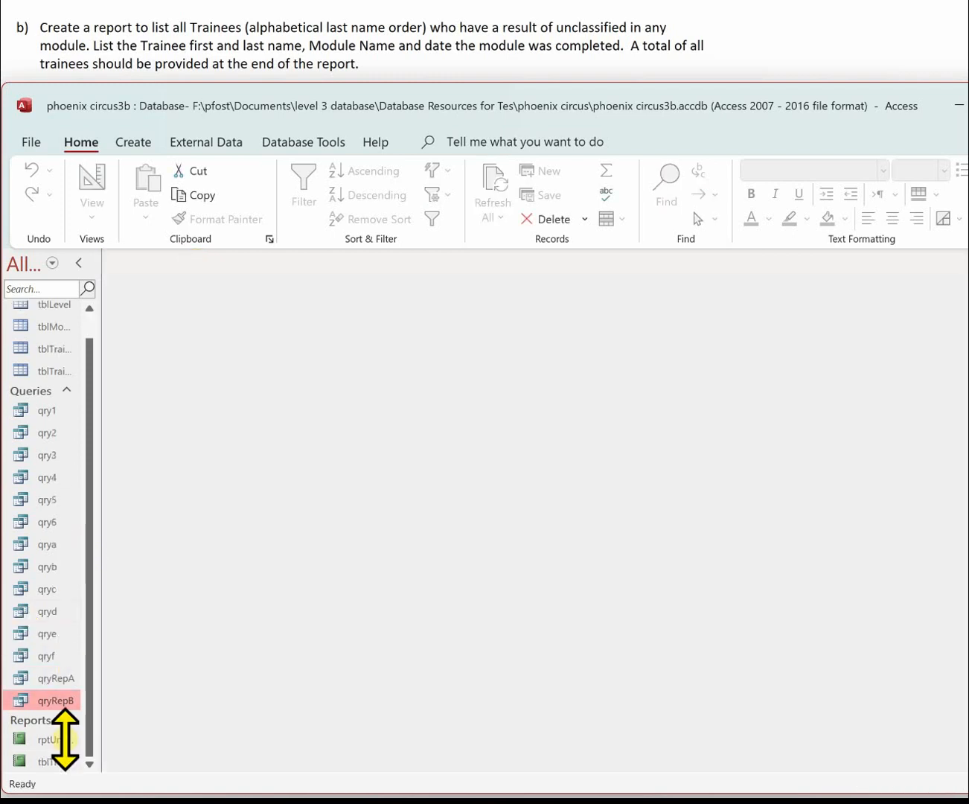
Step: Rename the saved tblTrainee report, replacing its tbl prefix with rpt
right_click(51, 761)
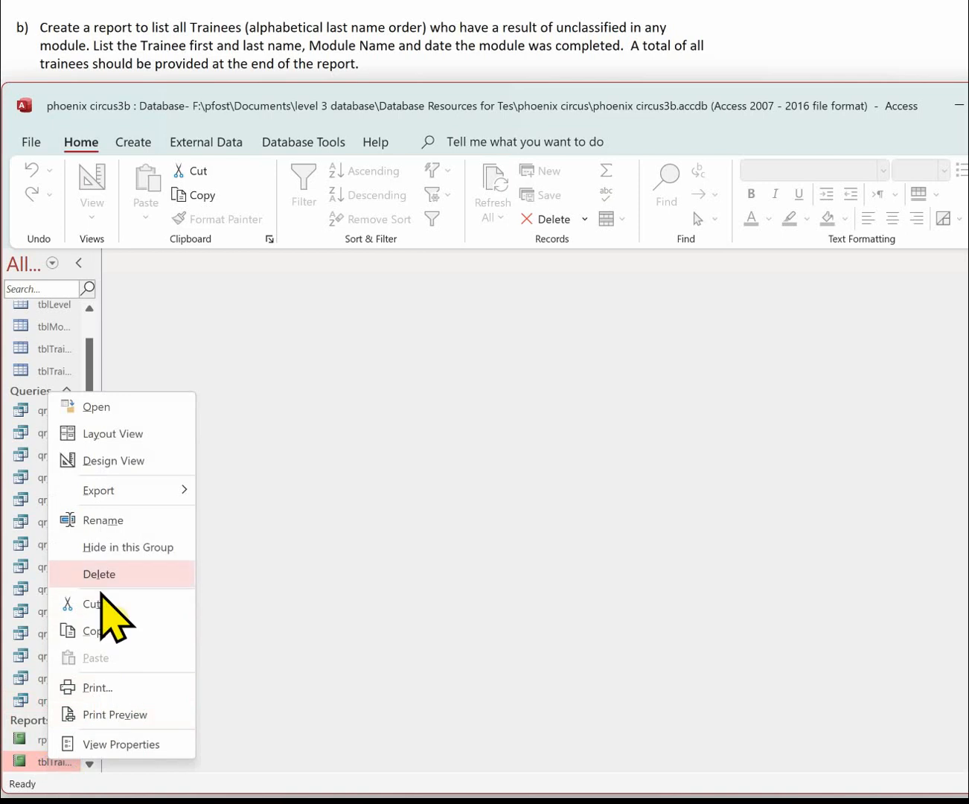
click(116, 519)
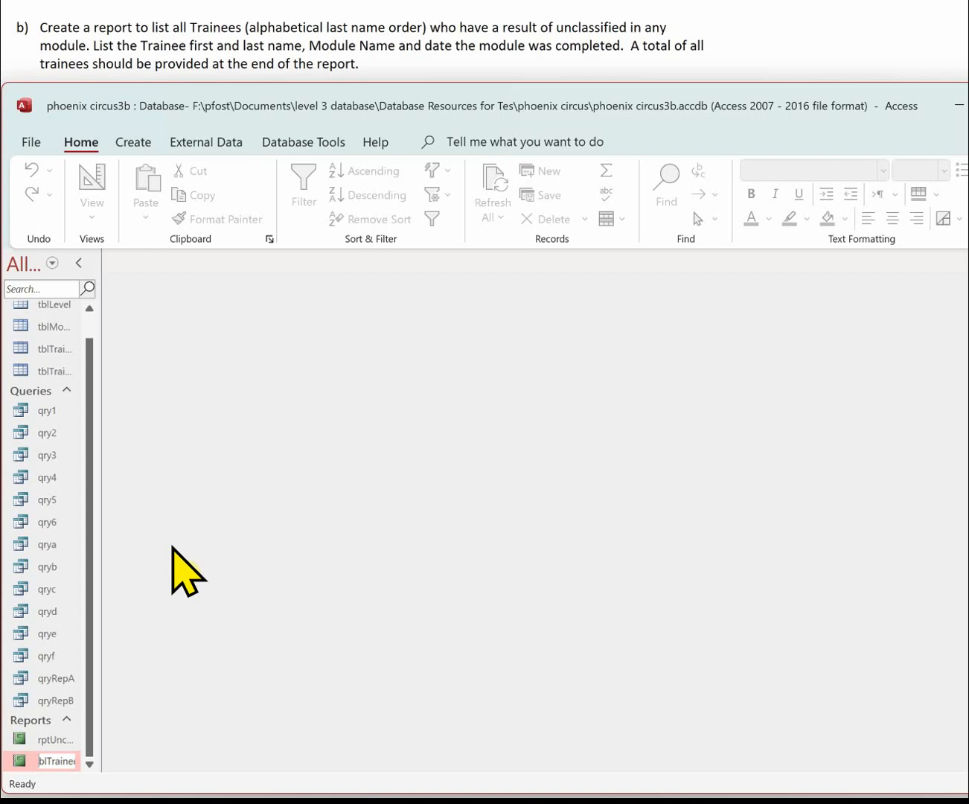
text(rpt)
key(Return)
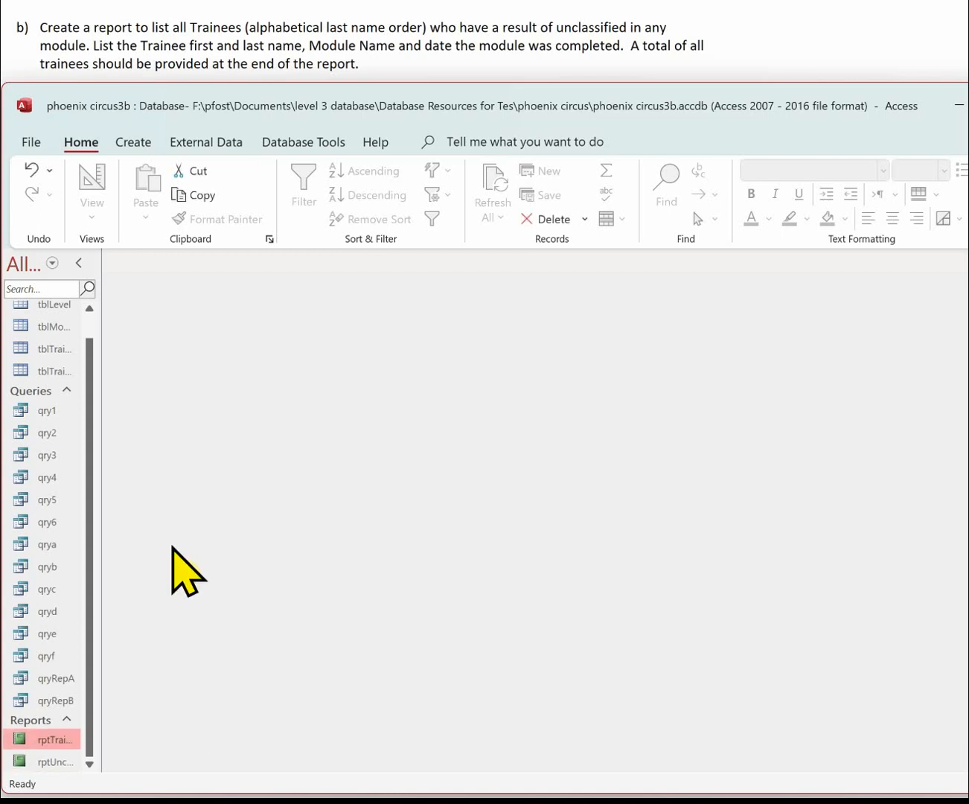
Step: Collapse the Navigation Pane and start a new query in Design View
click(78, 262)
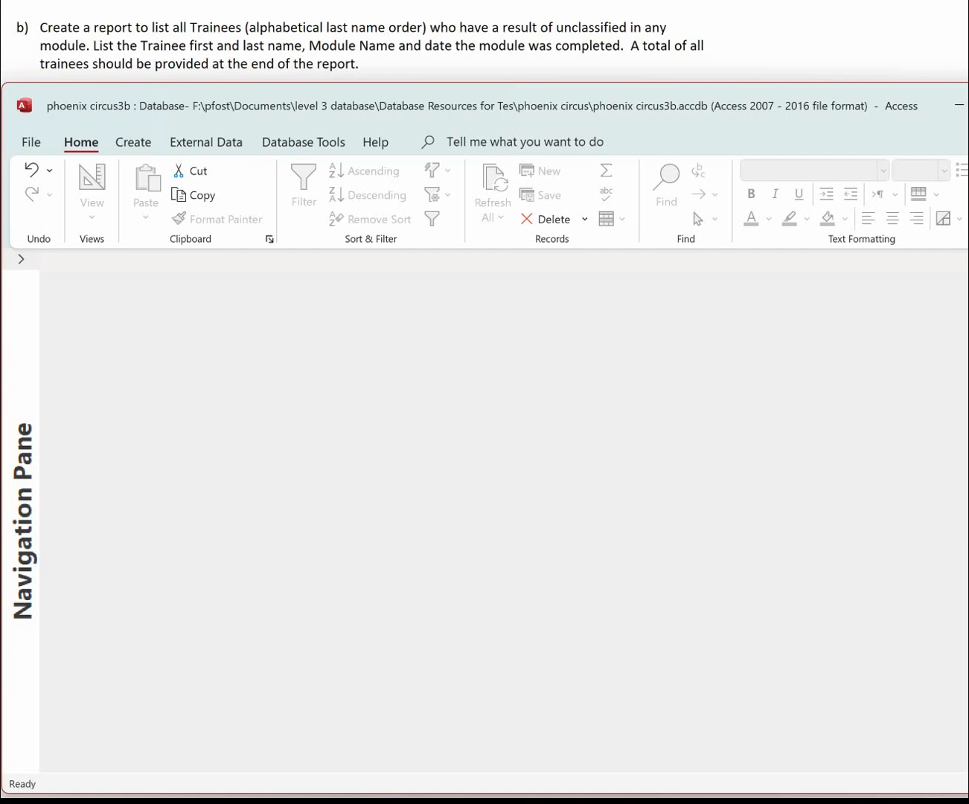
drag(968, 292, 965, 292)
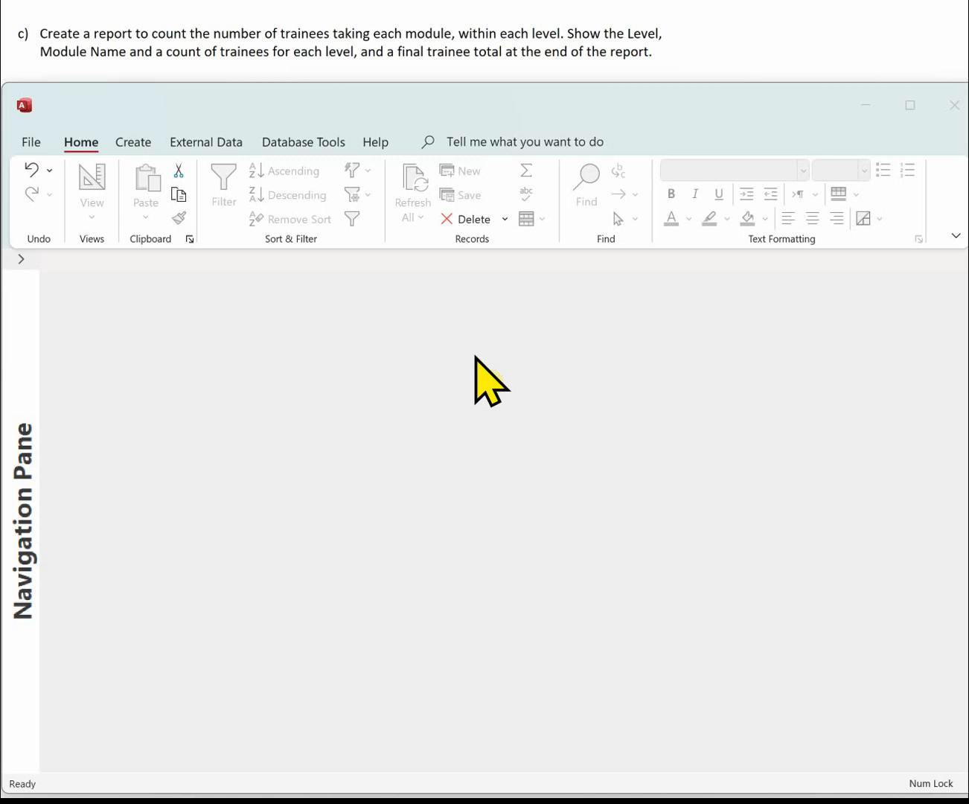
click(137, 144)
click(135, 145)
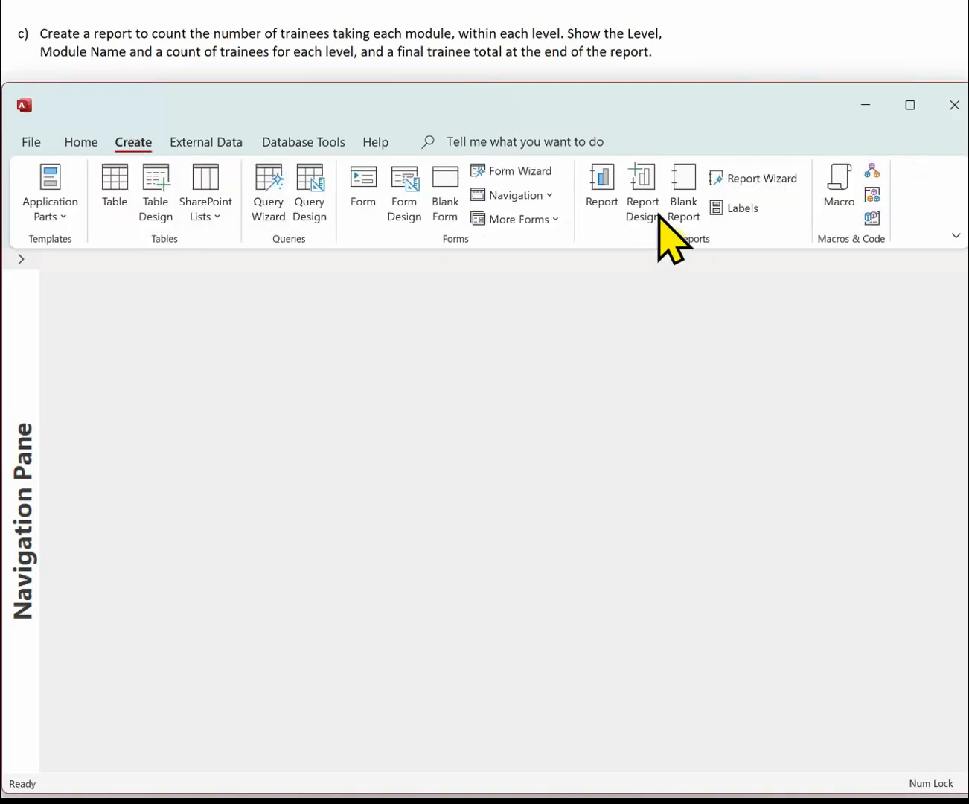
click(309, 199)
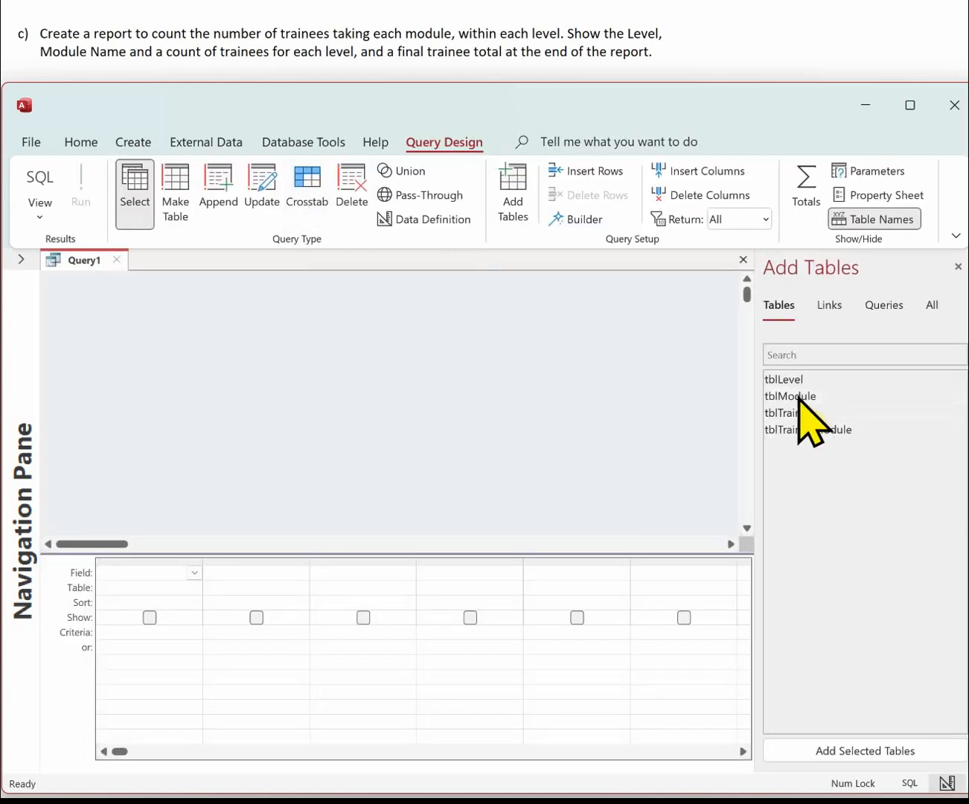
Step: Add tblLevel, tblModule, tblTraineeModule and tblTrainee to the query, placing tblTrainee below and beside tblTraineeModule
double_click(793, 377)
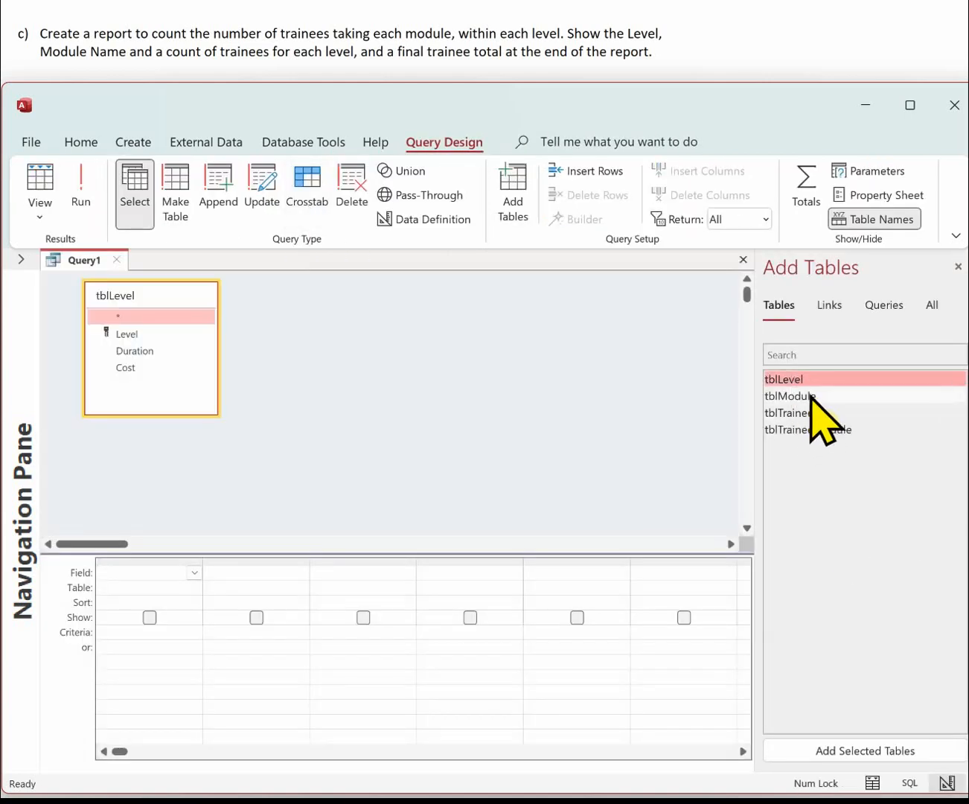
click(811, 395)
double_click(810, 395)
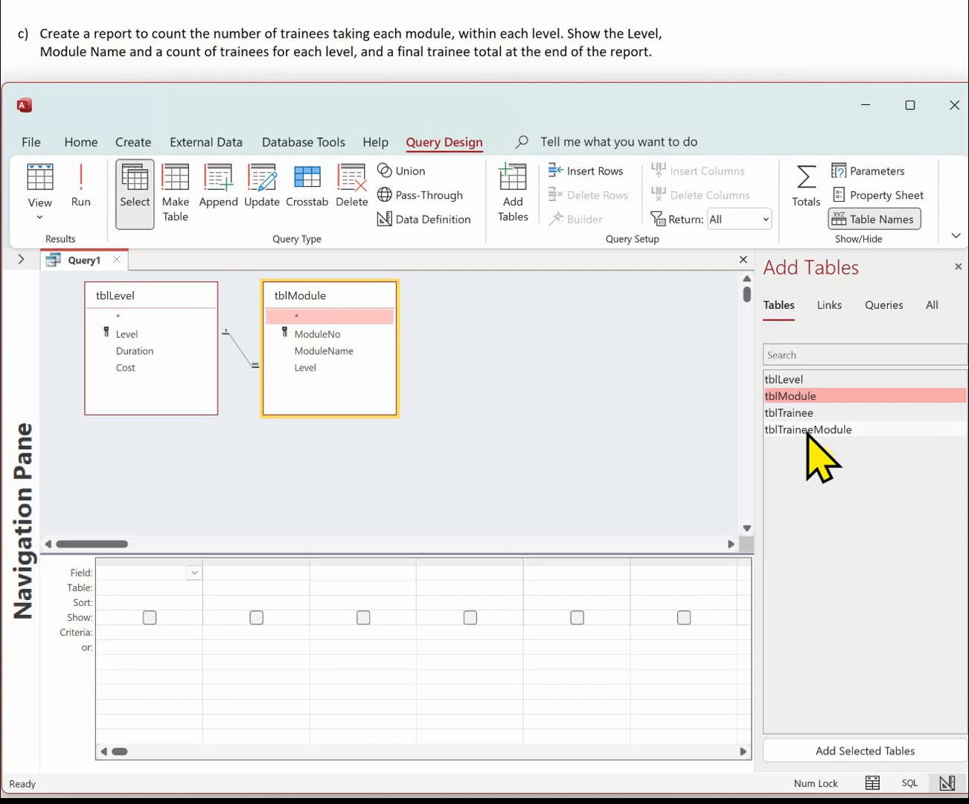
double_click(805, 428)
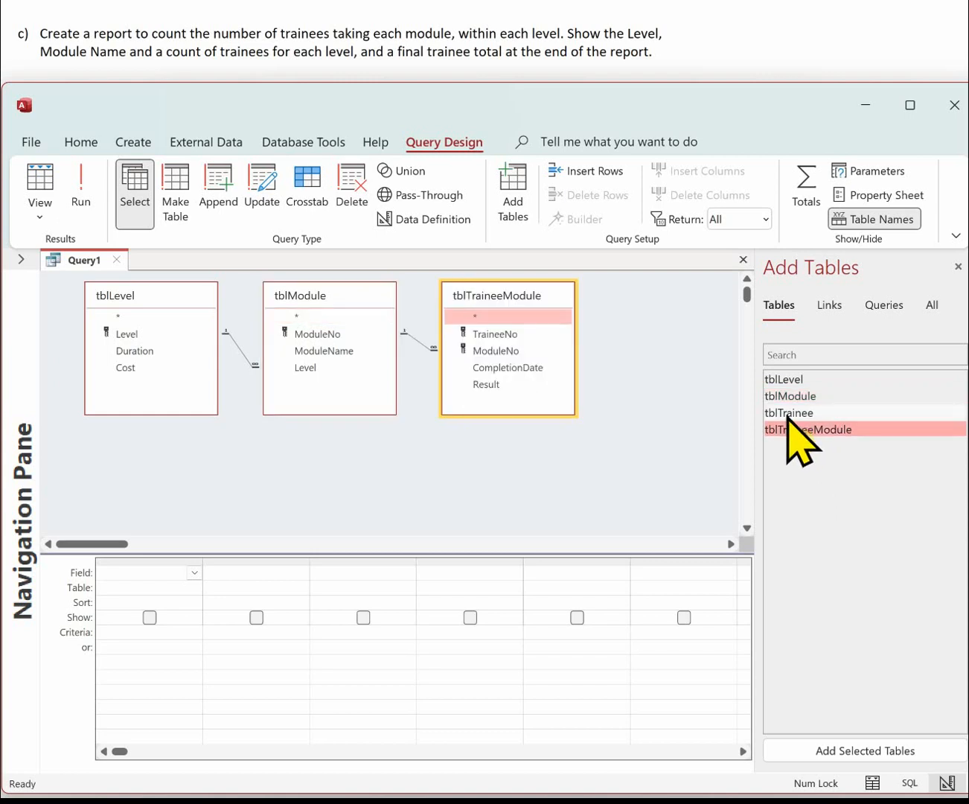
click(788, 415)
double_click(788, 414)
drag(140, 430, 663, 390)
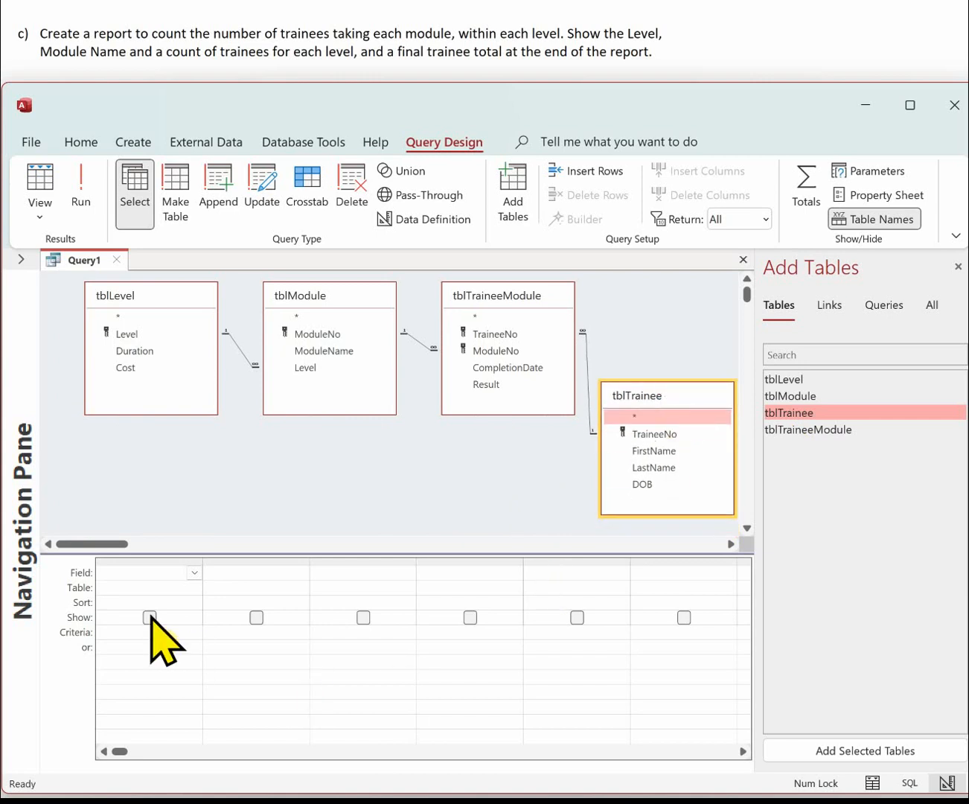
Step: Add Level from tblLevel, ModuleName from tblModule and LastName from tblTrainee to the query grid
double_click(144, 335)
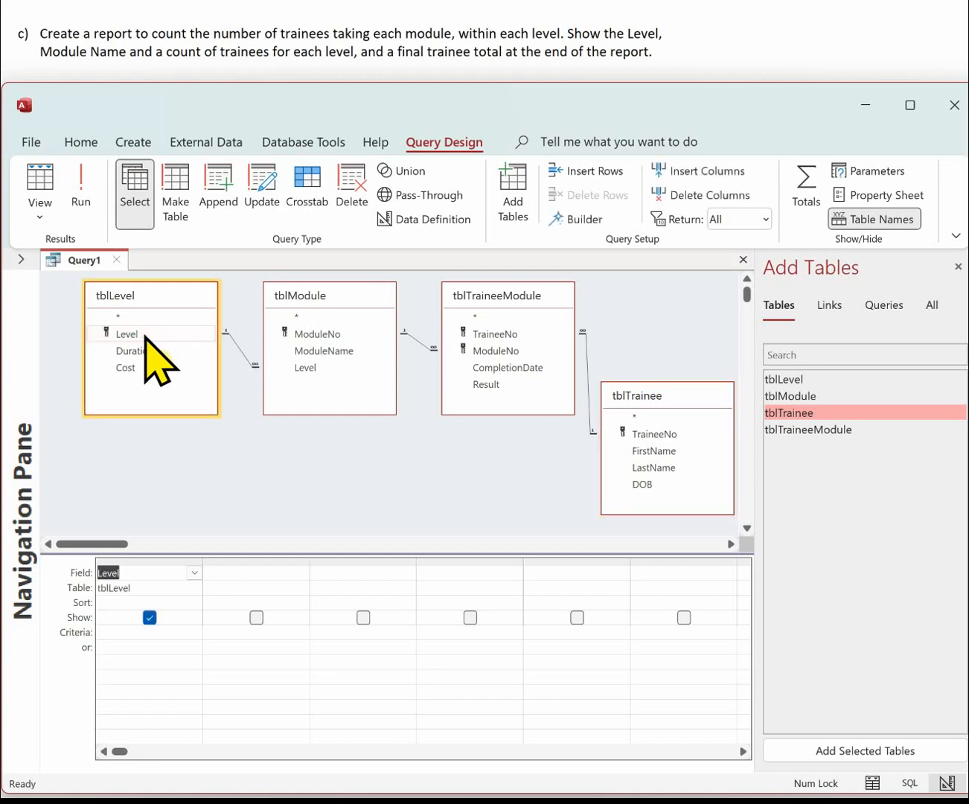
double_click(335, 348)
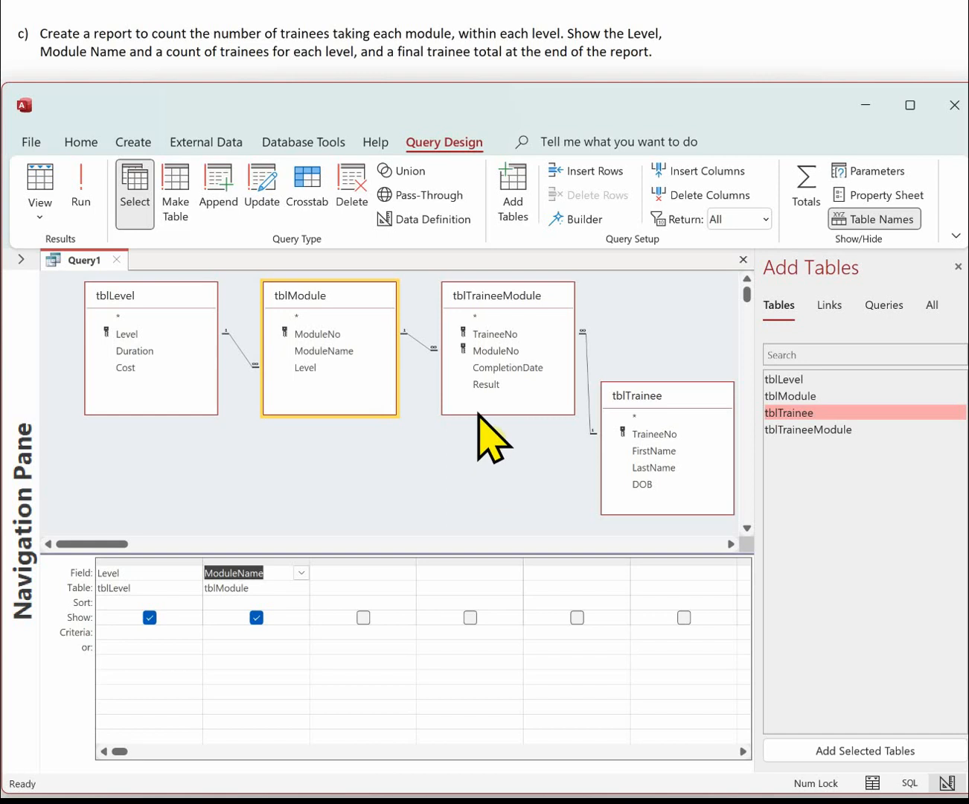
double_click(669, 469)
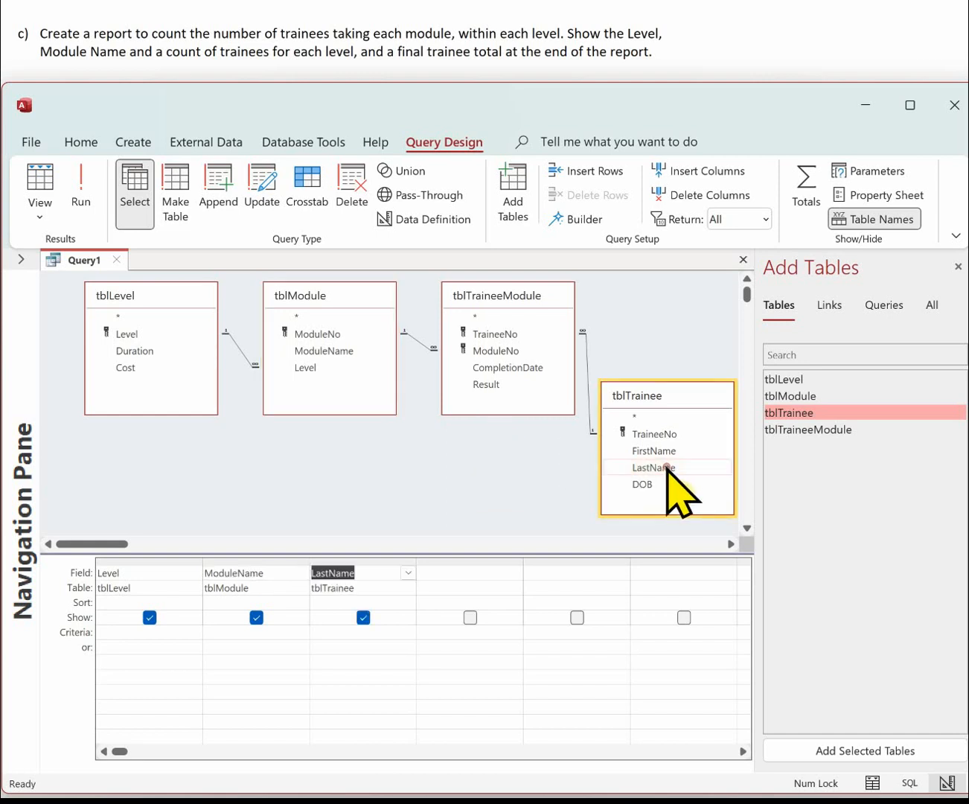
Step: Turn on Totals for the query, set the LastName total to Count and display the results in Datasheet View
click(808, 195)
click(381, 601)
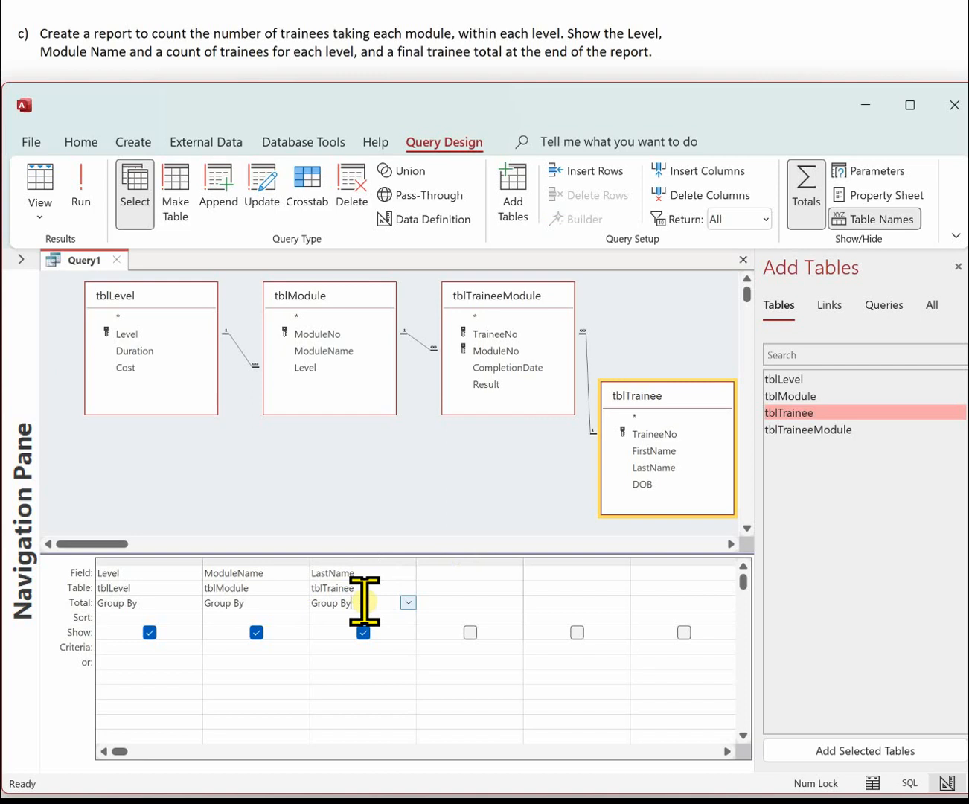
click(409, 603)
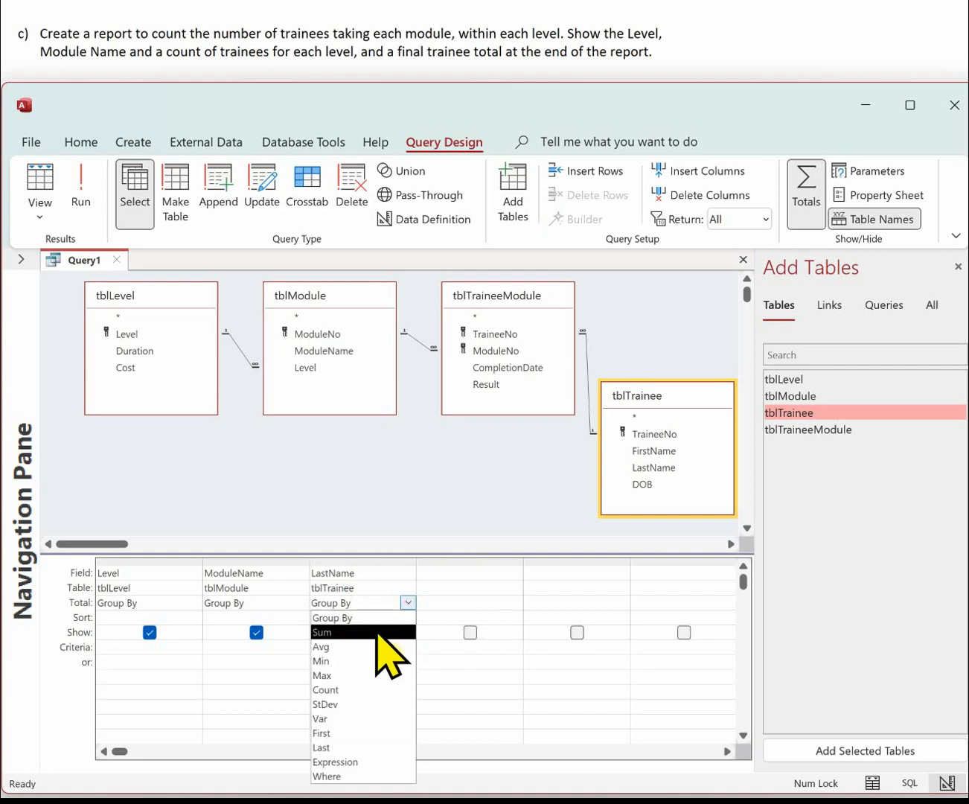
click(358, 689)
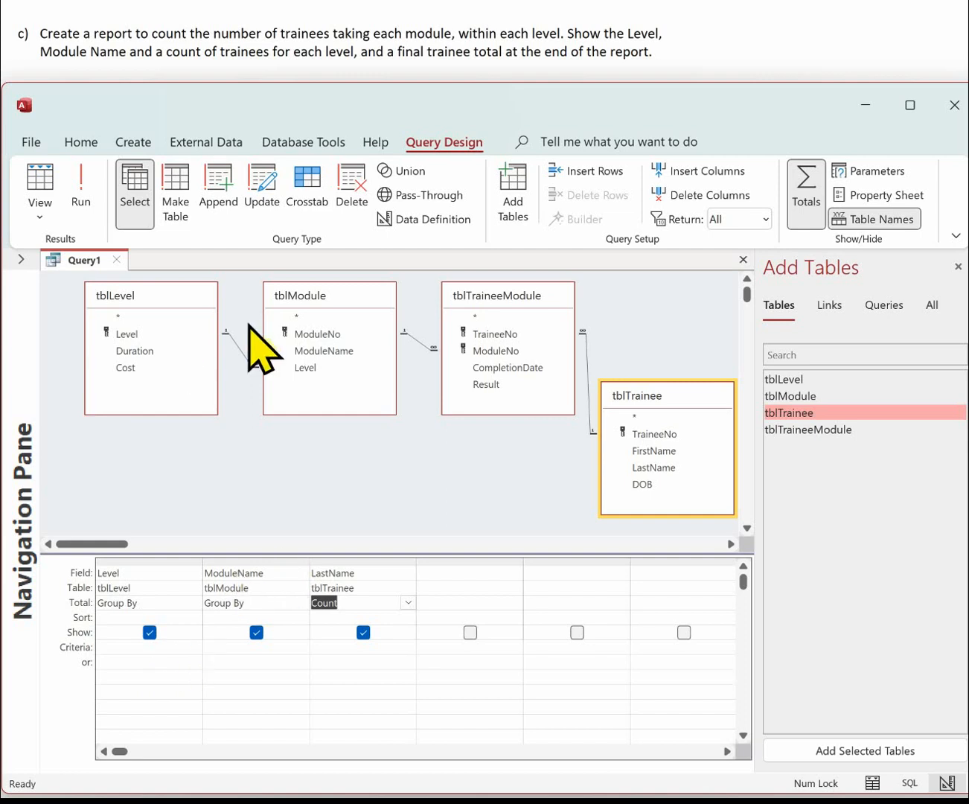
click(27, 168)
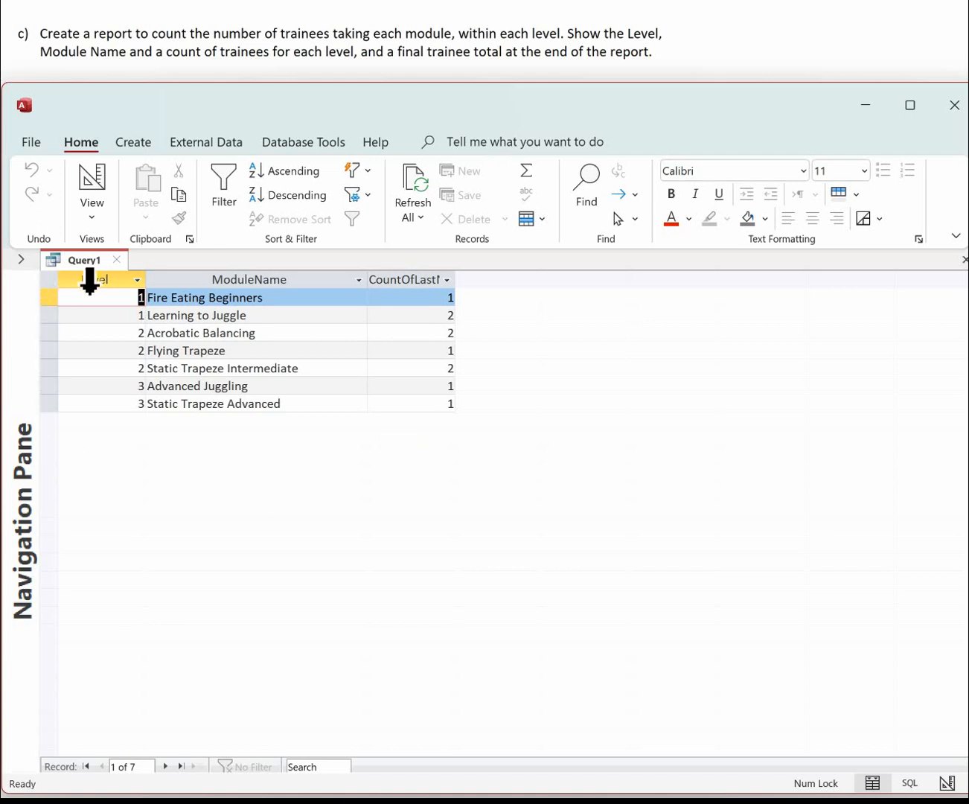
Step: Save the query as qryRepC and close it
right_click(93, 262)
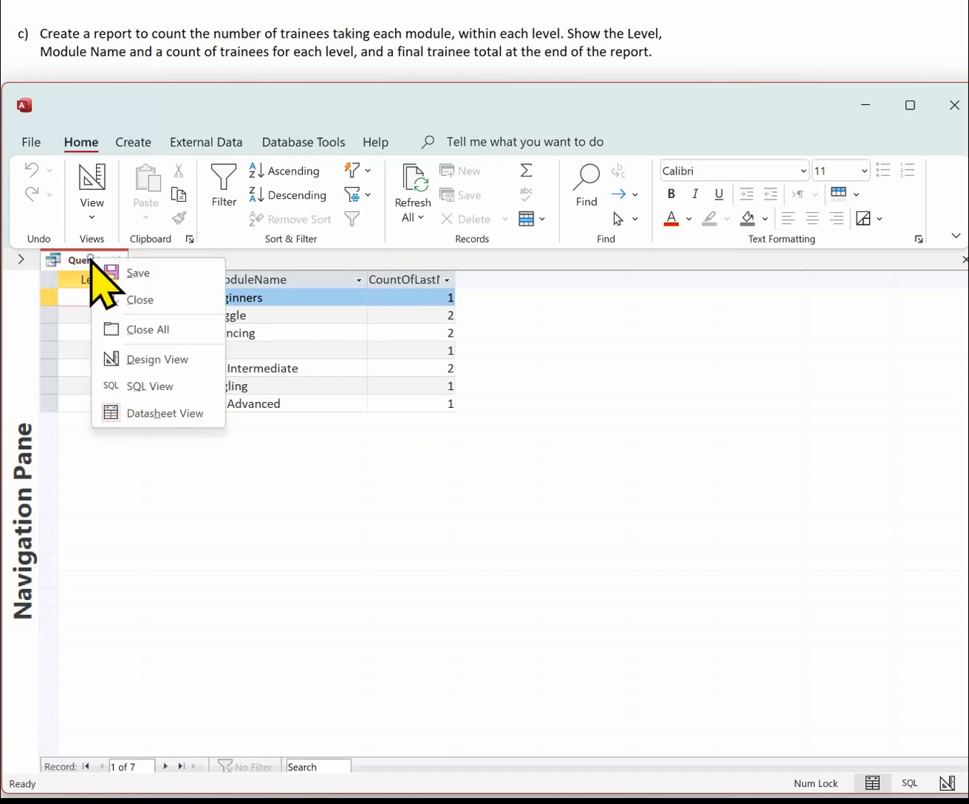
click(139, 273)
text(qryRepC)
key(Return)
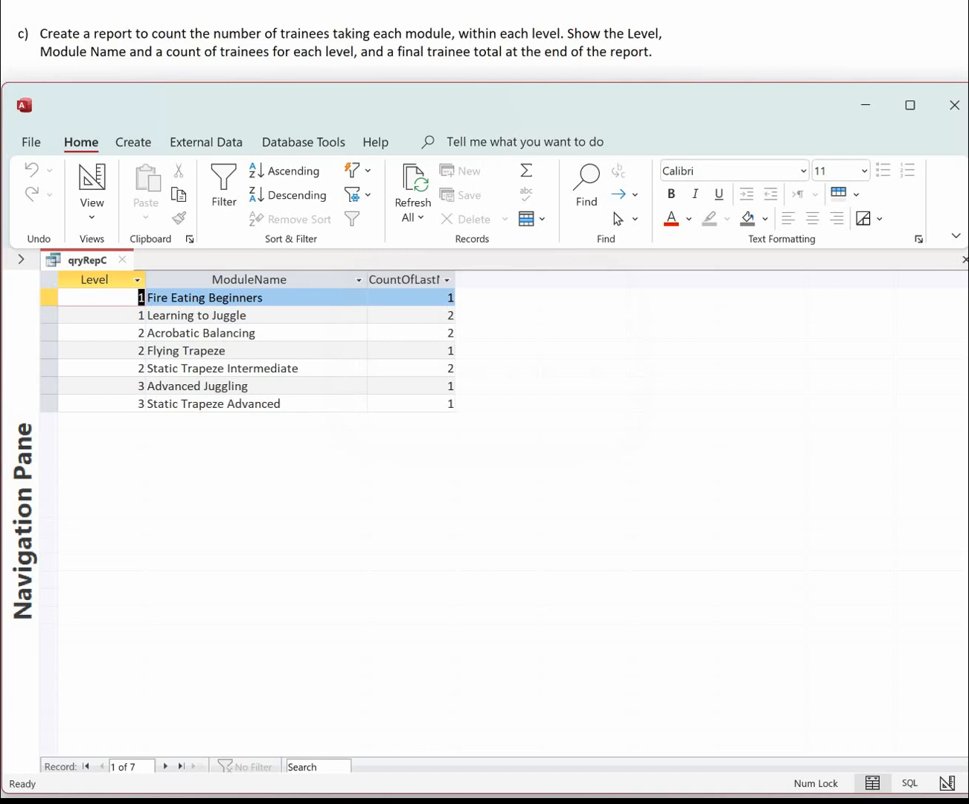
click(122, 260)
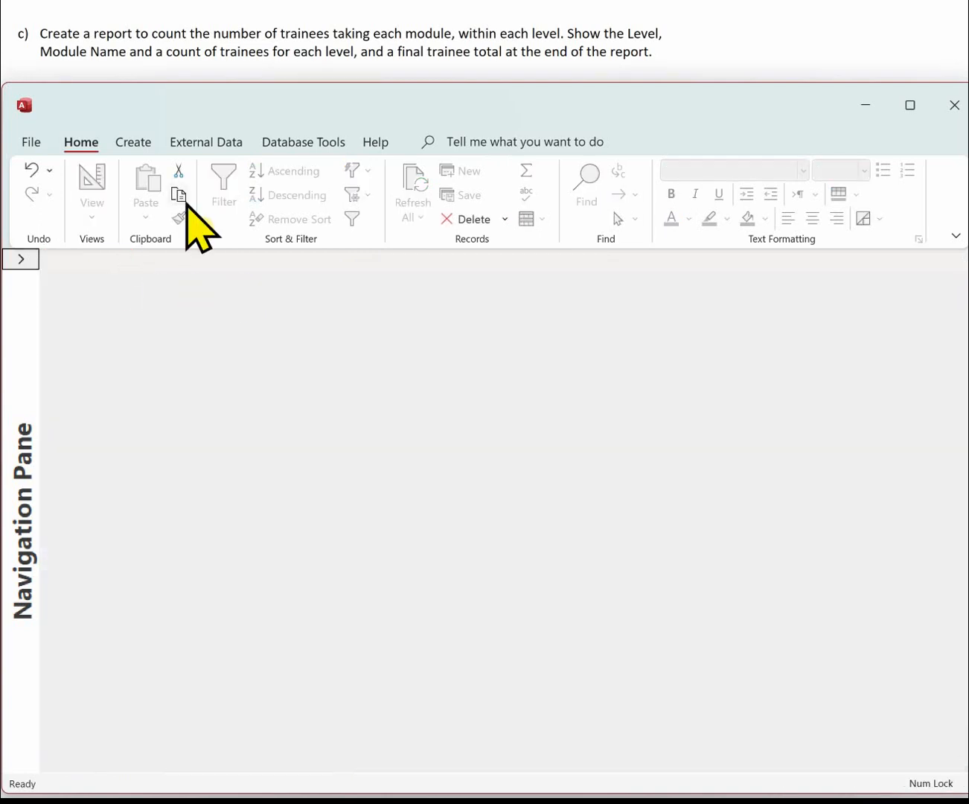
Step: Start the Report Wizard on query qryRepC and include all of its fields in the report
click(136, 142)
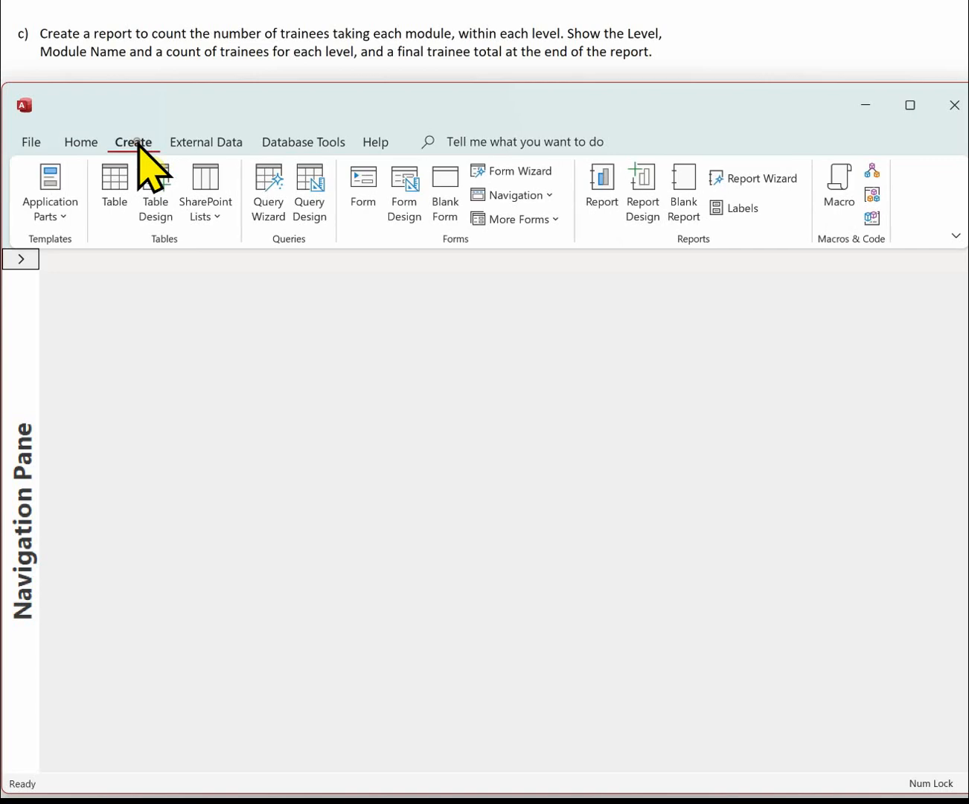
click(744, 183)
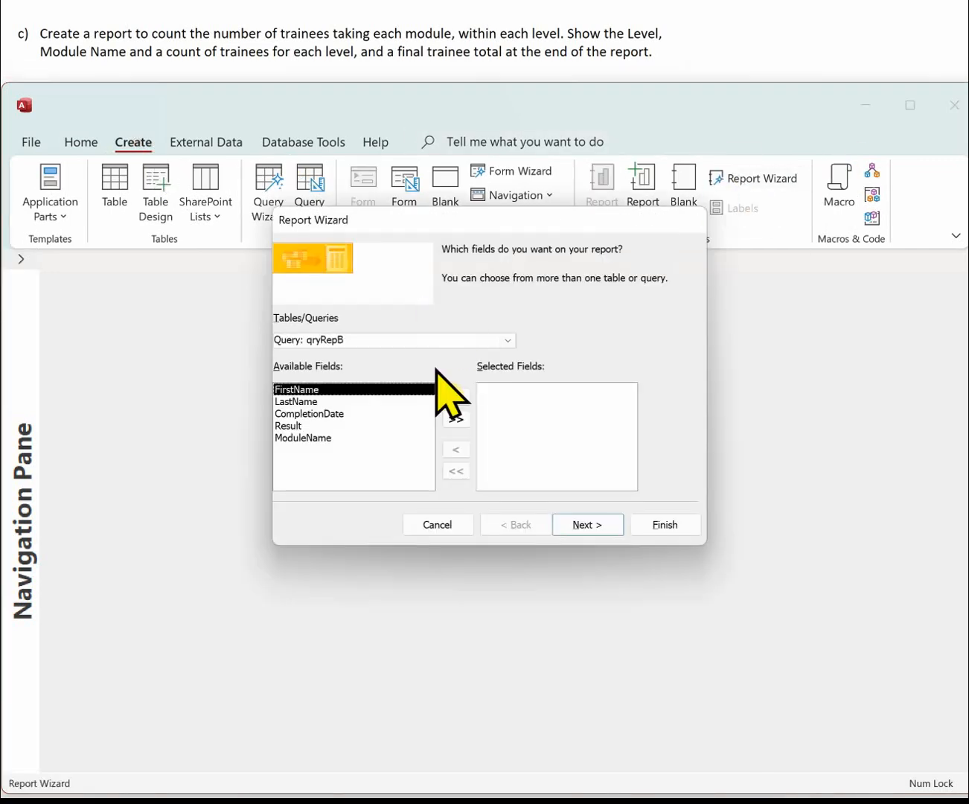
click(507, 339)
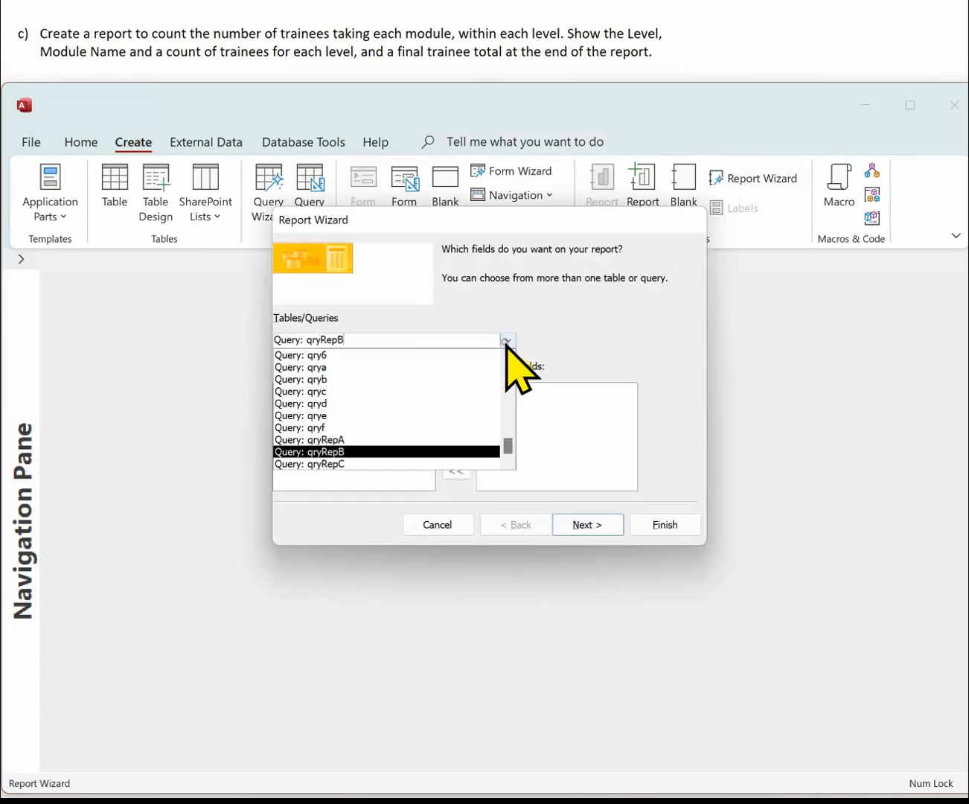
click(362, 464)
click(456, 416)
click(599, 517)
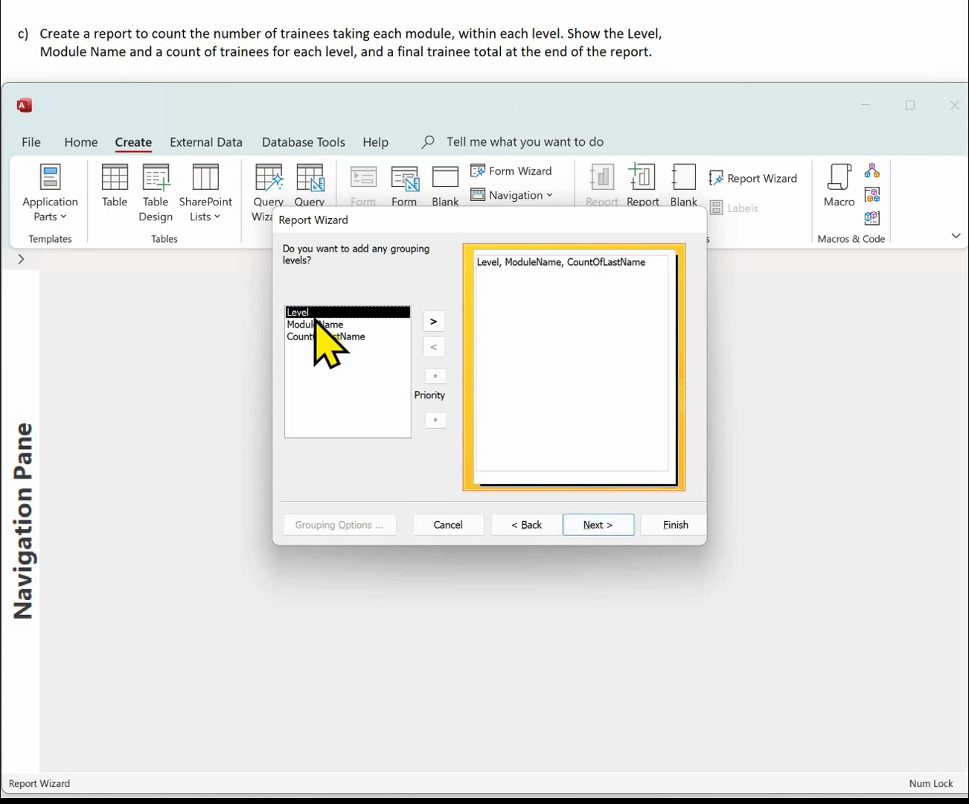
Step: Finish the Report Wizard with no grouping or sorting, a tabular portrait layout and the title rptLevelCountReport
click(581, 527)
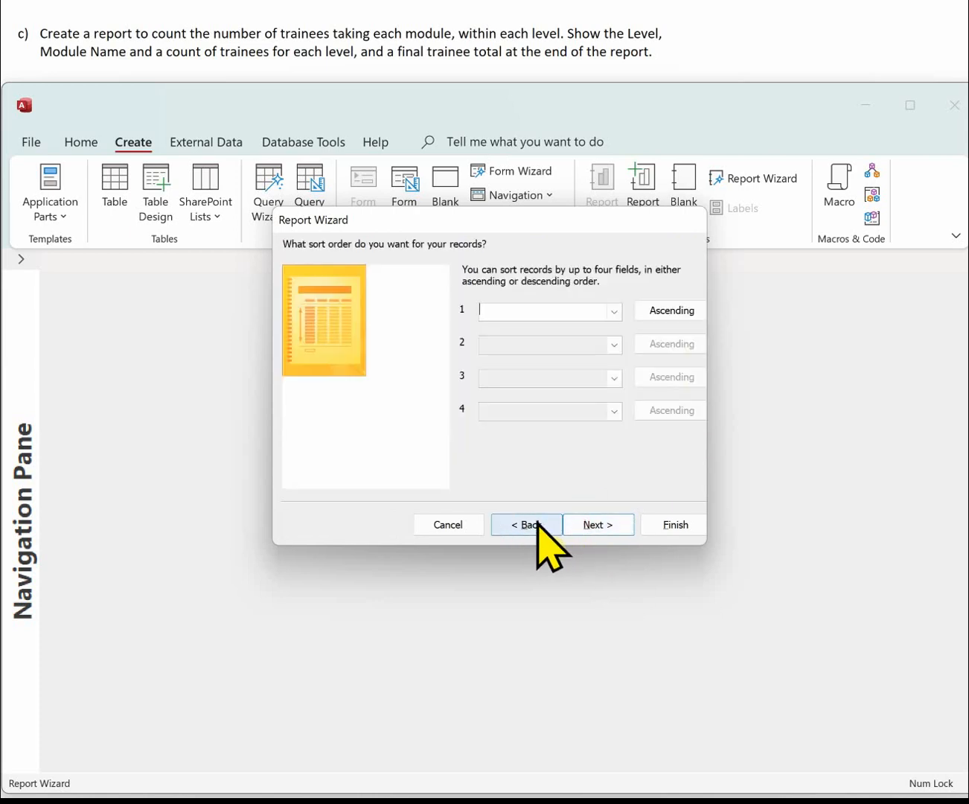
click(600, 525)
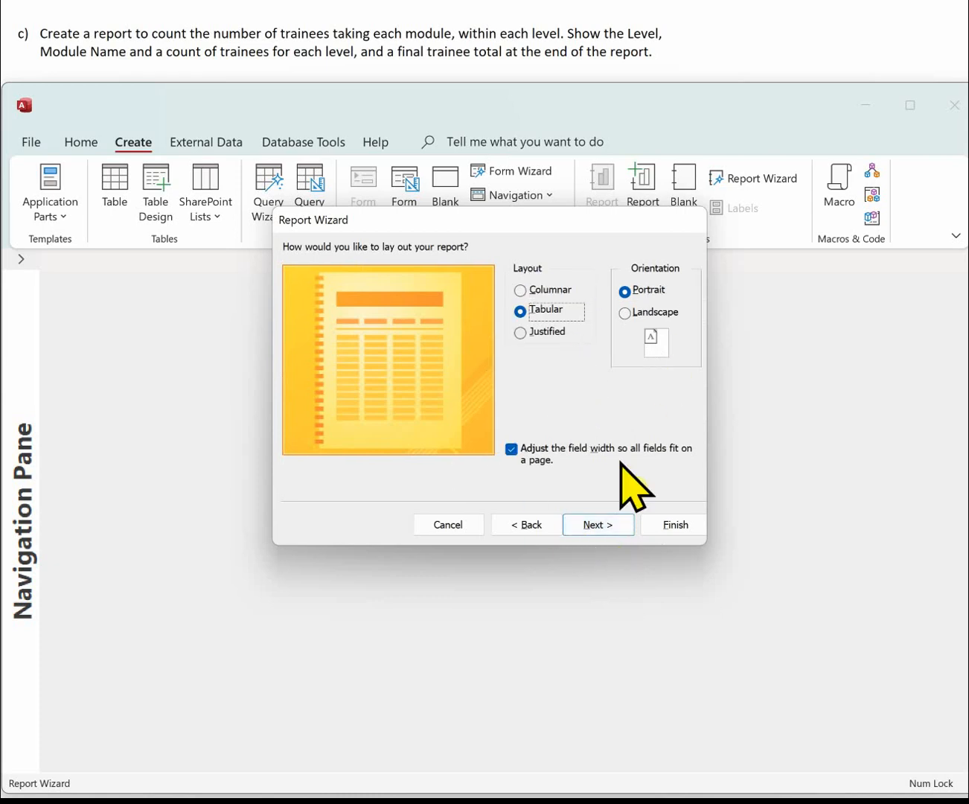
click(613, 523)
drag(471, 275, 372, 272)
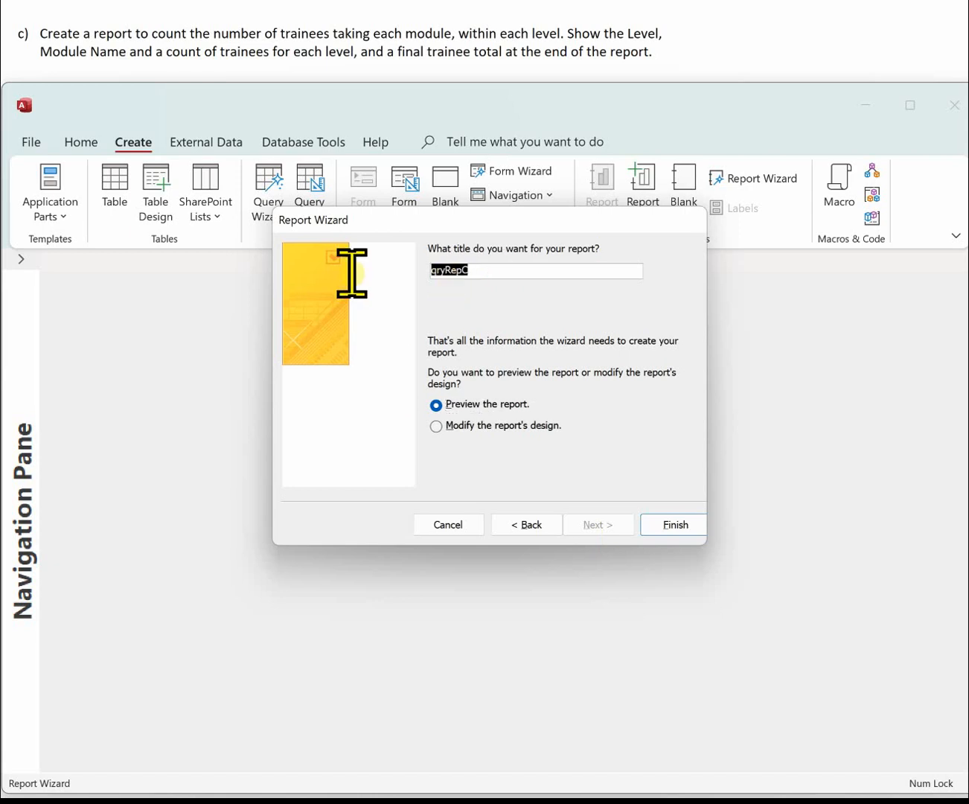
text(rptLevelCountReport)
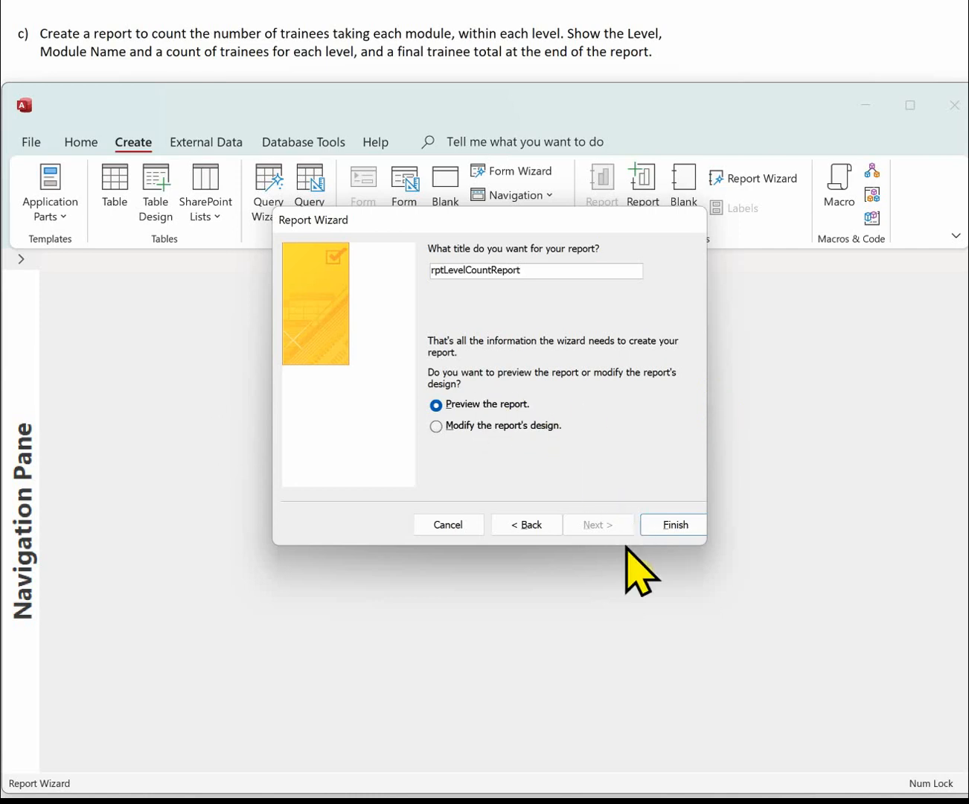
click(656, 529)
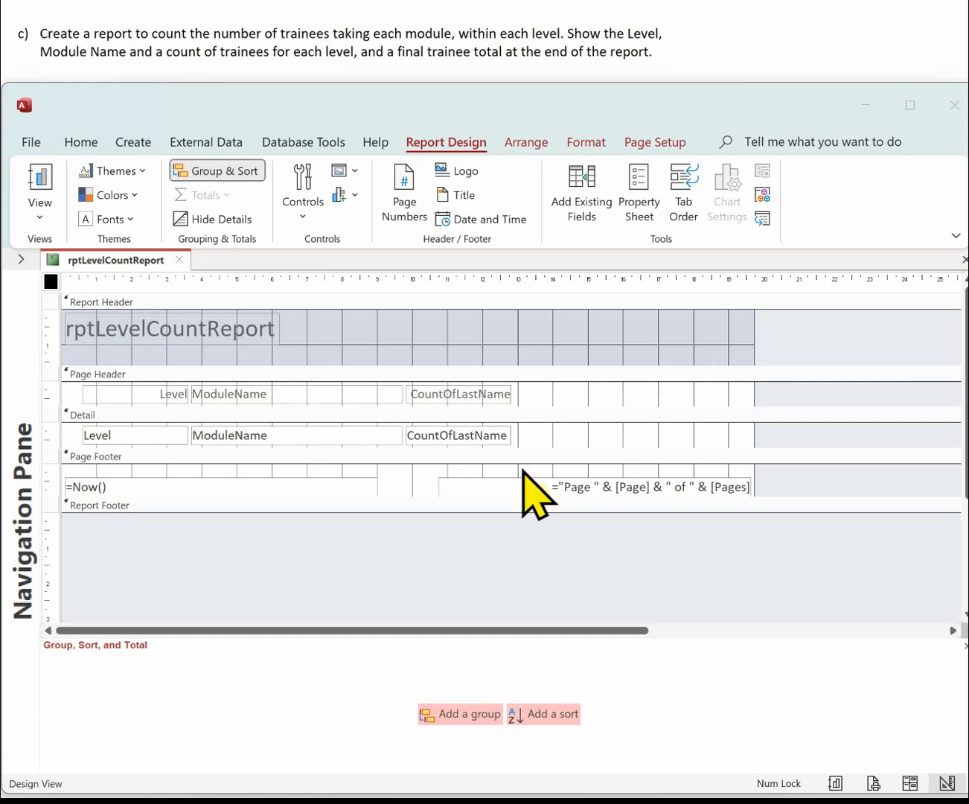
Step: Add a group on Level to the report in Design View
click(462, 715)
click(186, 695)
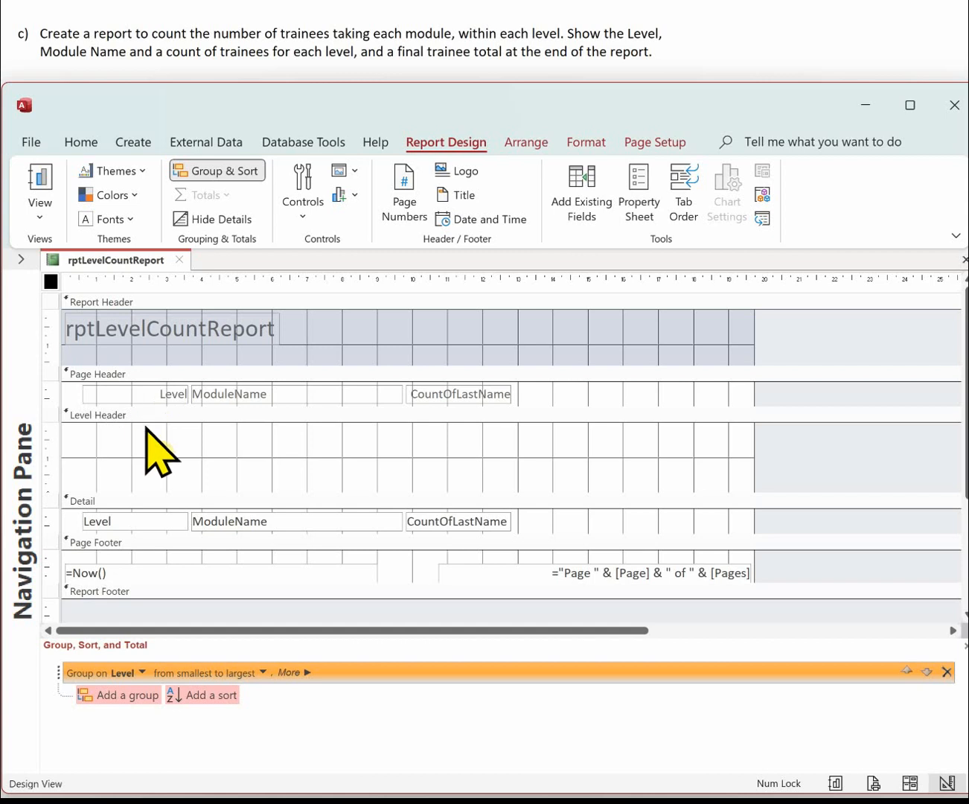
Step: Move the Level, ModuleName and CountOfLastName labels from the Page Header to slightly below the Level Header's upper edge, and close up the emptied Page Header
click(152, 391)
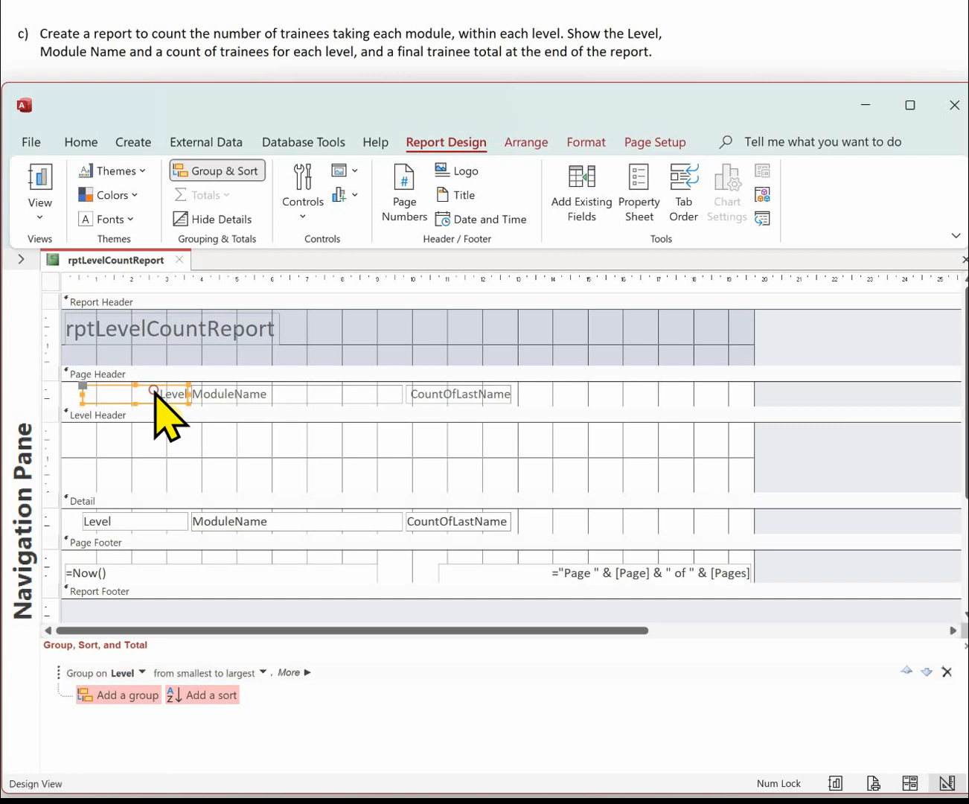
shift+click(276, 395)
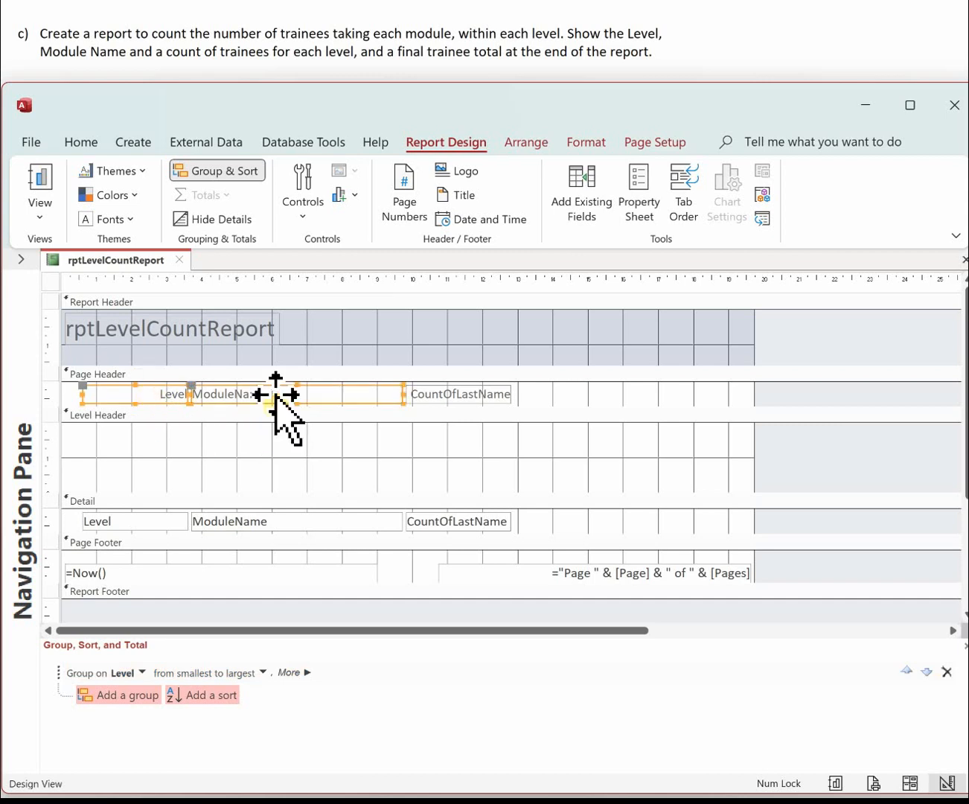
right_click(451, 393)
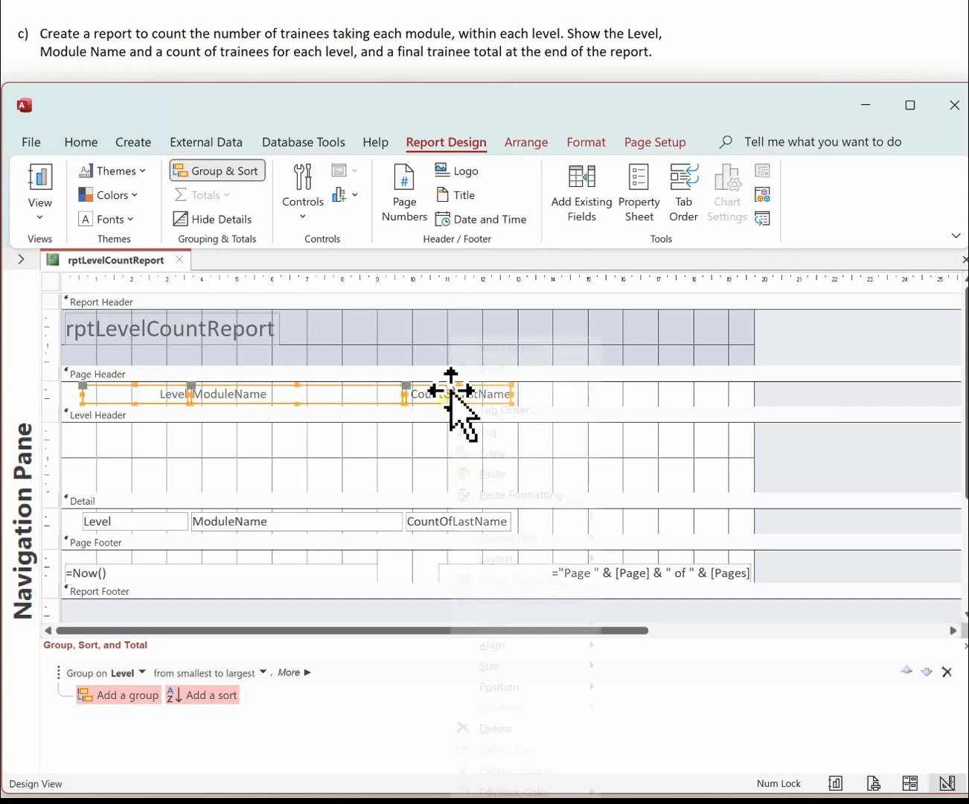
click(521, 432)
click(210, 459)
right_click(211, 459)
click(270, 526)
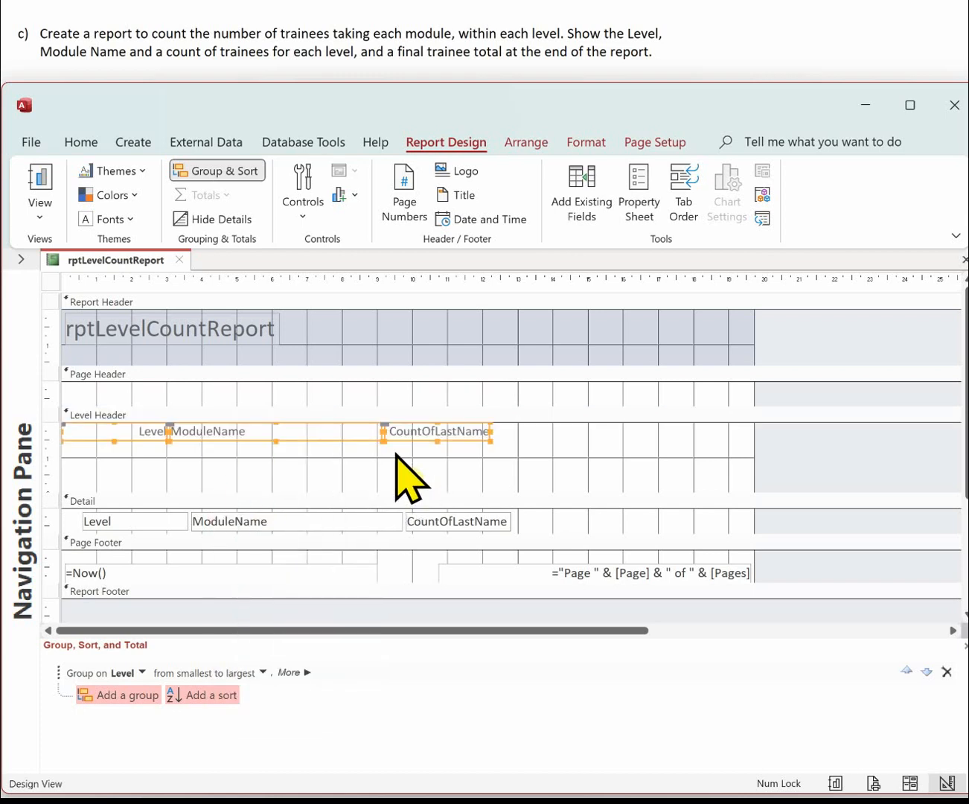
drag(396, 434, 396, 452)
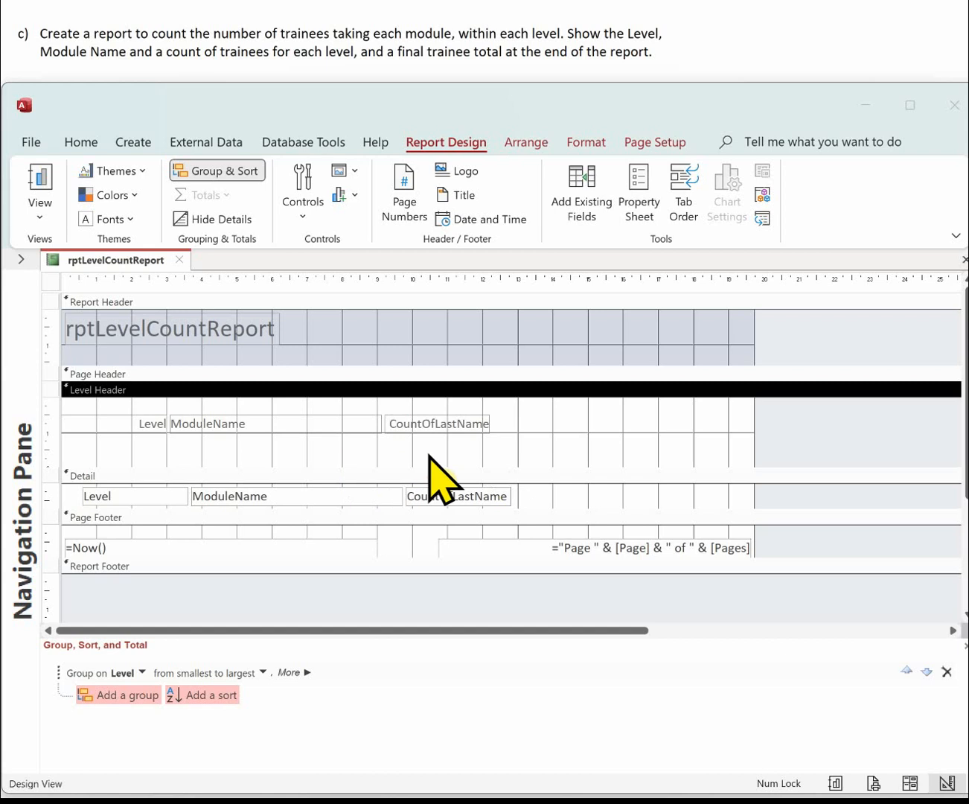
Step: Shift the CountOfLastName label and its Detail text box rightward together until they start near the 16 mark on the ruler
click(465, 425)
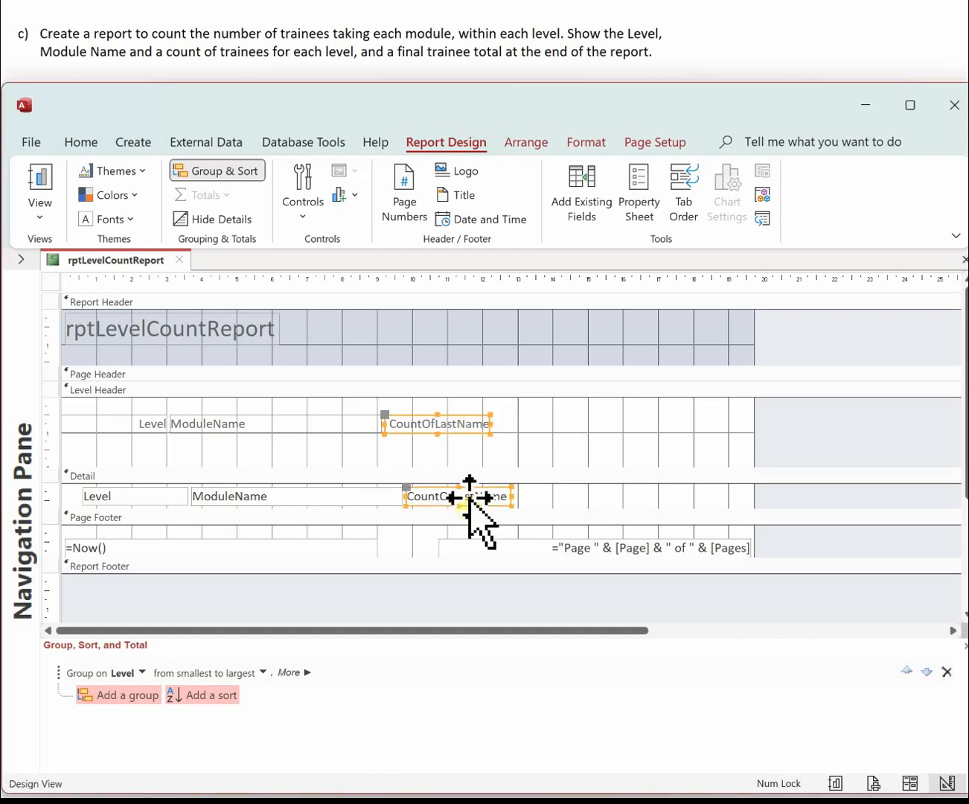
key(Right)
key(Right)
key(Right)
key(Right)
key(Right)
key(Right)
key(Right)
key(Right)
key(Right)
key(Right)
key(Right)
key(Right)
key(Right)
key(Right)
key(Right)
key(Right)
key(Right)
key(Right)
key(Right)
key(Right)
key(Right)
key(Right)
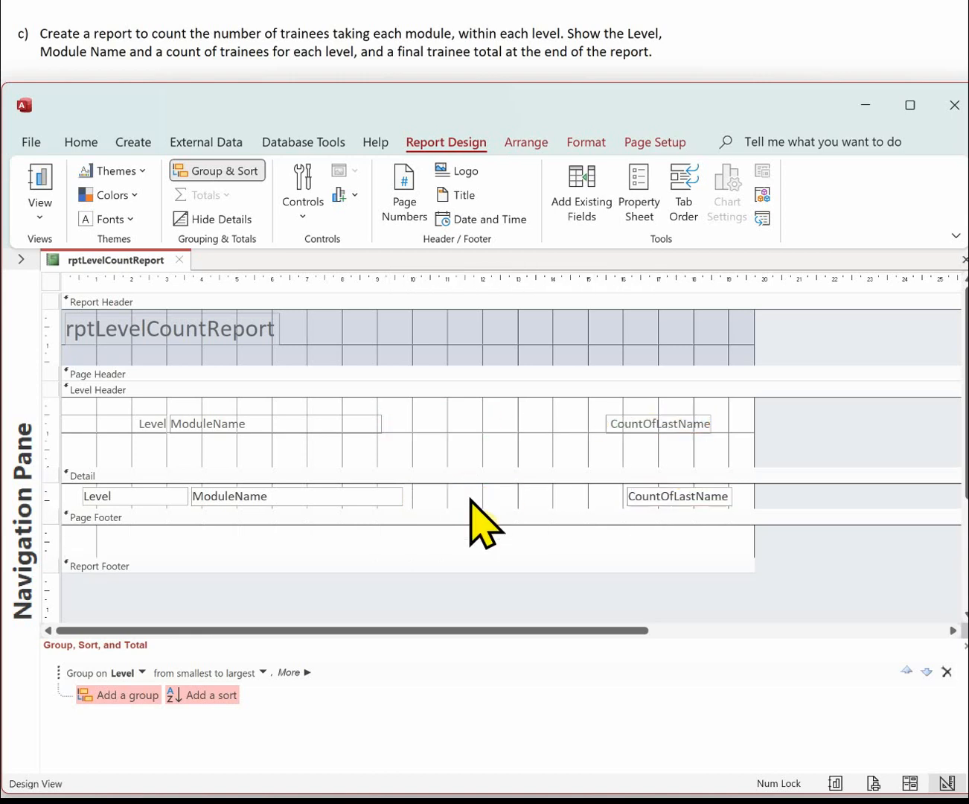
Step: Nudge the CountOfLastName label and Detail text box slightly leftward together, and align the Level Header label directly above the text box
key(Left)
key(Left)
key(Left)
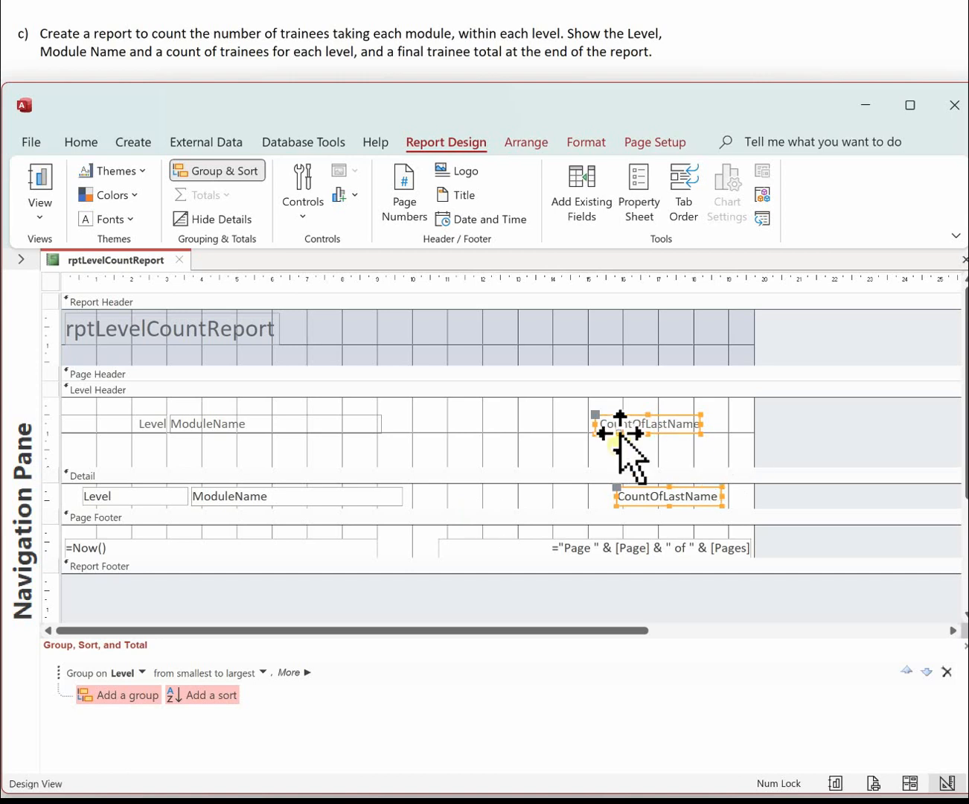
click(646, 451)
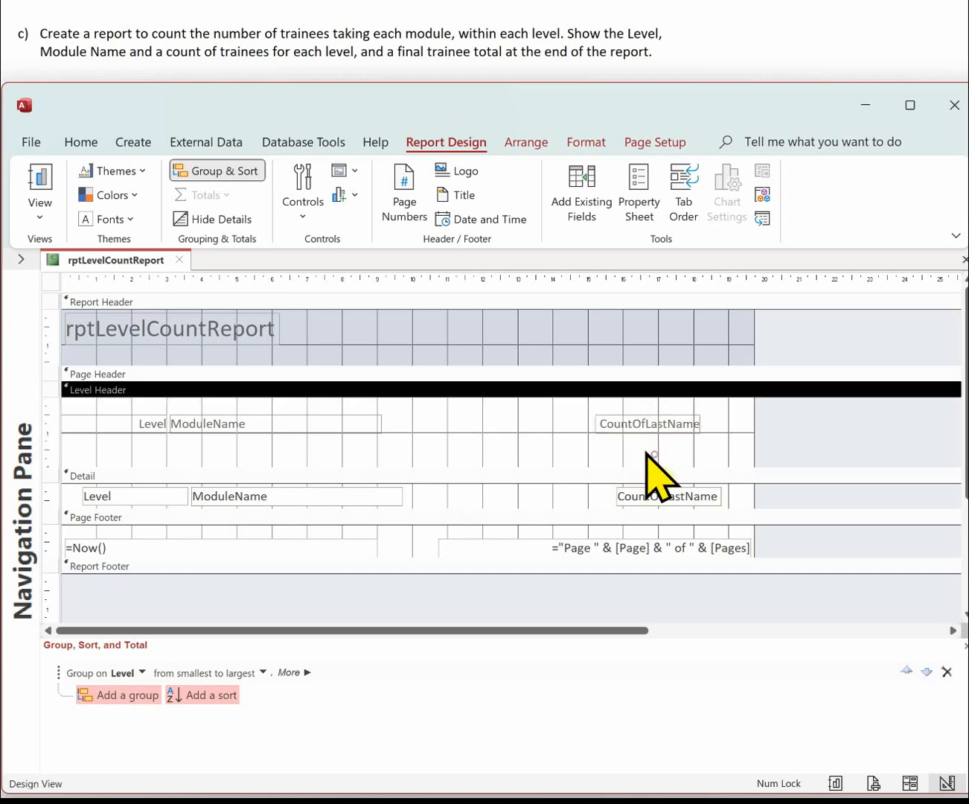
click(646, 424)
key(Right)
key(Right)
key(Right)
key(Right)
key(Right)
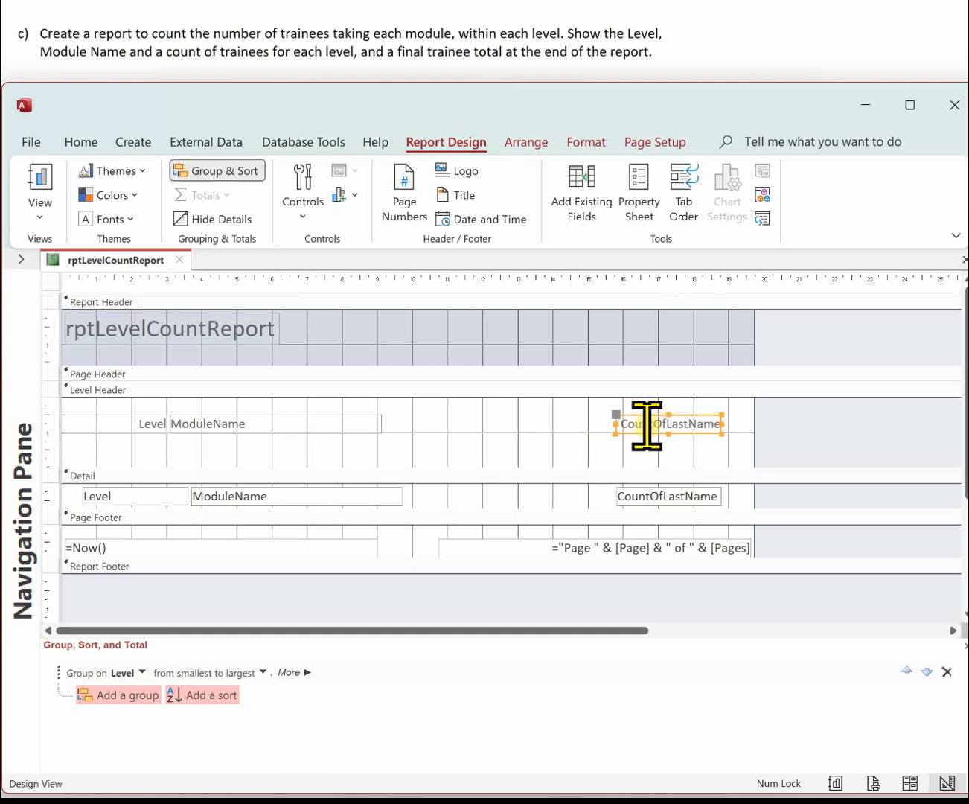
Step: Change the caption of the CountOfLastName label in the Level Header to NoTrainees
drag(627, 422, 730, 426)
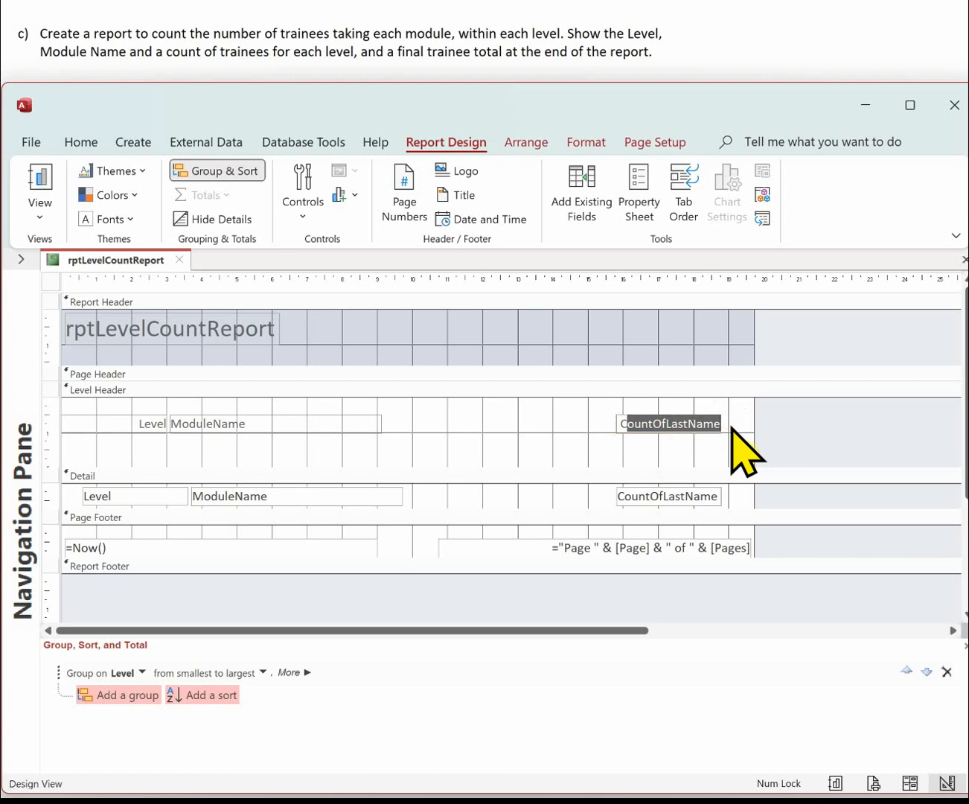
key(BackSpace)
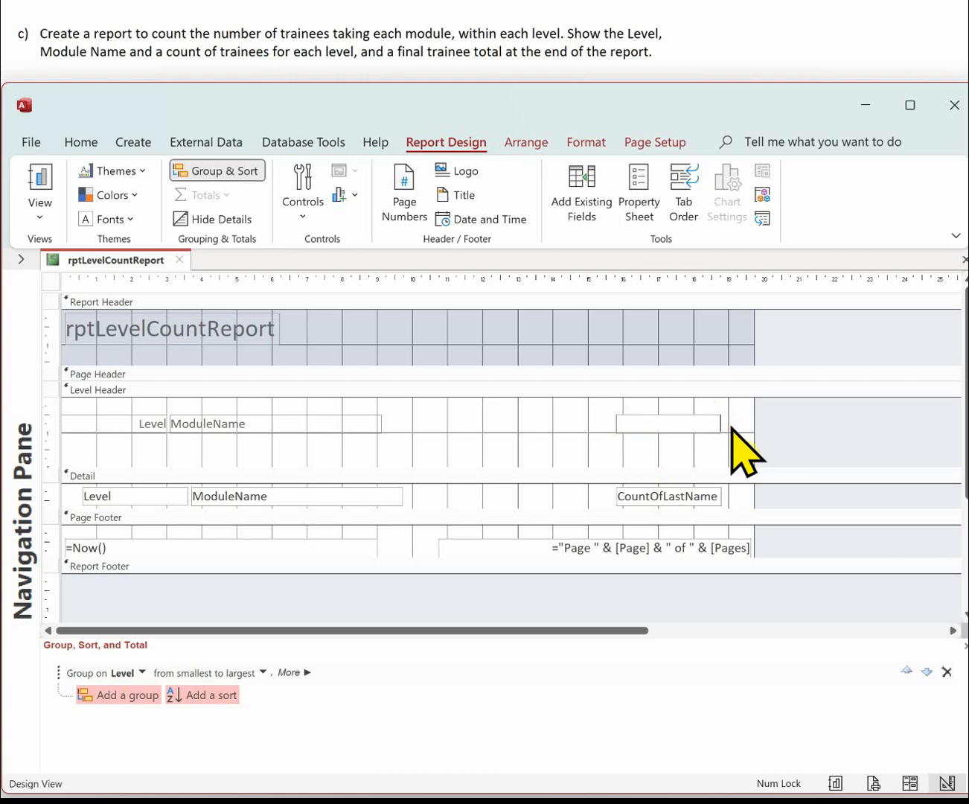
text(NoTrainees)
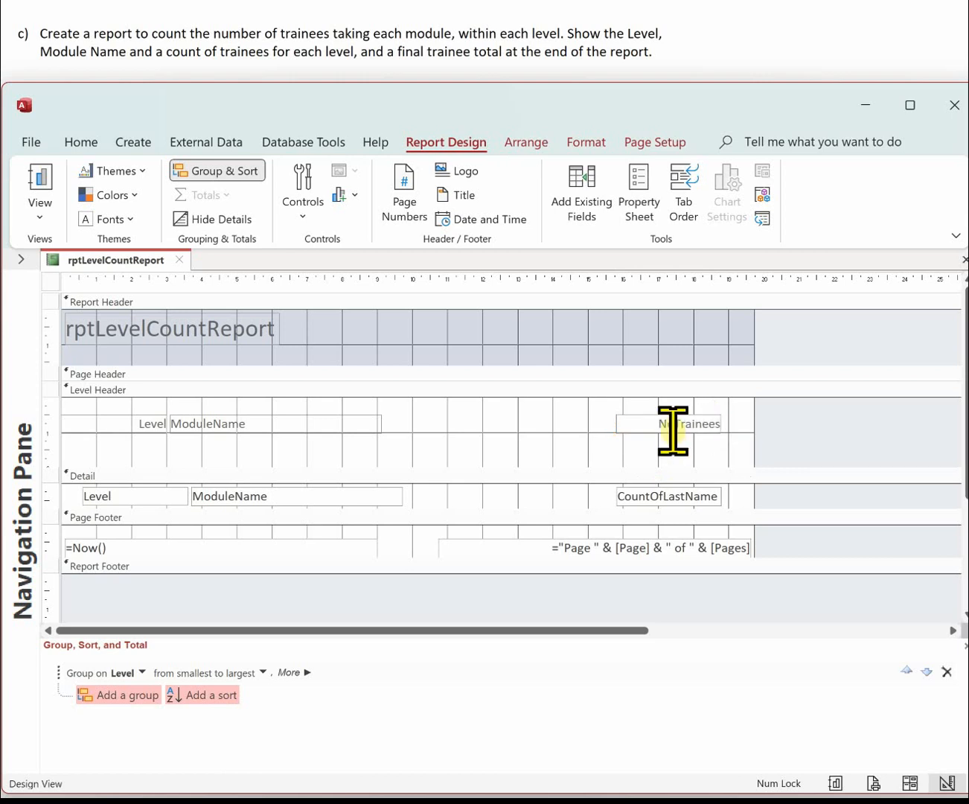
Step: Shift the ModuleName label and its Detail text box rightward together until the text box ends just before CountOfLastName
click(378, 431)
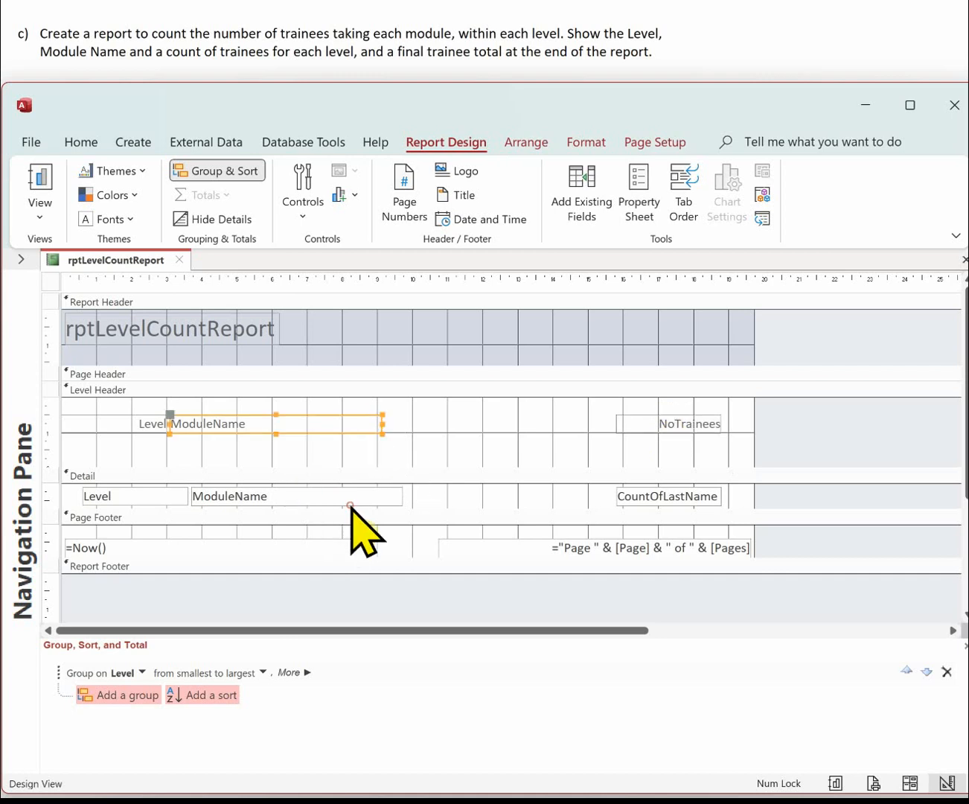
shift+click(350, 501)
drag(347, 504, 352, 507)
key(Right)
key(Right)
key(Right)
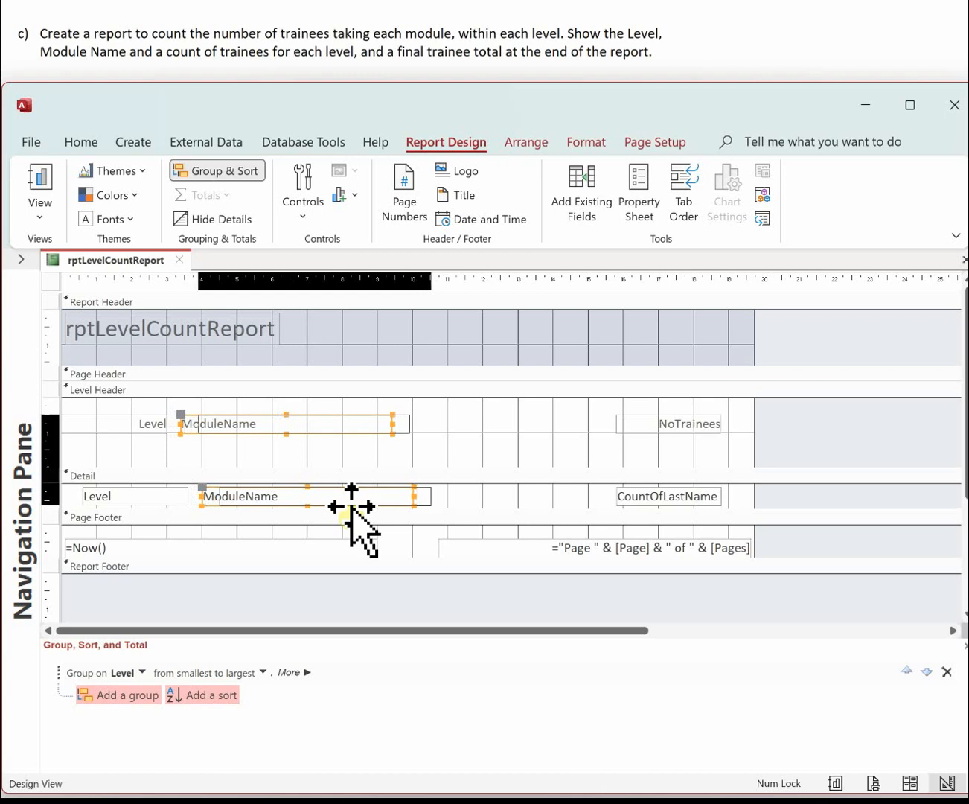
key(Right)
key(Right)
key(Right)
key(Right)
key(Right)
key(Right)
key(Right)
key(Right)
key(Right)
key(Right)
key(Right)
key(Right)
key(Right)
key(Right)
key(Right)
key(Right)
key(Right)
key(Right)
key(Right)
key(Right)
key(Right)
key(Right)
key(Right)
key(Right)
key(Right)
key(Right)
key(Right)
key(Right)
key(Right)
key(Right)
key(Right)
key(Right)
key(Right)
key(Right)
key(Right)
key(Right)
key(Right)
key(Right)
key(Right)
key(Right)
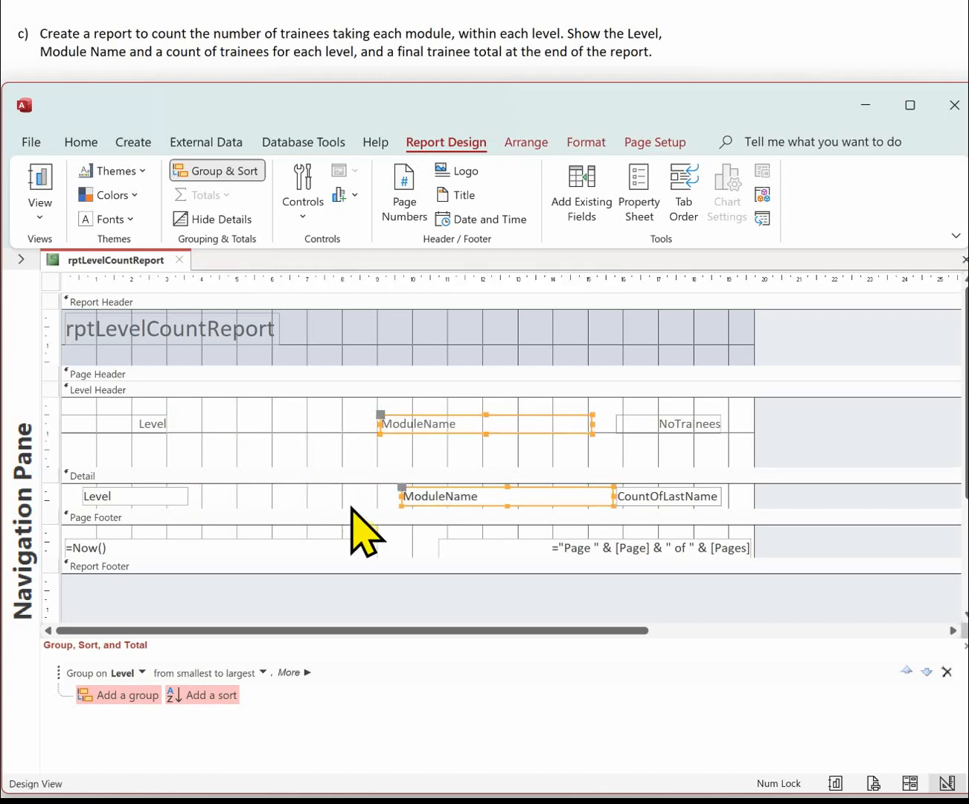
click(357, 495)
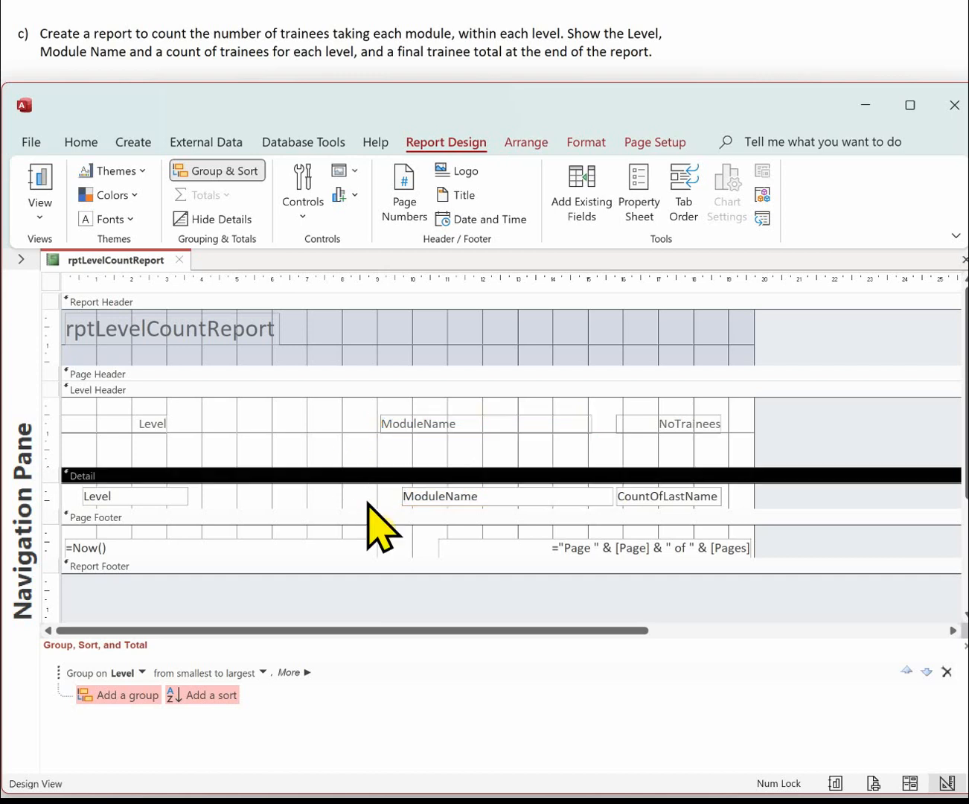
Step: Align the ModuleName label in the Level Header with the left edge of the ModuleName text box in the Detail section
click(452, 421)
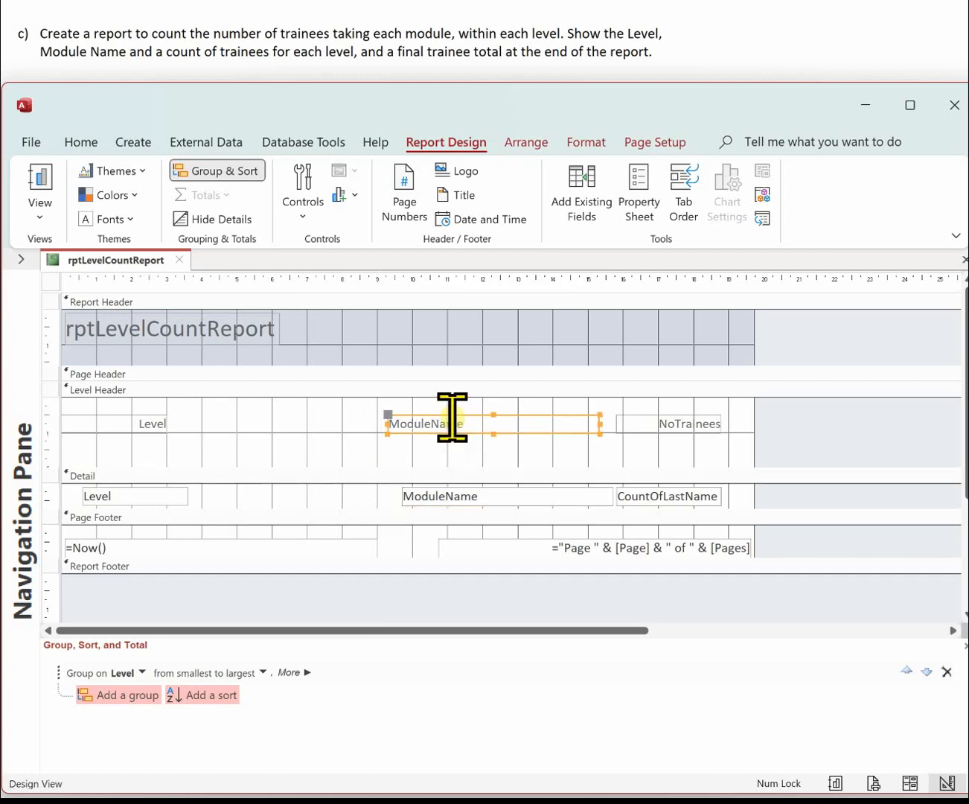
key(Right)
key(Right)
key(Right)
key(Right)
key(Right)
key(Right)
key(Right)
key(Right)
key(Right)
key(Right)
key(Right)
key(Right)
key(Right)
key(Right)
key(Right)
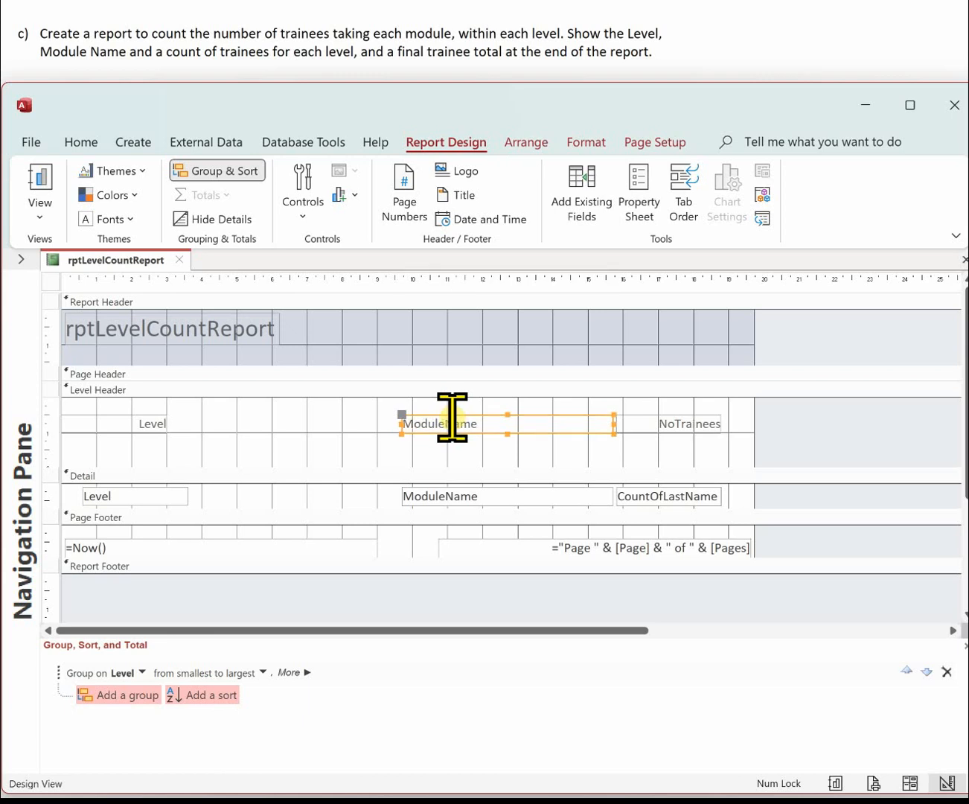
click(234, 444)
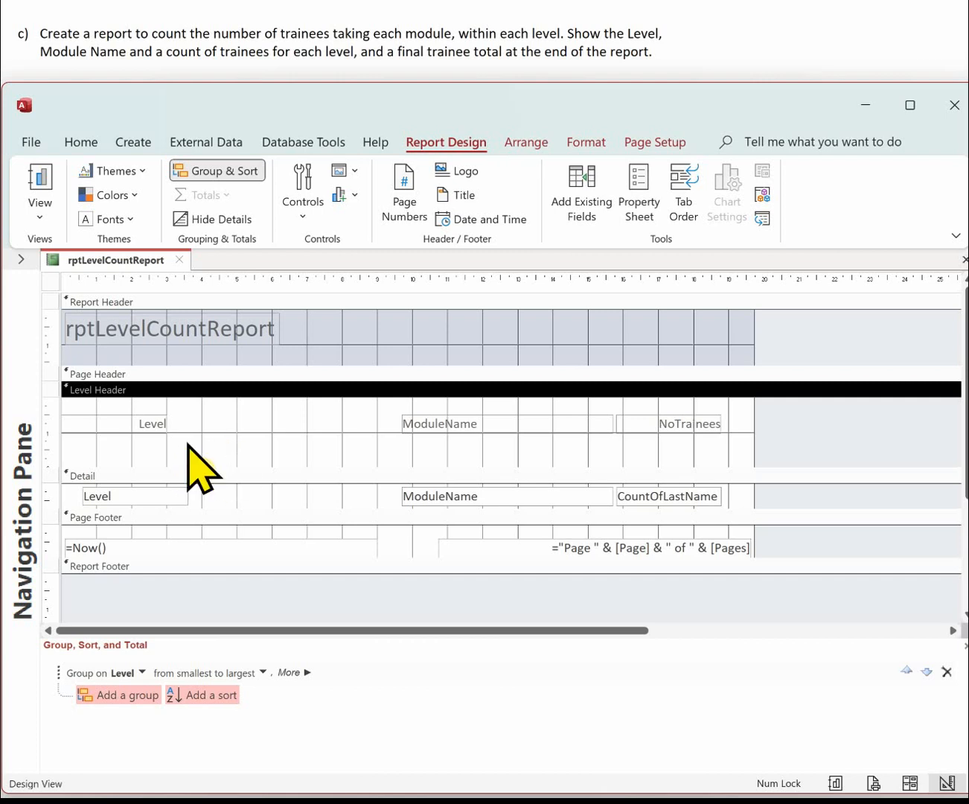
Step: Move the Level text box from the Detail section into the Level Header by cutting and pasting it
click(140, 496)
right_click(140, 495)
click(180, 347)
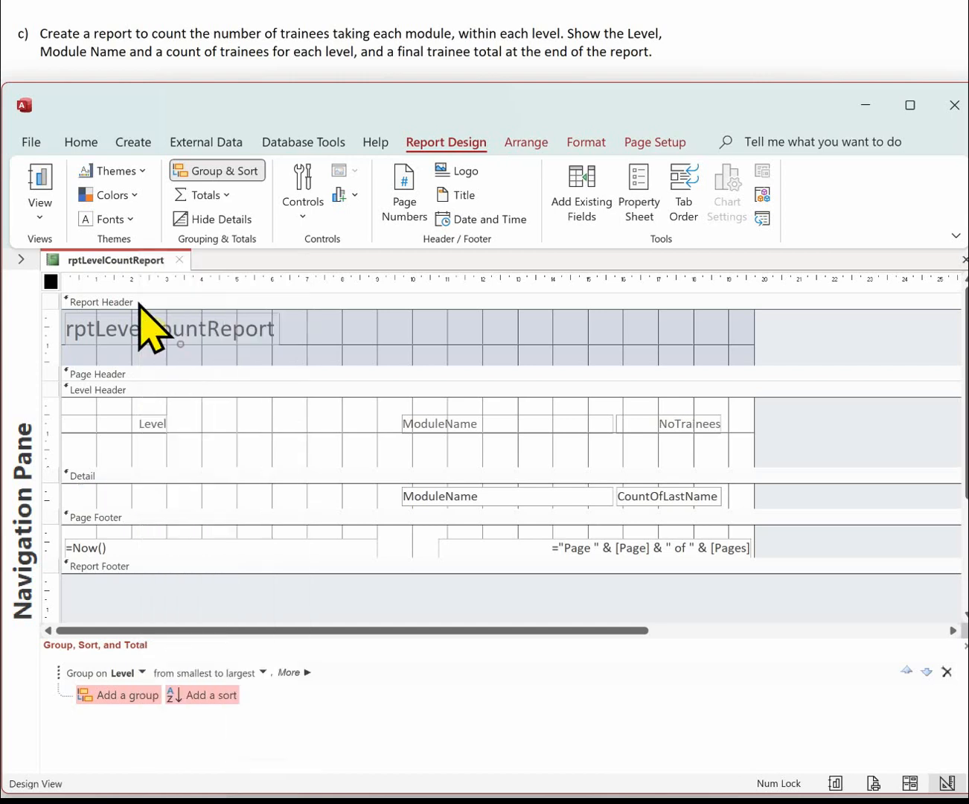
click(208, 426)
right_click(210, 427)
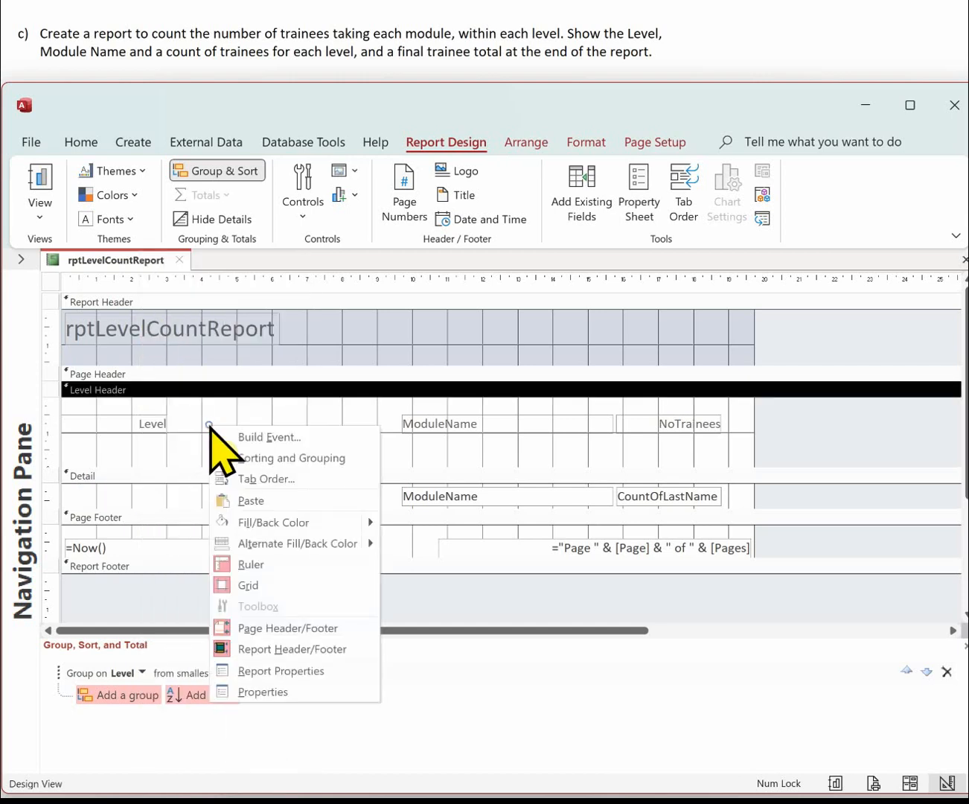
click(272, 499)
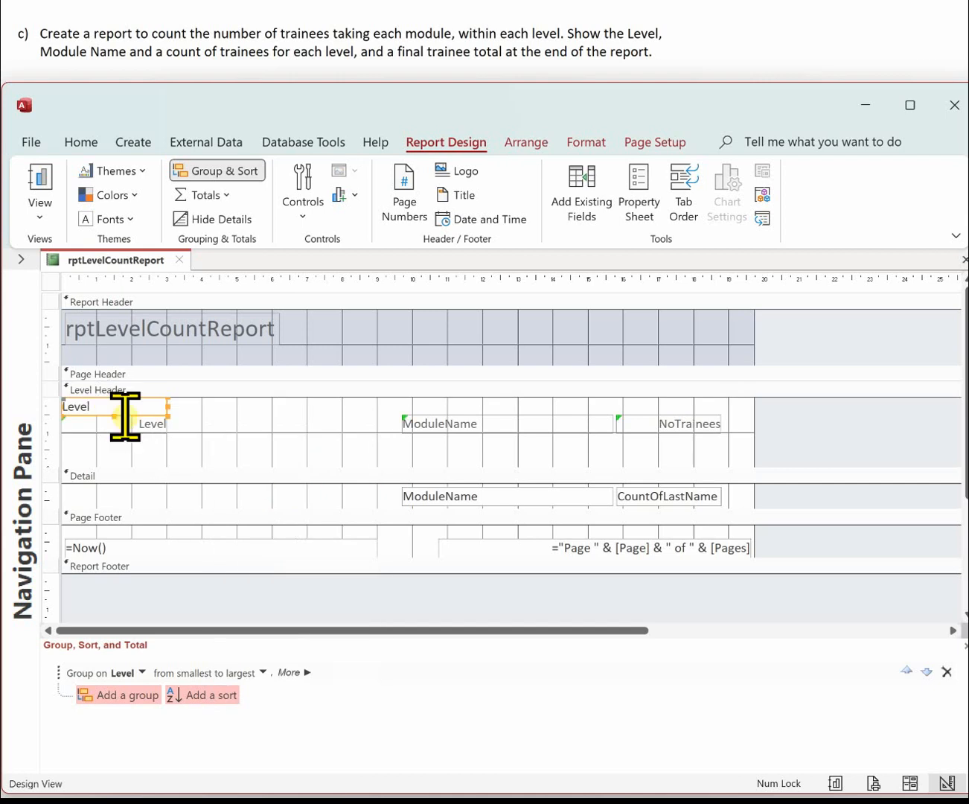
Step: Narrow the Level label and Level text box, and place the text box just after the label on the same row
click(181, 412)
drag(181, 410, 345, 414)
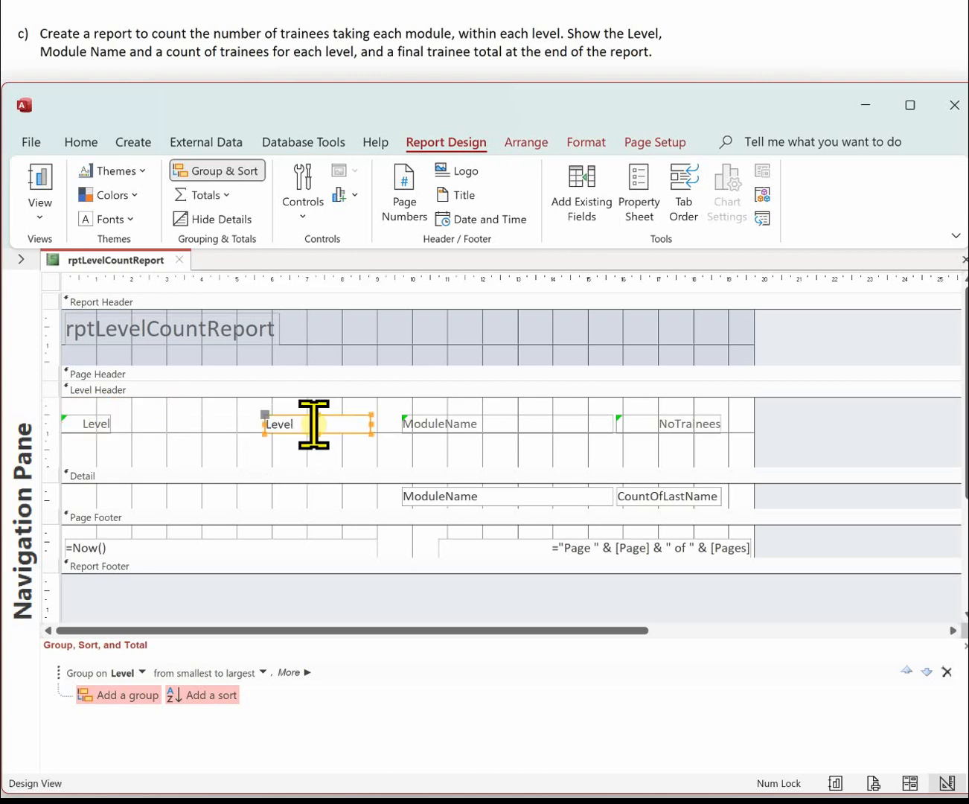
drag(264, 425, 335, 426)
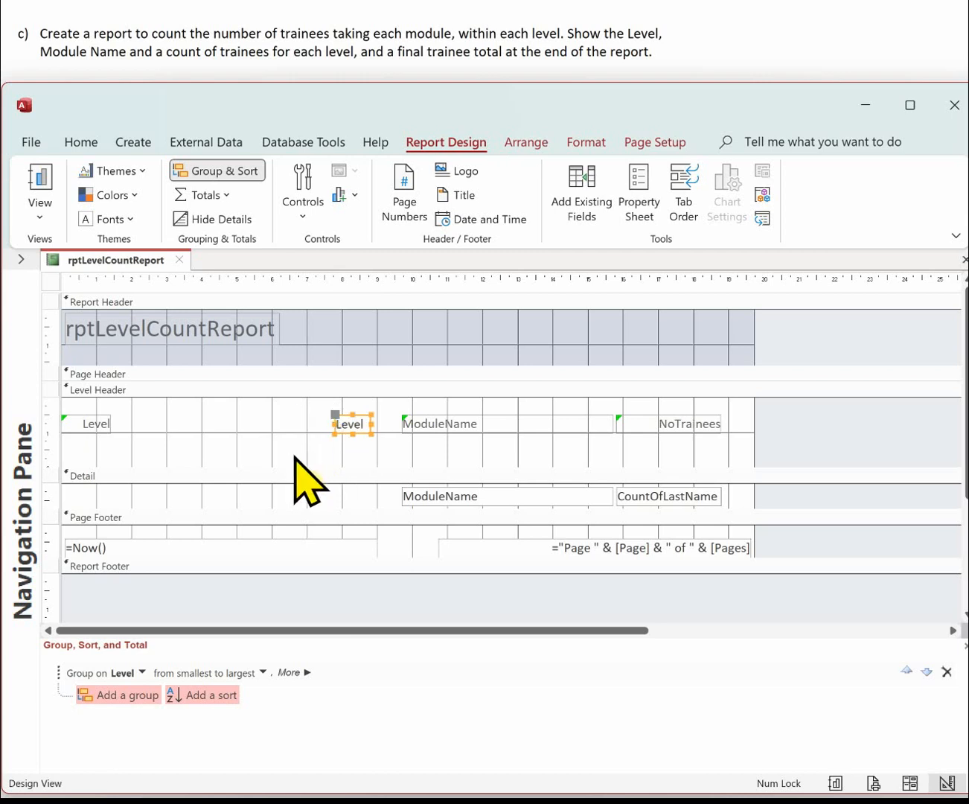
drag(339, 419, 127, 395)
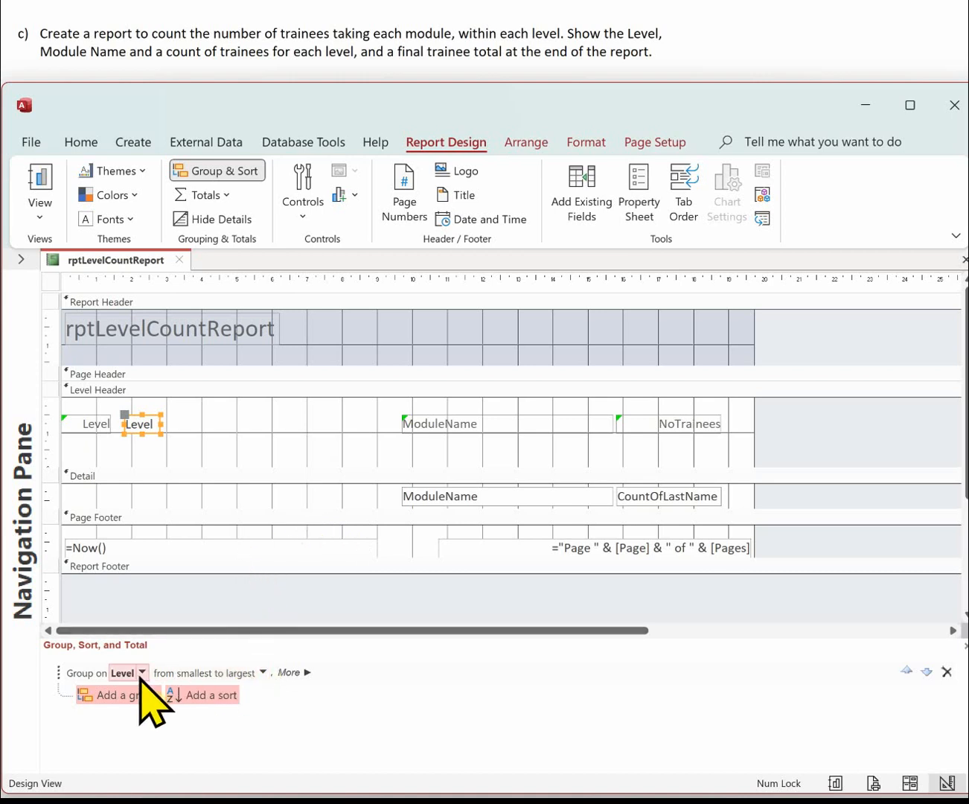
Step: Add a Sum total on CountOfLastName to the Level group, with the subtotal shown in the group header
click(292, 674)
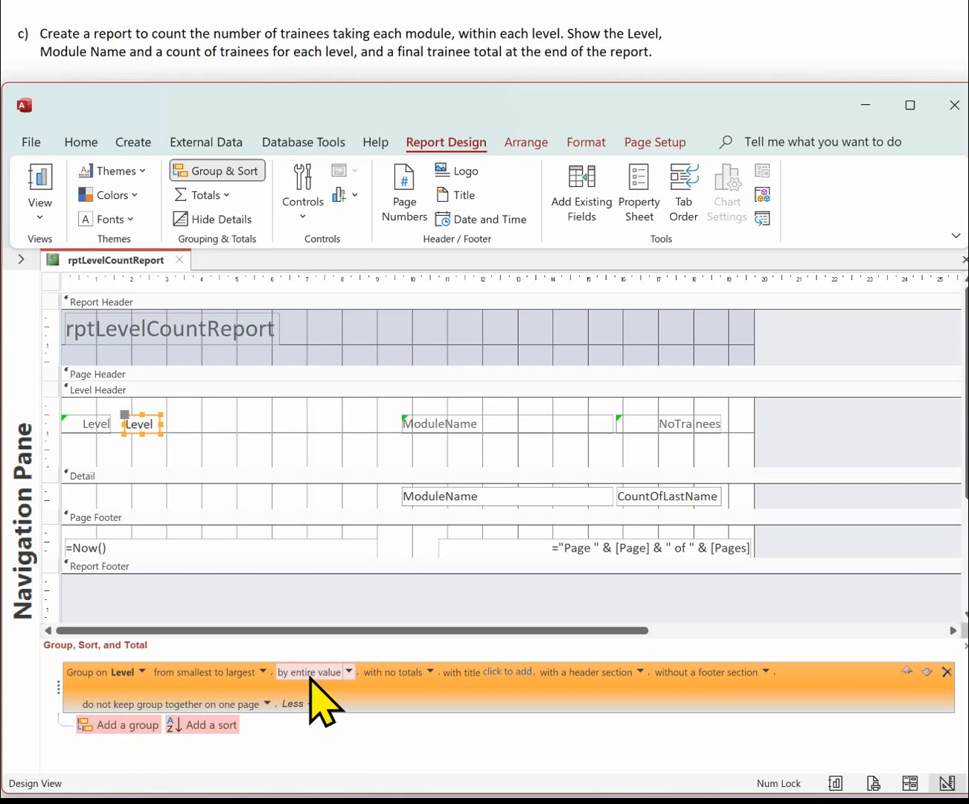
click(431, 672)
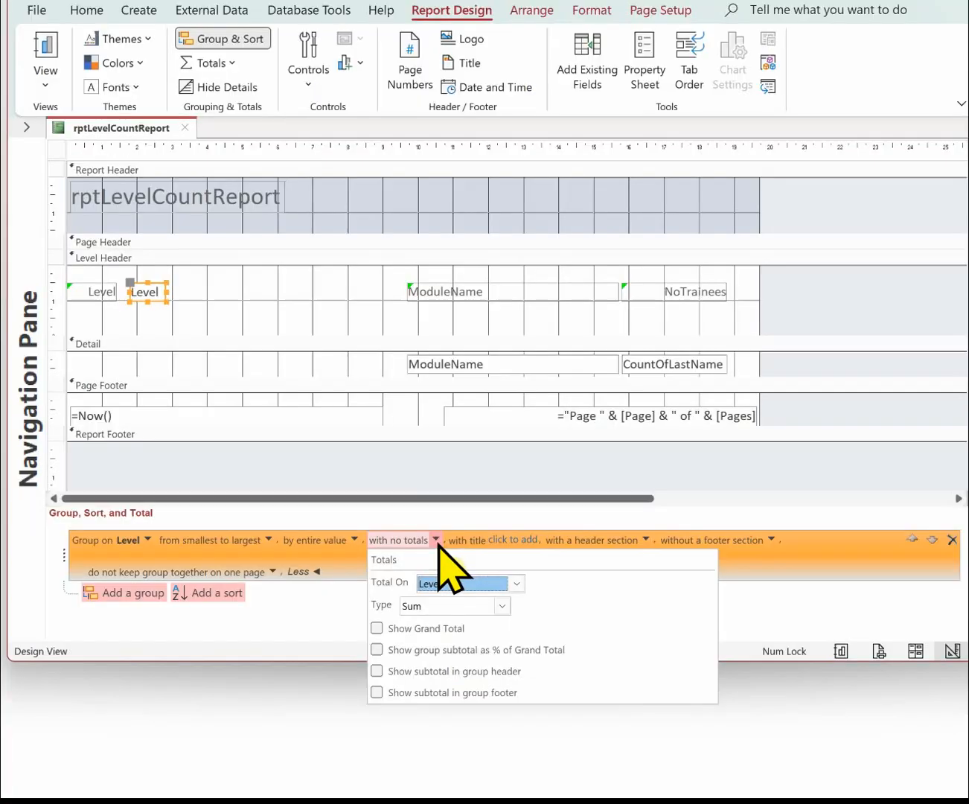
click(509, 715)
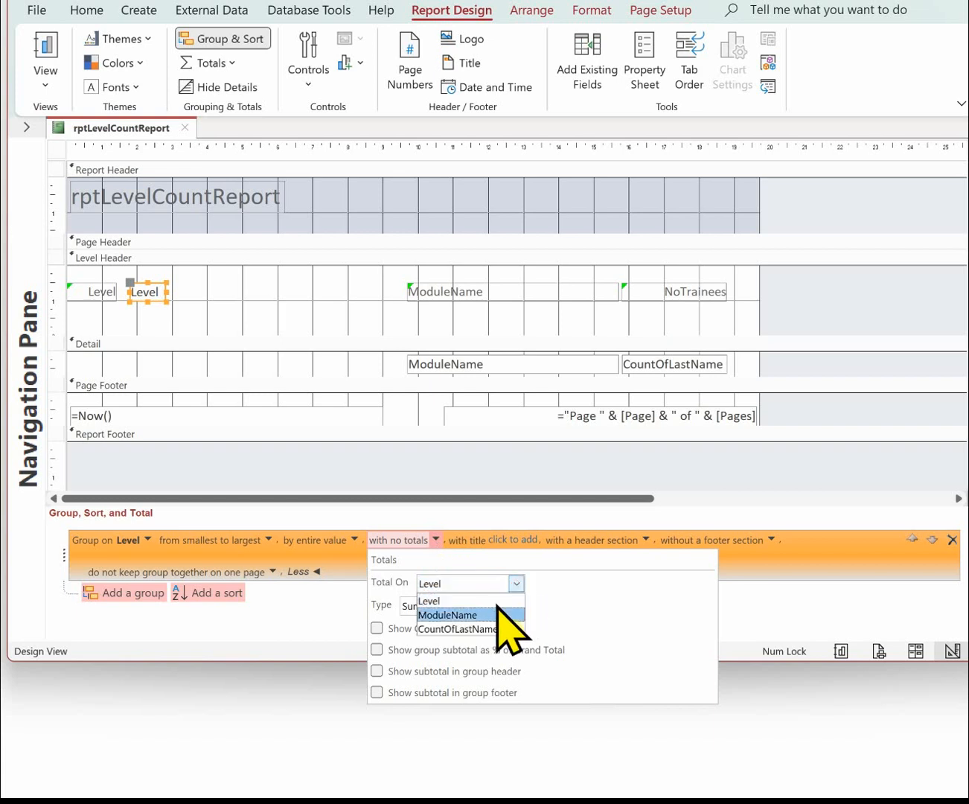
click(504, 629)
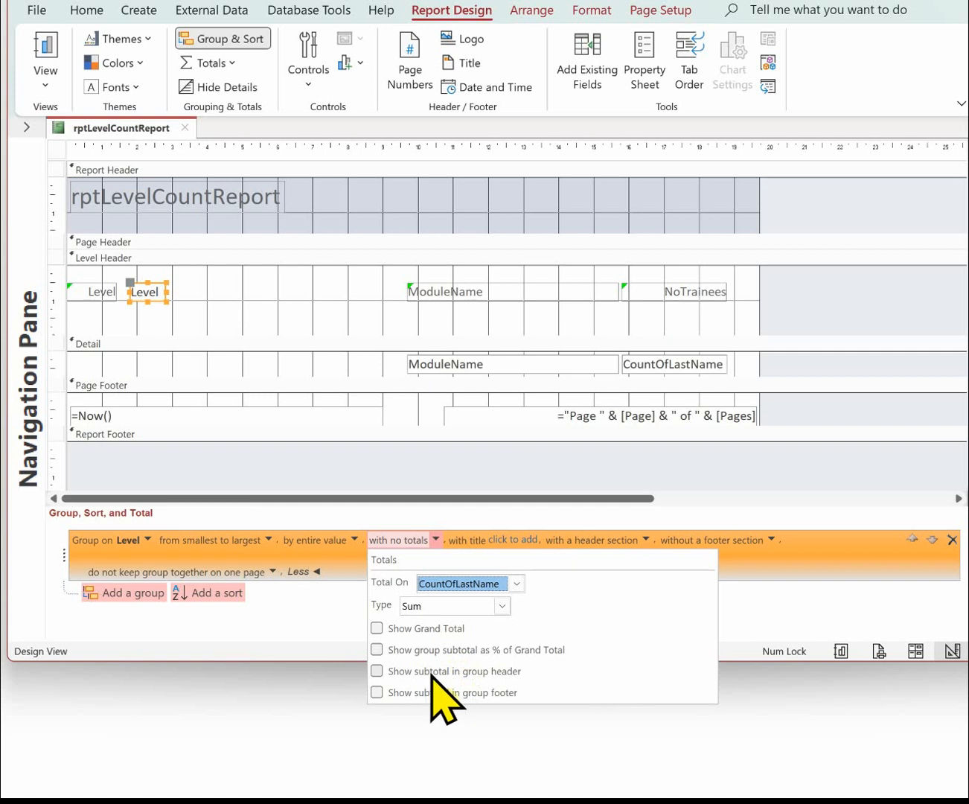
click(376, 670)
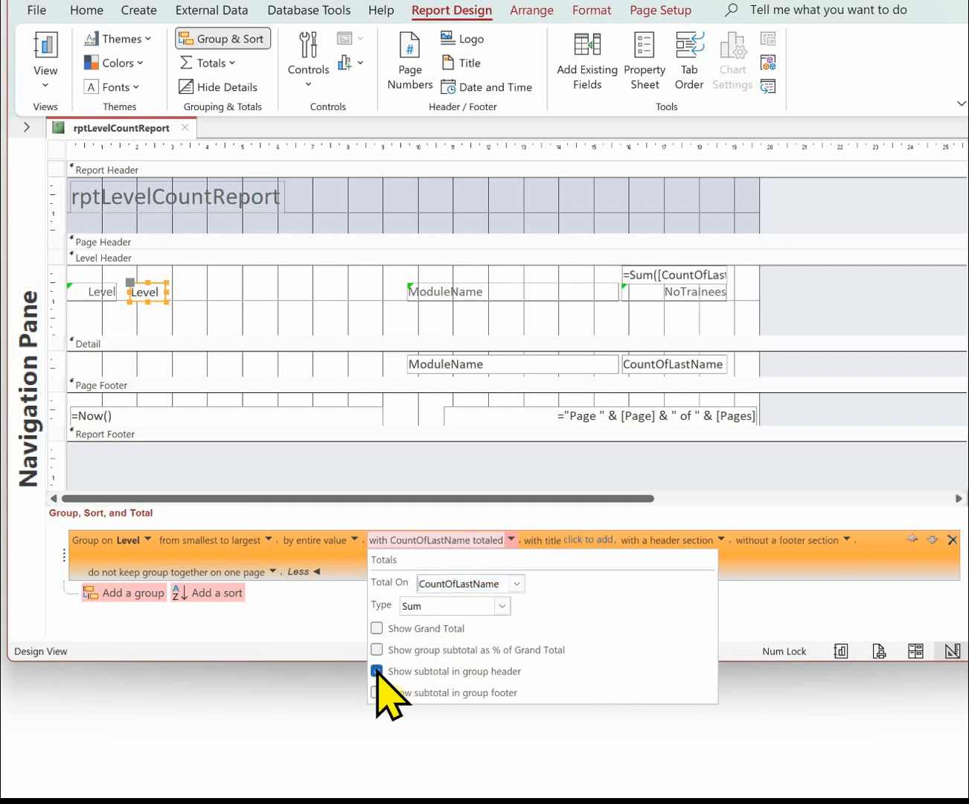
click(801, 299)
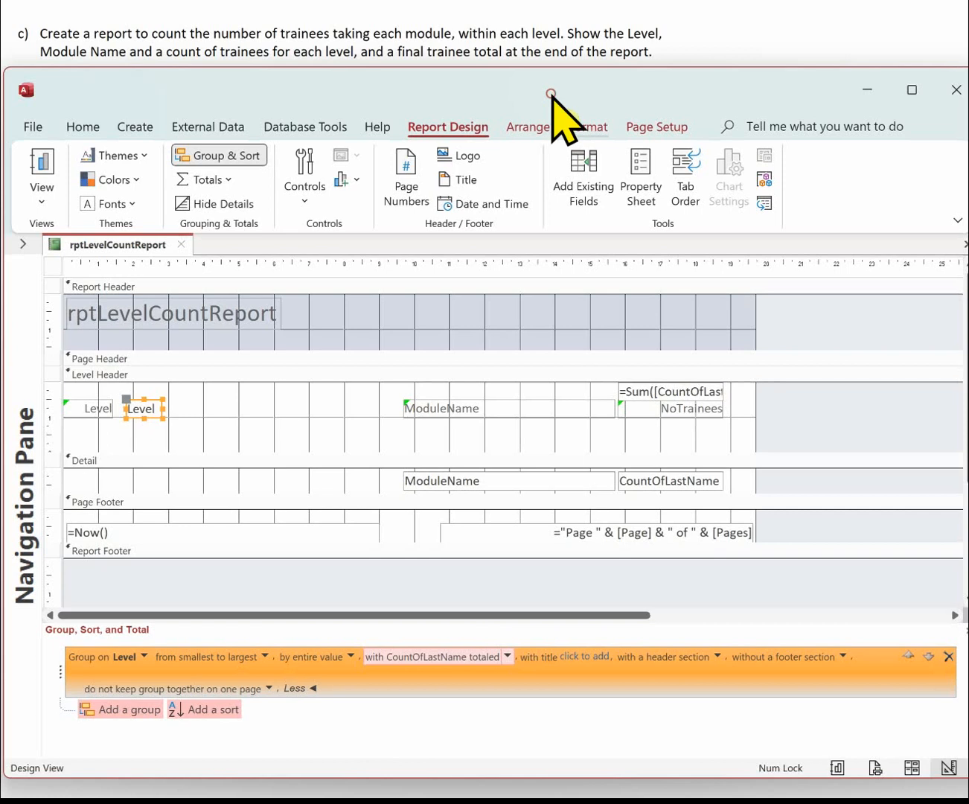
Step: Move the Level Header's Sum text box onto the label row just before ModuleName, and narrow it by shortening its left side
click(638, 392)
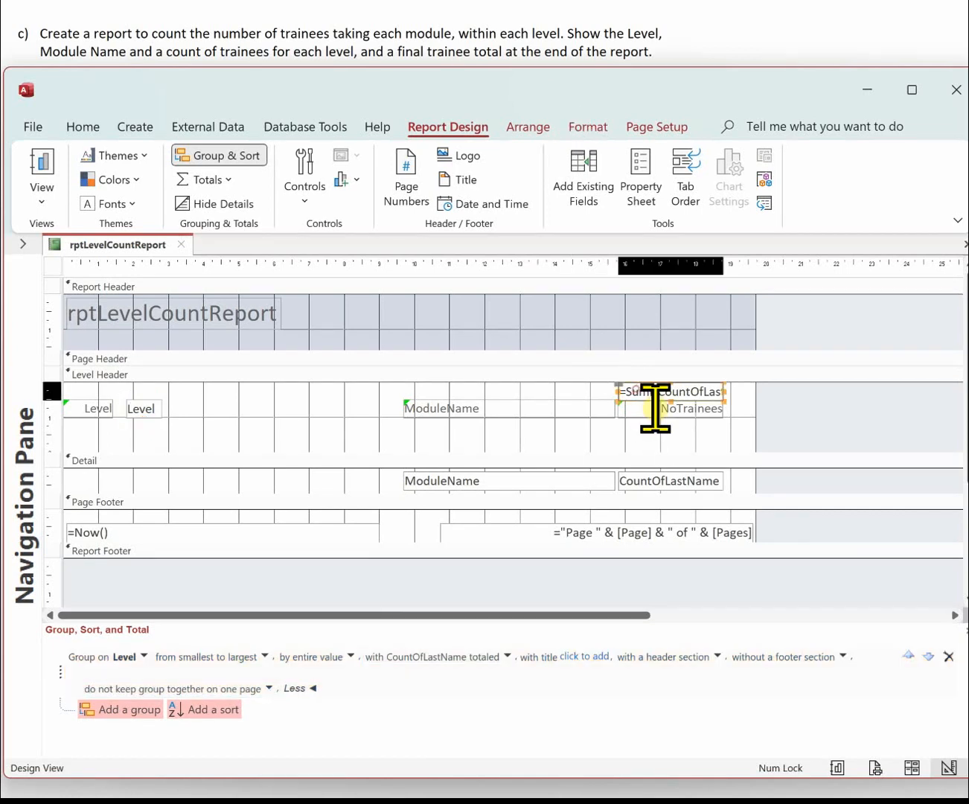
key(Left)
key(Left)
key(Left)
key(Left)
key(Left)
key(Left)
key(Left)
key(Left)
key(Left)
key(Left)
key(Left)
key(Left)
key(Left)
key(Left)
key(Left)
key(Left)
key(Left)
key(Left)
key(Left)
key(Left)
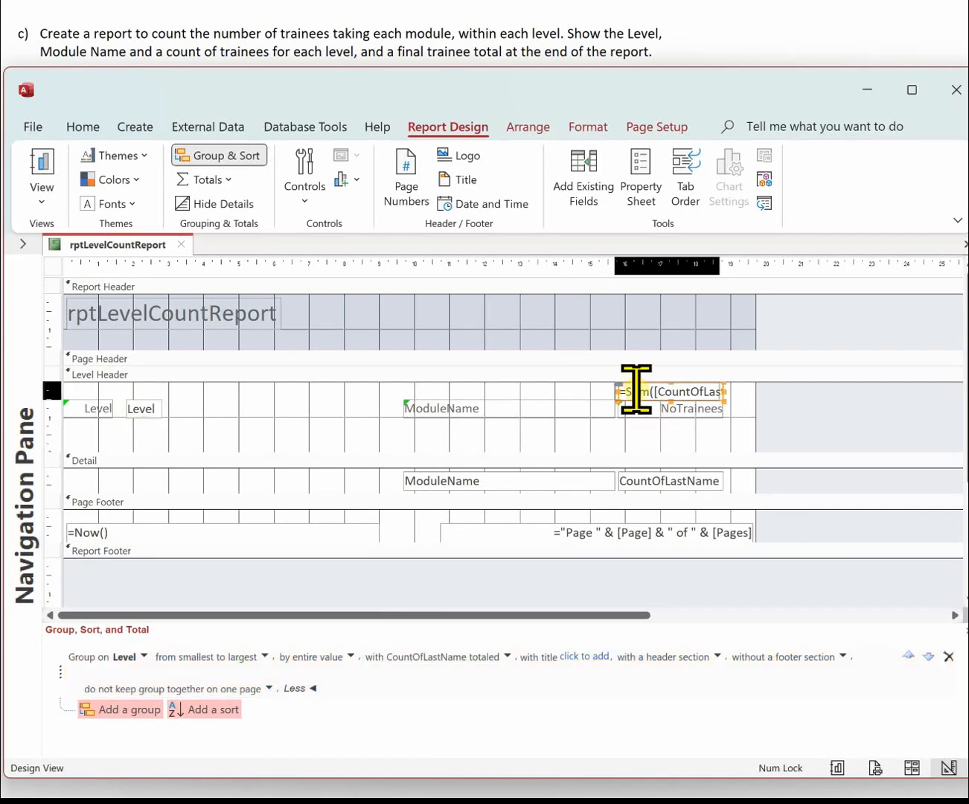
key(Left)
key(Left)
key(Left)
key(Left)
key(Left)
key(Left)
key(Left)
key(Left)
key(Left)
key(Left)
key(Left)
key(Left)
key(Left)
key(Left)
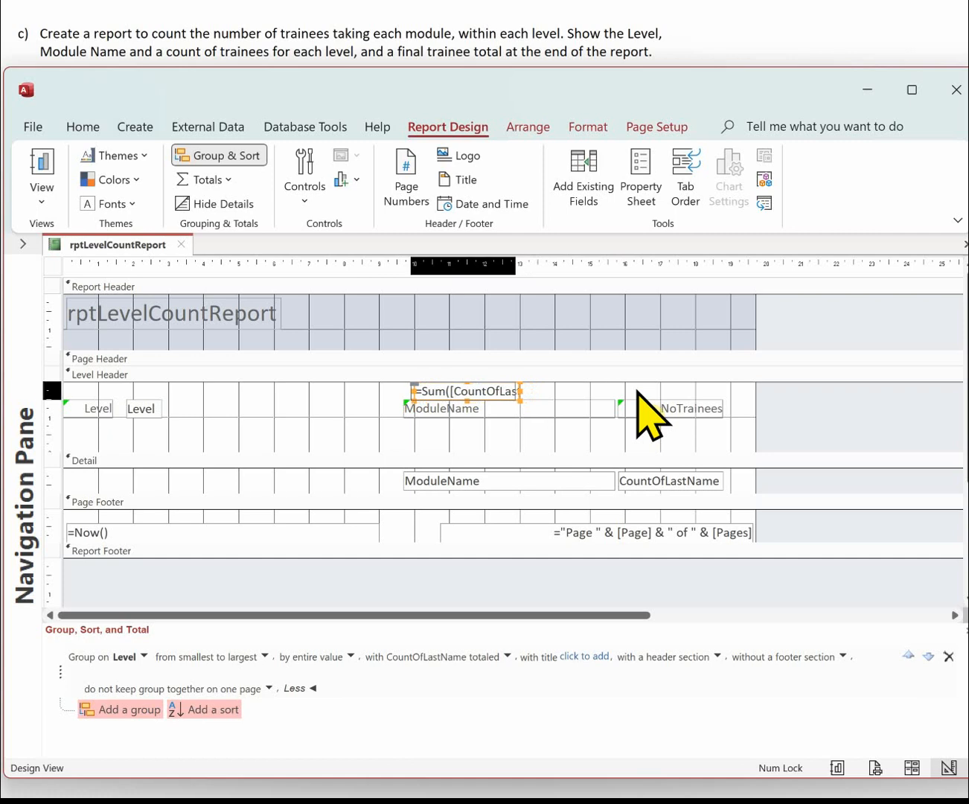
key(Left)
key(Left)
key(Left)
key(Left)
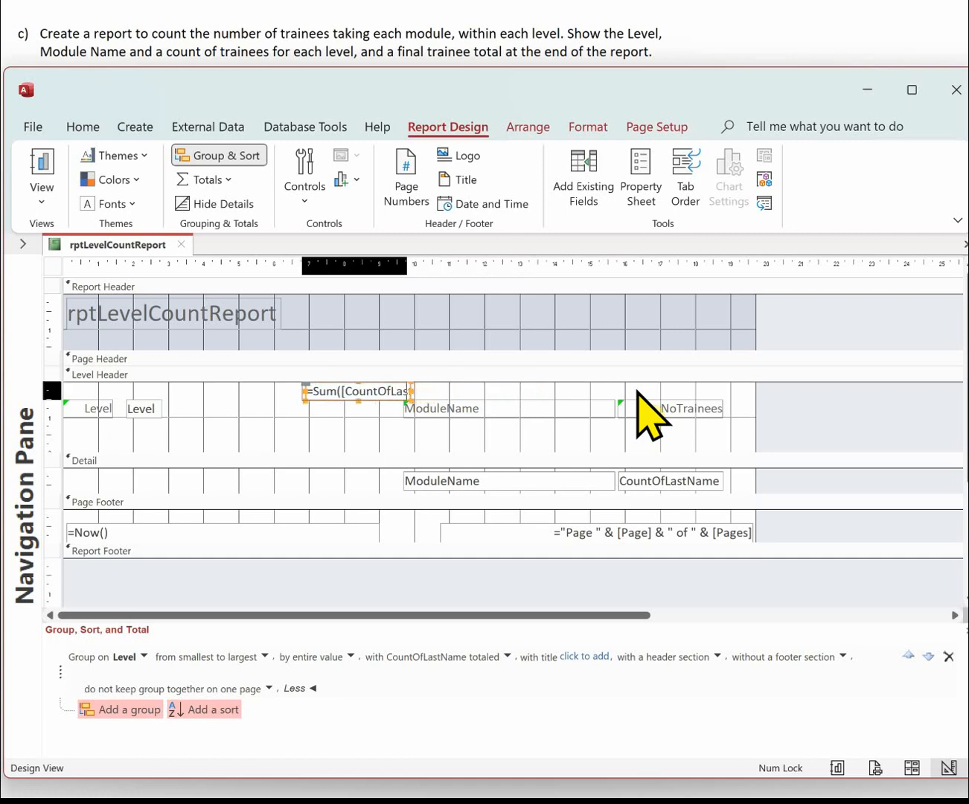
key(Down)
key(Down)
key(Down)
key(Down)
key(Down)
key(Down)
key(Down)
key(Down)
key(Down)
key(Down)
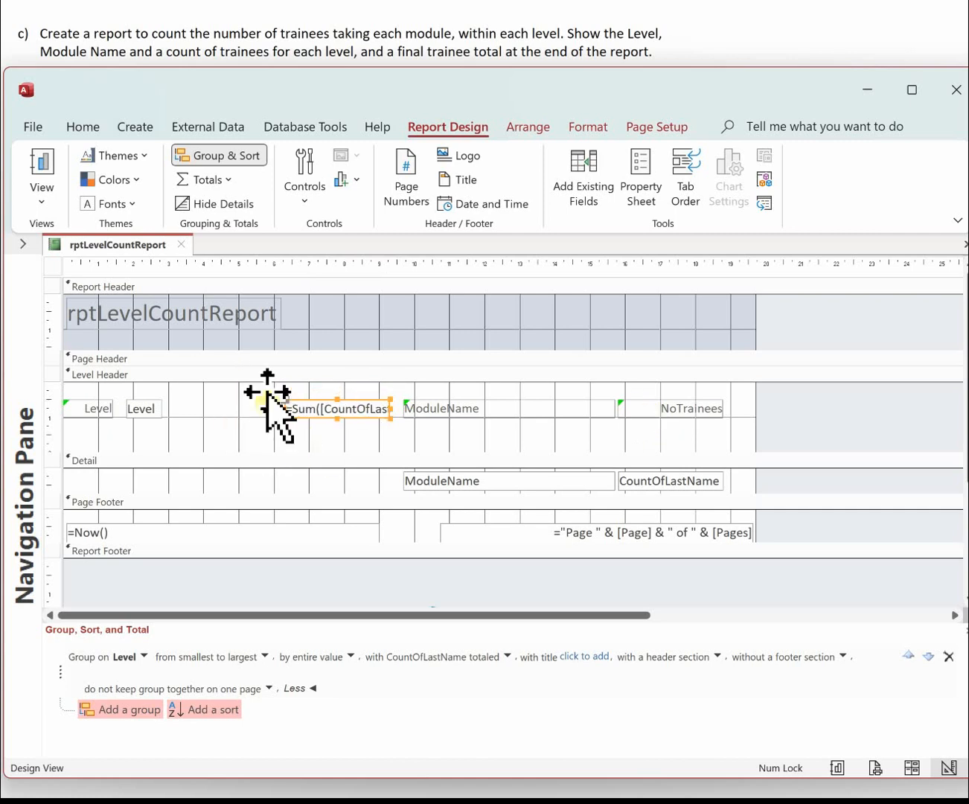
drag(287, 410, 345, 411)
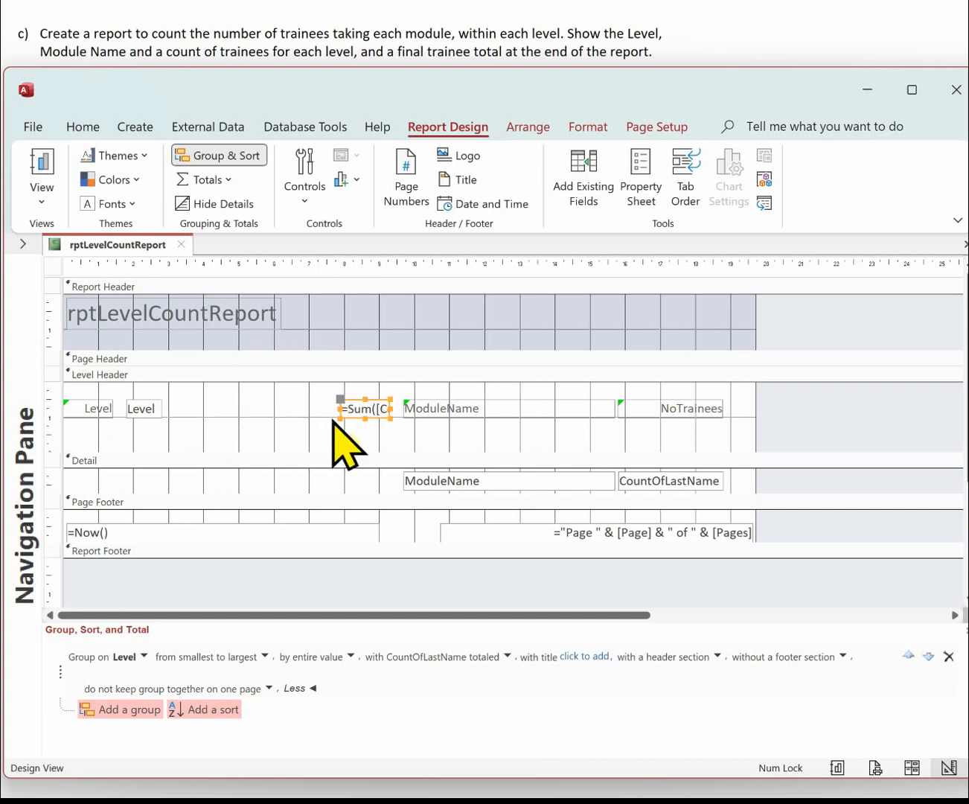
Step: Add a label reading Total Trainees in the Level Header, between the Level text box and the Sum text box
click(304, 177)
click(375, 230)
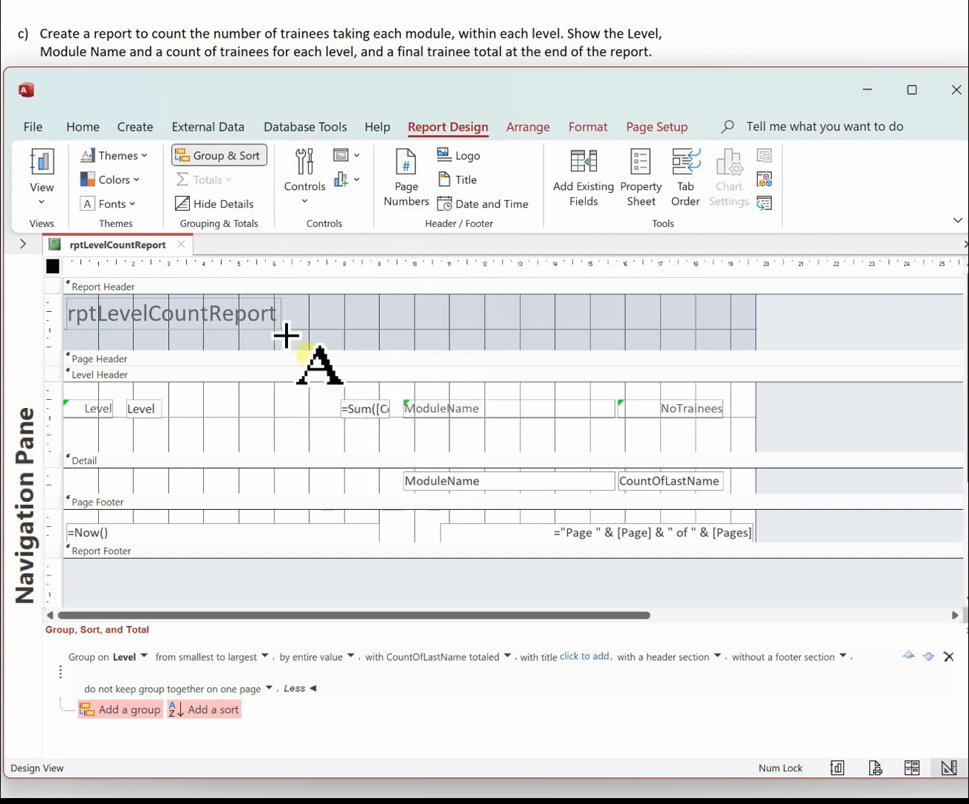
mouse_move(189, 399)
mouse_down()
mouse_move(292, 402)
mouse_move(323, 417)
mouse_up()
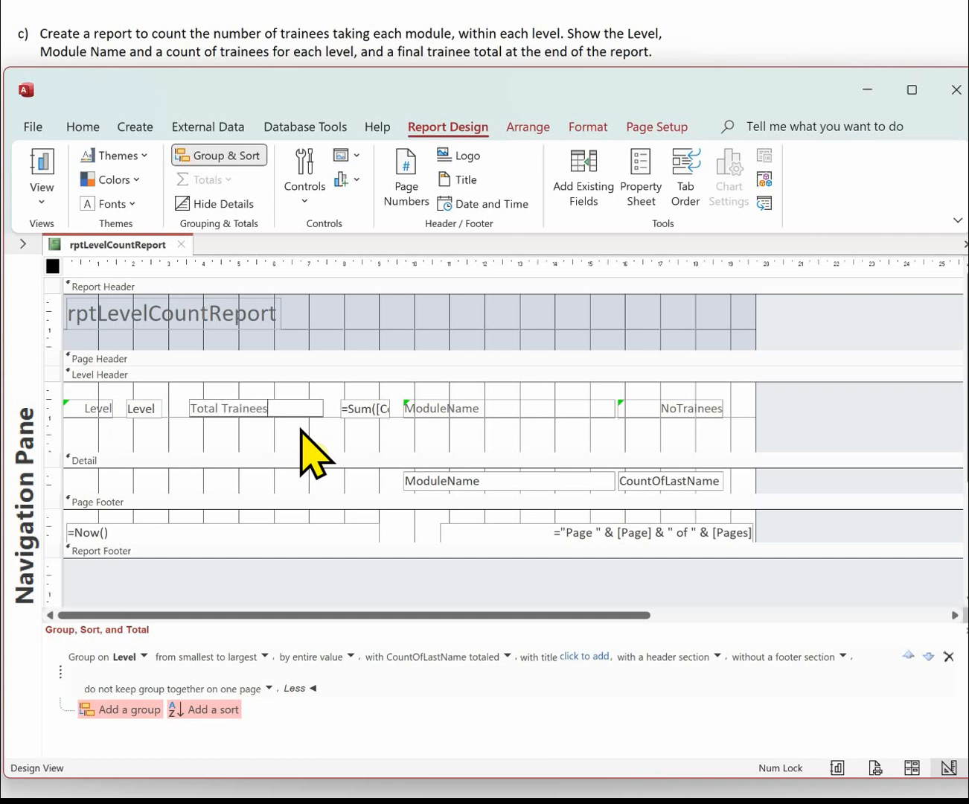
click(290, 408)
click(349, 443)
Step: Narrow the Total Trainees label to about 3 ruler units and shift it rightward until it sits just before the Sum text box
click(287, 407)
click(321, 408)
drag(322, 408, 293, 407)
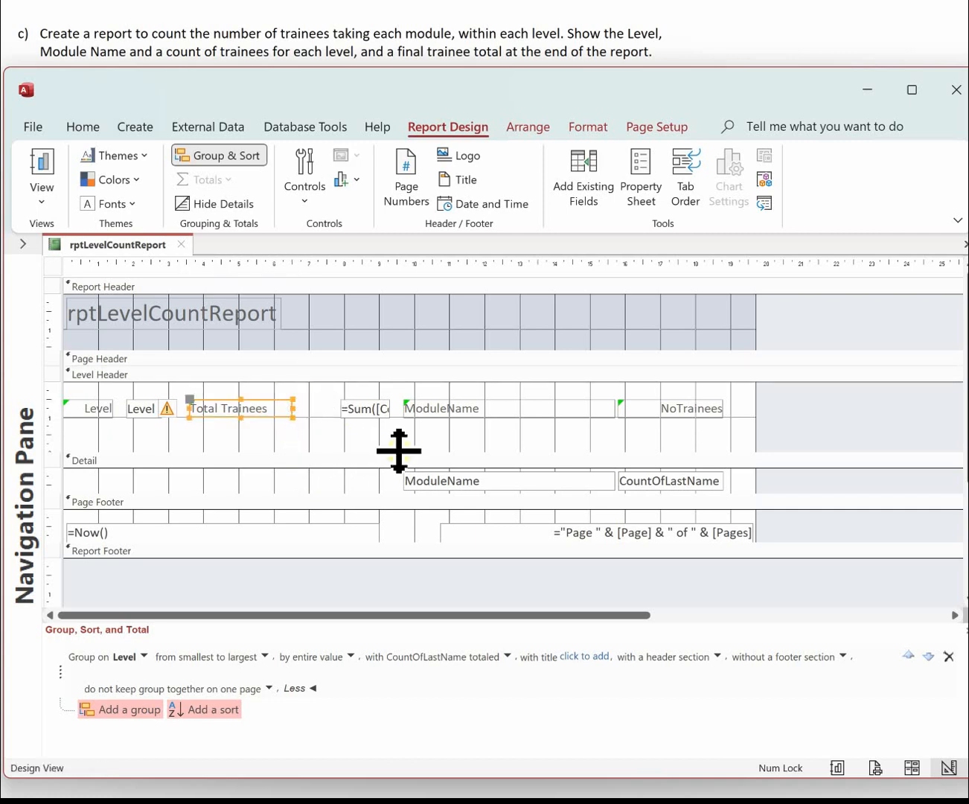
key(Right)
key(Right)
key(Right)
key(Right)
key(Right)
key(Right)
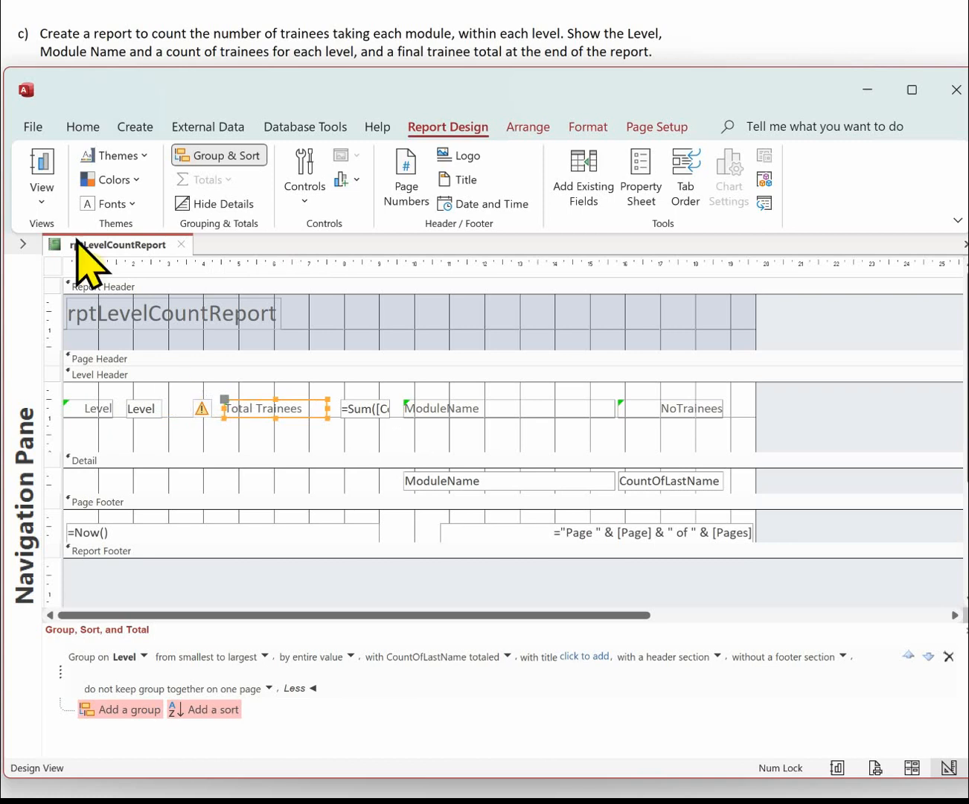
Step: Preview the report with its level subtotals, return to the design, and clear the Report Header's coloured background fill
click(836, 766)
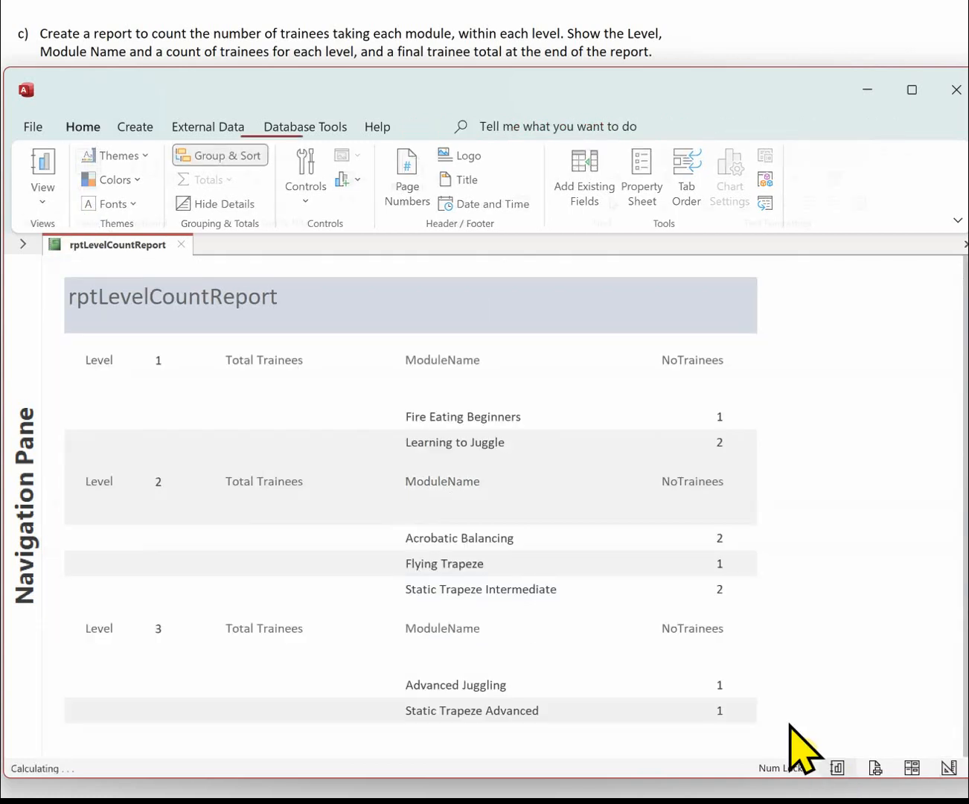
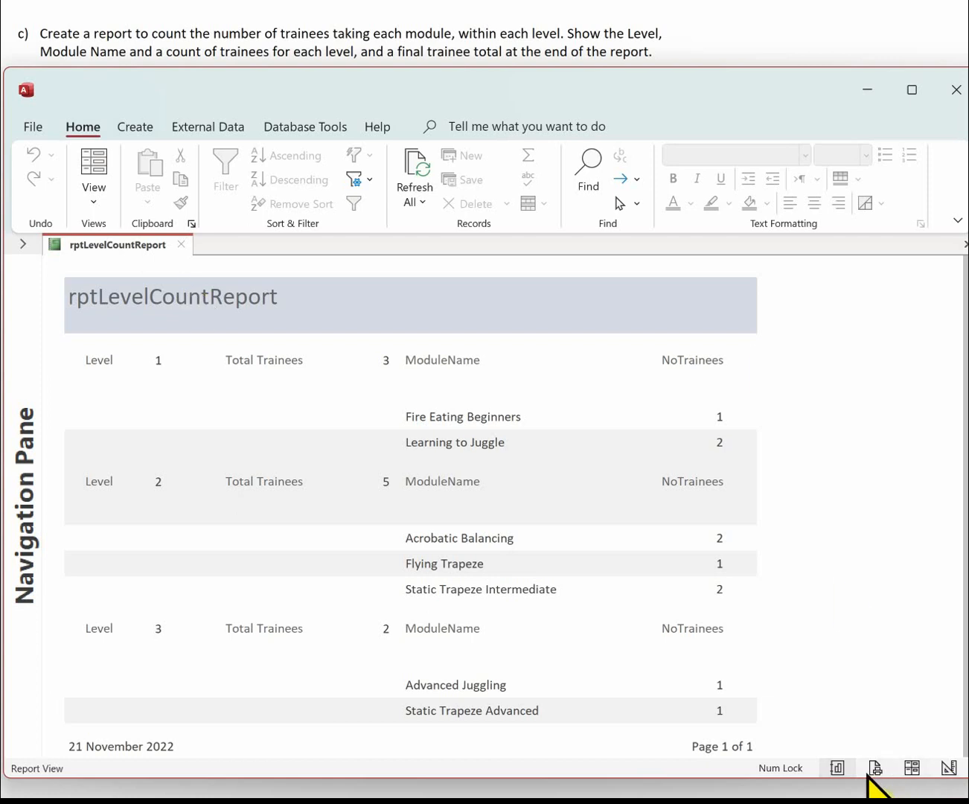
click(948, 768)
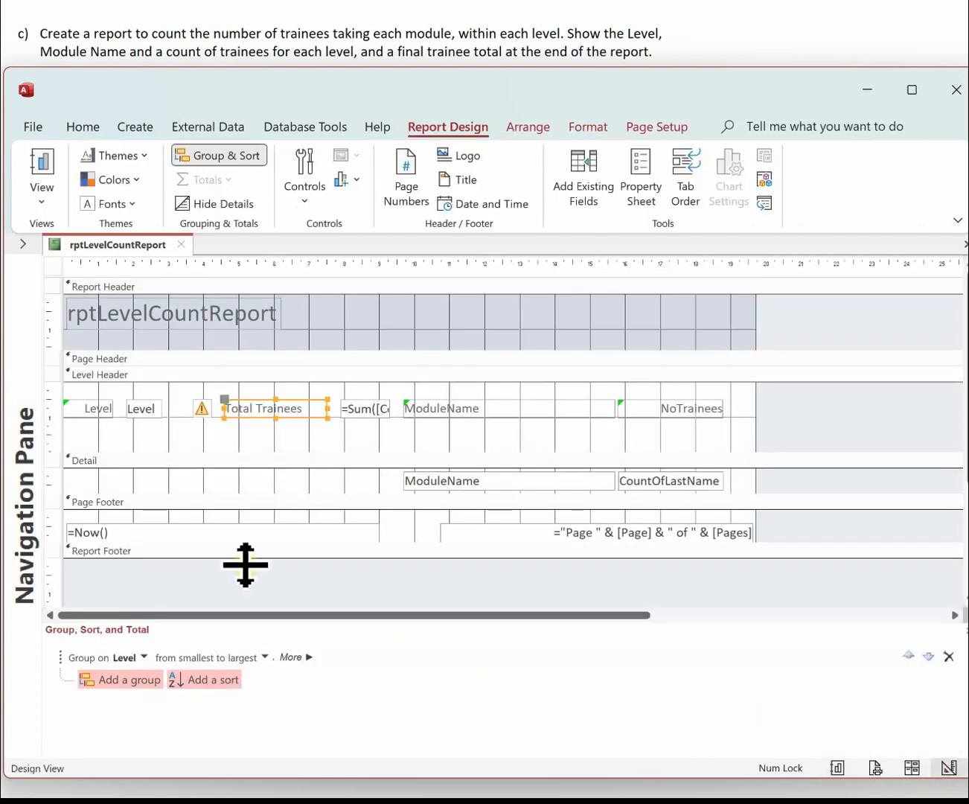
click(446, 322)
right_click(445, 322)
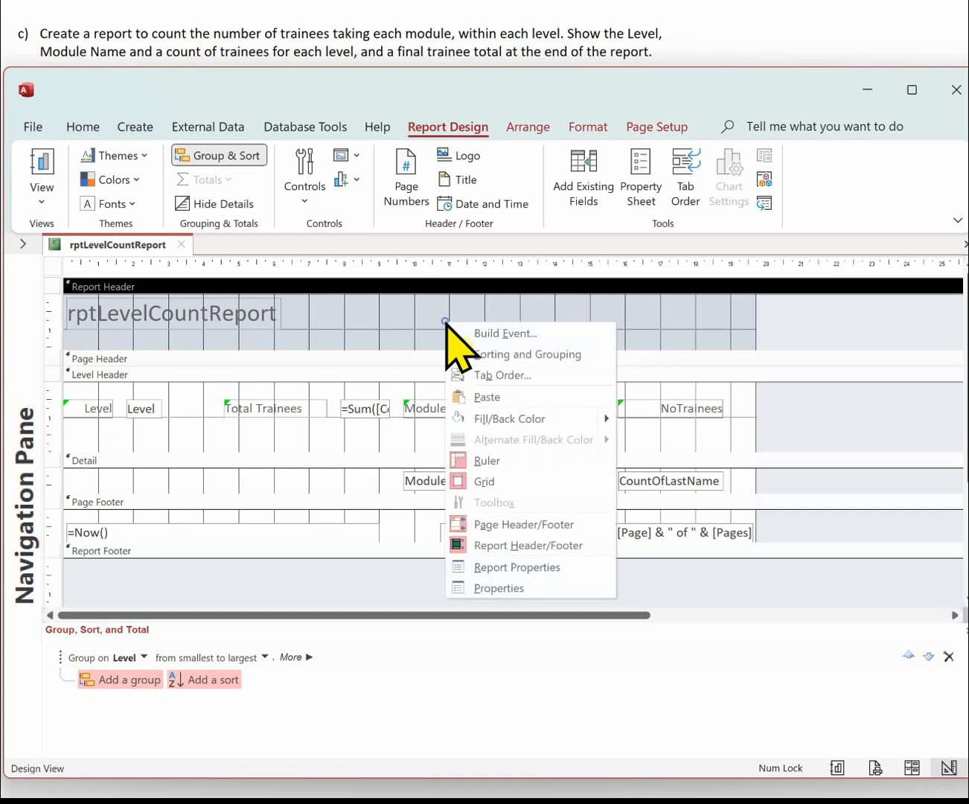
click(514, 415)
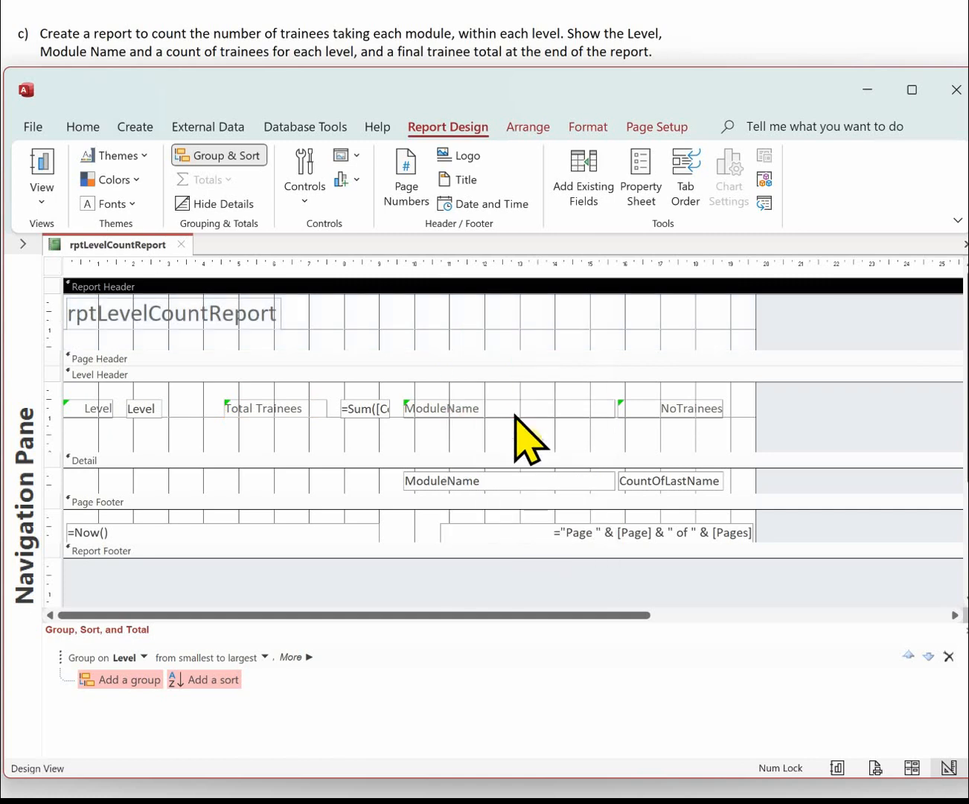
Step: Change the title in the Report Header to Level Count Report
click(257, 316)
drag(278, 313, 64, 317)
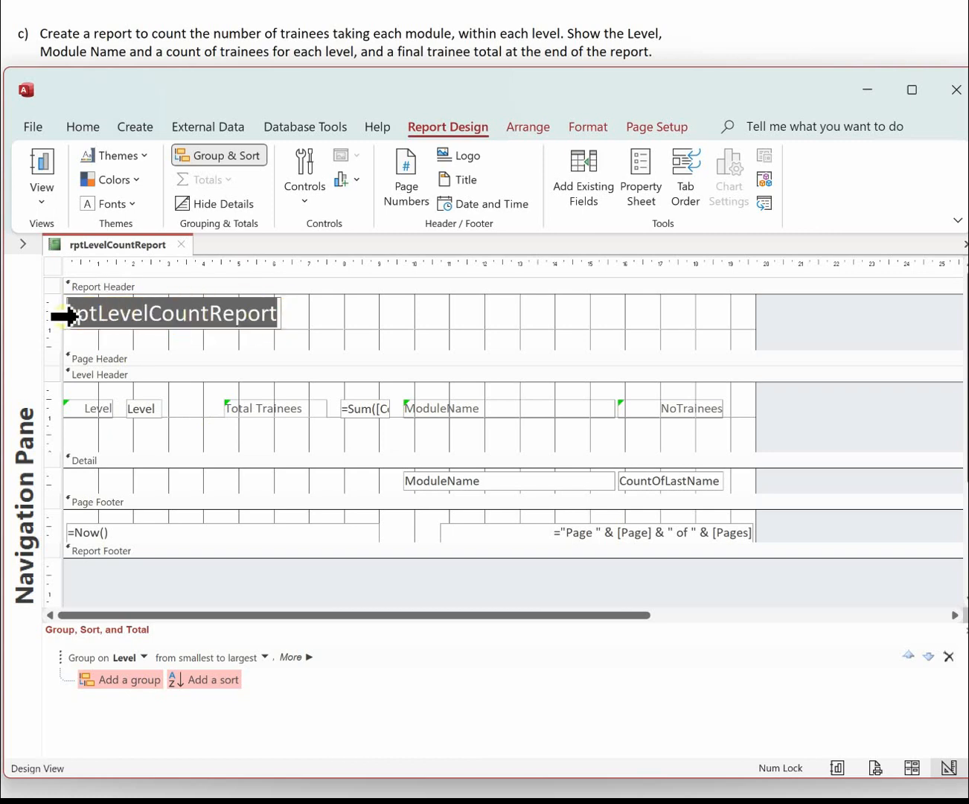
key(Delete)
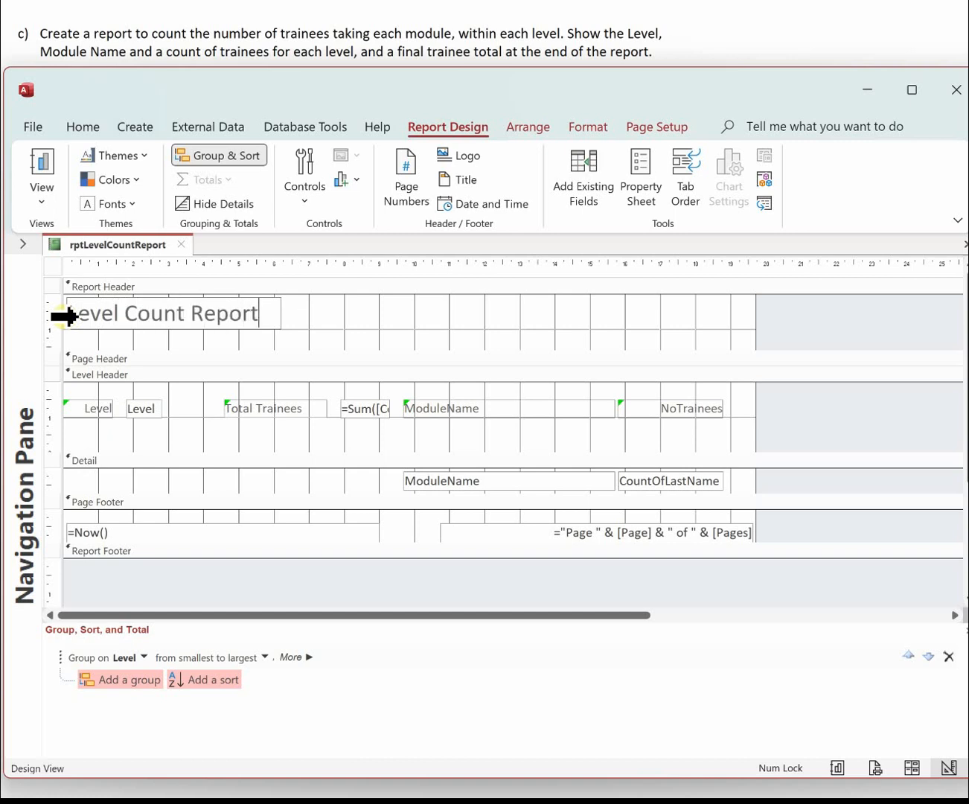
click(289, 323)
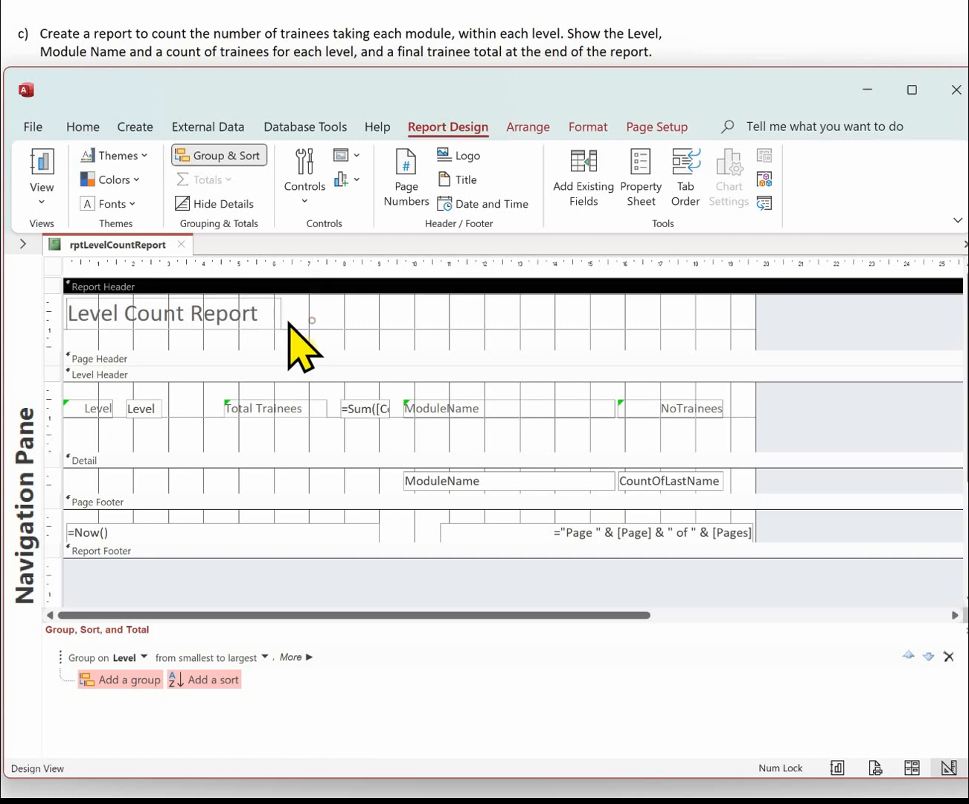
Step: Widen the title label to the full width of the report and centre its text
click(267, 316)
drag(280, 314, 753, 335)
click(588, 128)
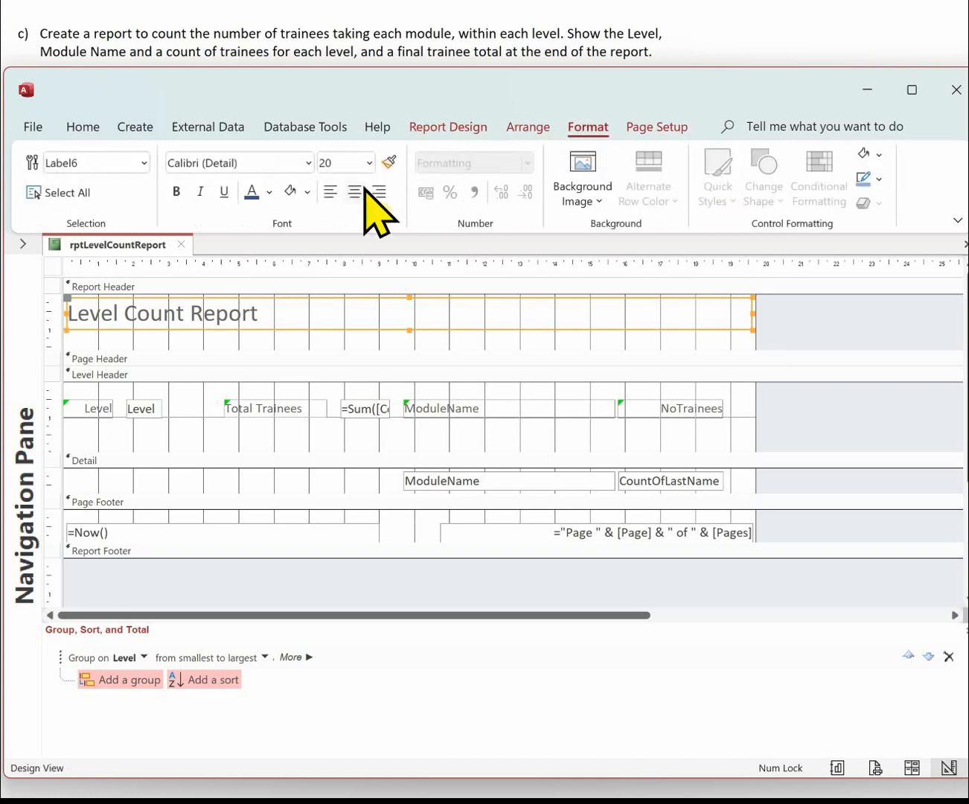
click(355, 192)
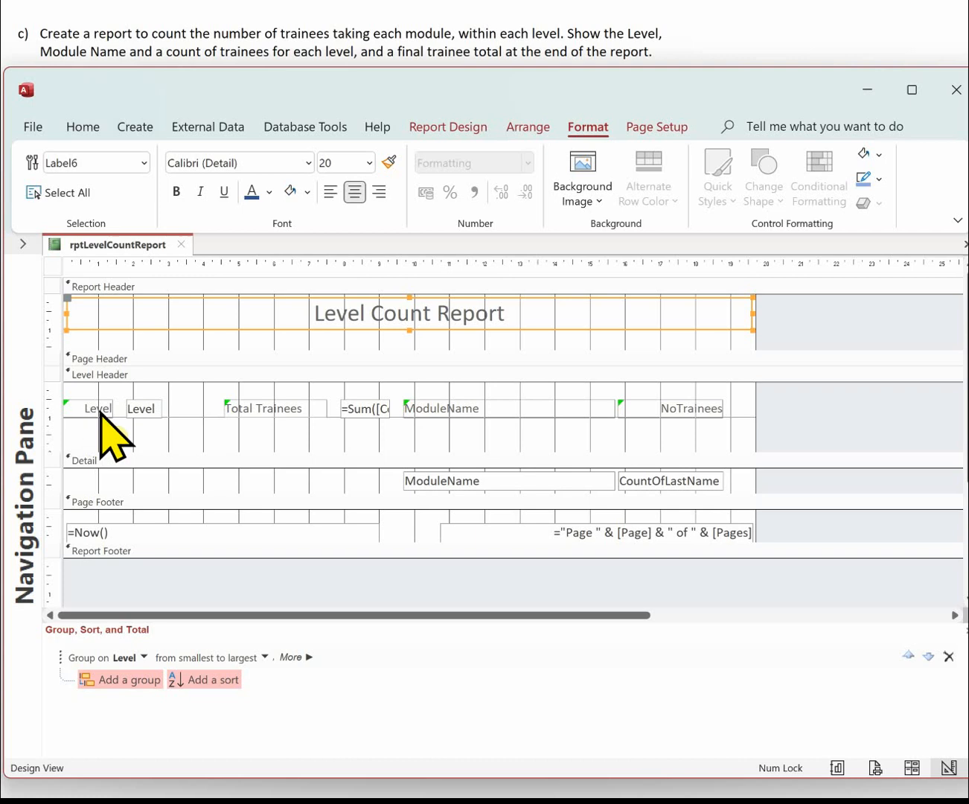
Step: Insert spaces in the Level Header's column labels so they read Module Name and No Trainees
click(446, 408)
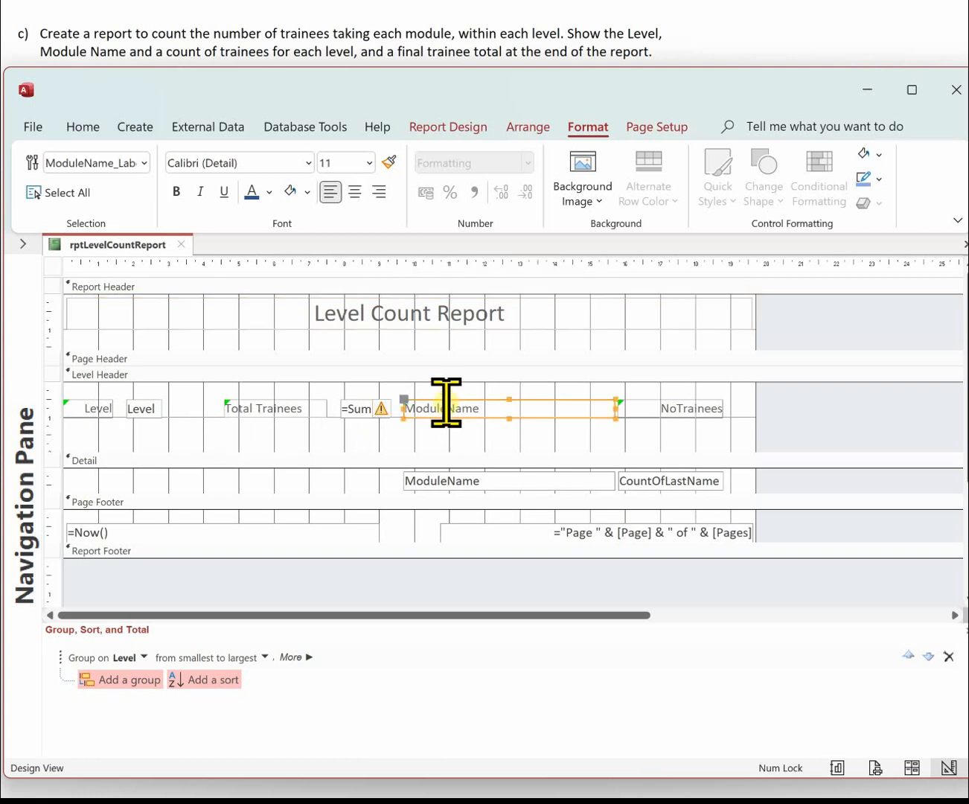
click(450, 406)
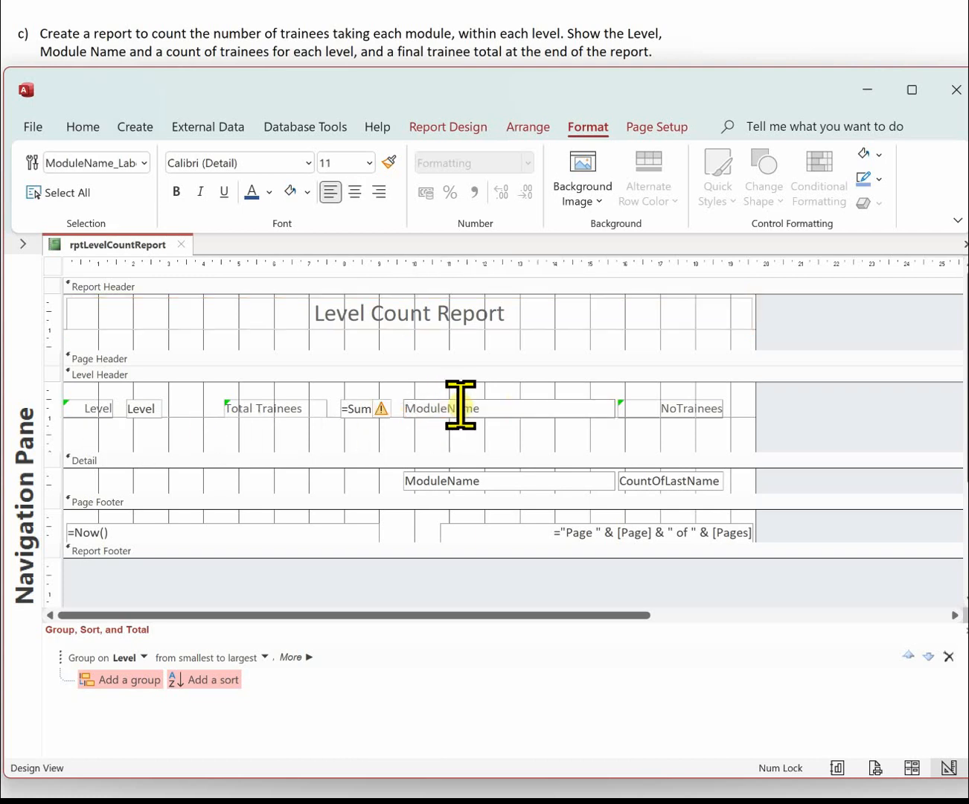
click(686, 408)
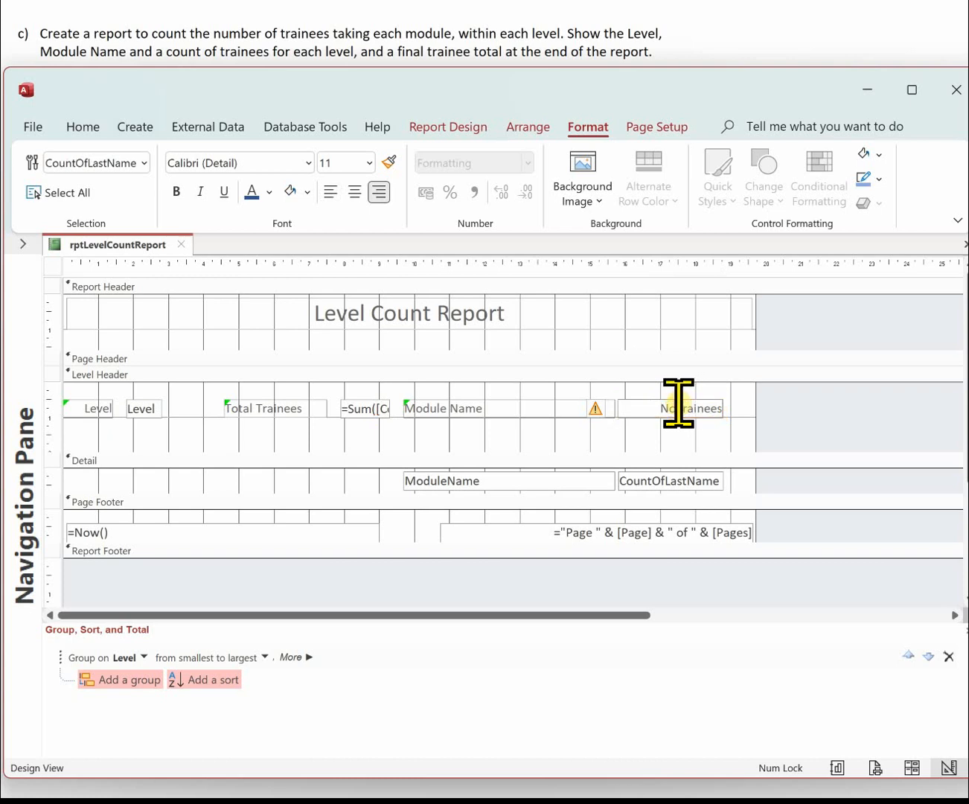
click(425, 482)
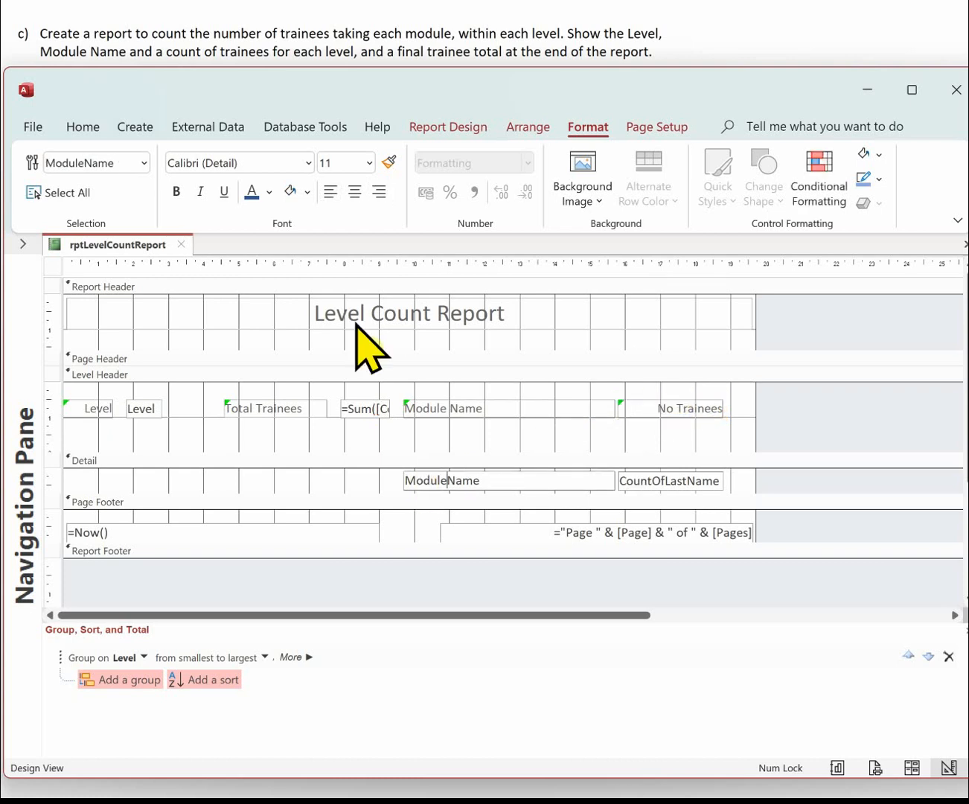
Step: Set the alternate row color to No Color for both the Level Header and the Detail section
click(491, 286)
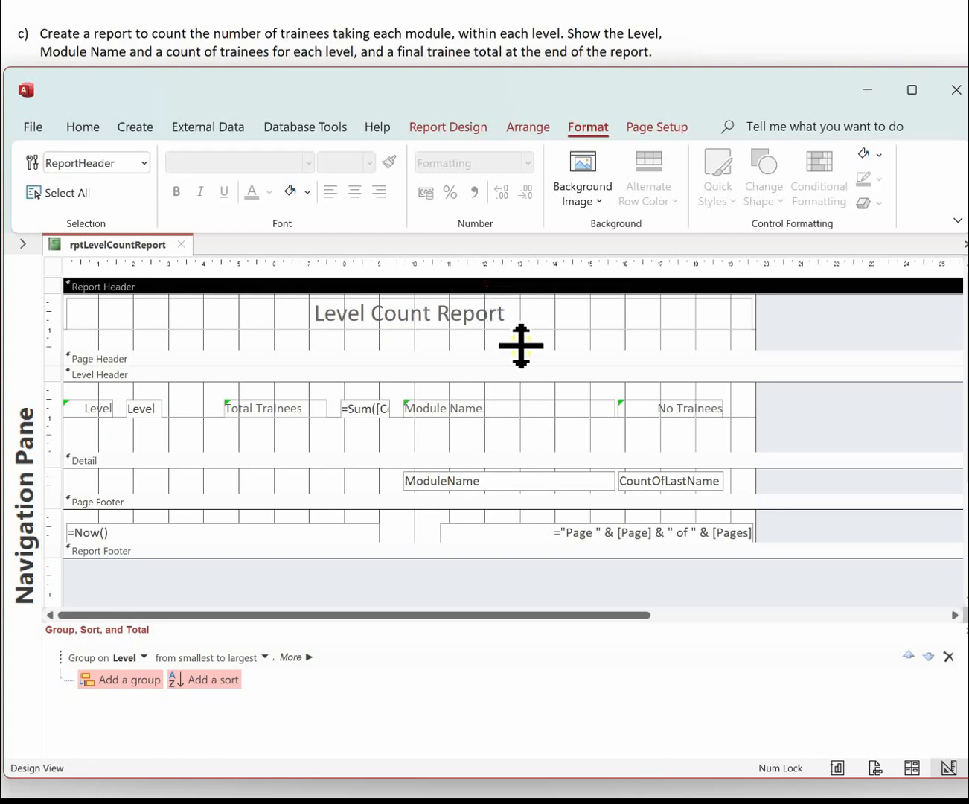
click(490, 360)
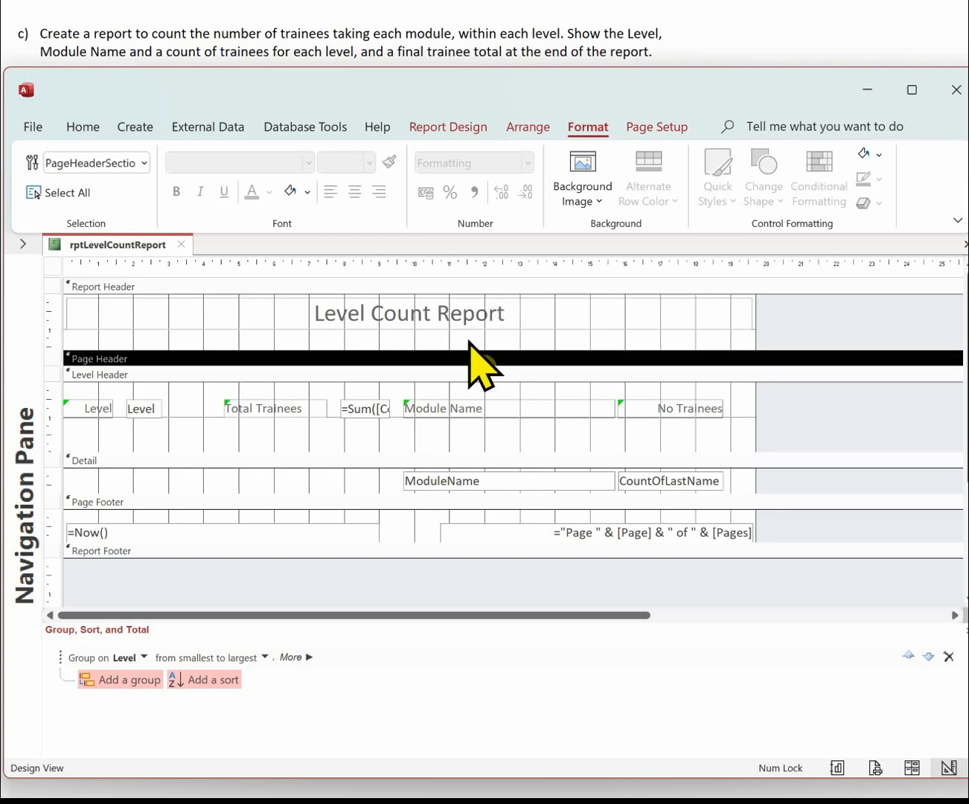
click(491, 375)
click(651, 197)
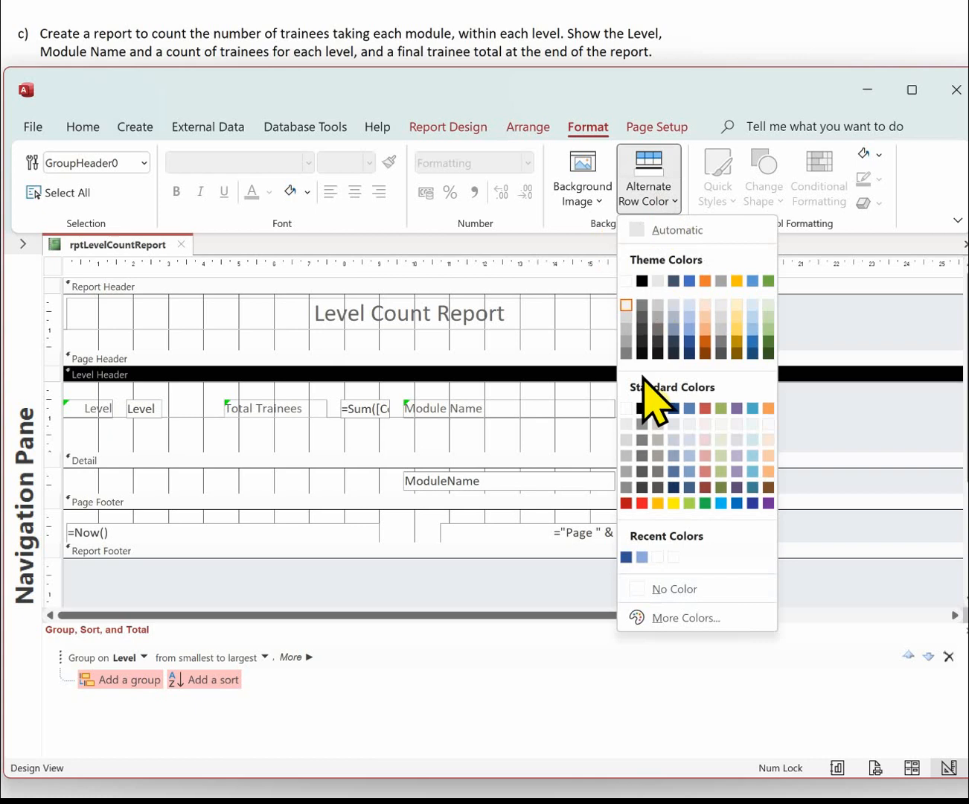
click(644, 587)
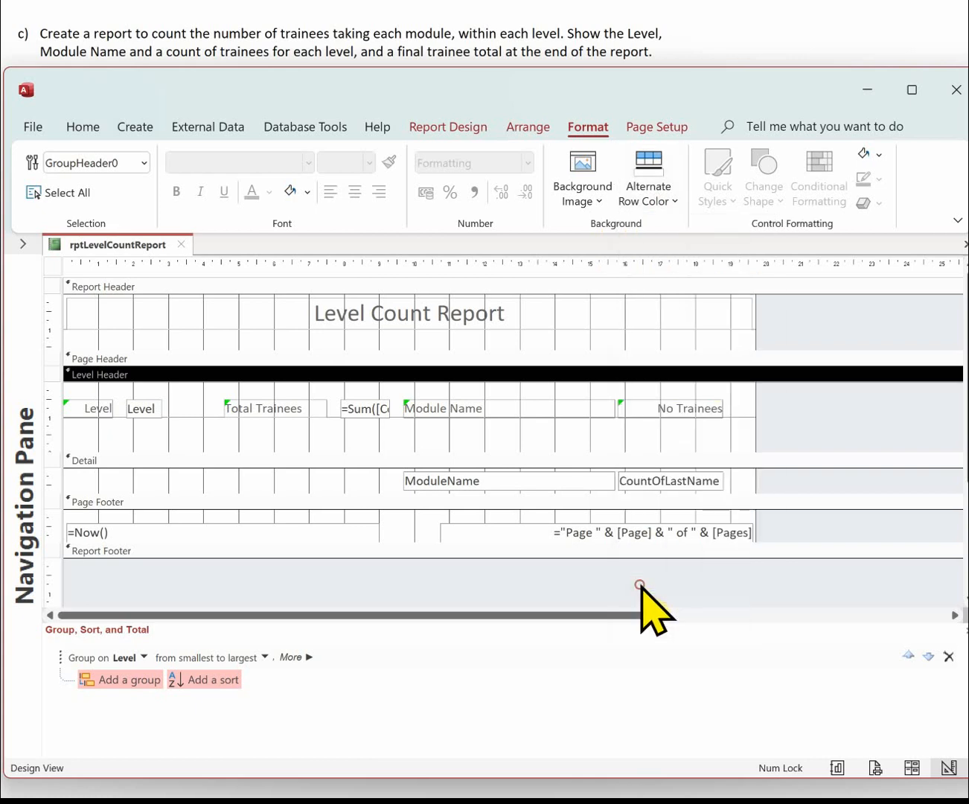
click(429, 458)
click(646, 199)
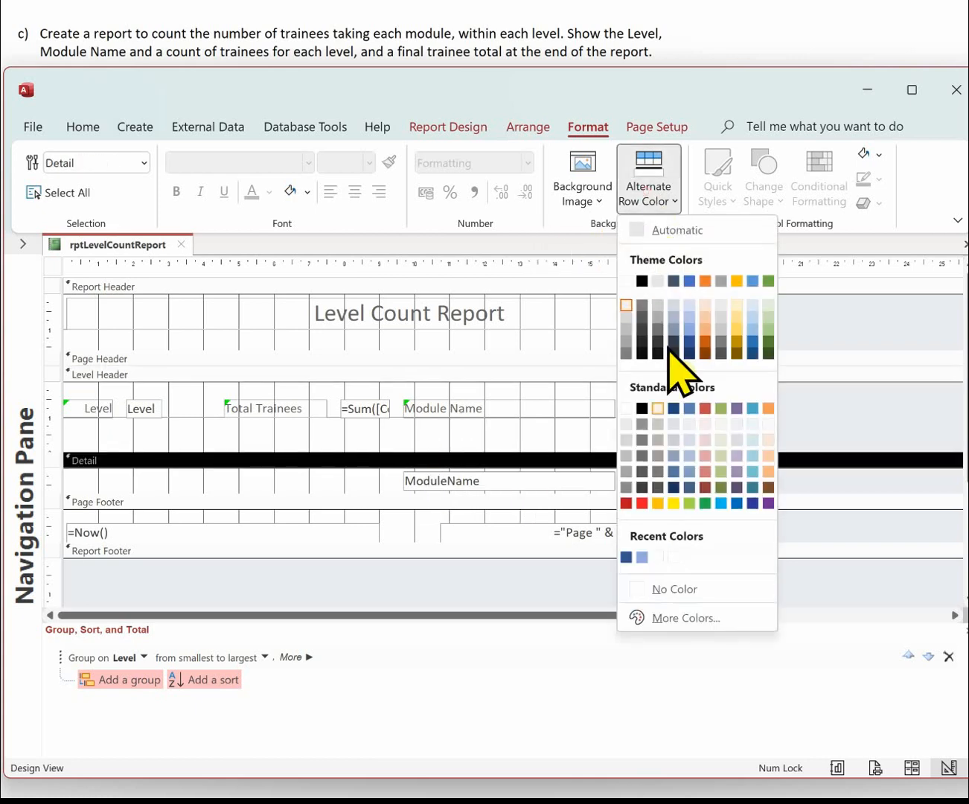
click(646, 590)
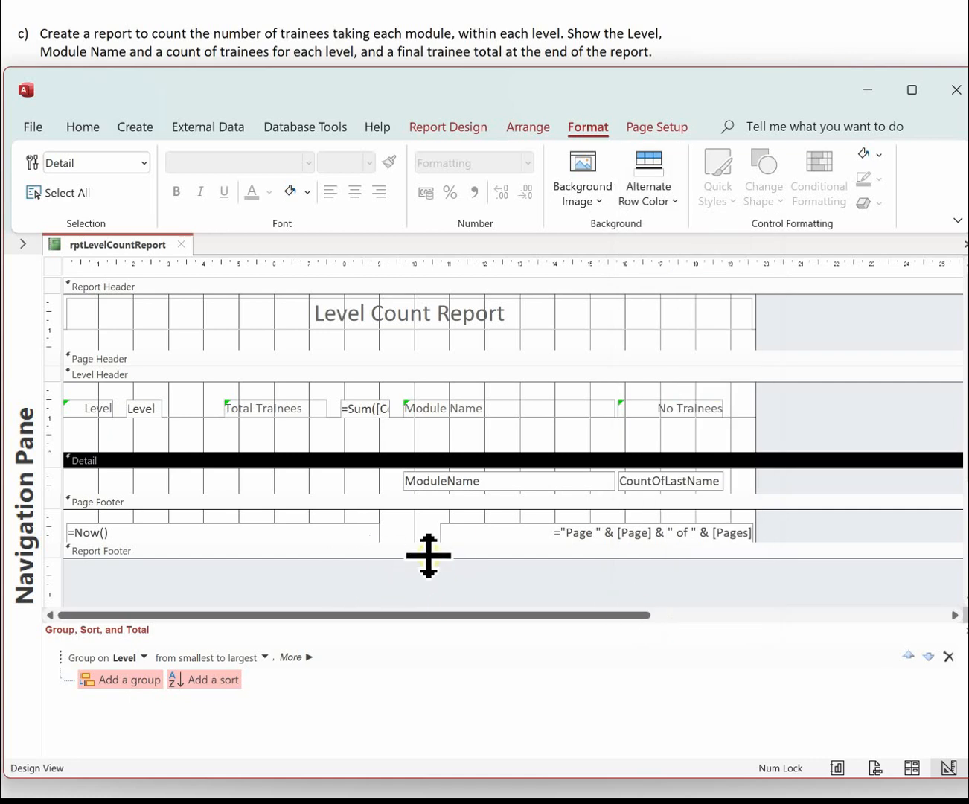
Step: Open the Report Footer to about 1 ruler unit high and paste copies of the Level Header's Total Trainees label and Sum text box into it
drag(406, 559, 404, 596)
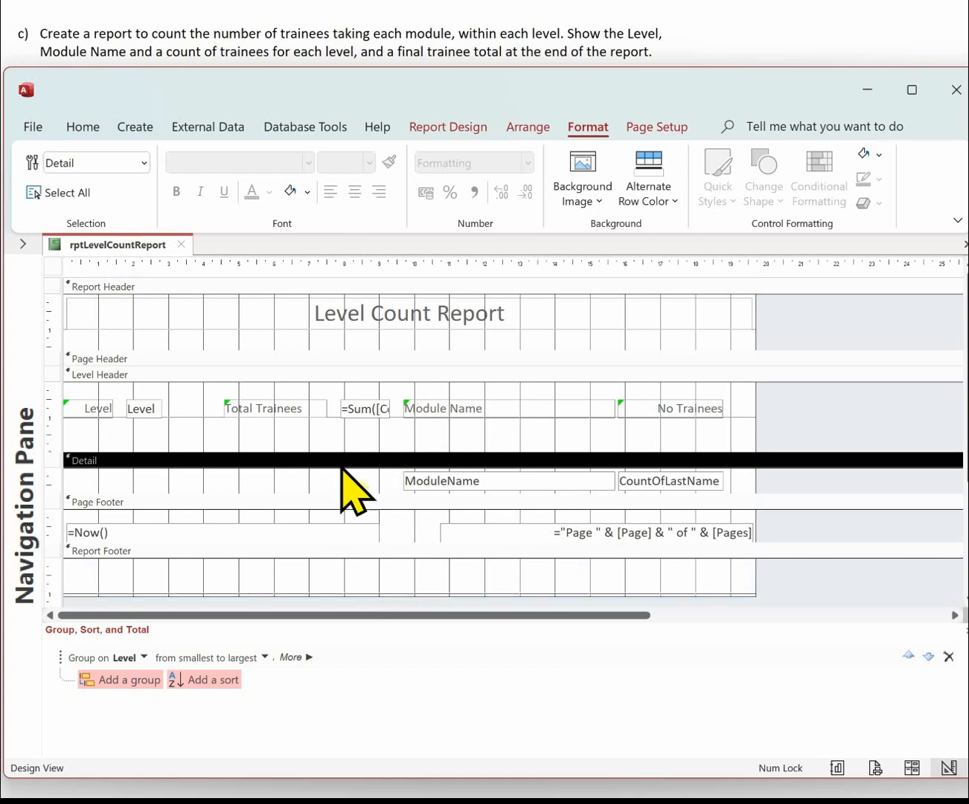
click(270, 410)
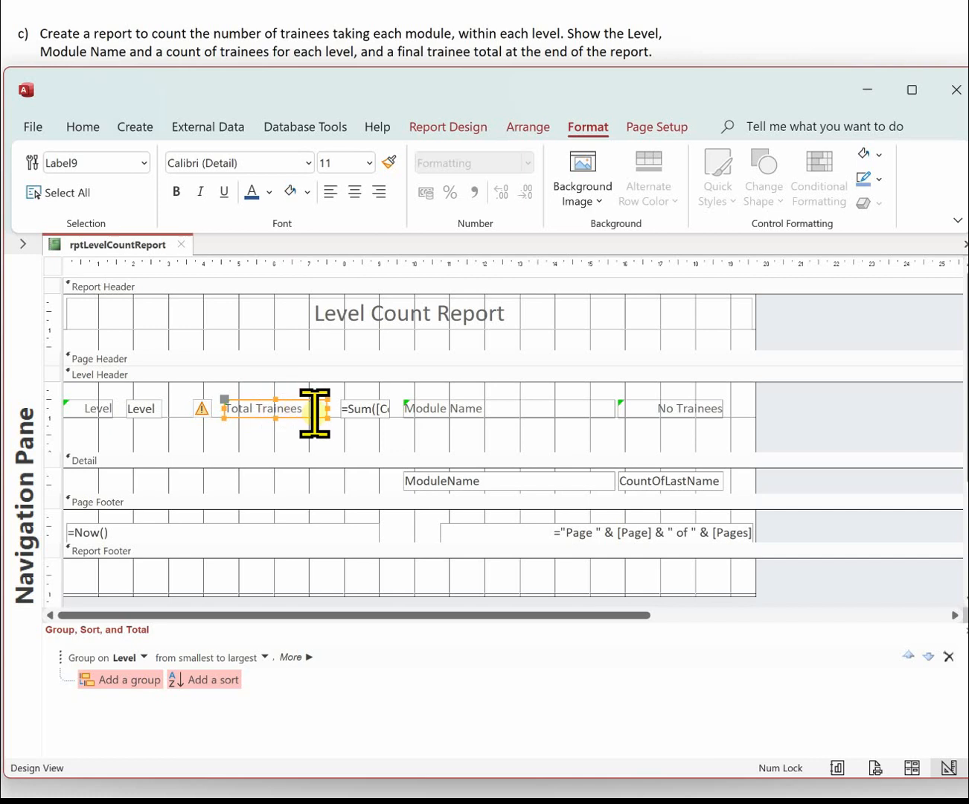
shift+click(366, 410)
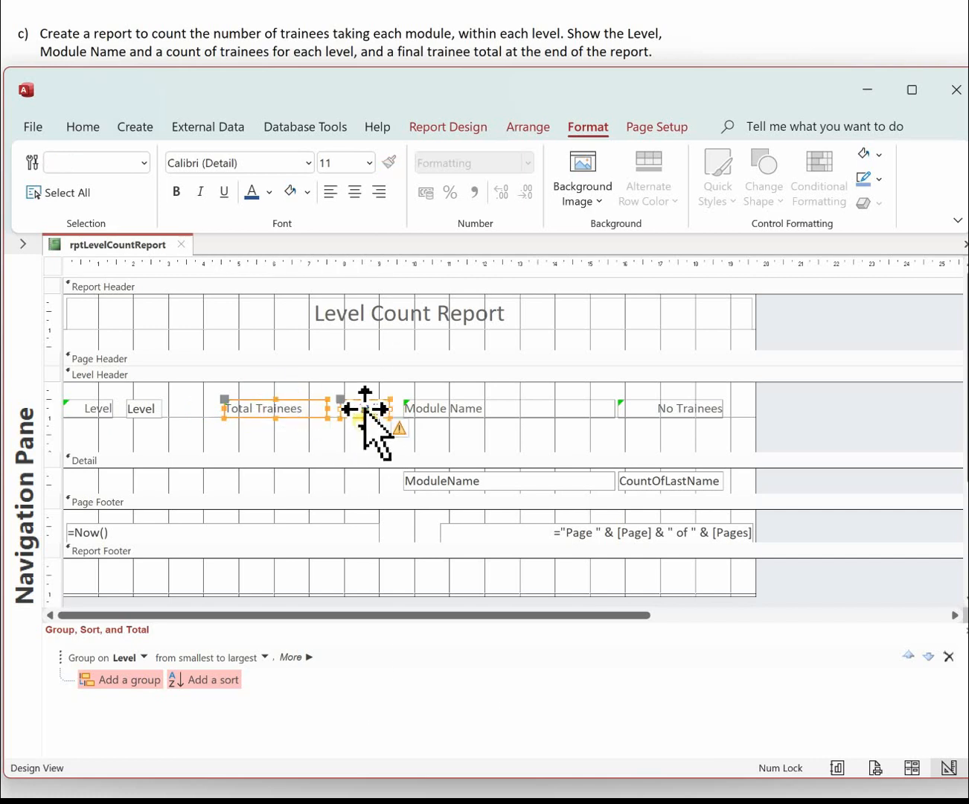
right_click(366, 412)
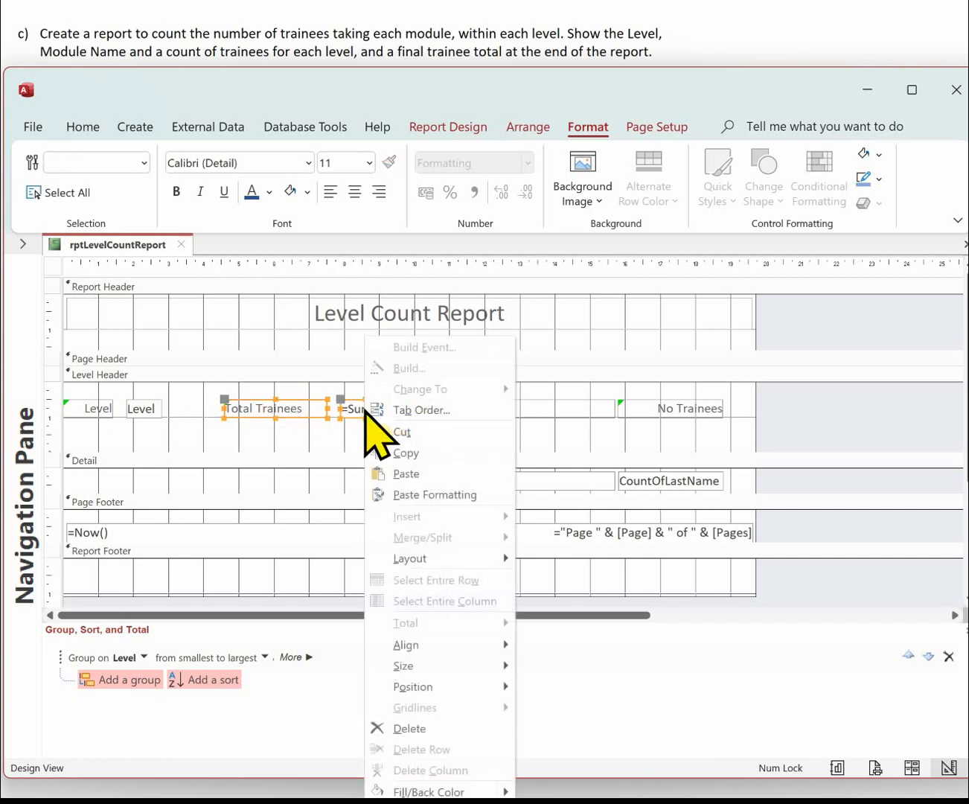
click(413, 452)
click(342, 580)
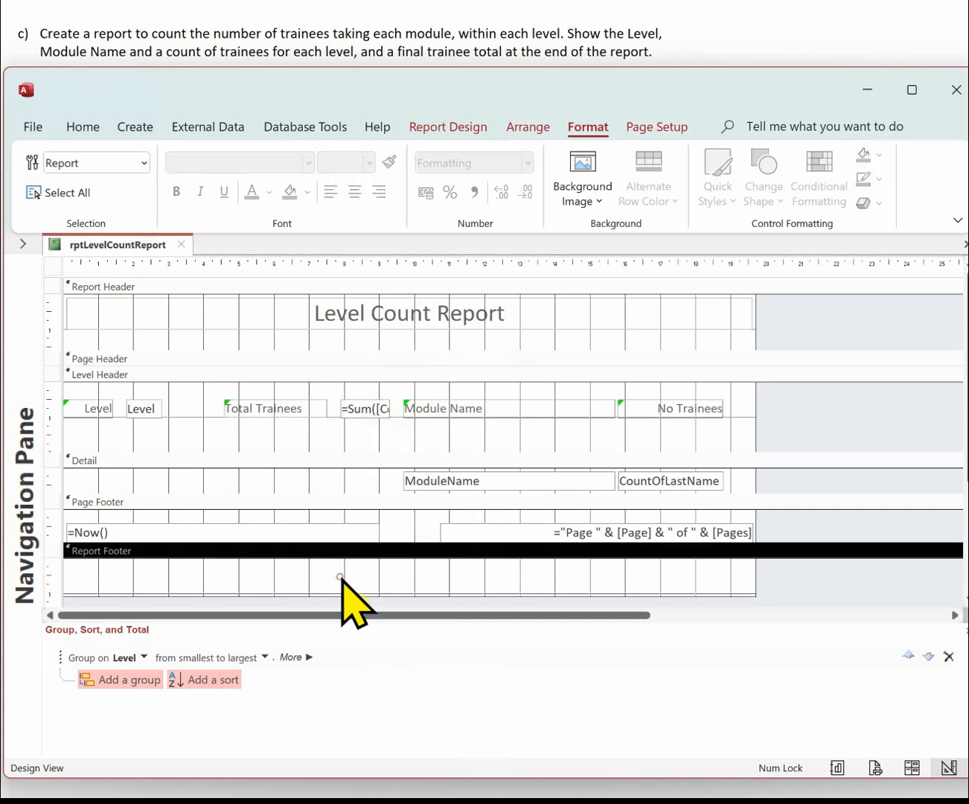
right_click(342, 579)
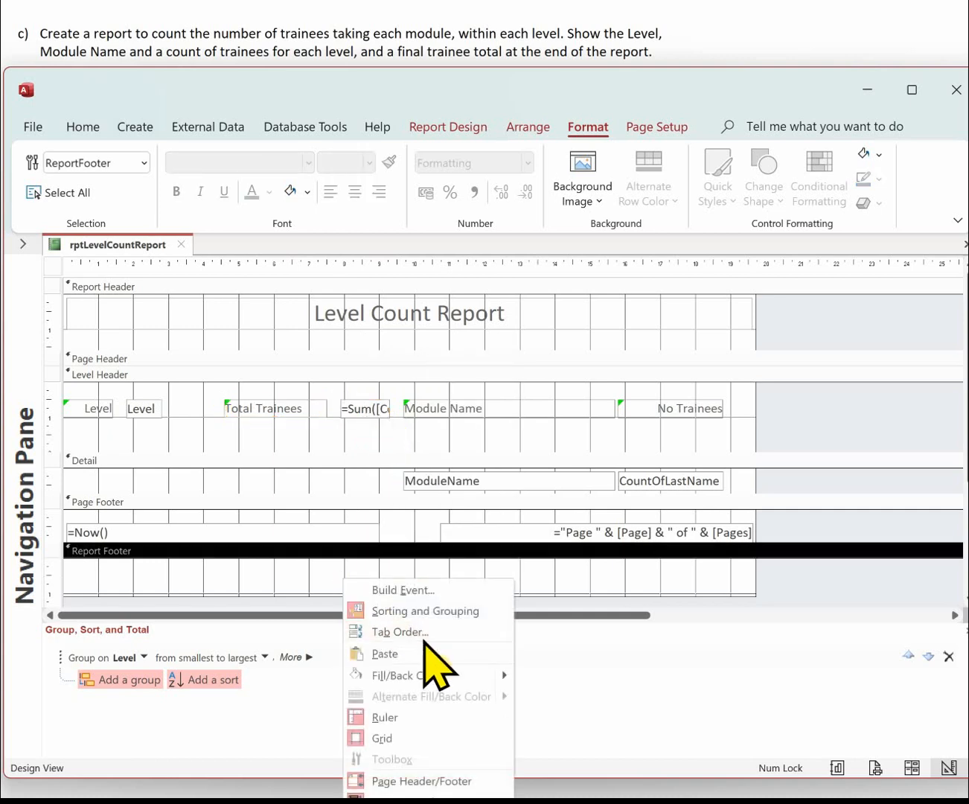
click(387, 652)
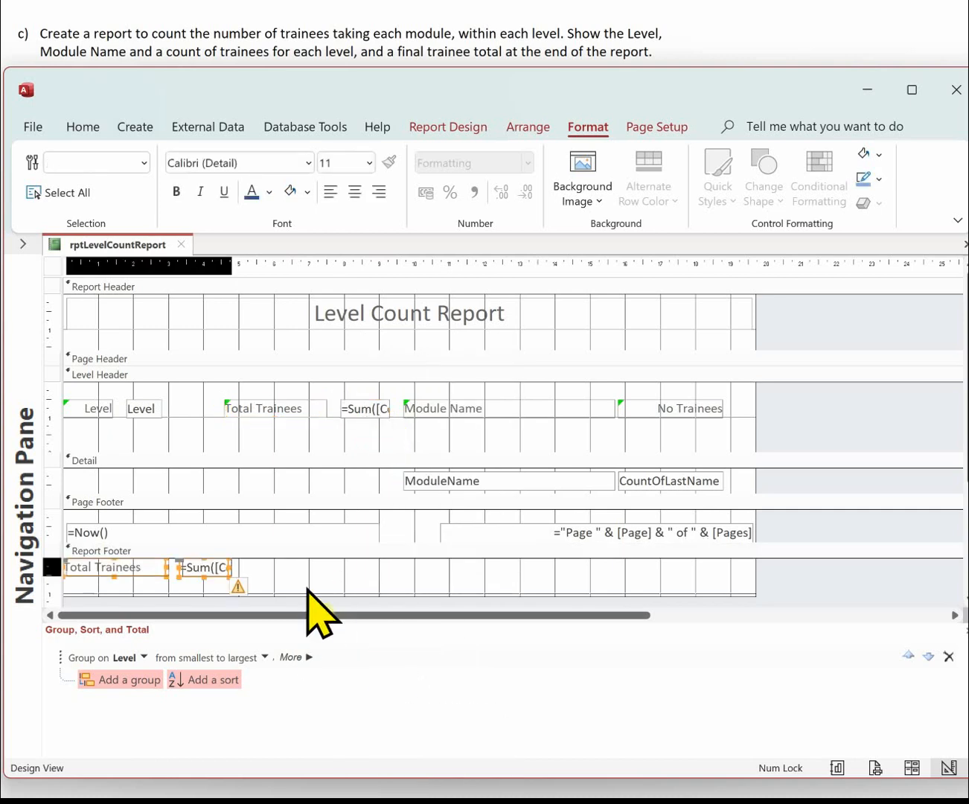
Step: Move the pasted label and Sum text box beneath their Level Header counterparts, slightly down in the Report Footer, and preview the report
key(Right)
key(Right)
key(Right)
key(Right)
key(Right)
key(Right)
key(Right)
key(Right)
key(Right)
key(Right)
key(Right)
key(Right)
key(Right)
key(Right)
key(Right)
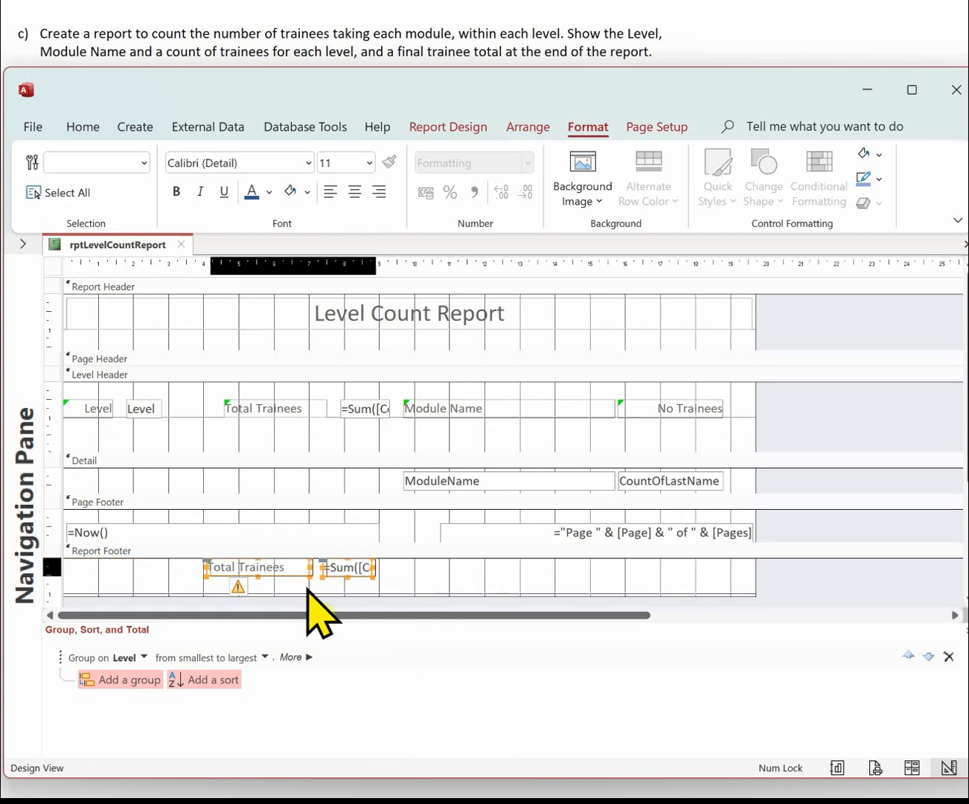
key(Right)
key(Down)
key(Down)
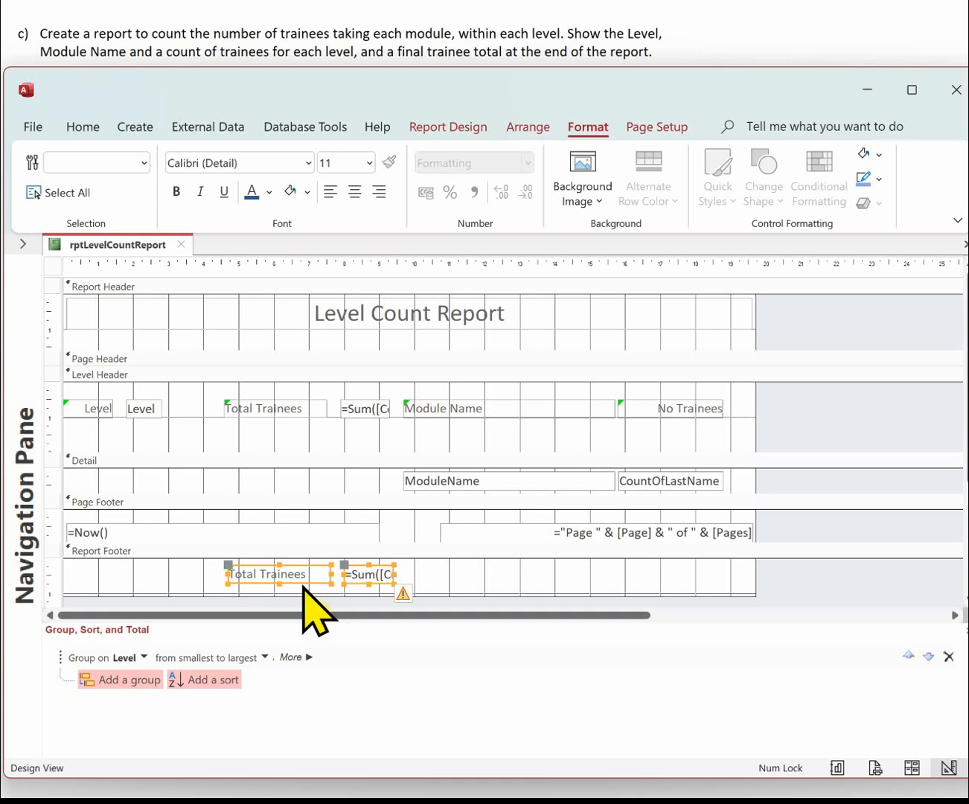
click(838, 767)
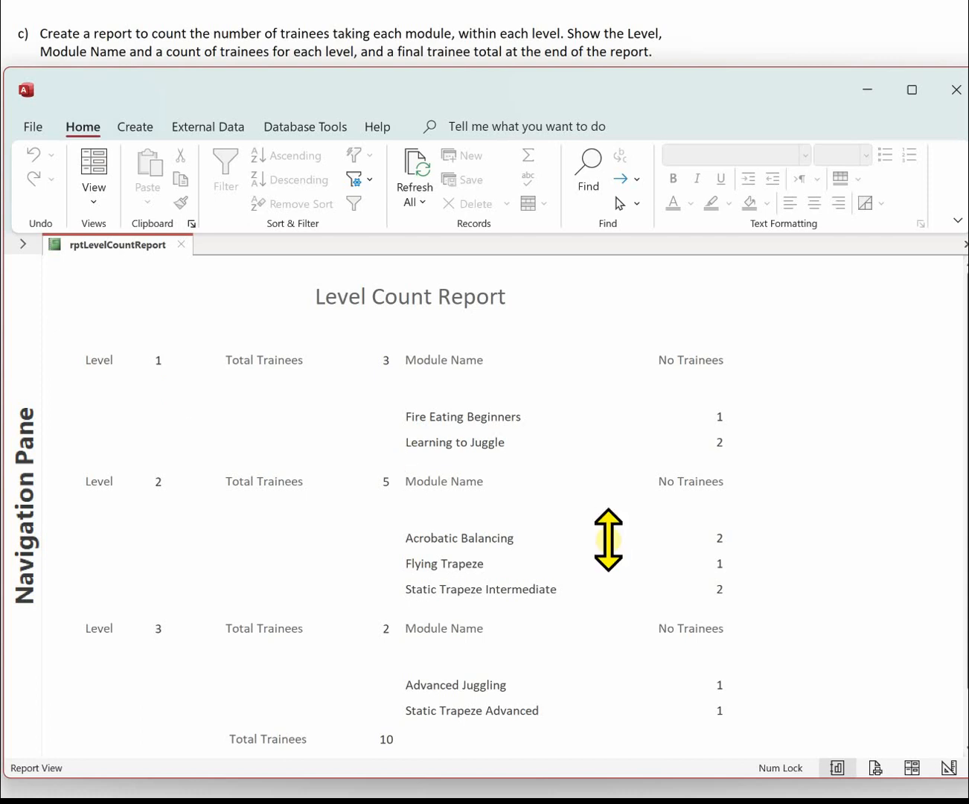
Step: In the Level Header's design, shorten the Total Trainees label to fit its text and shift the Sum text box leftward to just after it
click(946, 768)
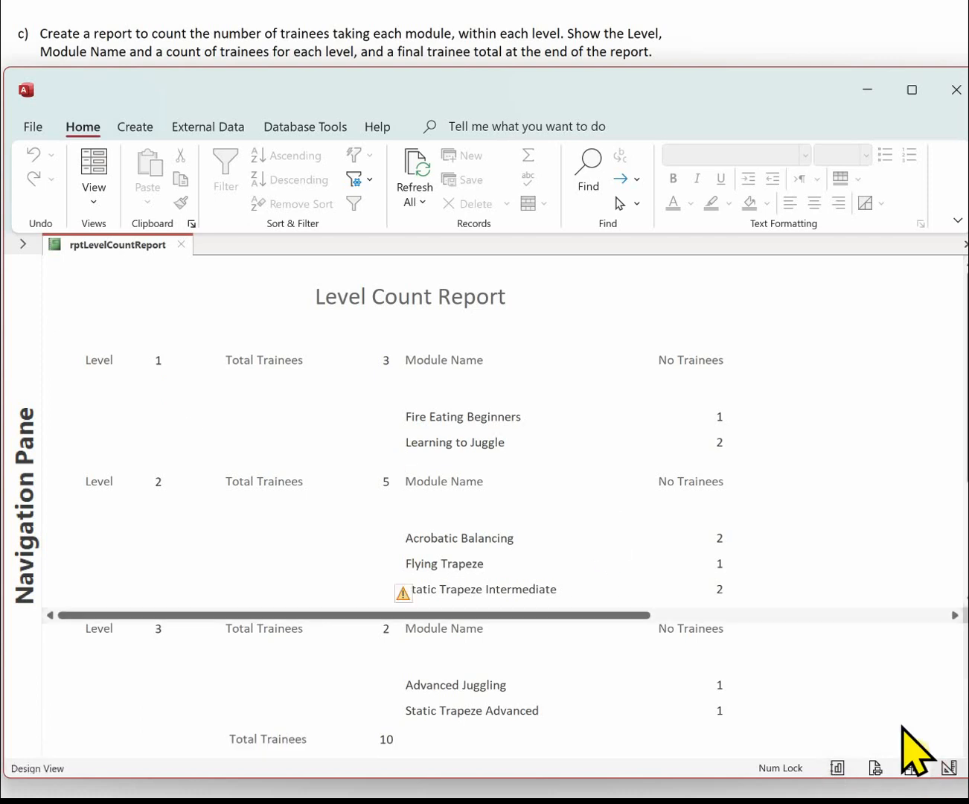
click(365, 410)
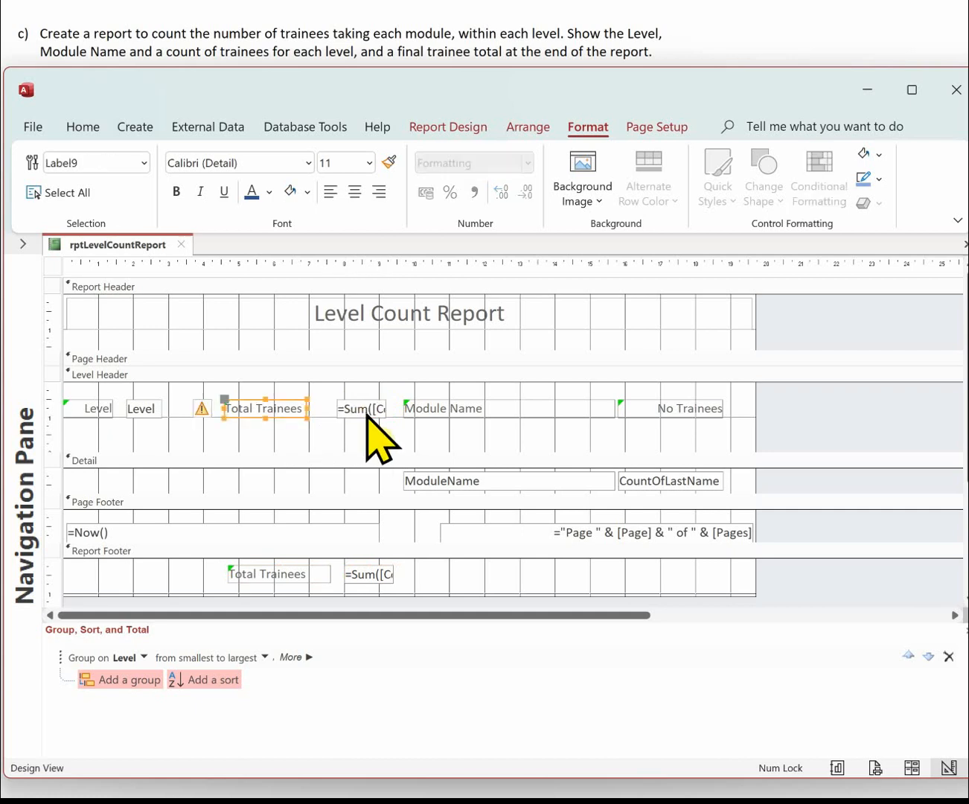
click(365, 413)
key(Left)
key(Left)
key(Left)
key(Left)
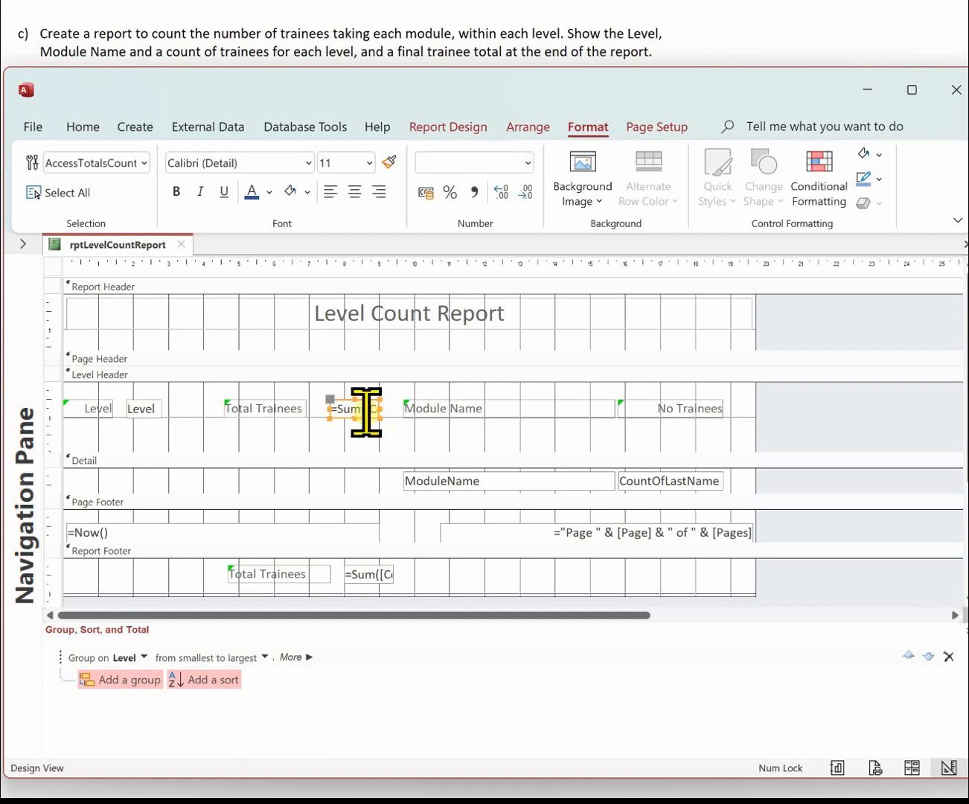
key(Left)
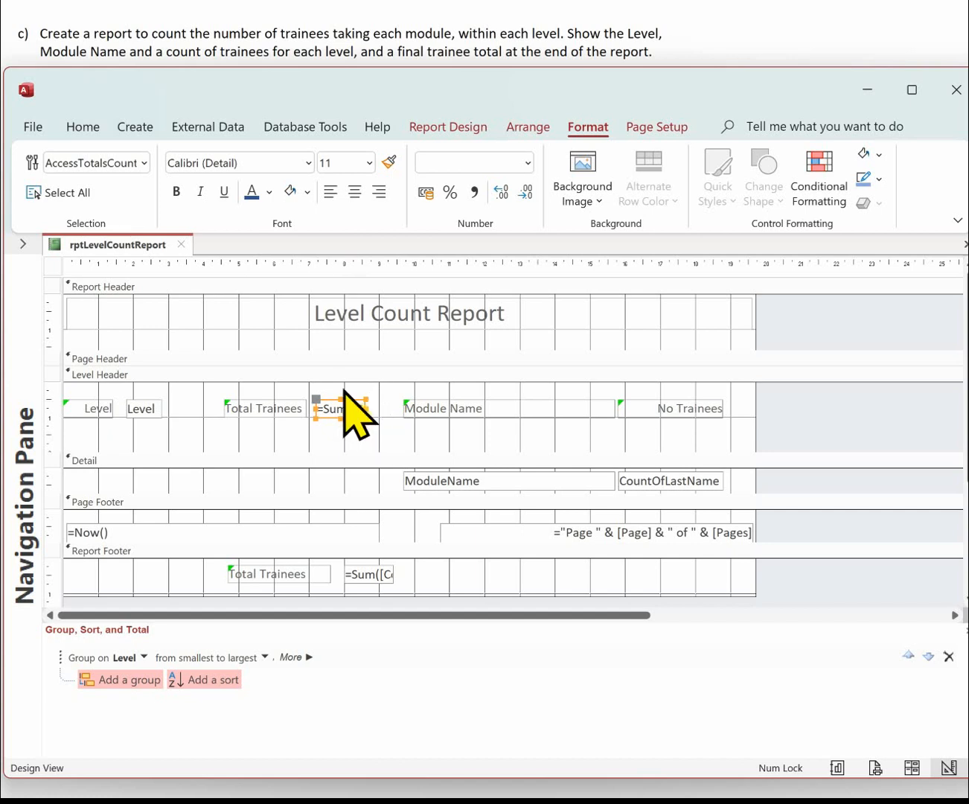
Step: Shorten the Report Footer's Total Trainees label to fit, shift its Sum text box leftward beside it, and move the Level text box against its label
click(320, 574)
drag(330, 573, 307, 574)
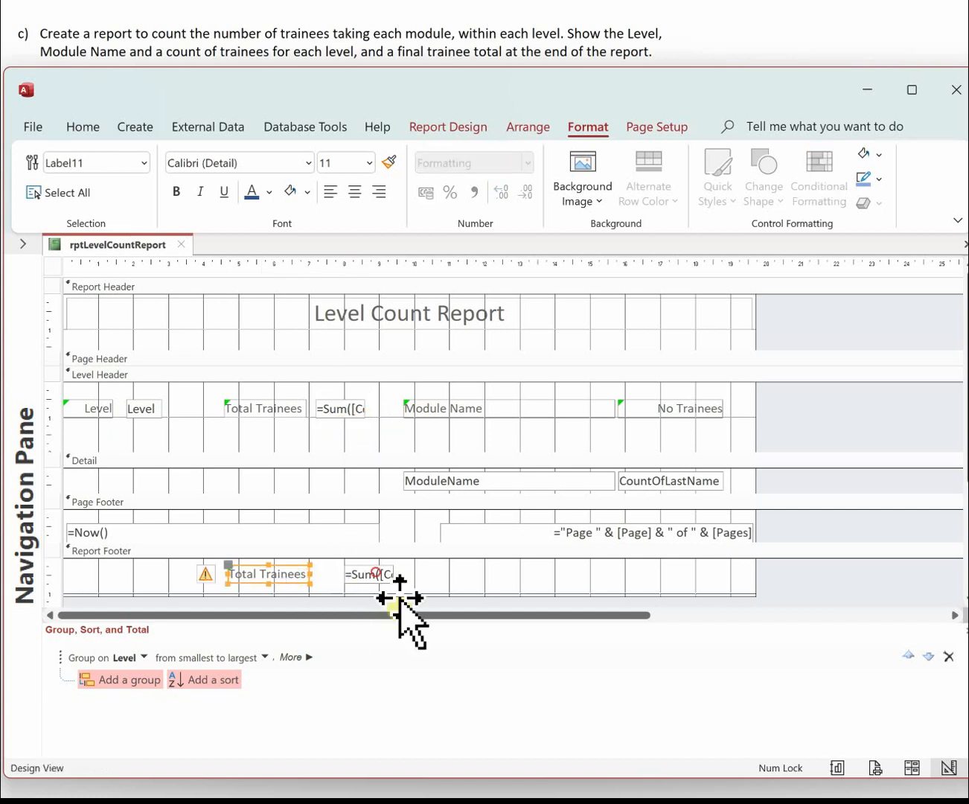
click(376, 574)
key(Left)
key(Left)
key(Left)
key(Left)
key(Left)
key(Left)
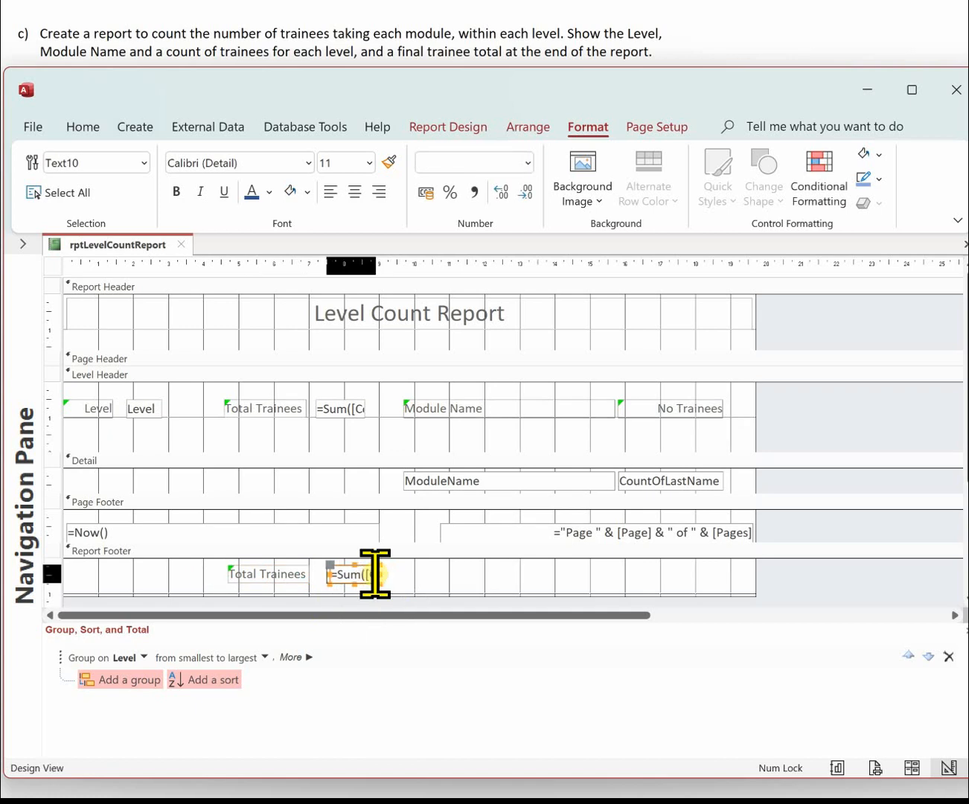
click(140, 411)
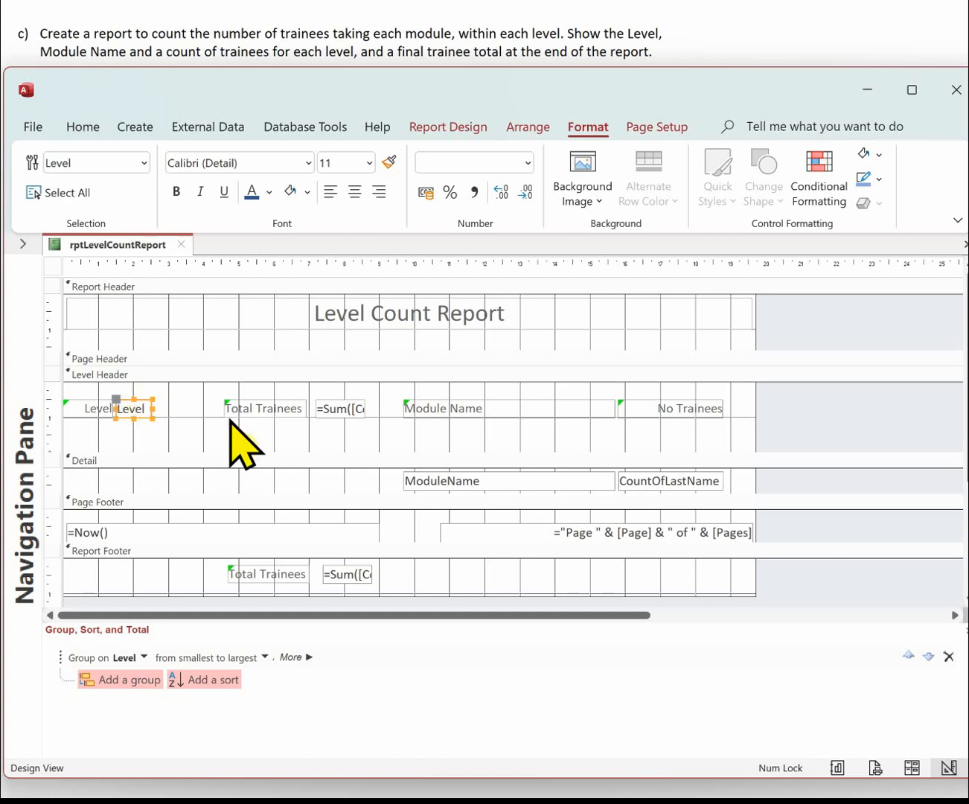
Step: Color the report title and all labels and text boxes in the Level Header, Detail and Report Footer dark blue
click(446, 316)
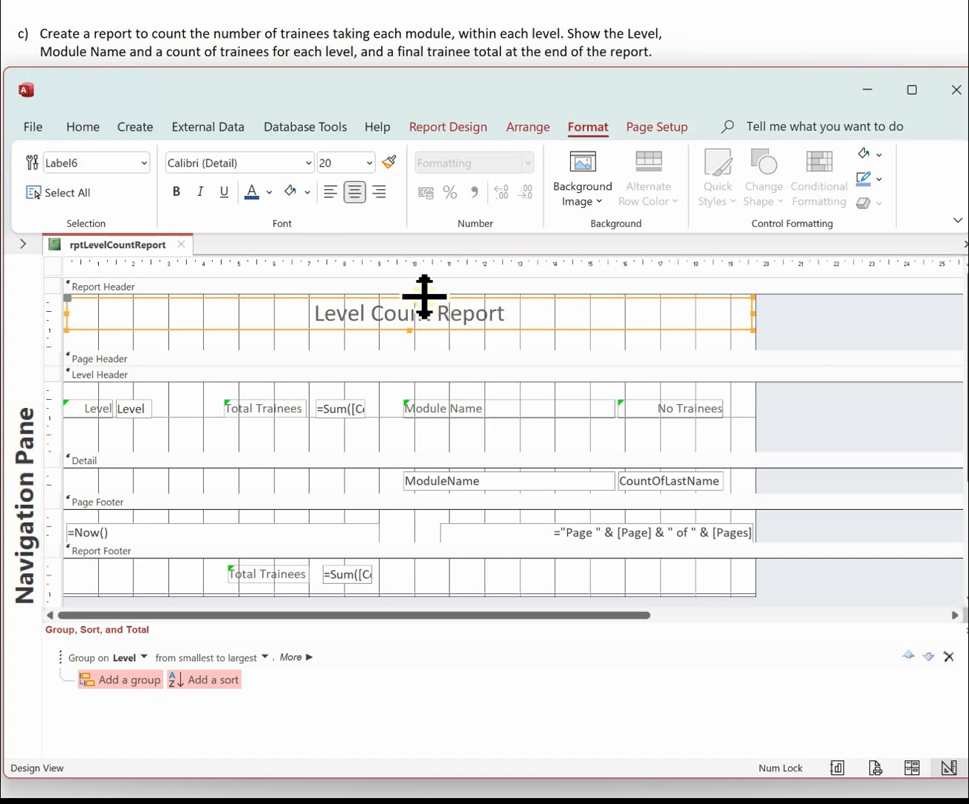
shift+click(96, 410)
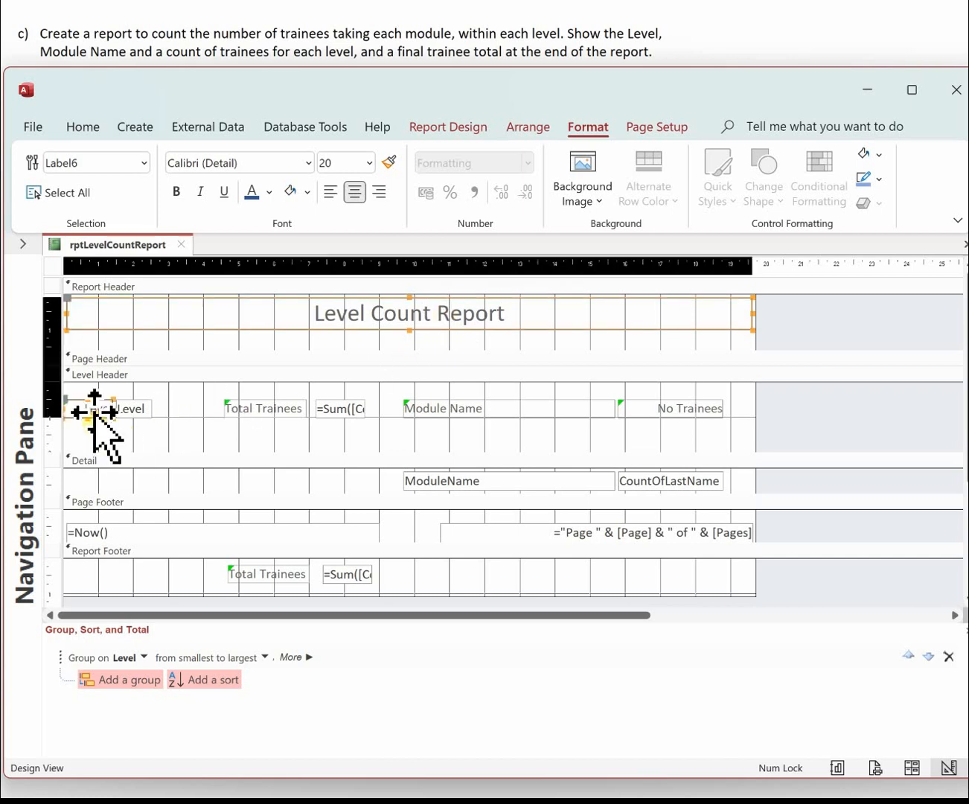
shift+click(286, 407)
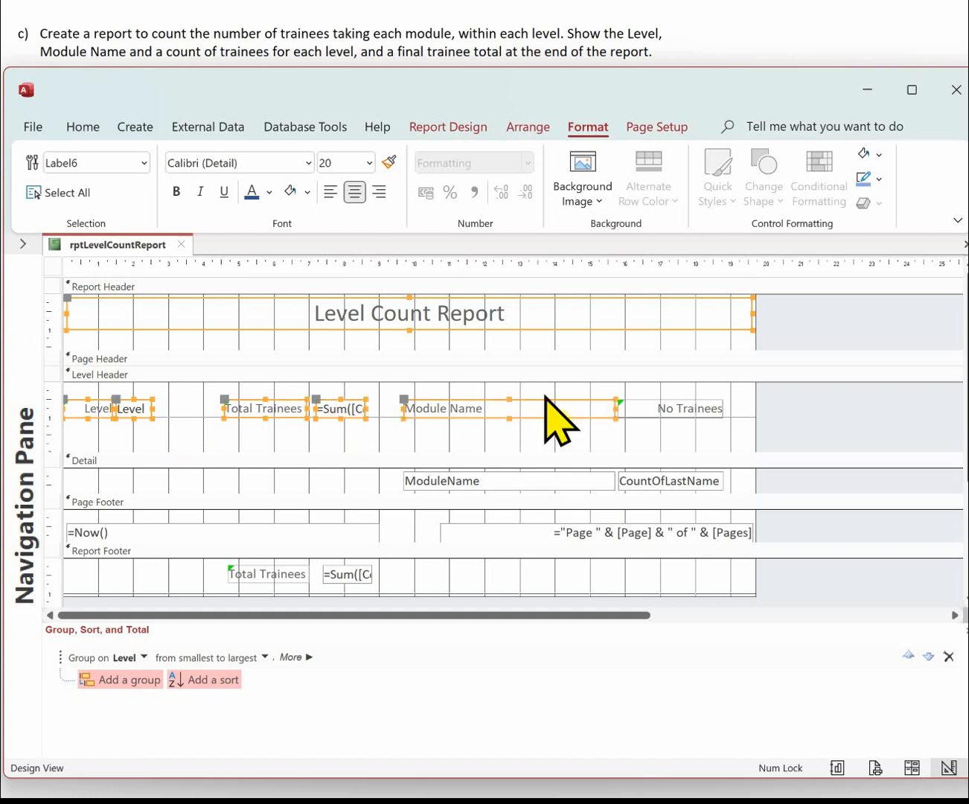
shift+click(672, 416)
shift+click(674, 480)
shift+click(478, 483)
shift+click(350, 575)
shift+click(279, 579)
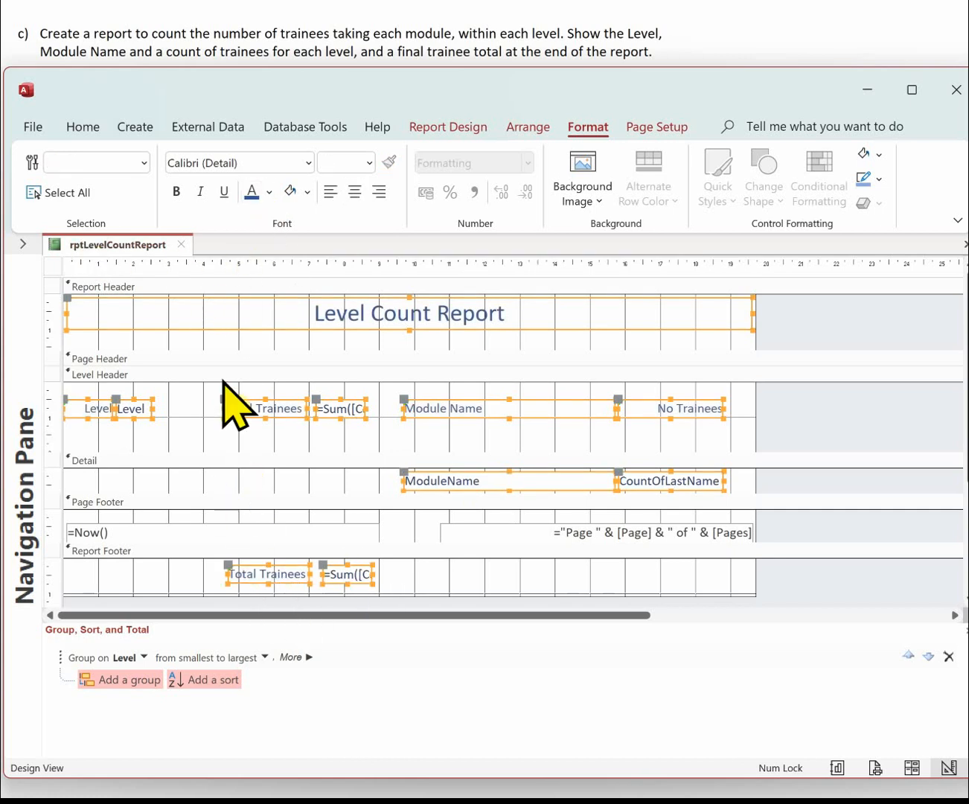
click(358, 341)
Step: Make the report title, the Level Header labels and the Report Footer's Total Trainees label bold
click(380, 316)
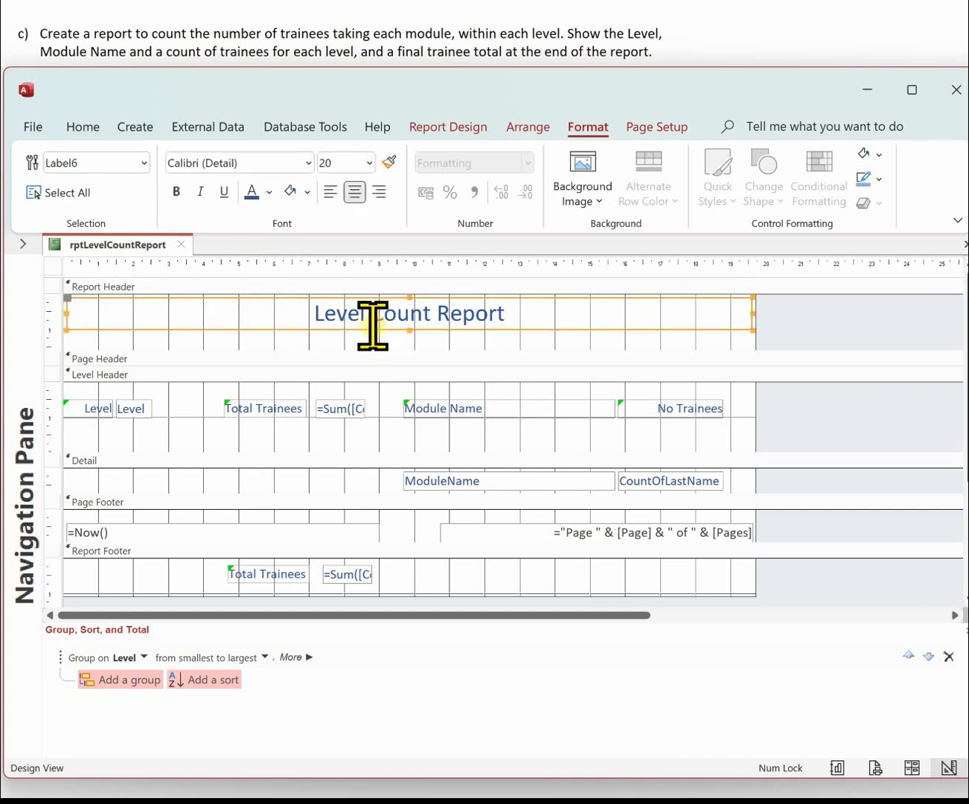
shift+click(98, 408)
shift+click(257, 410)
shift+click(478, 407)
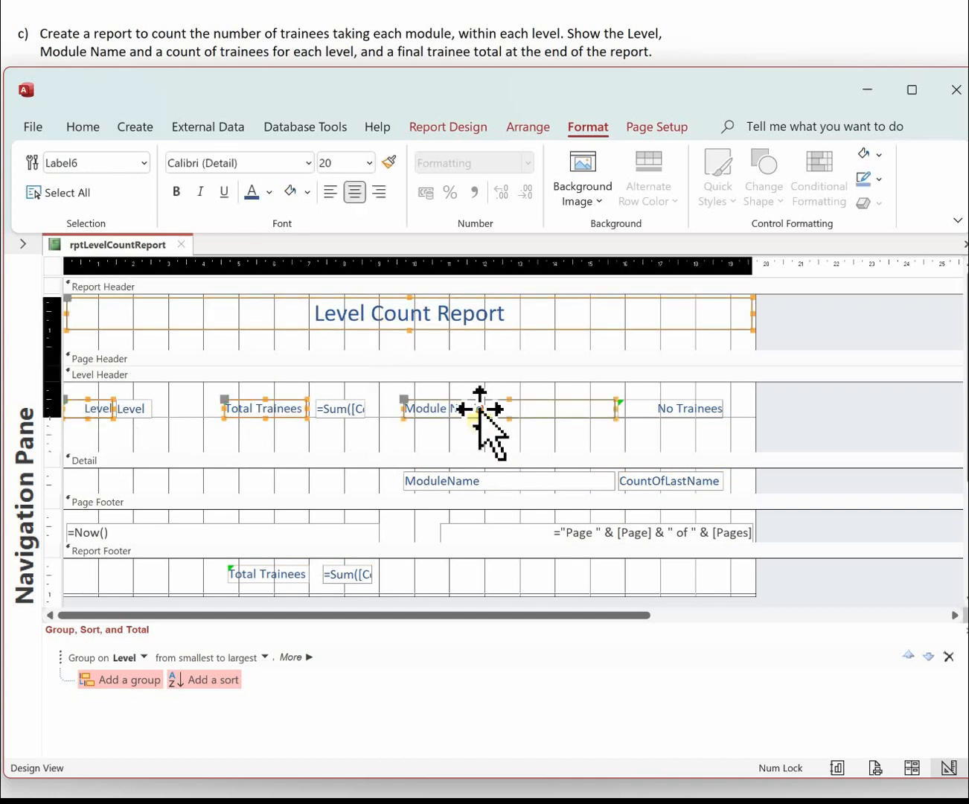
shift+click(681, 411)
shift+click(270, 573)
click(177, 192)
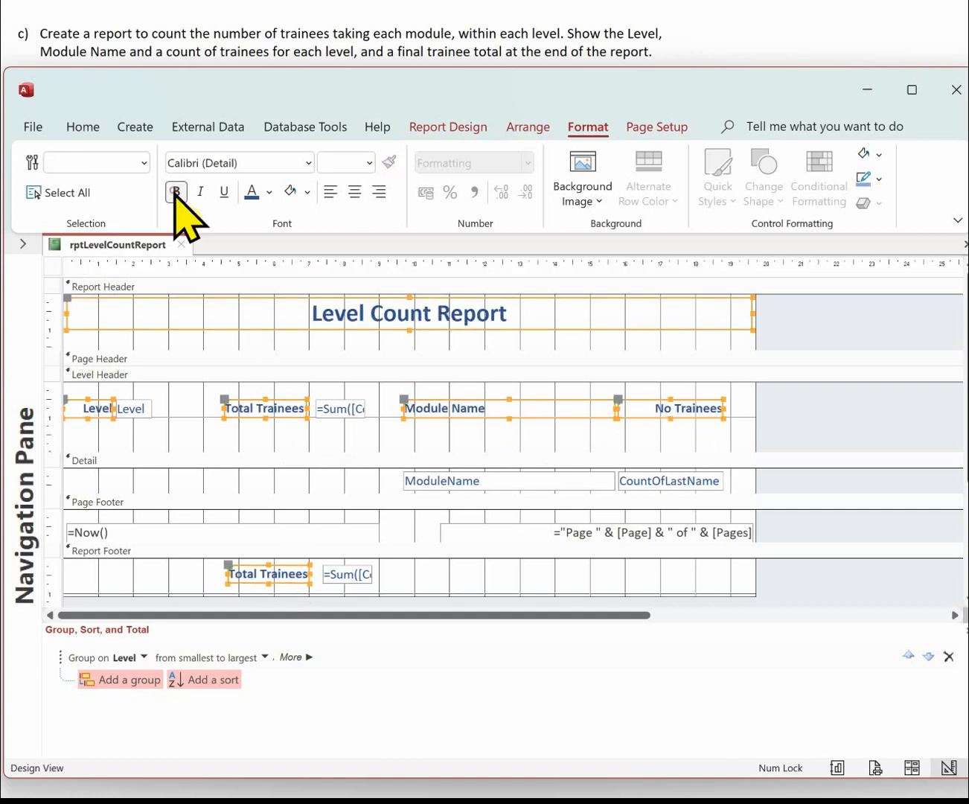
click(199, 440)
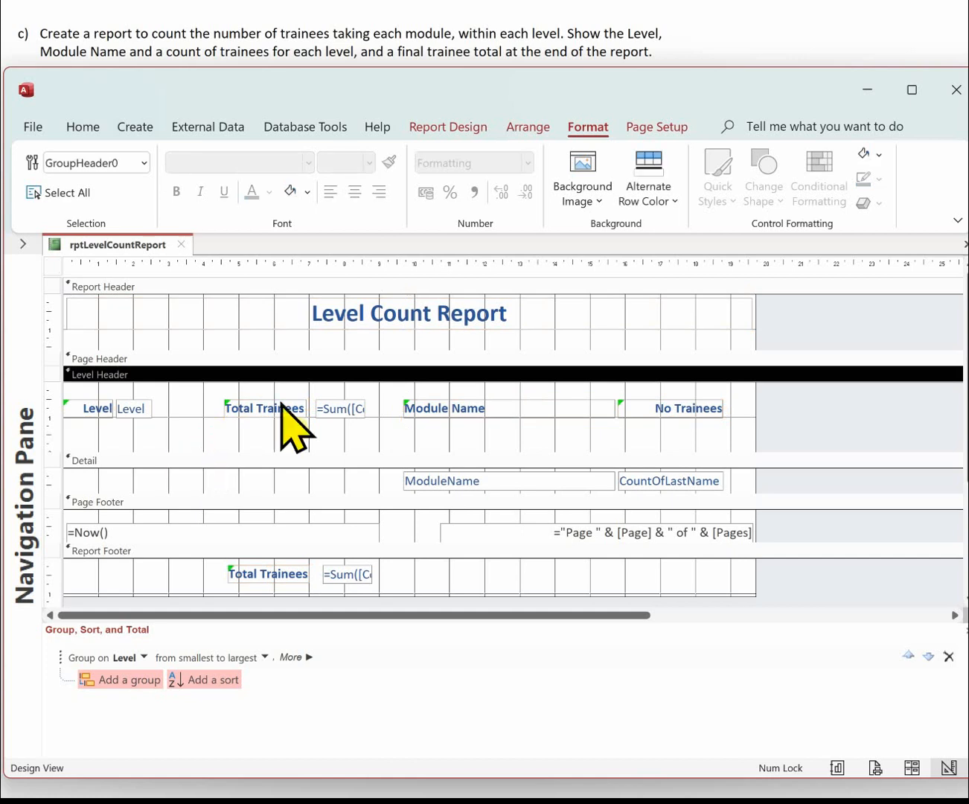
Step: Draw a horizontal line about 19 ruler units long across the Level Header, just above its labels
click(452, 126)
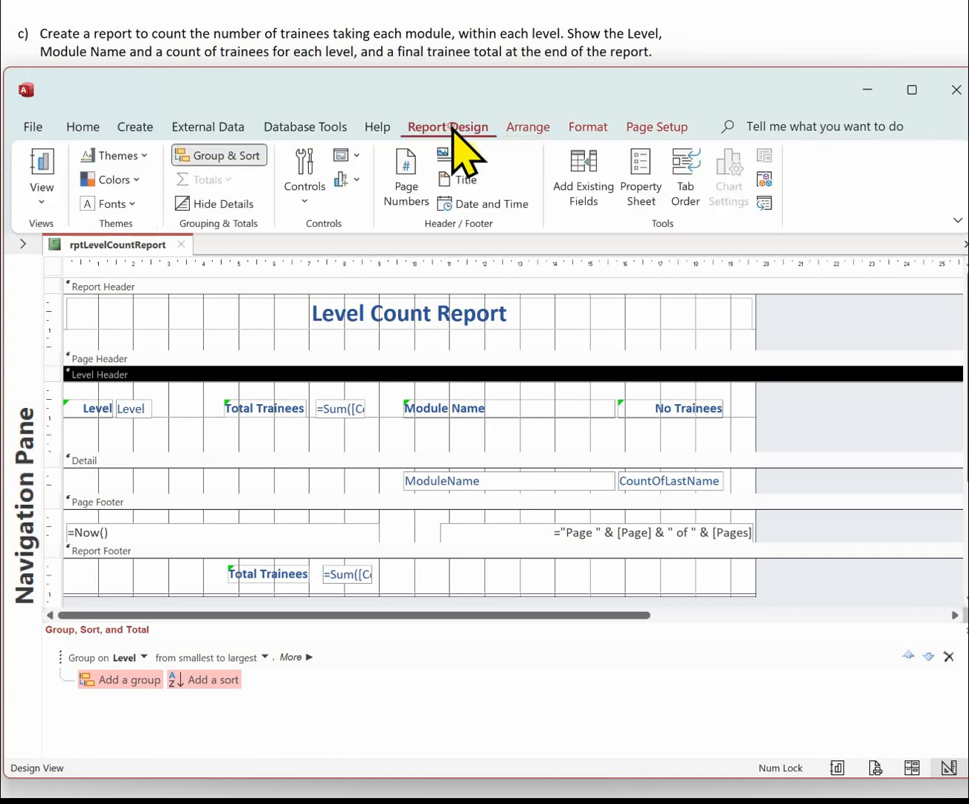
click(306, 180)
drag(451, 265, 496, 304)
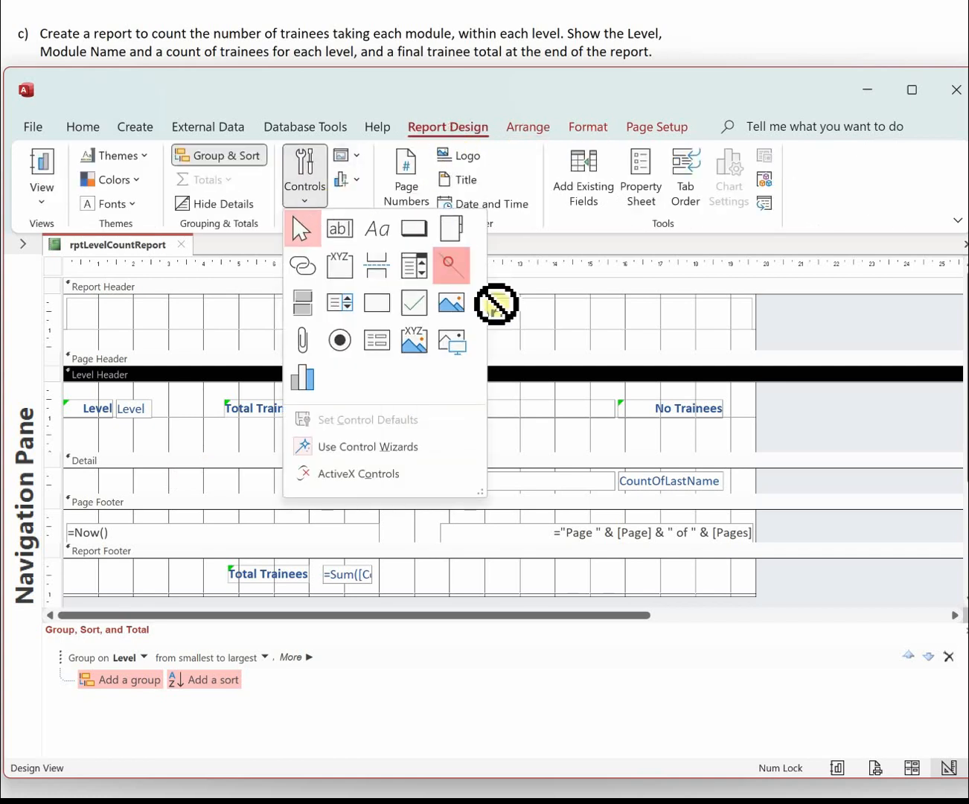
drag(74, 391, 742, 389)
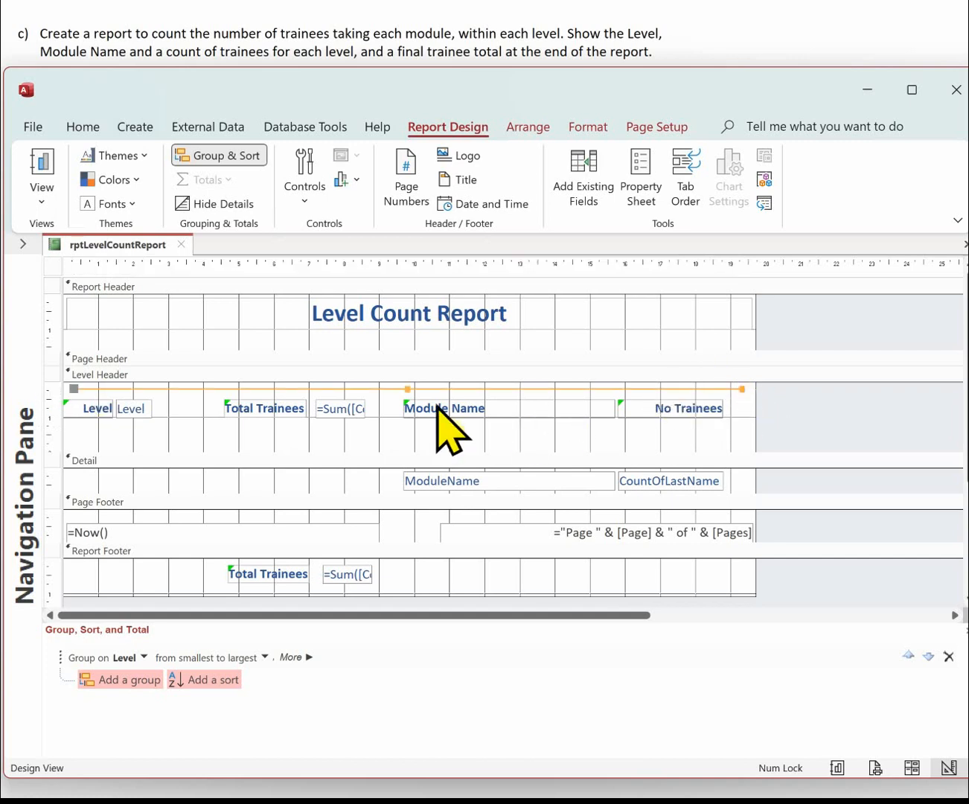
Step: Give the Level Header line a medium-light blue theme color and a thicker line weight
click(580, 130)
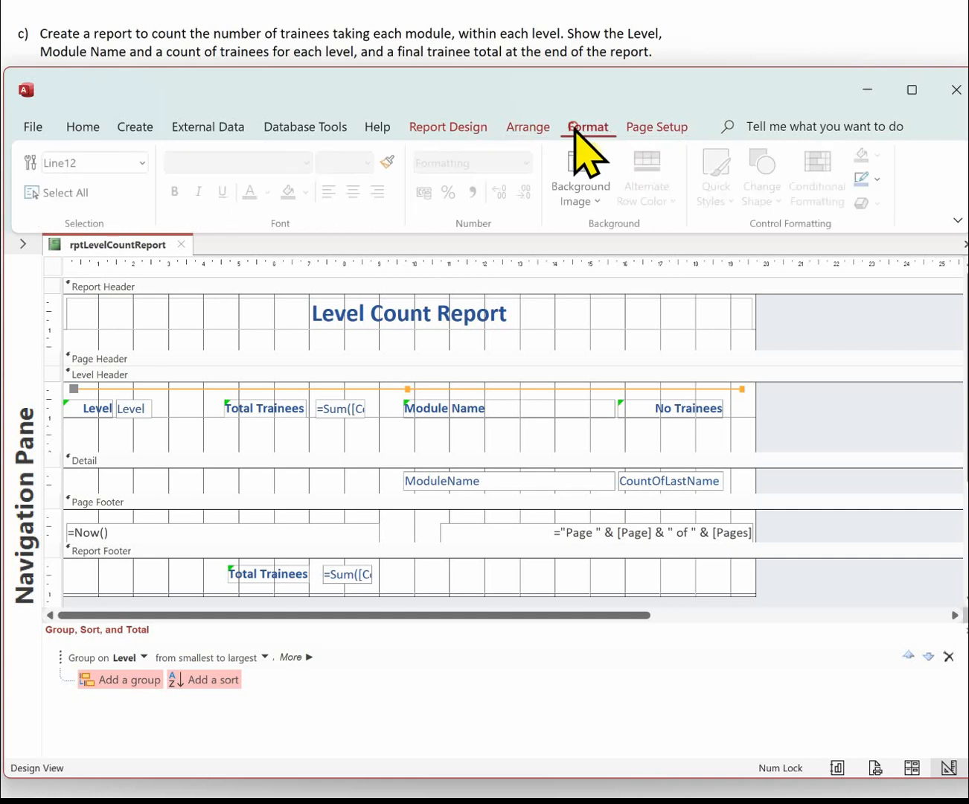
click(871, 186)
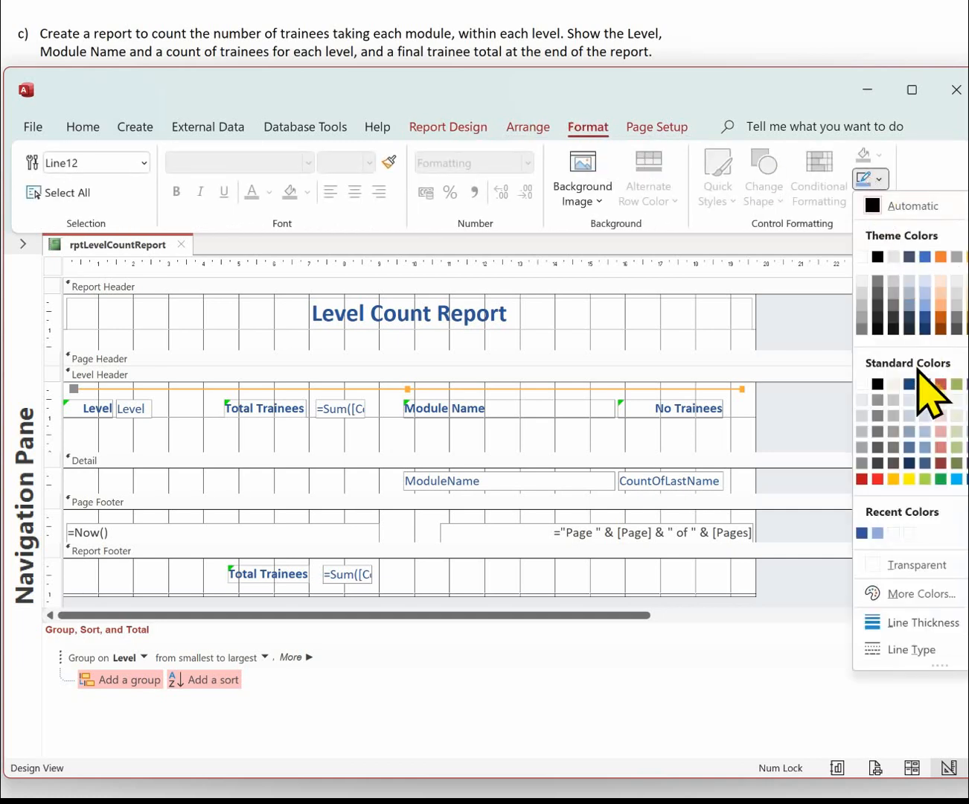
click(925, 305)
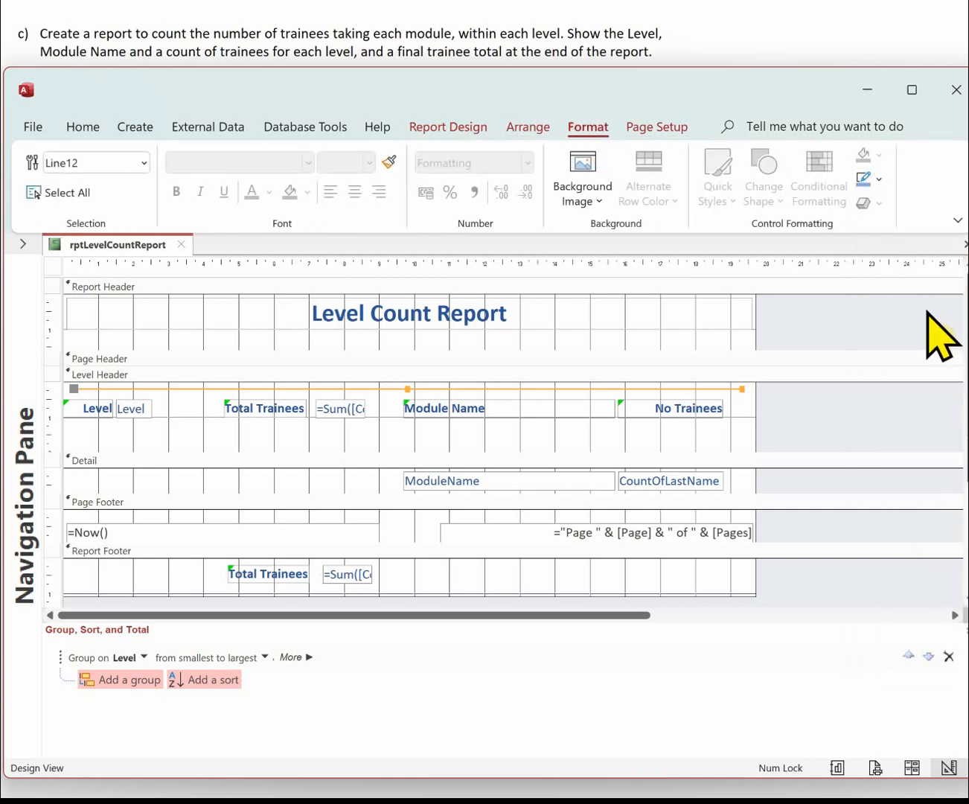
click(871, 180)
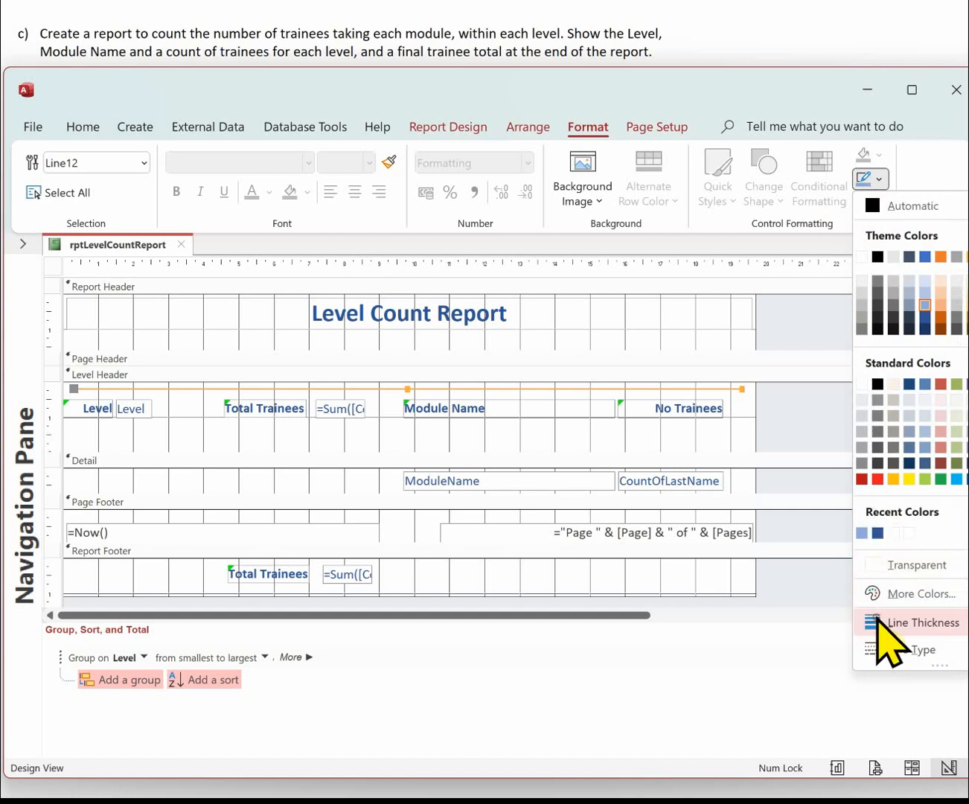
click(968, 655)
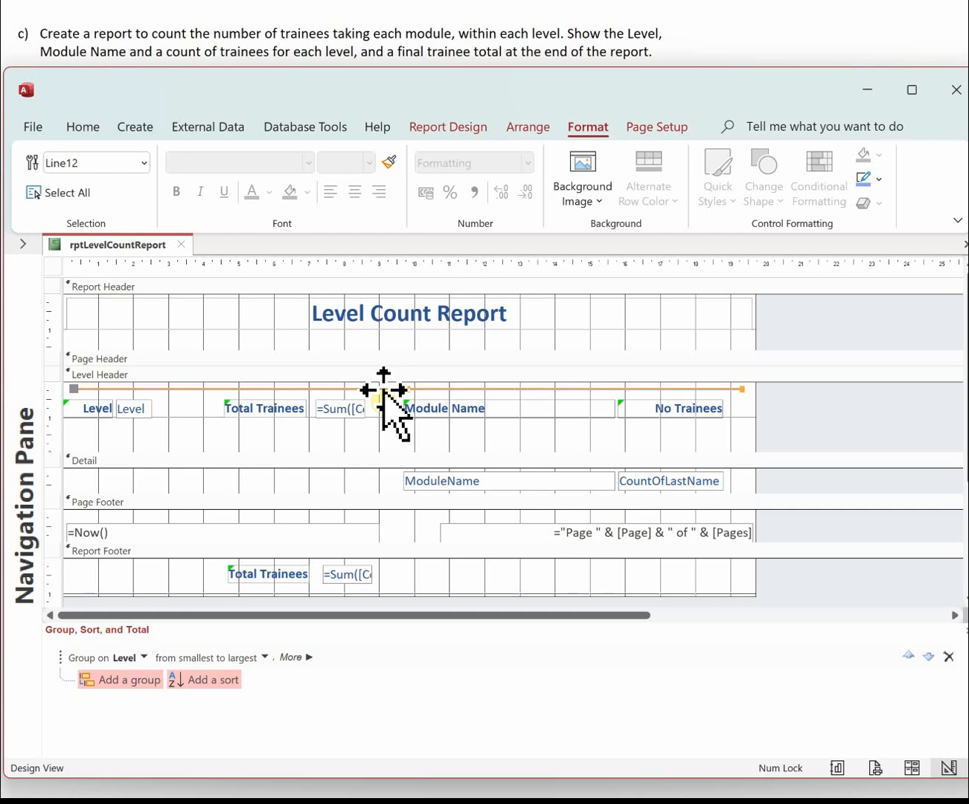
Step: Move the blue line down below the labels, close to the lower edge of the Level Header
key(Down)
key(Down)
key(Down)
key(Down)
key(Down)
key(Down)
key(Down)
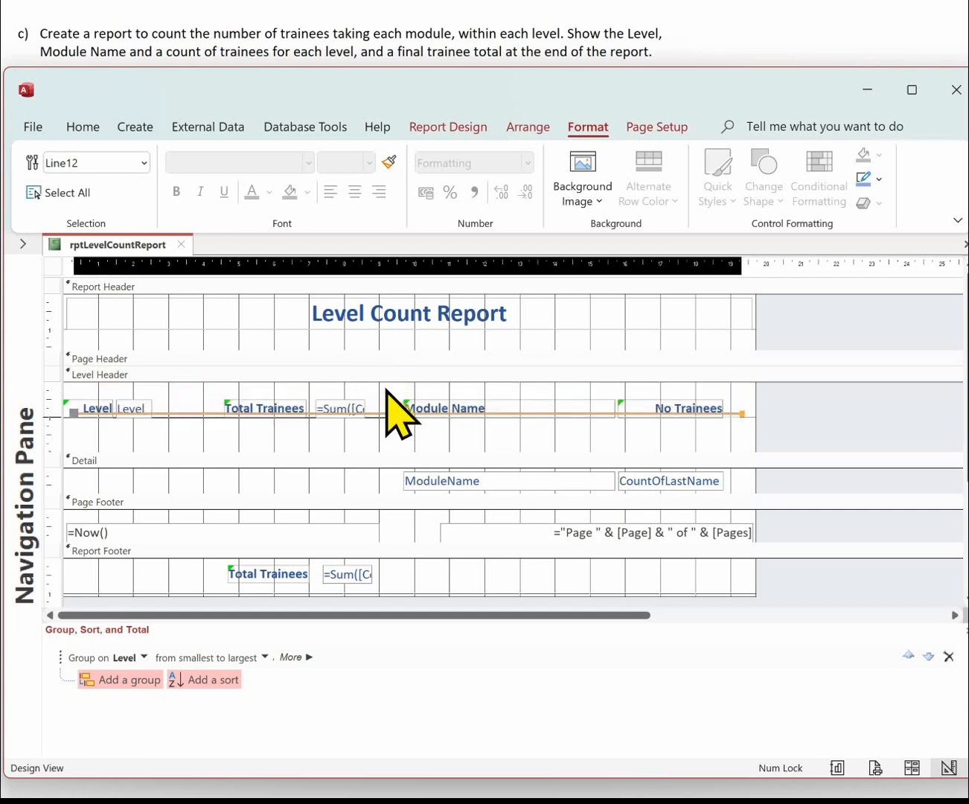
key(Down)
key(Down)
key(Down)
key(Down)
key(Down)
key(Down)
key(Down)
key(Down)
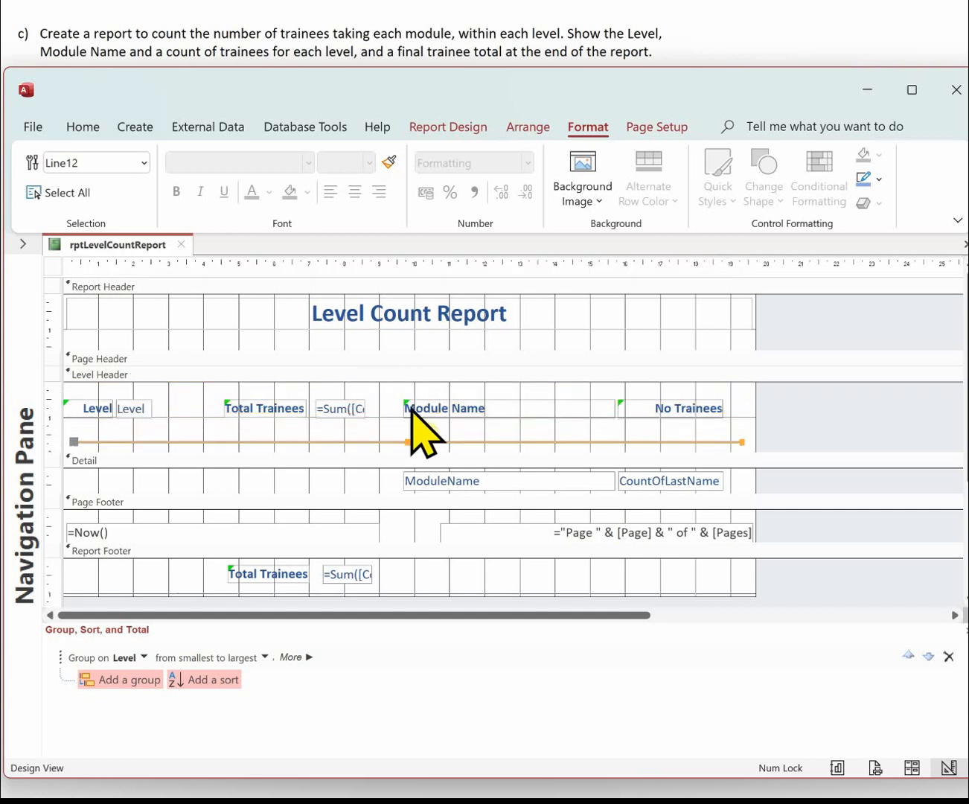
Step: Copy the blue line, paste it into the Level Header and position the copy just above the labels
right_click(402, 443)
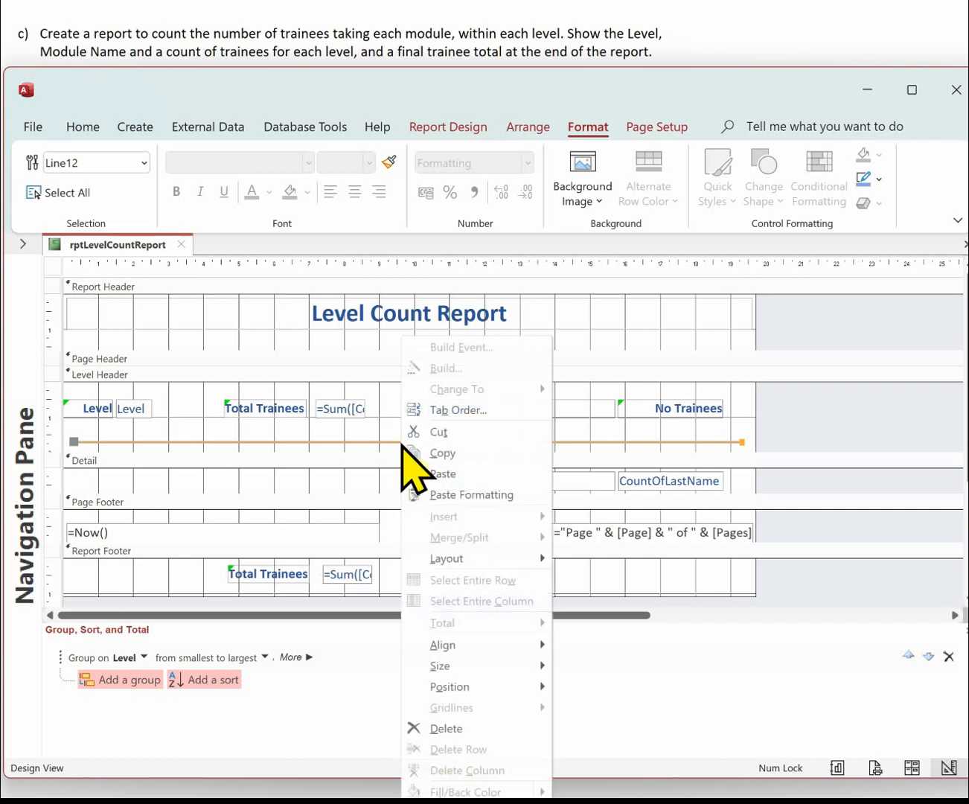
click(443, 453)
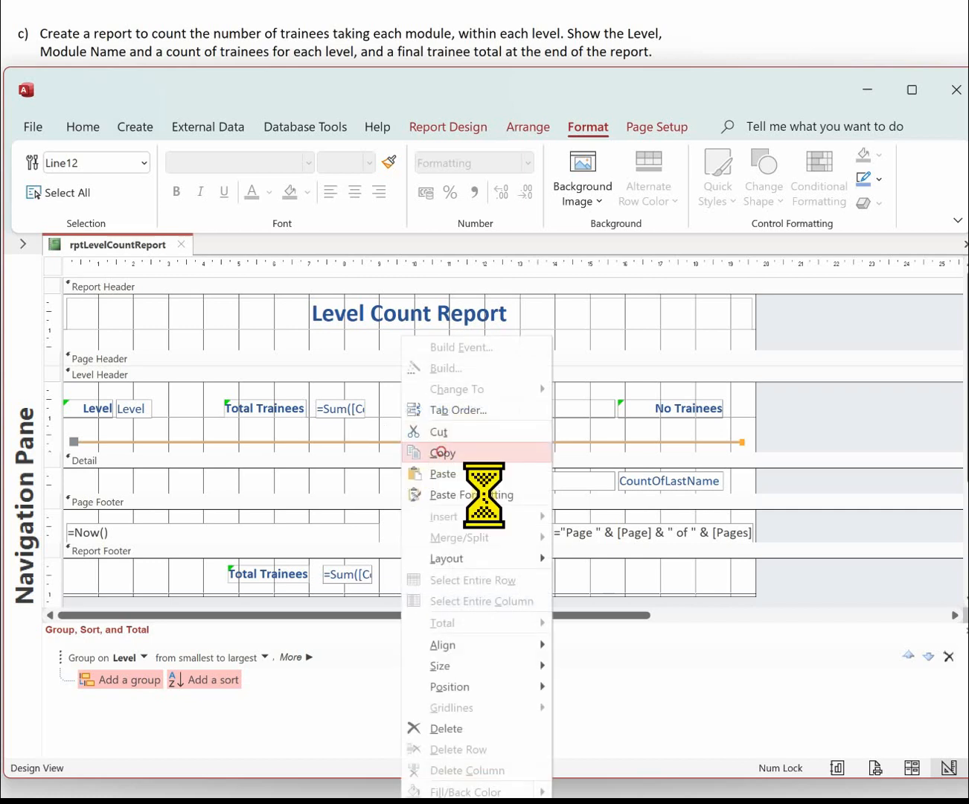
right_click(156, 387)
click(197, 462)
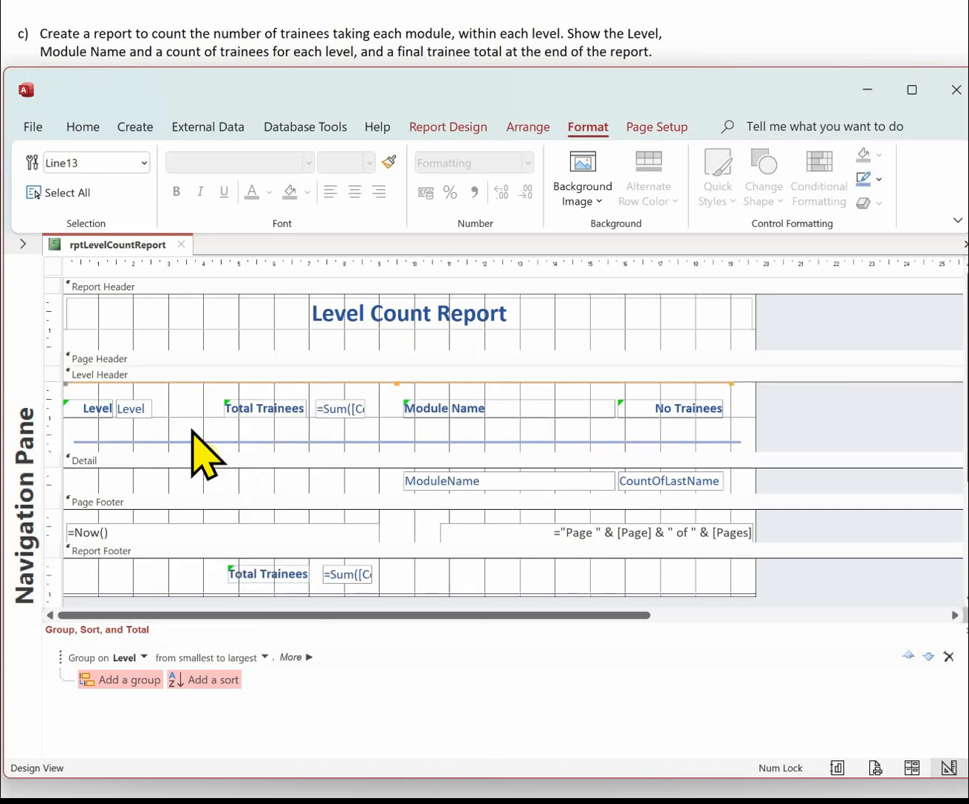
key(Down)
key(Down)
key(Down)
key(Down)
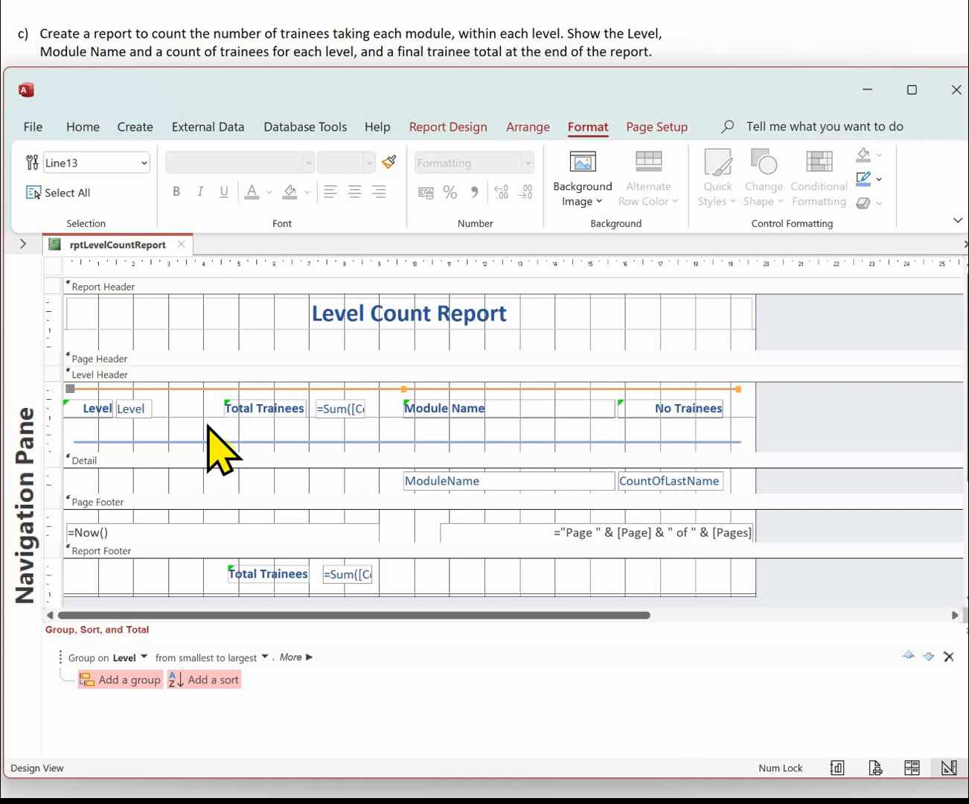
Step: Paste a copy of the blue line into the Report Footer and move it below the Total Trainees label and Sum text box
right_click(154, 572)
click(216, 644)
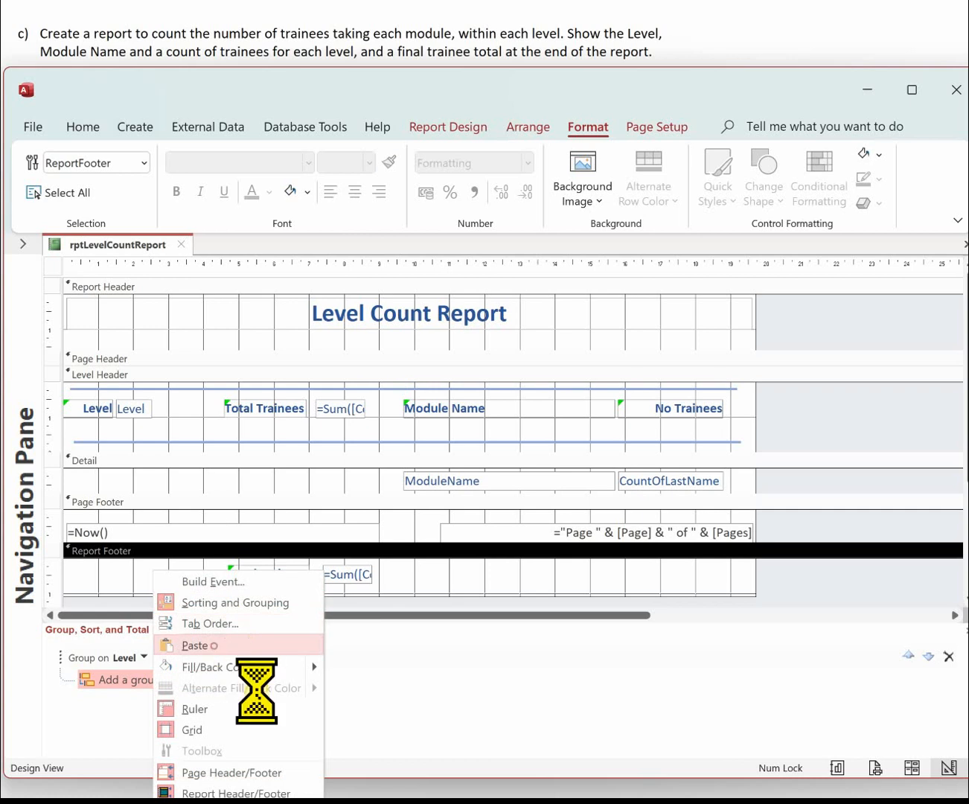
key(Down)
key(Down)
key(Down)
key(Down)
key(Down)
key(Down)
key(Down)
key(Down)
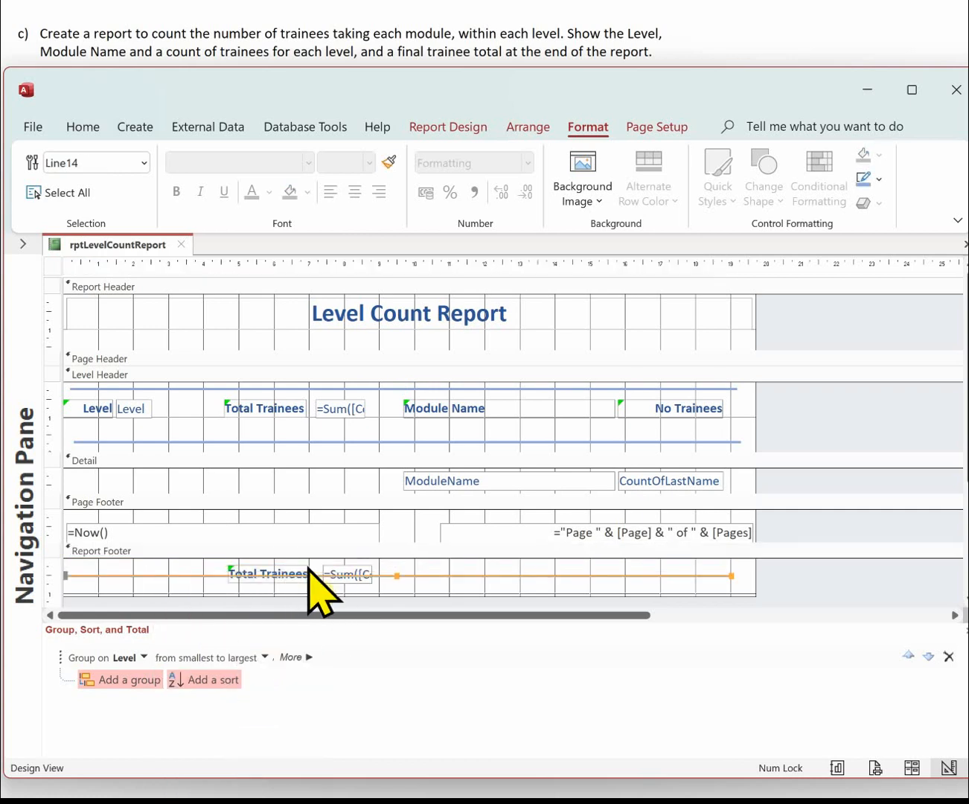
key(Down)
key(Down)
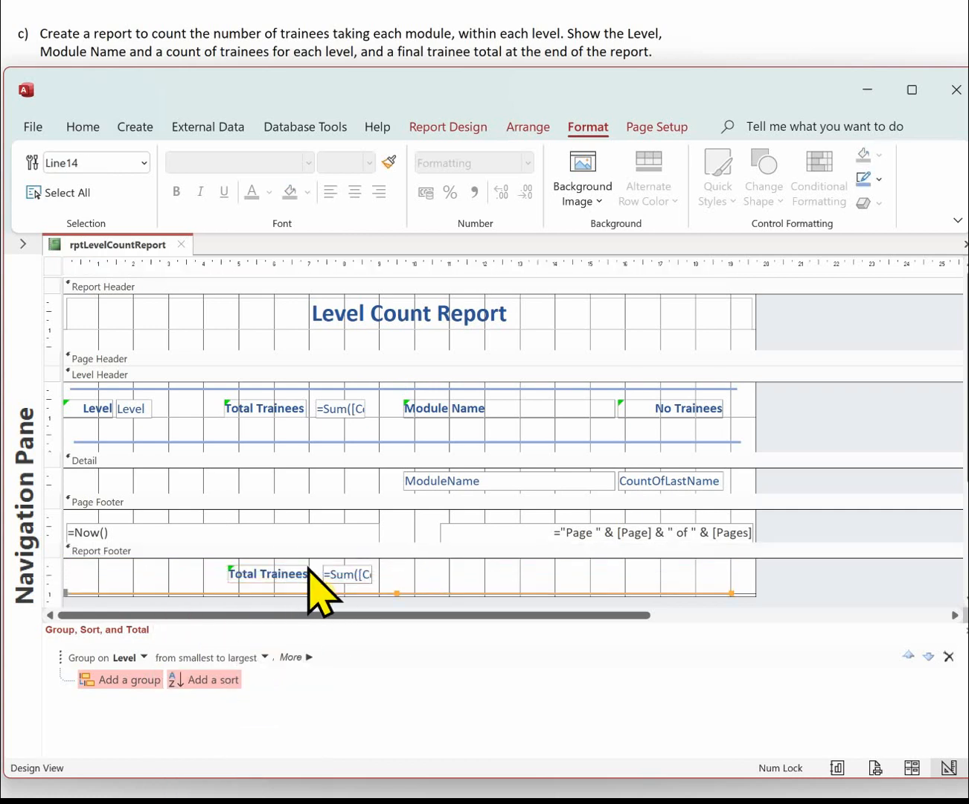
Step: Paste another line just above the Report Footer's total, and shift both footer lines slightly rightward to match the upper Level Header line
right_click(162, 567)
click(216, 639)
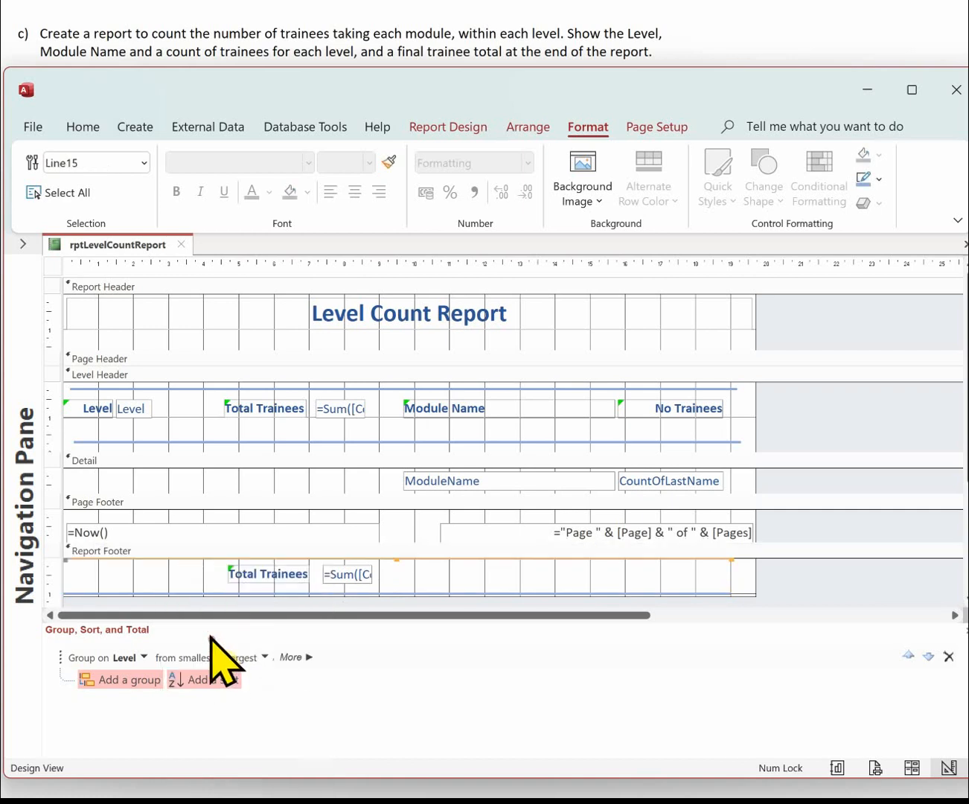
drag(162, 566, 181, 543)
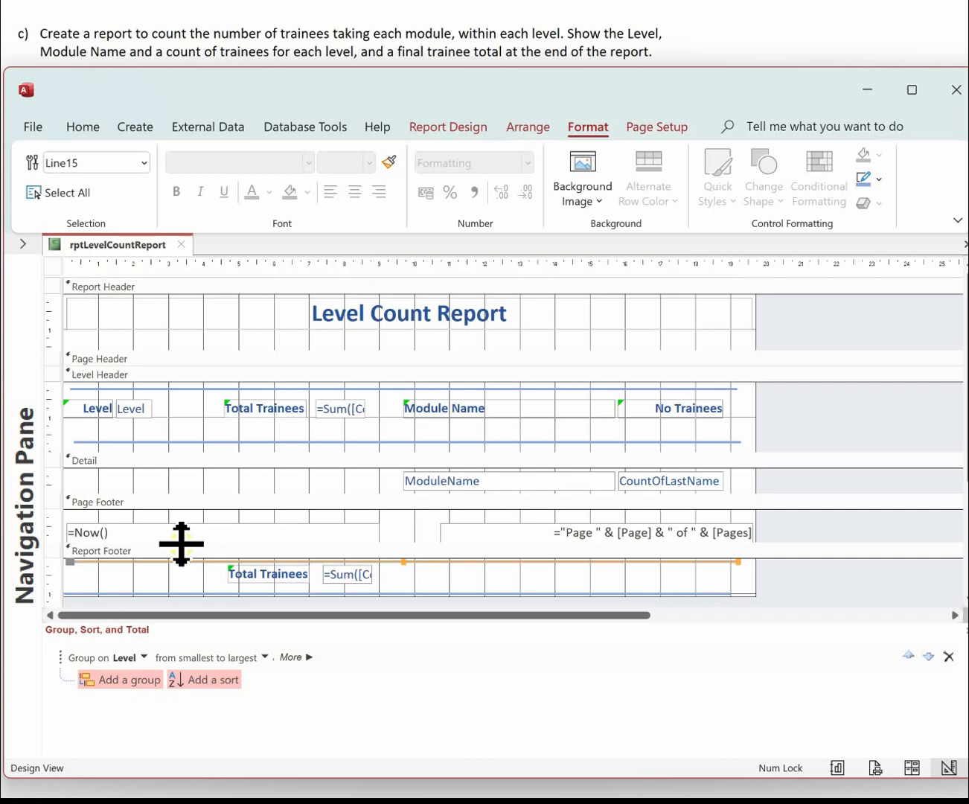
click(416, 593)
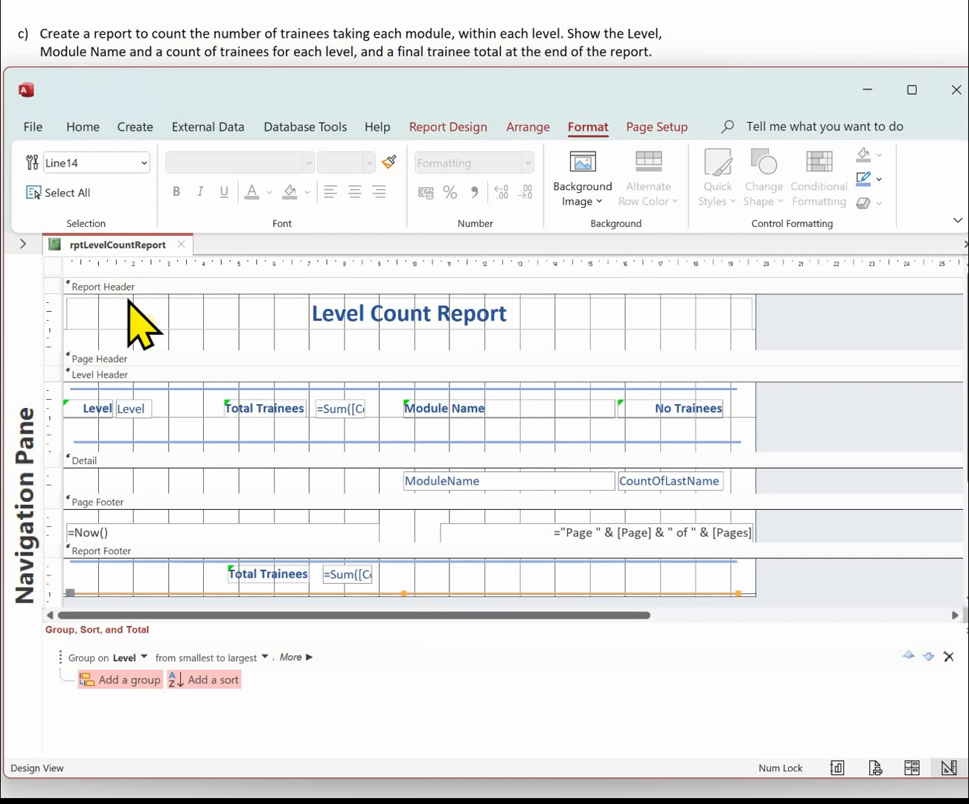
Step: Show the finished report in Report View and check its lines, level subtotals and final trainee total
click(837, 774)
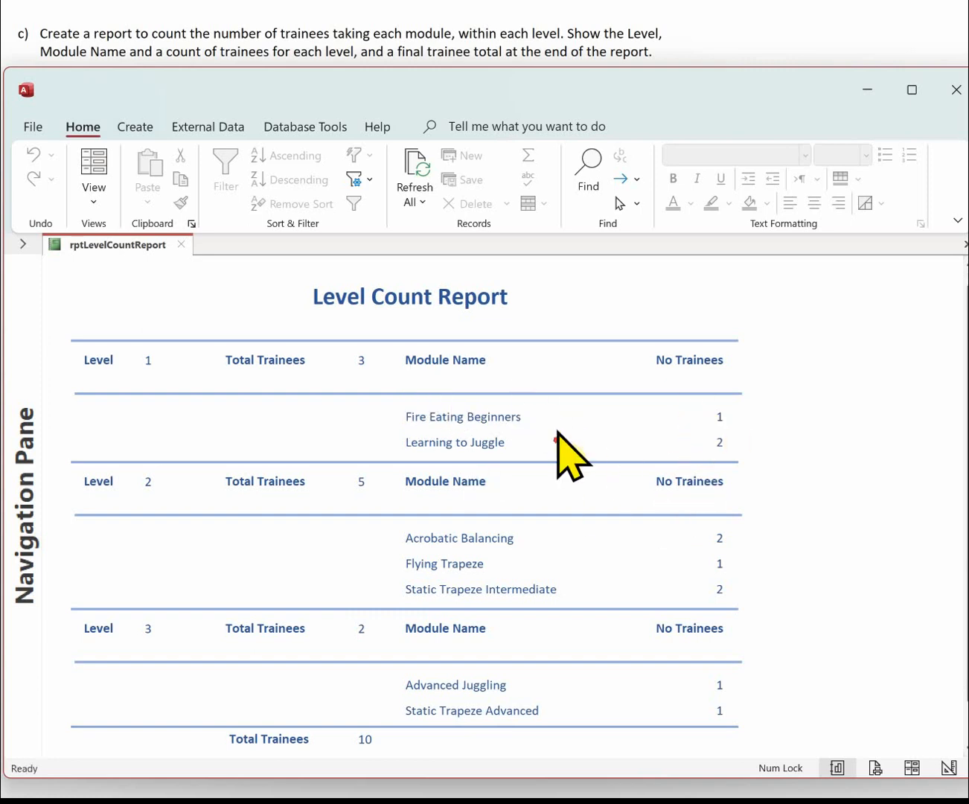
scroll(558, 446, down, 1)
scroll(562, 439, down, 3)
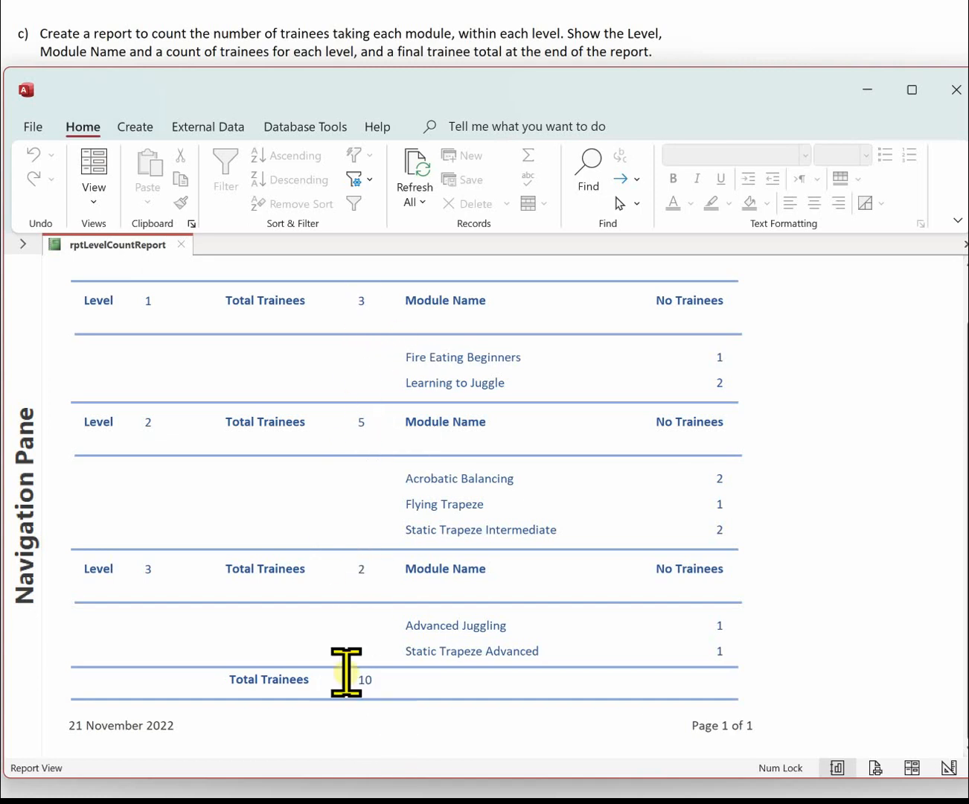
scroll(557, 528, up, 1)
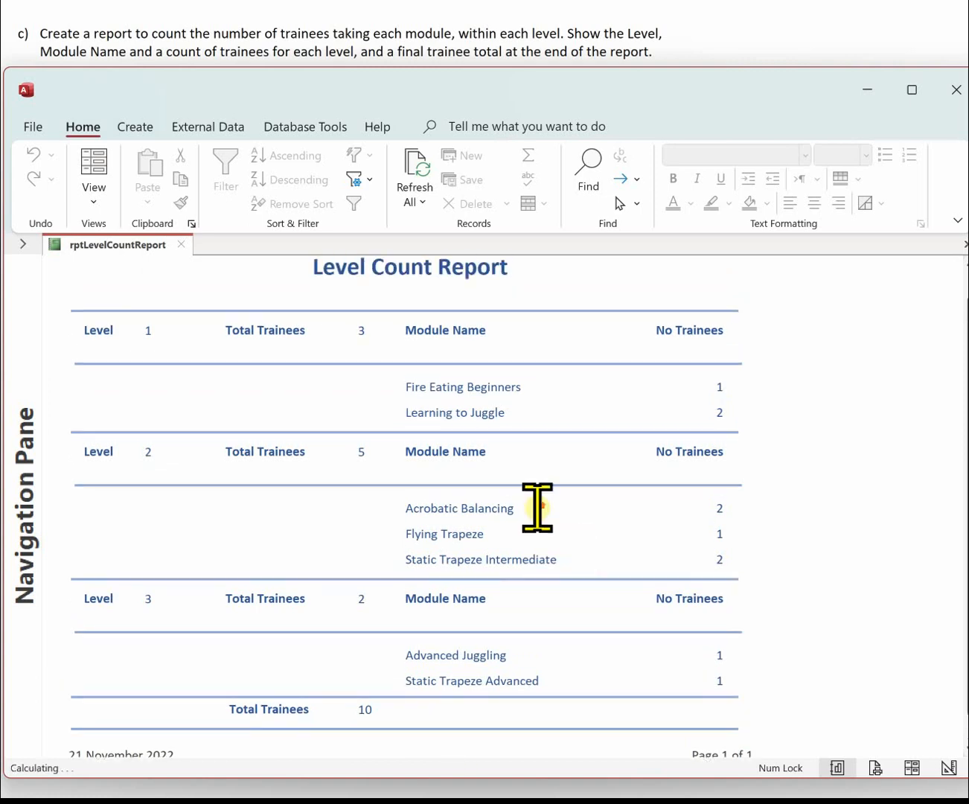
scroll(476, 484, up, 1)
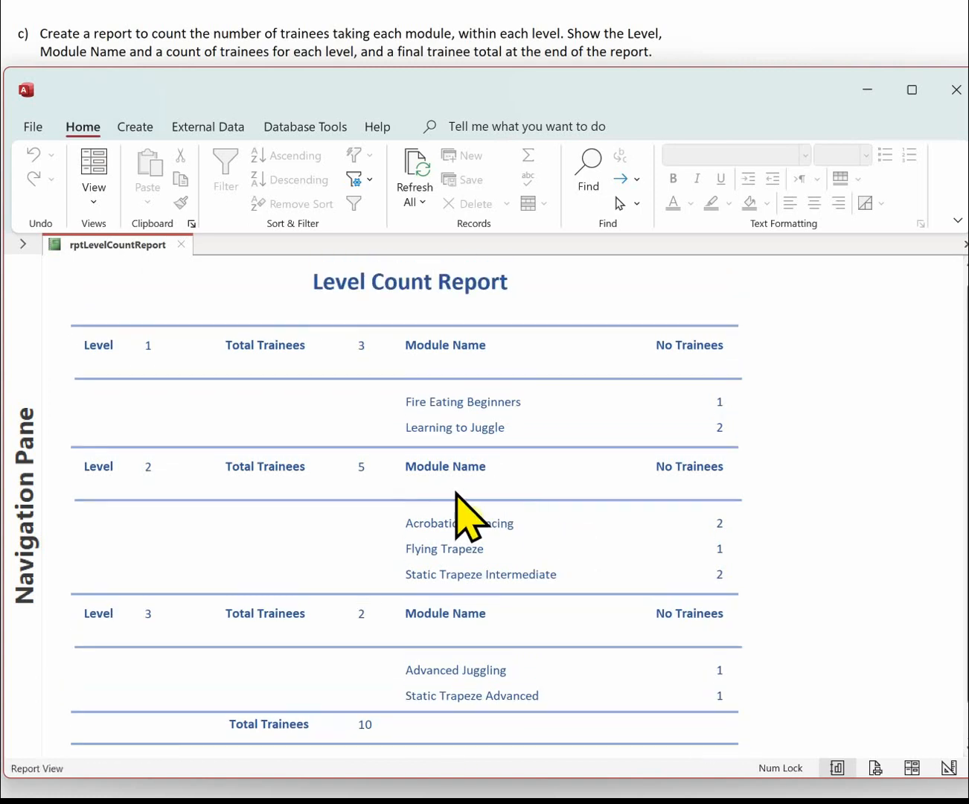